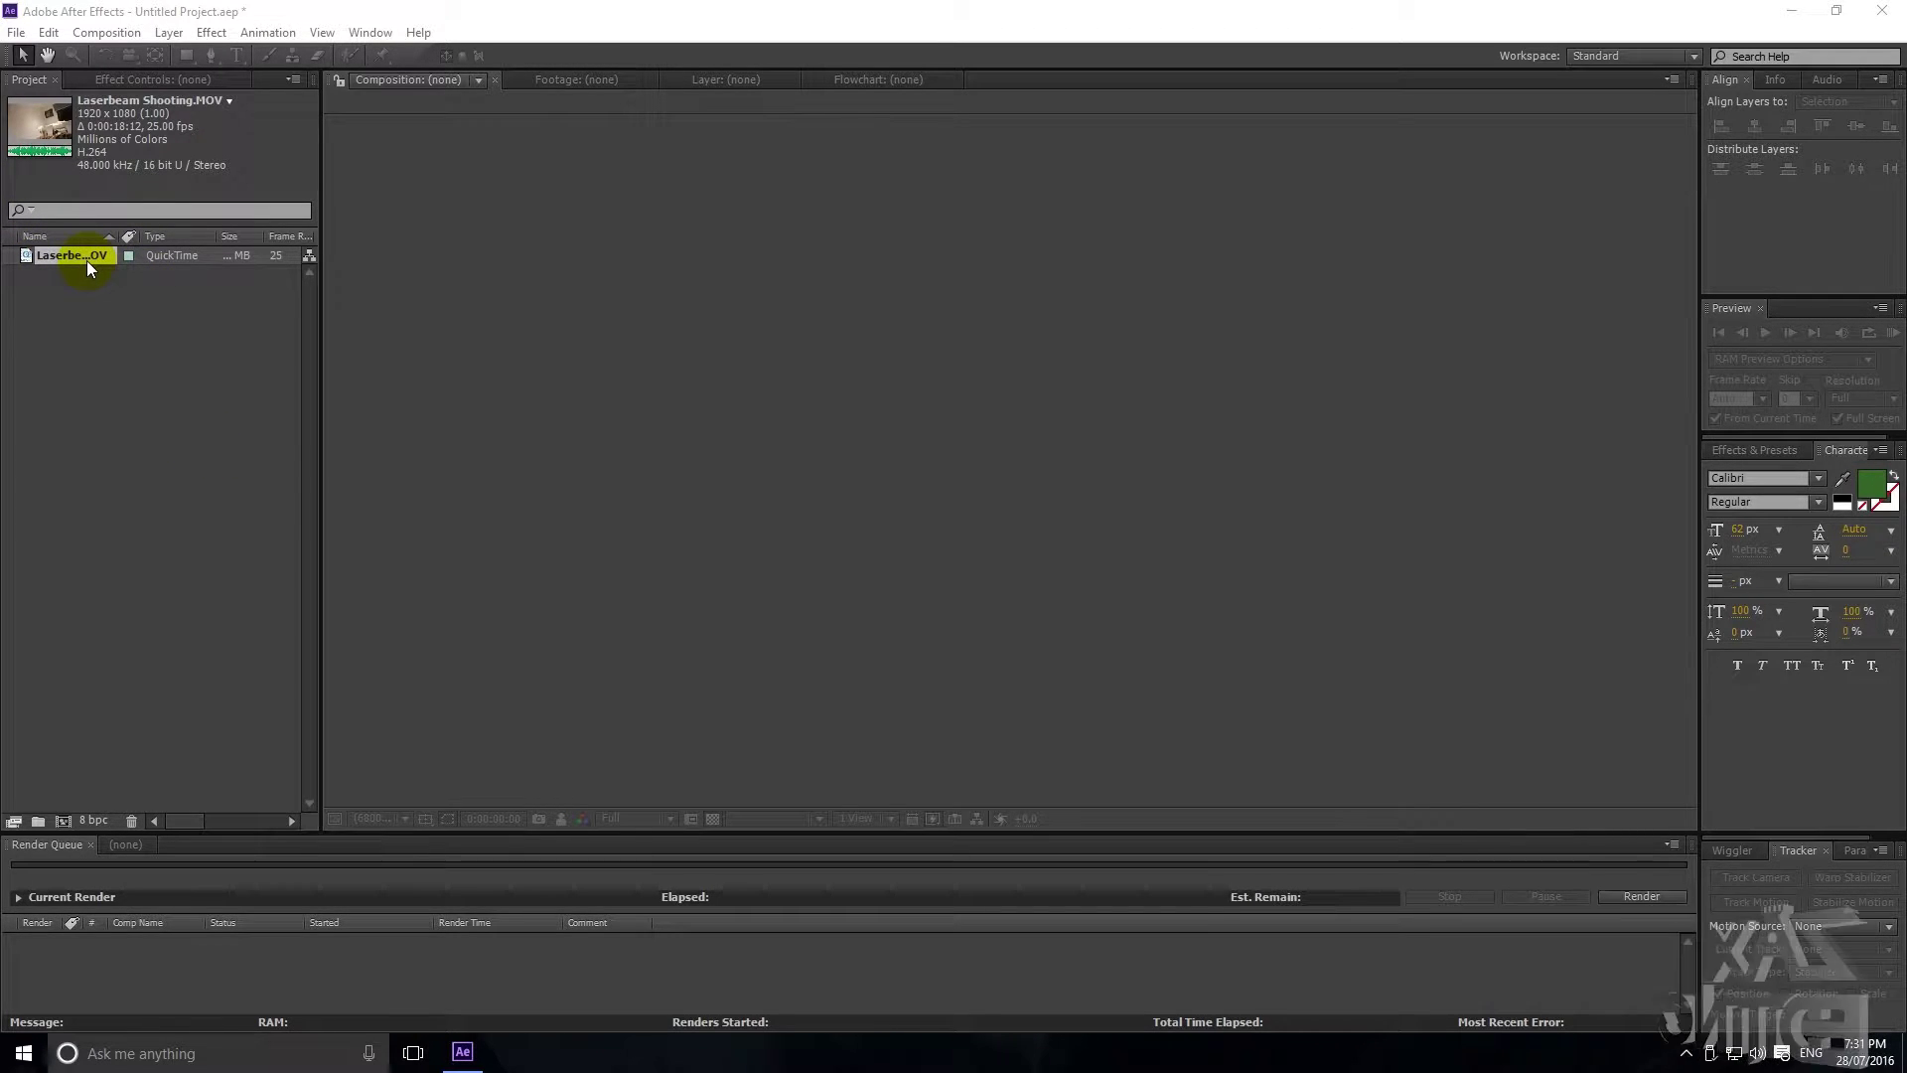
Step: Create the Laserbeam Shooting composition from the Laserbeam footage
{"action": "left_click", "coordinate": [16, 32]}
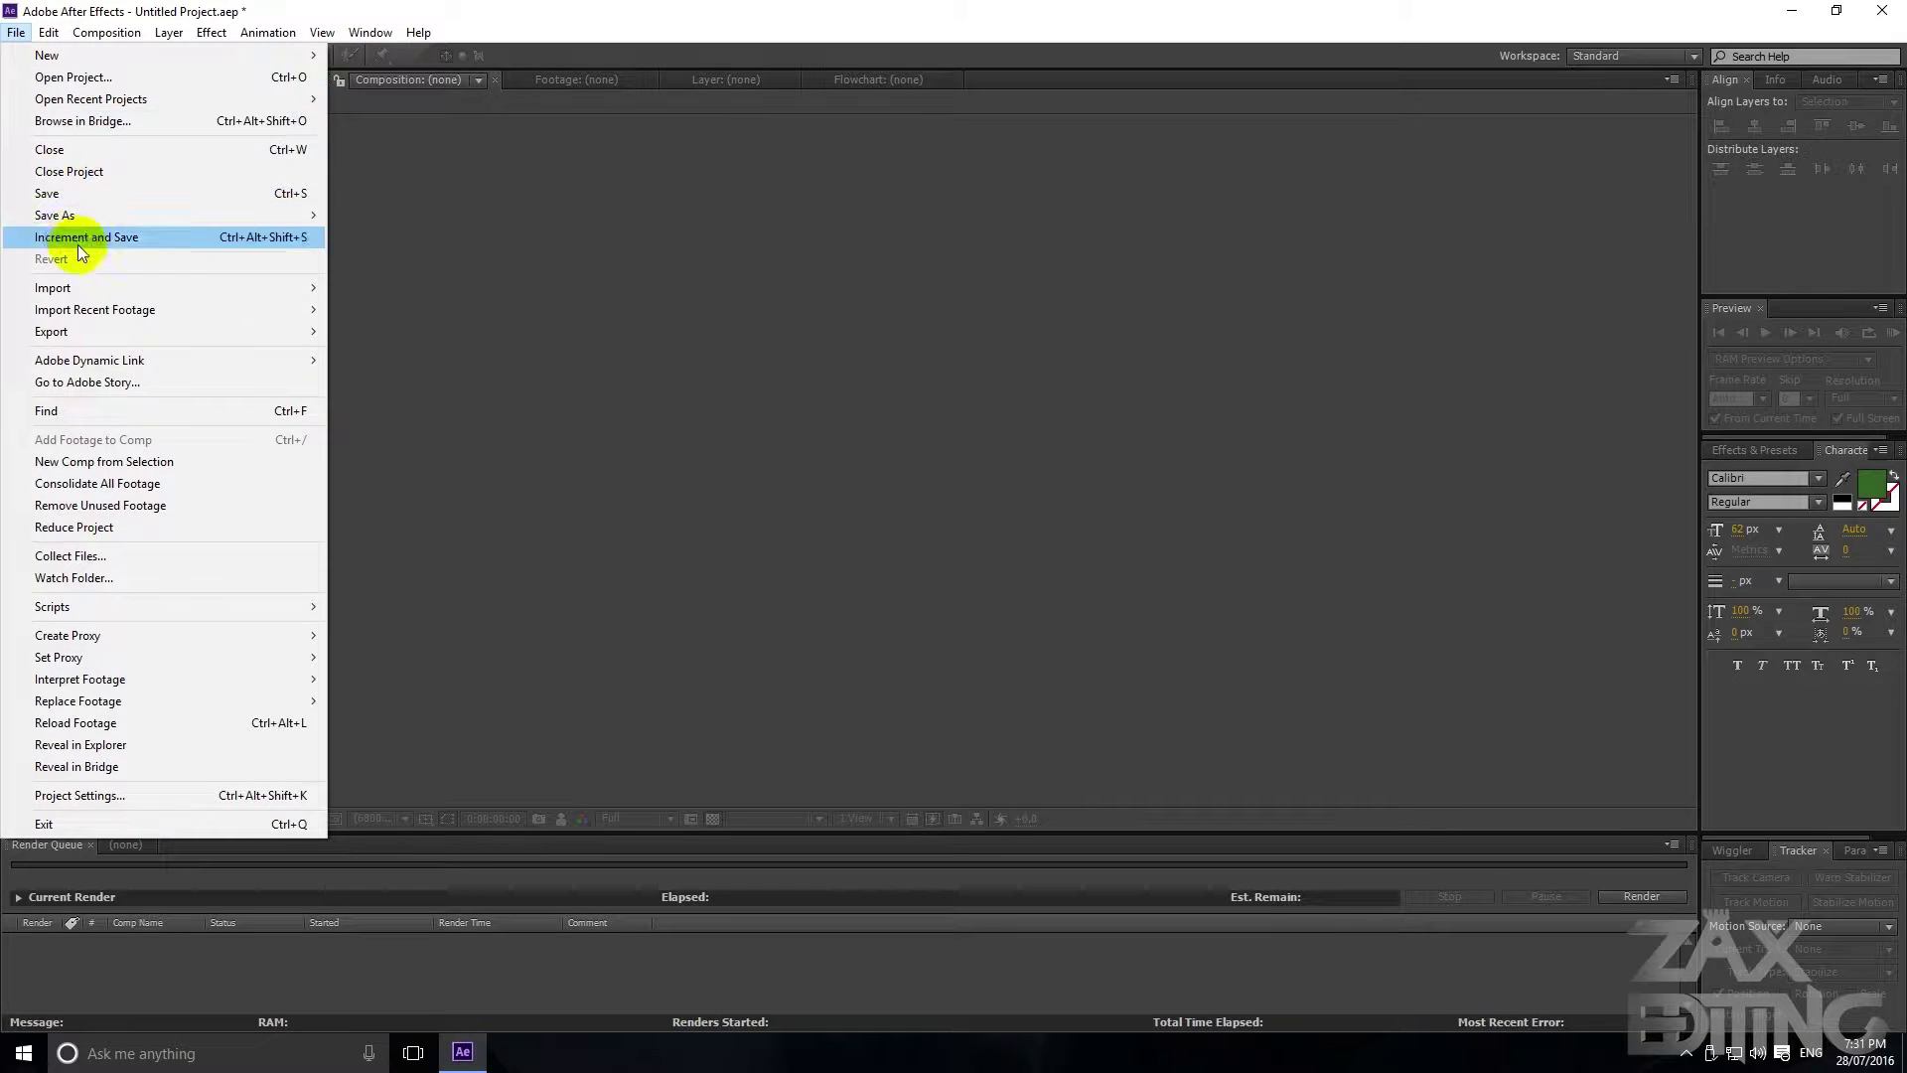
{"action": "left_click", "coordinate": [350, 225]}
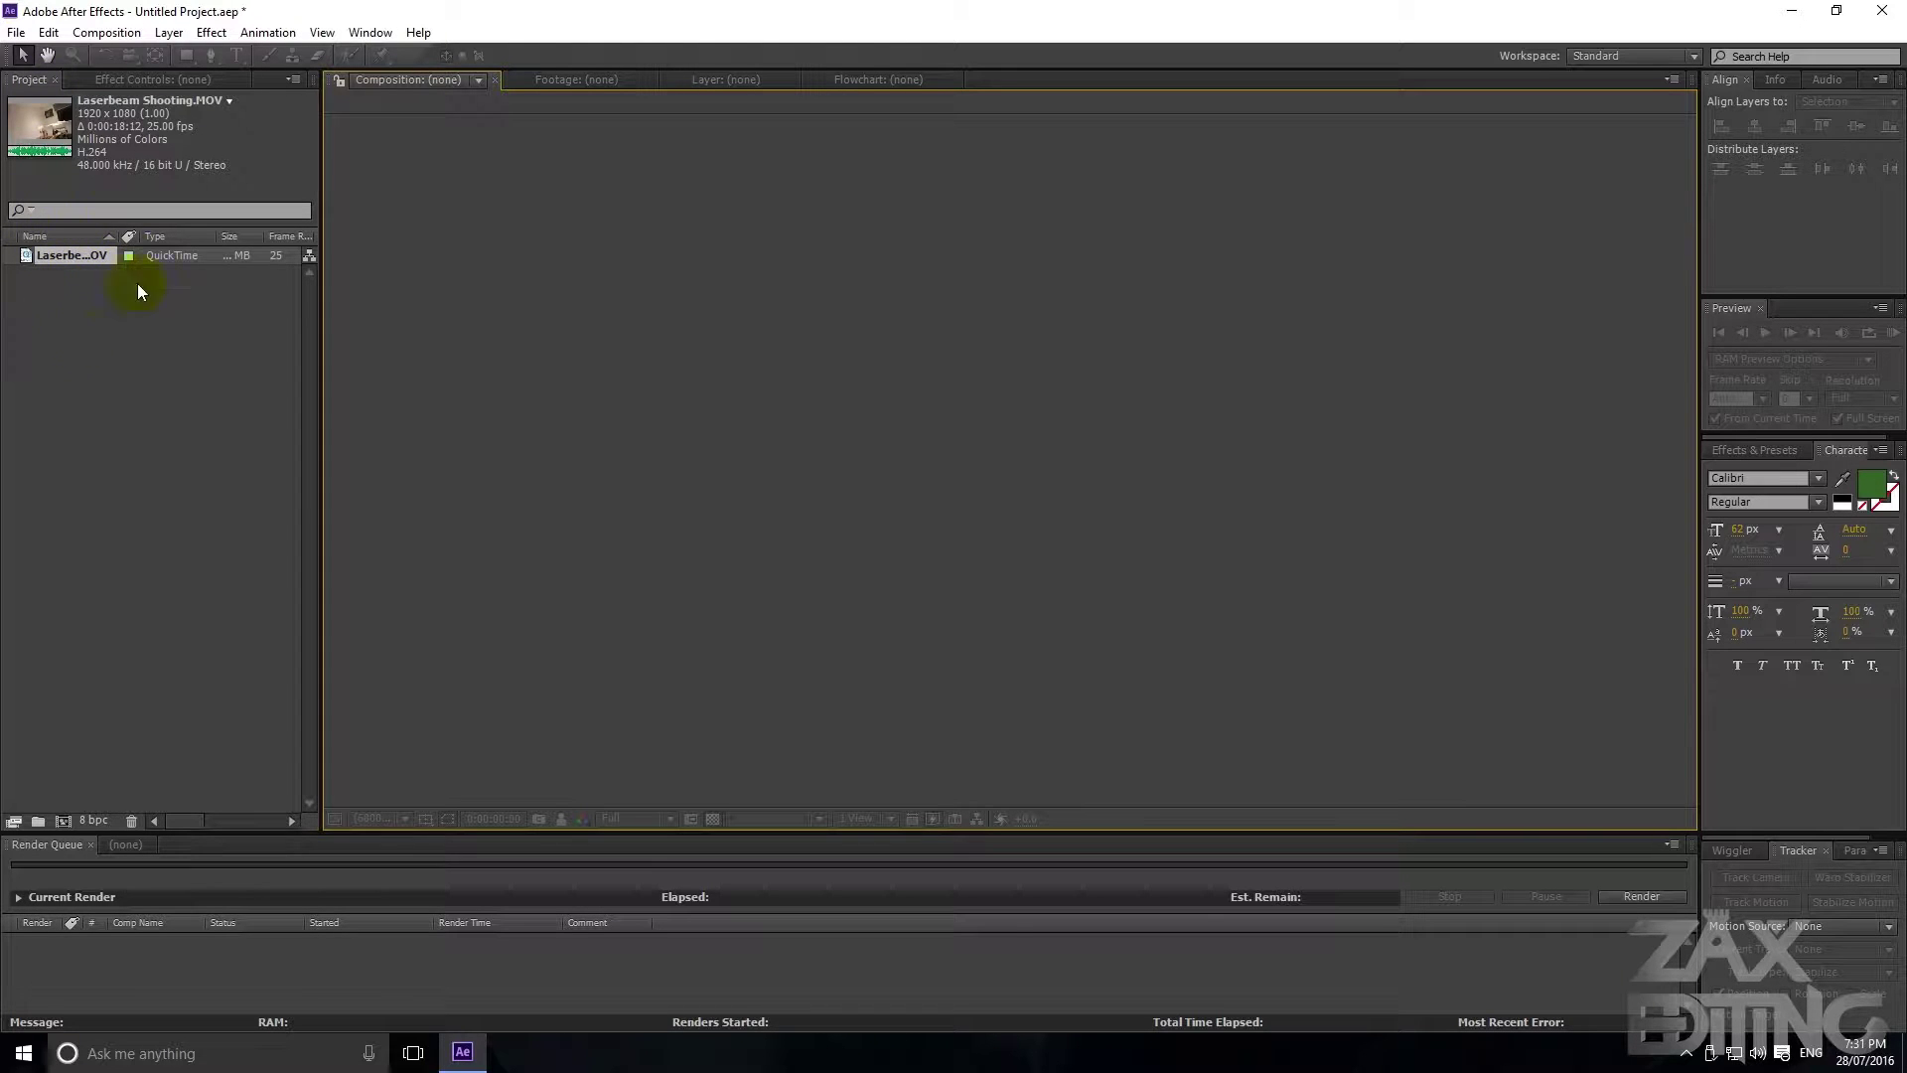
{"action": "left_click_drag", "start_coordinate": [74, 259], "coordinate": [67, 820]}
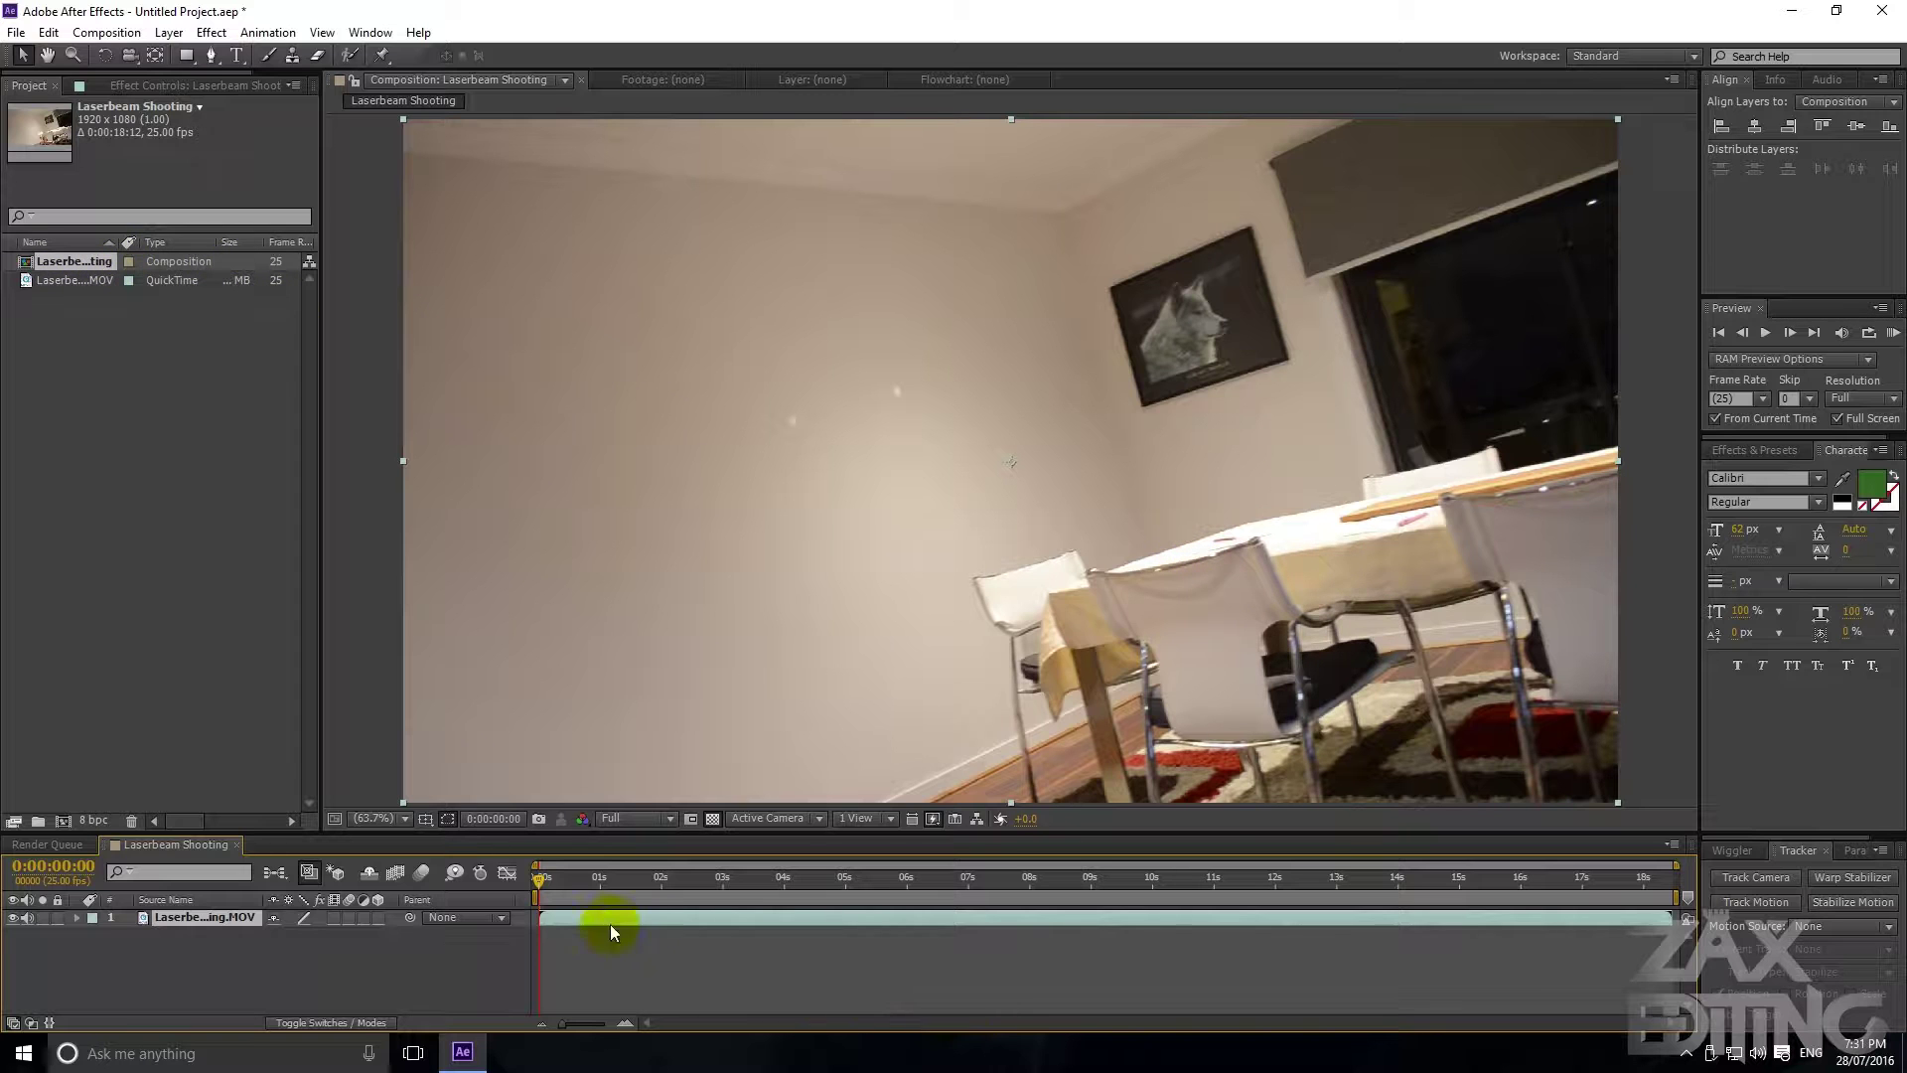
Step: Trim the clip's in-point to 0:00:07:19 and return to the composition start
{"action": "left_click_drag", "start_coordinate": [557, 880], "coordinate": [902, 876]}
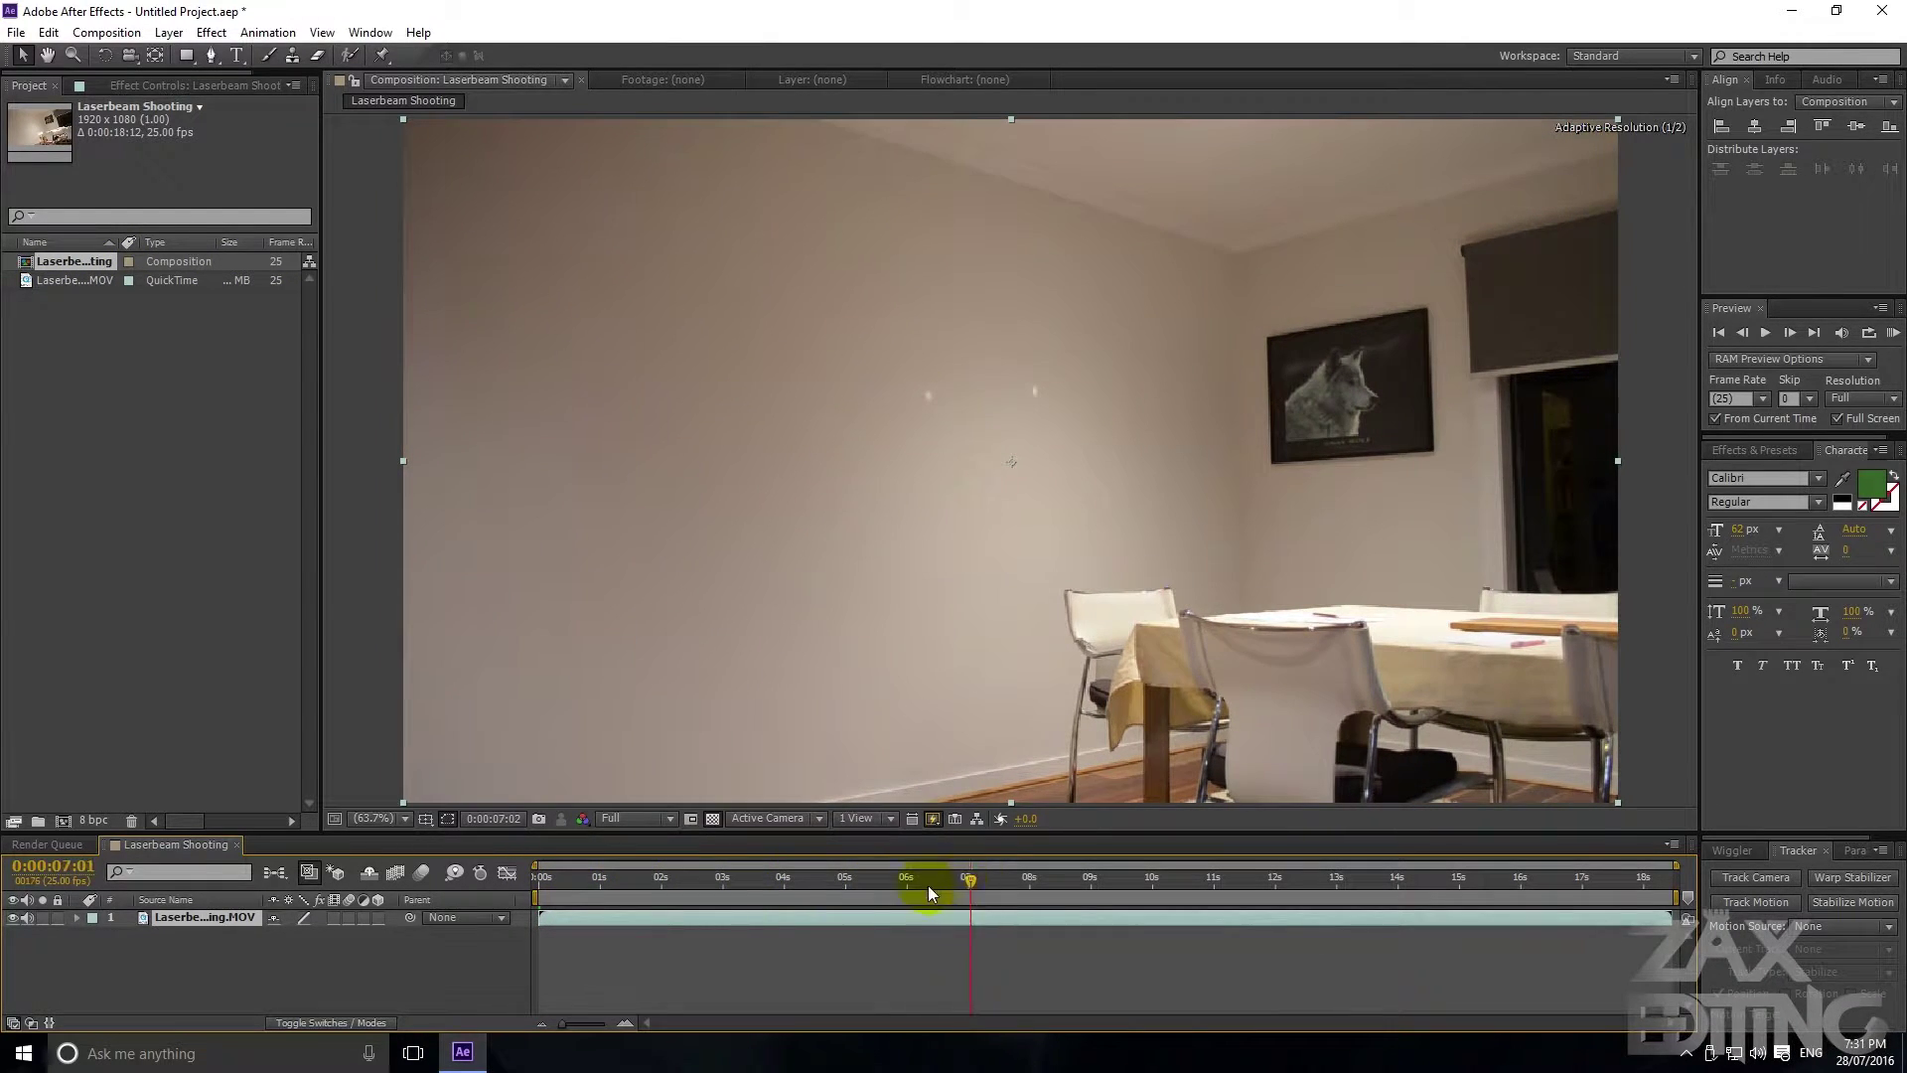
{"action": "left_click_drag", "start_coordinate": [915, 878], "coordinate": [1017, 874]}
{"action": "left_click", "coordinate": [584, 919]}
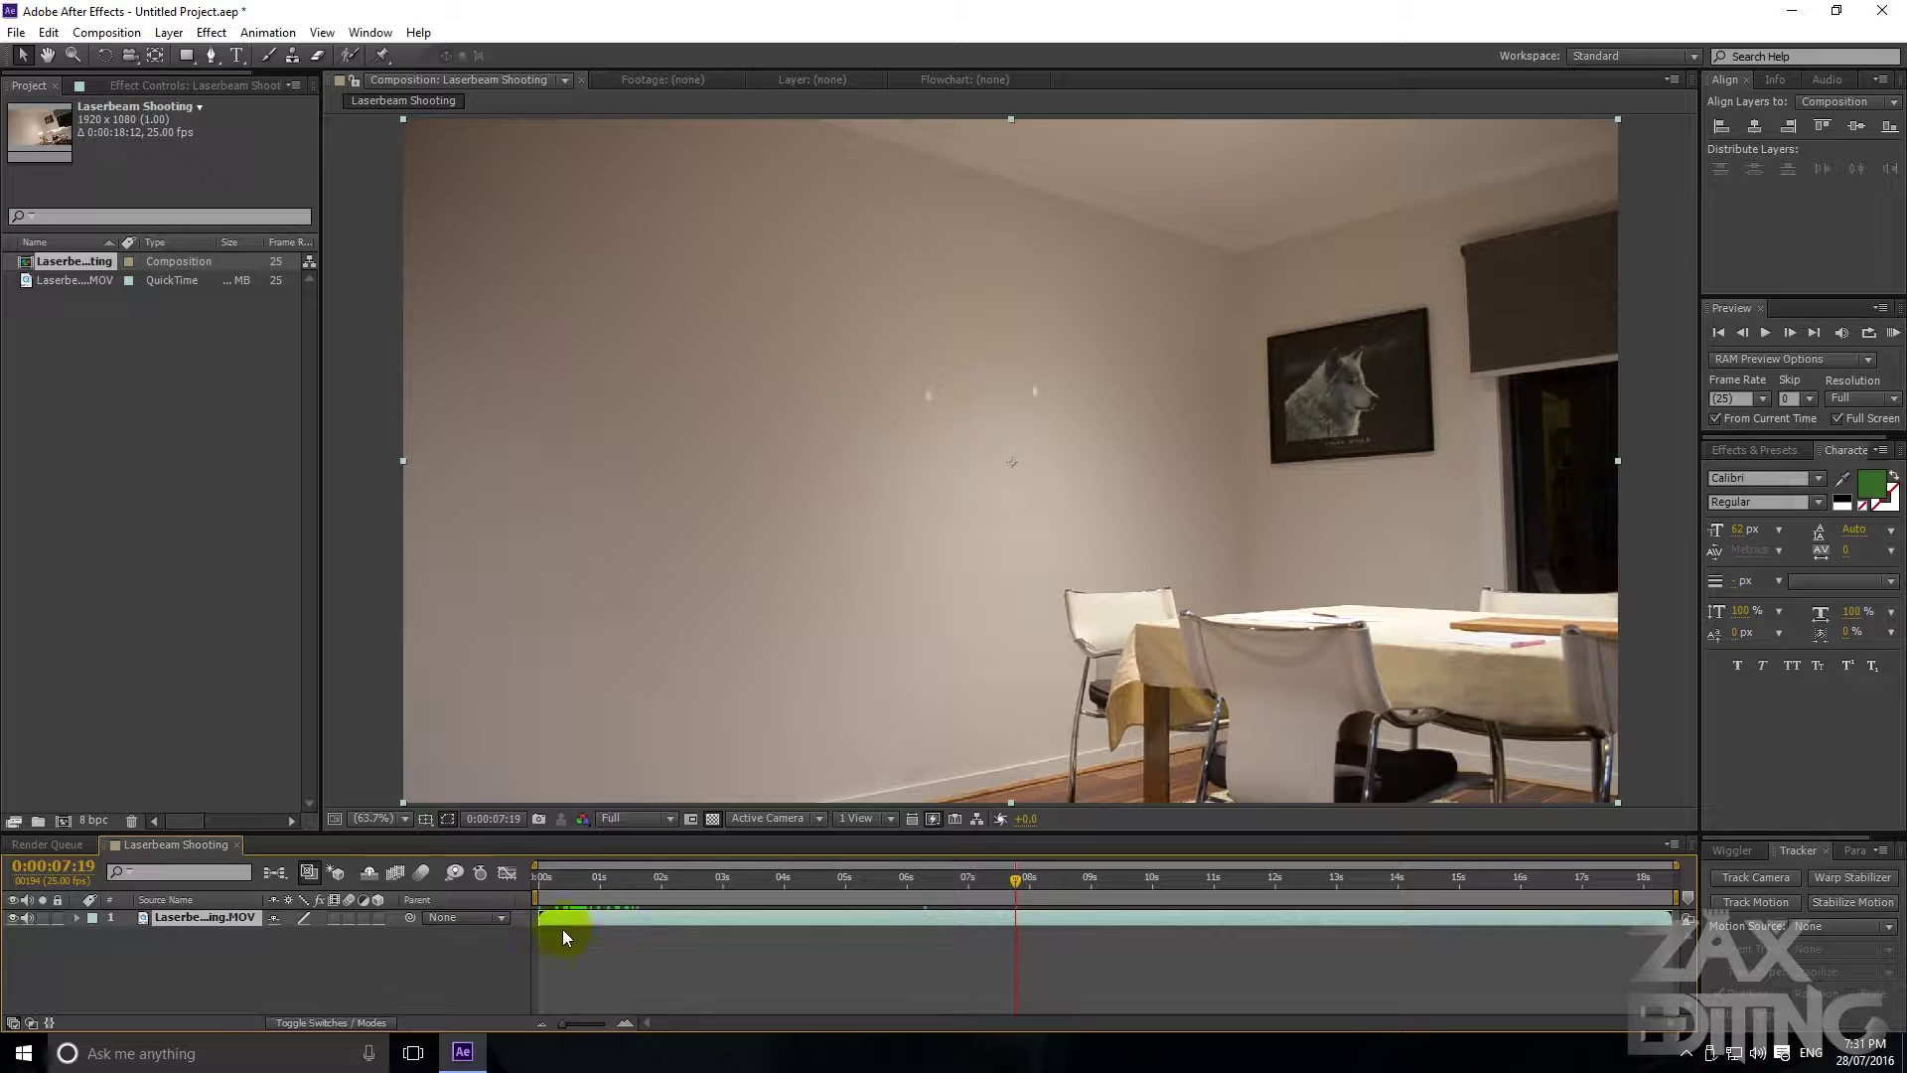
{"action": "left_click_drag", "start_coordinate": [534, 919], "coordinate": [1014, 931]}
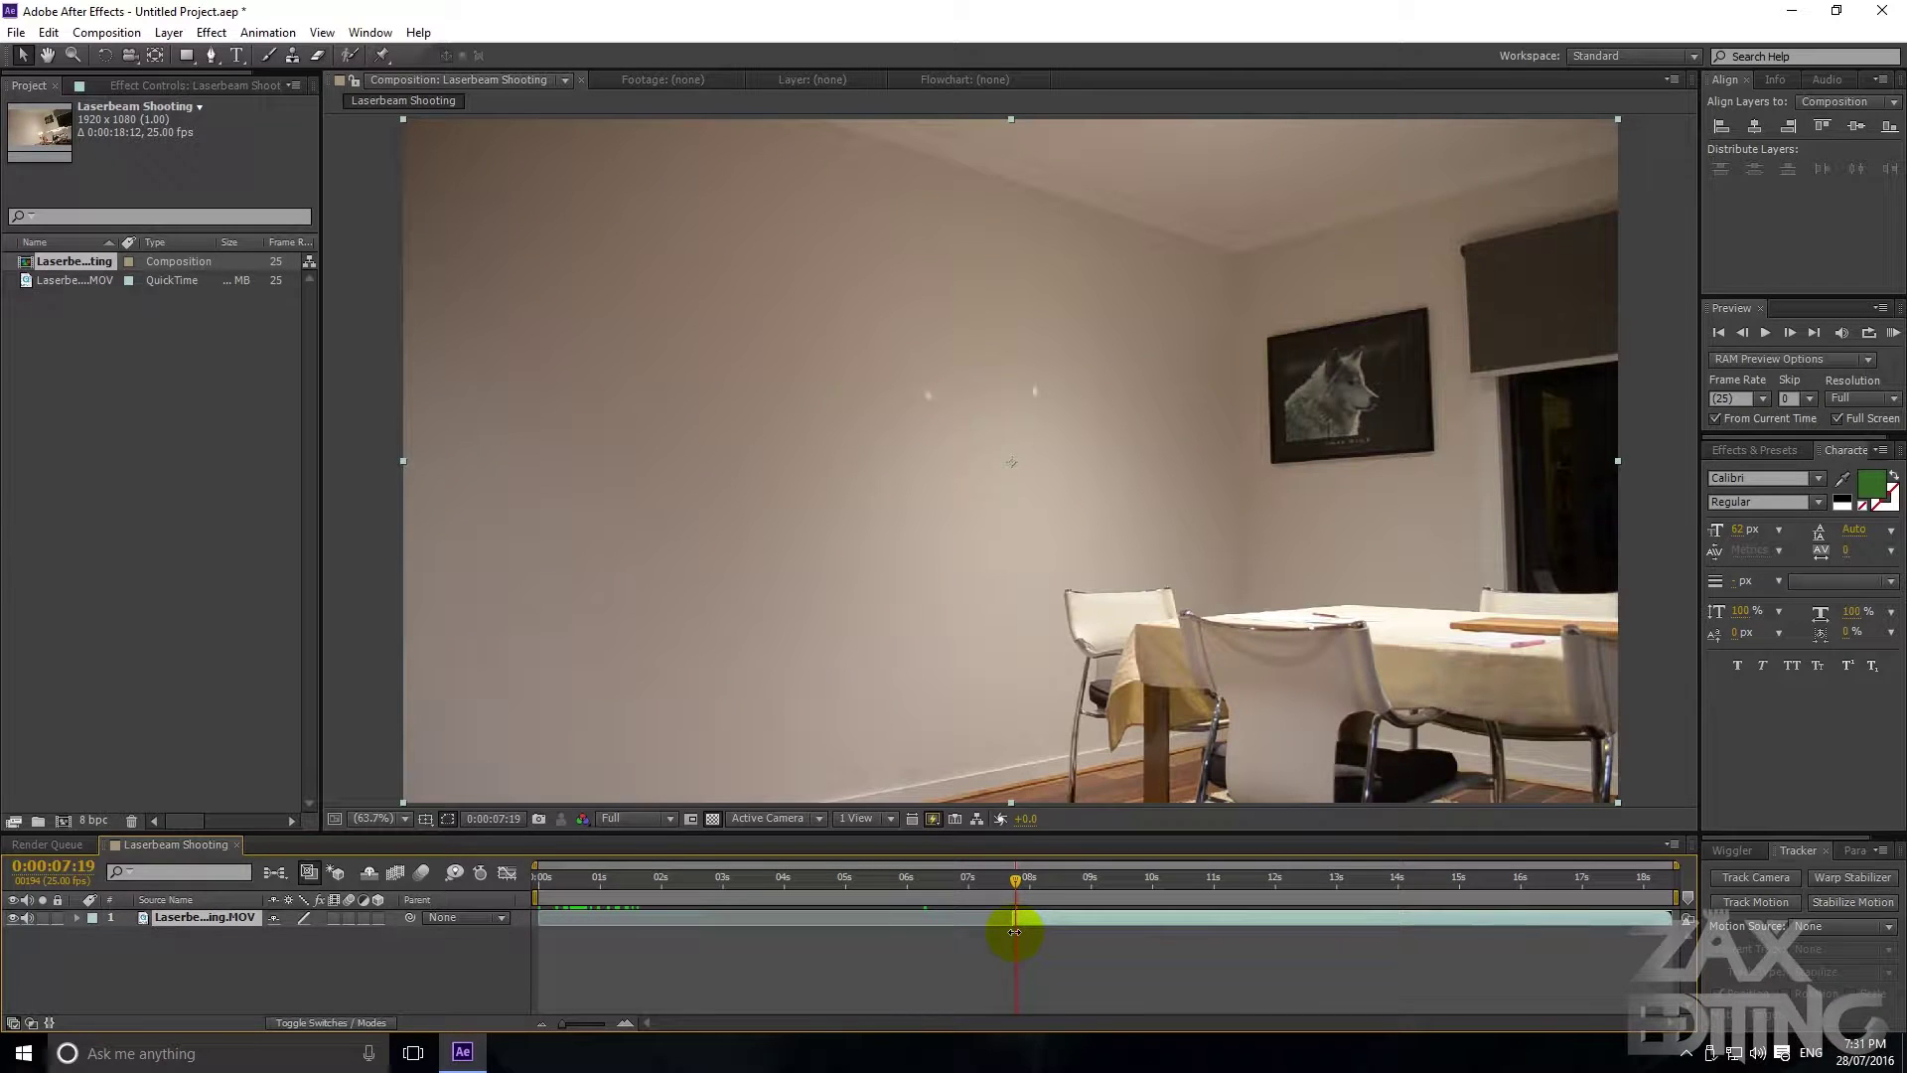
{"action": "left_click_drag", "start_coordinate": [903, 885], "coordinate": [486, 874]}
Step: Slide the clip to start at 0:00 and trim its out-point at 0:00:09:13
{"action": "key", "text": "bracketleft"}
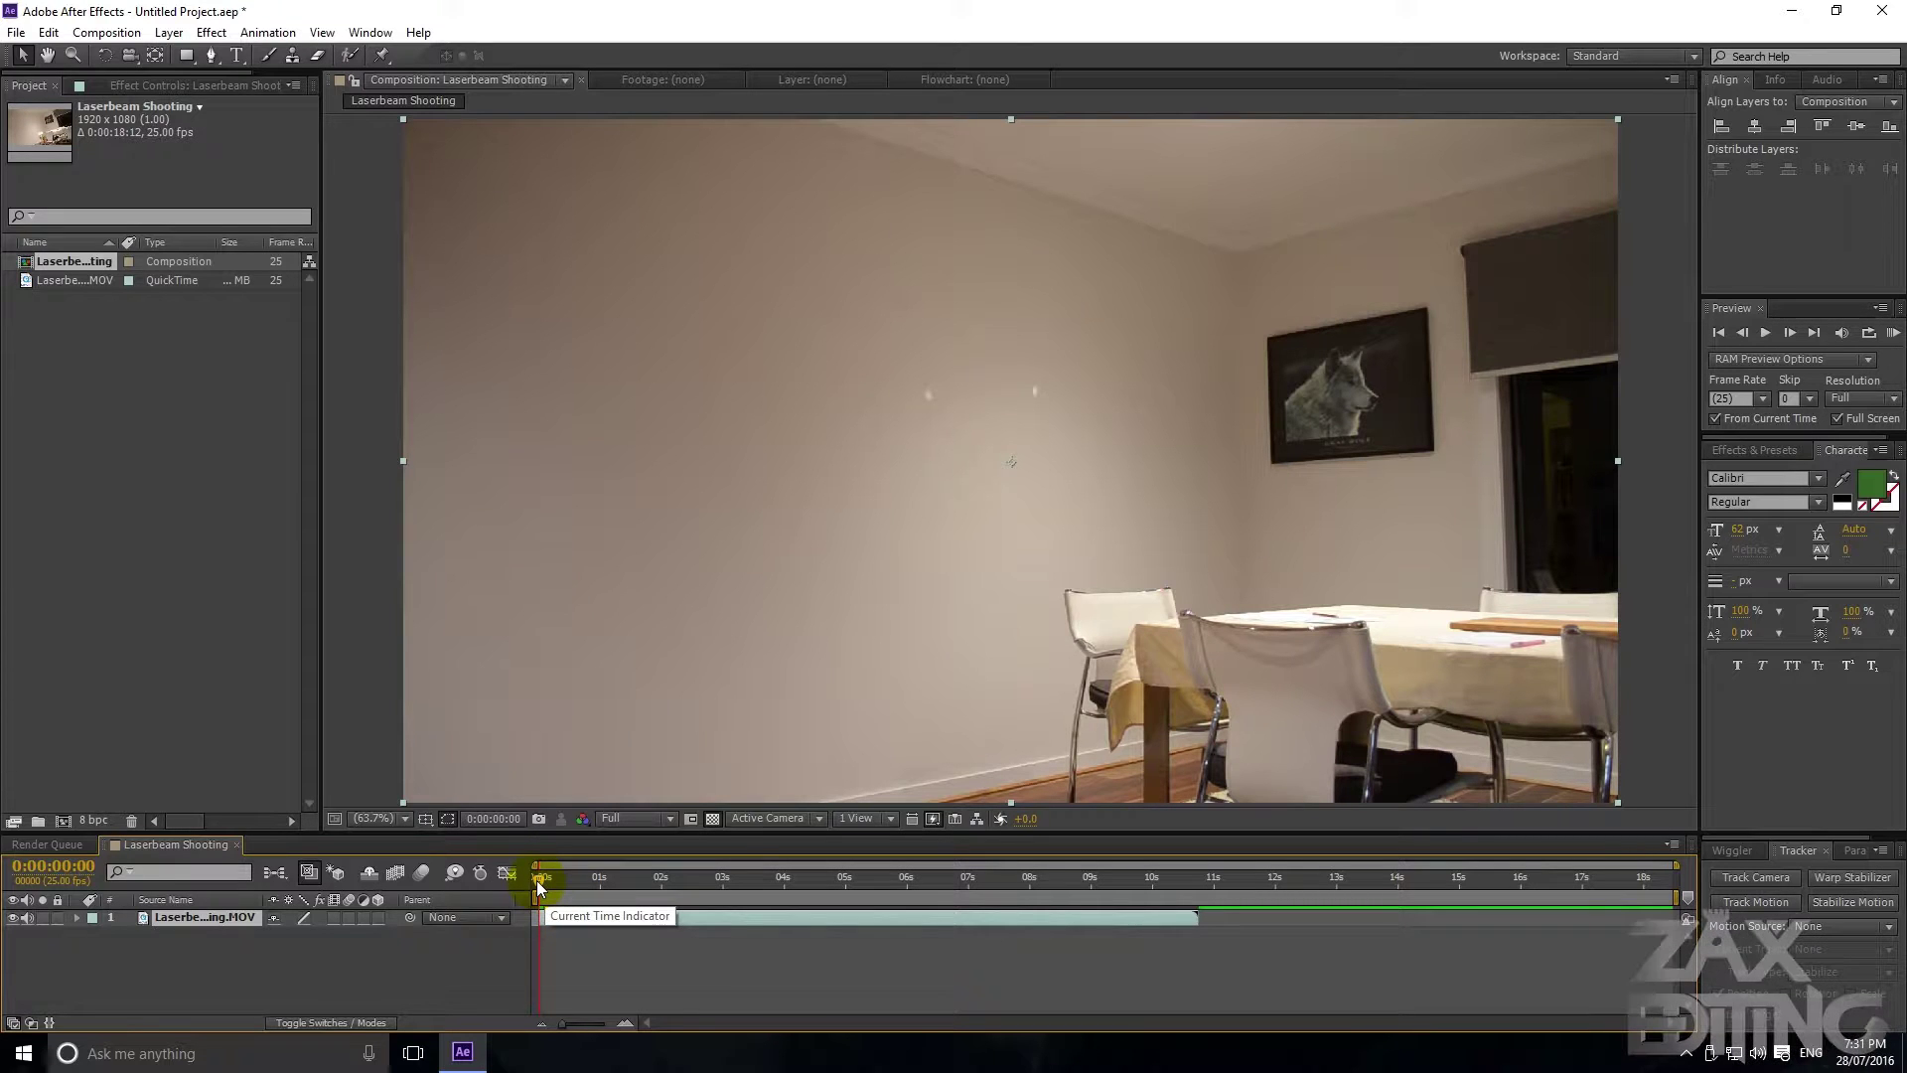
{"action": "key", "text": "space"}
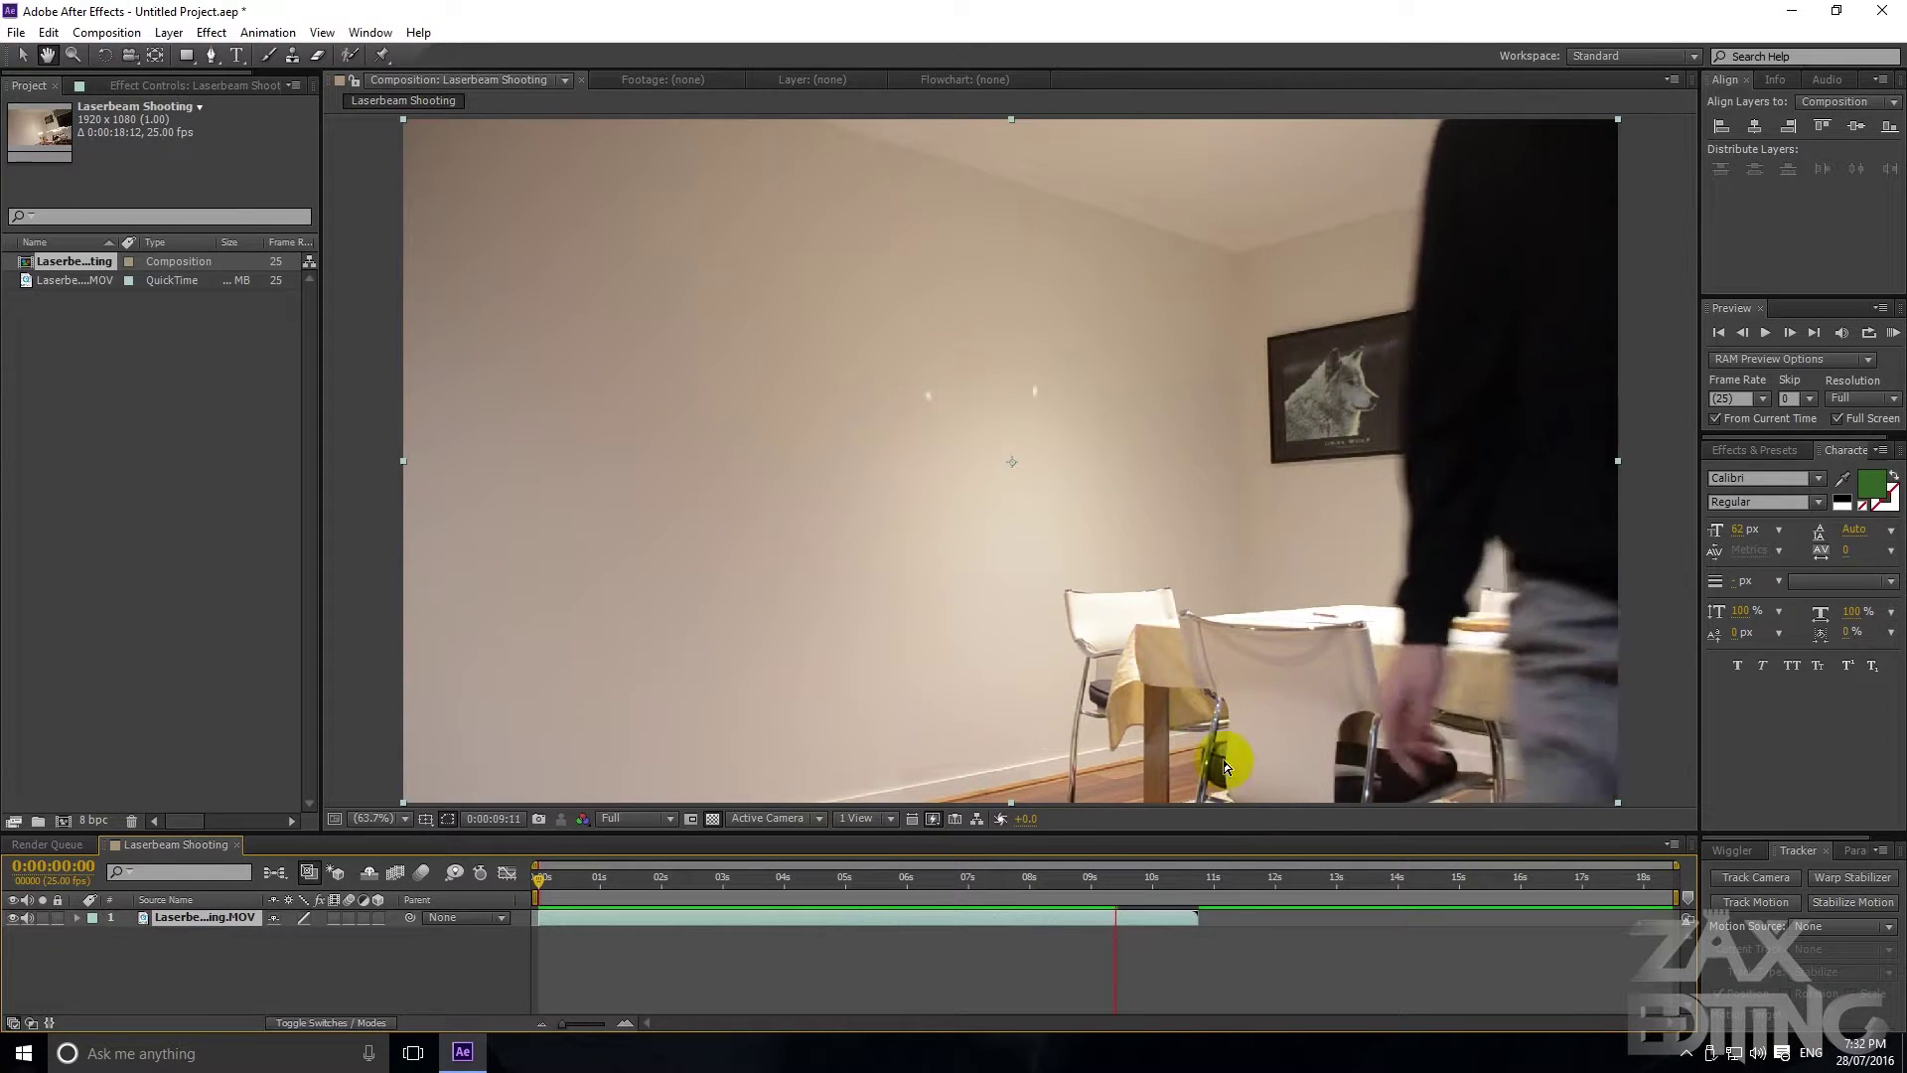
{"action": "key", "text": "space"}
{"action": "left_click_drag", "start_coordinate": [1116, 924], "coordinate": [1121, 926]}
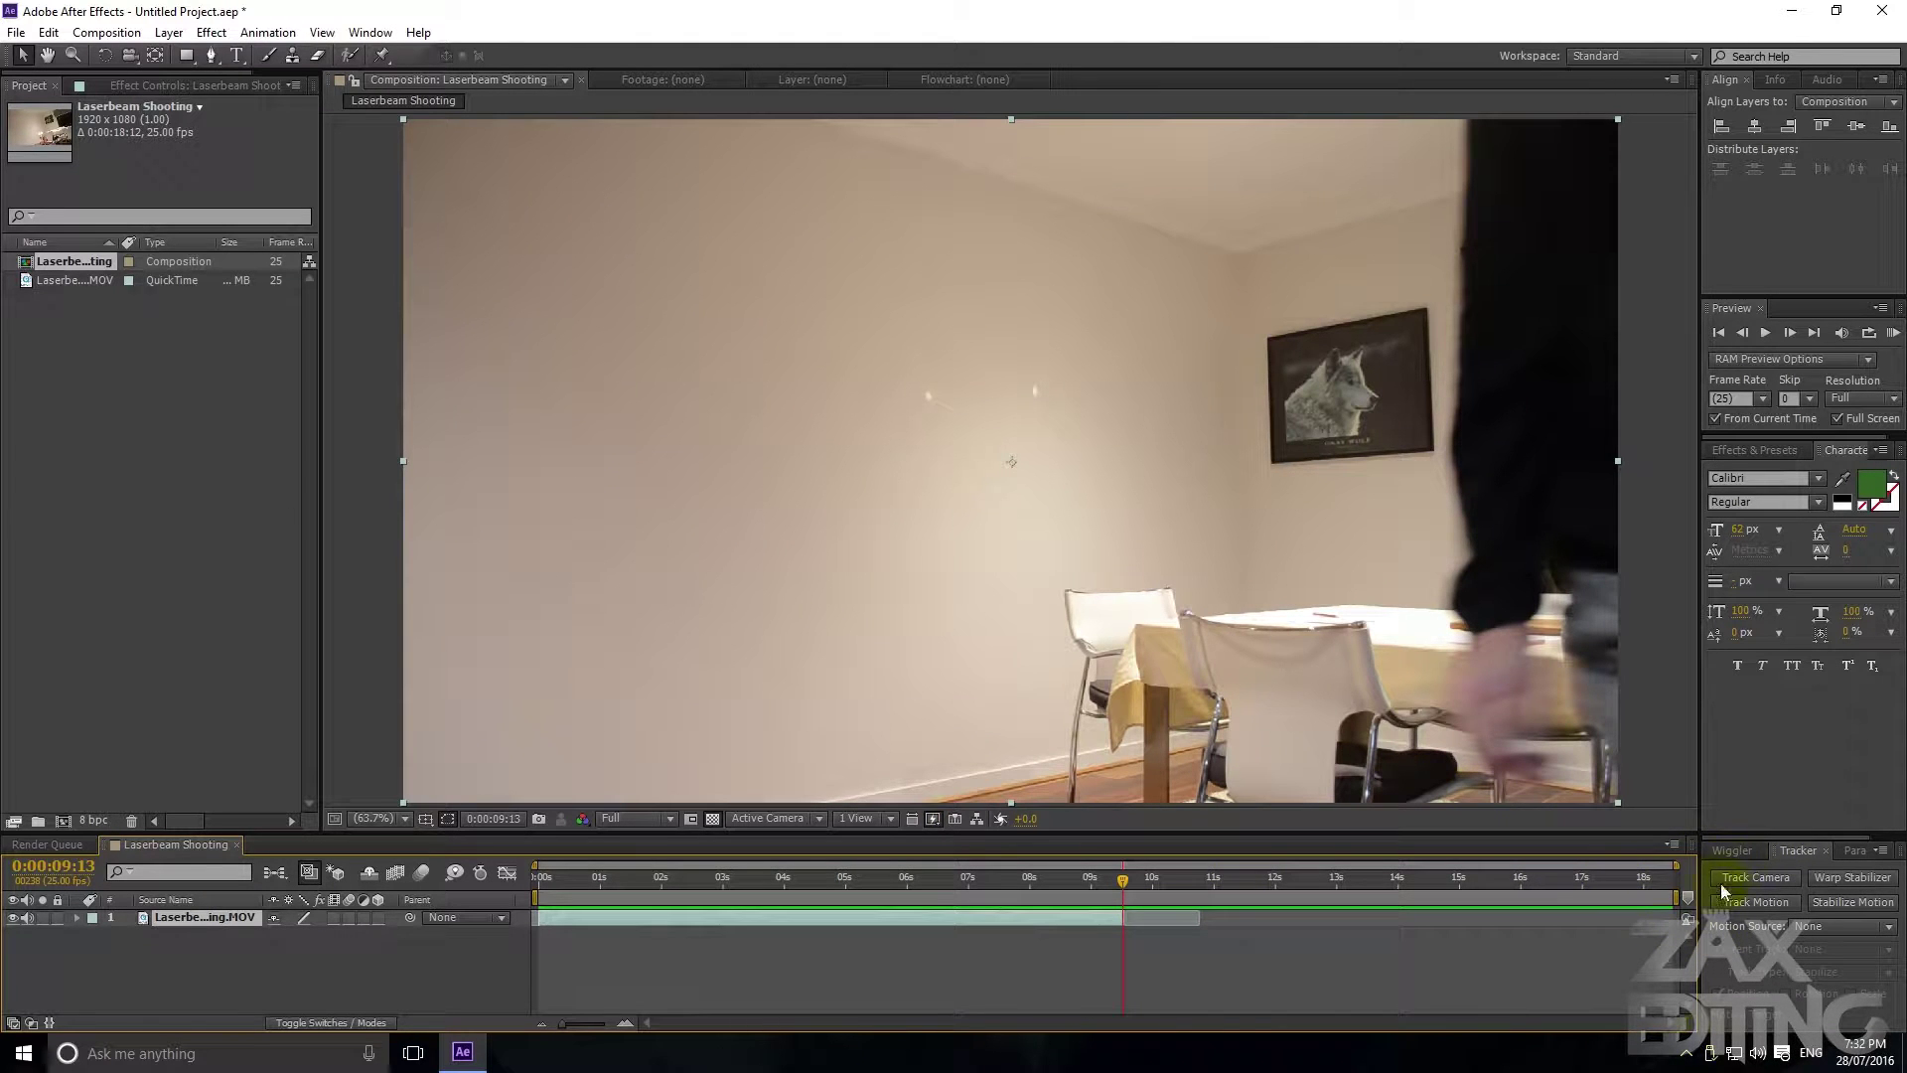
{"action": "left_click_drag", "start_coordinate": [1128, 884], "coordinate": [361, 867]}
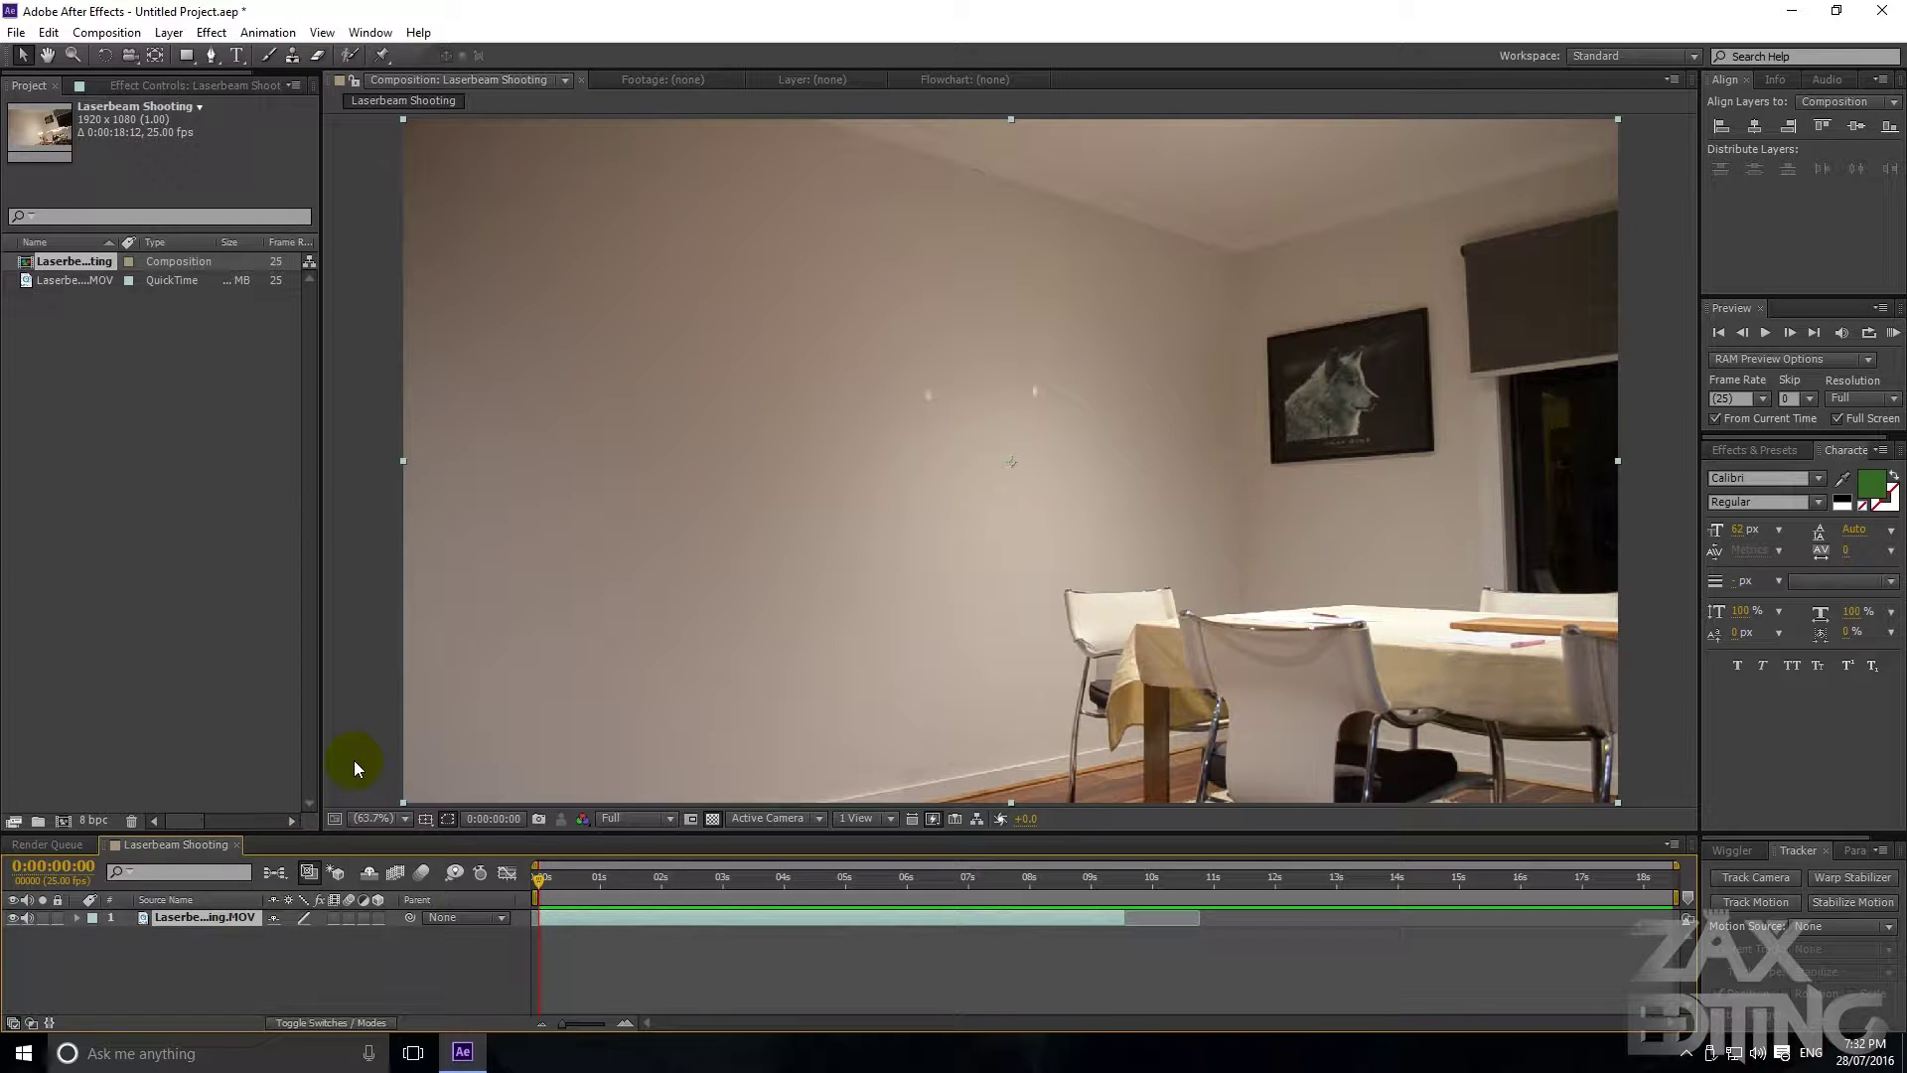
{"action": "left_click", "coordinate": [215, 33]}
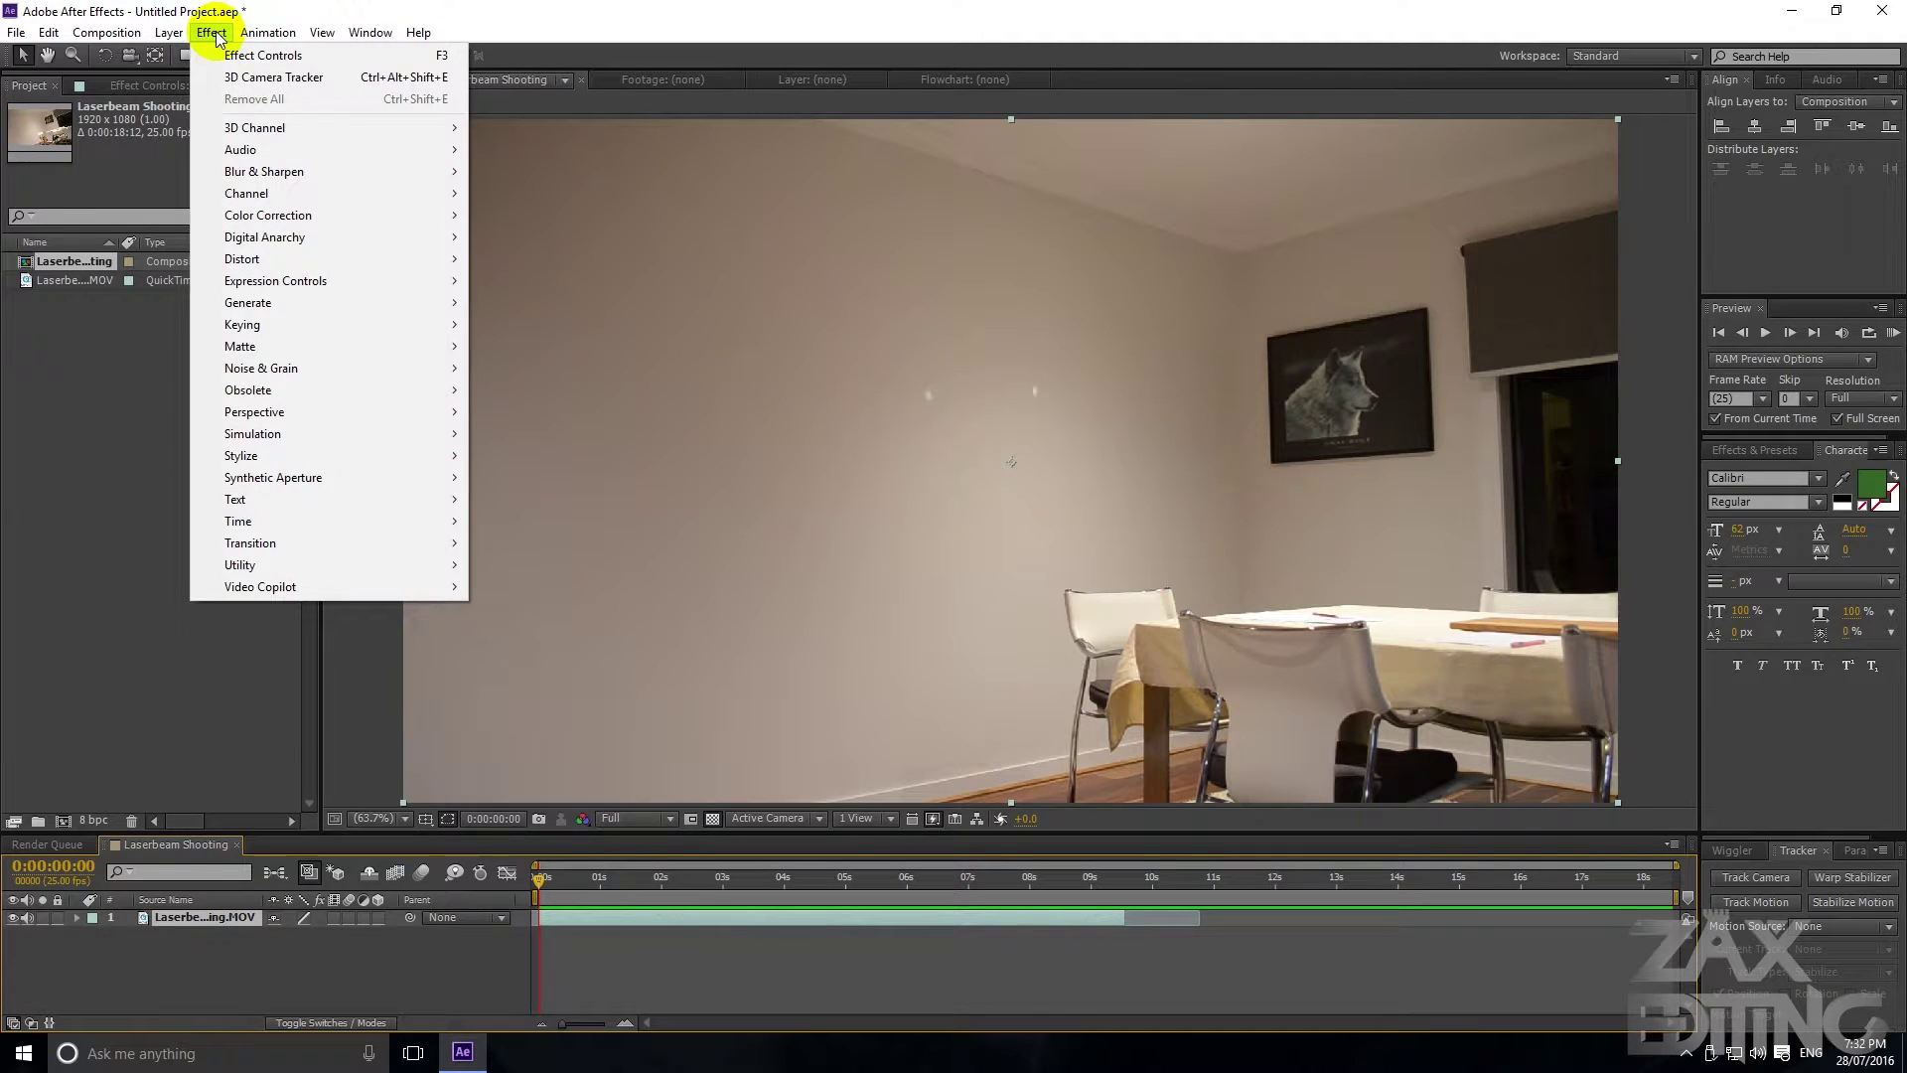
Step: Apply Effect > Generate > Beam to the footage layer
{"action": "mouse_move", "coordinate": [298, 302]}
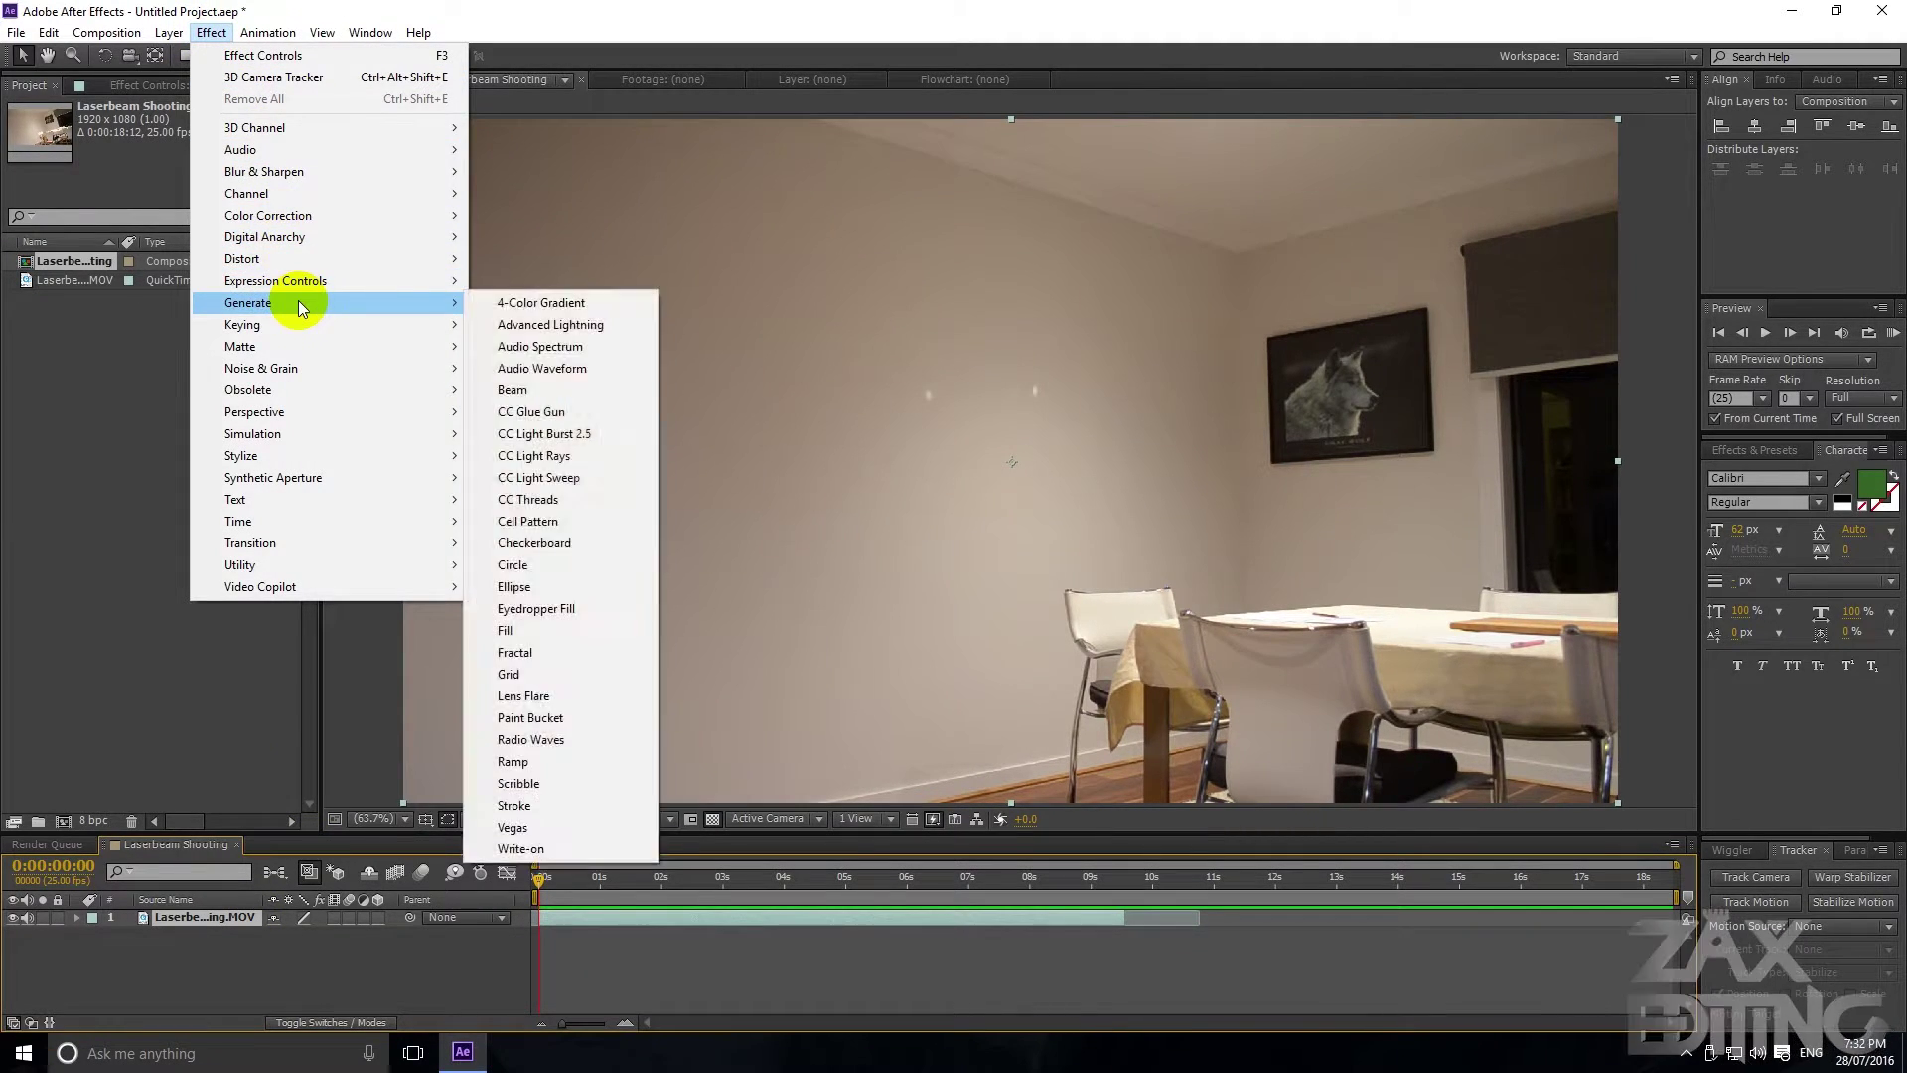
{"action": "left_click", "coordinate": [551, 389]}
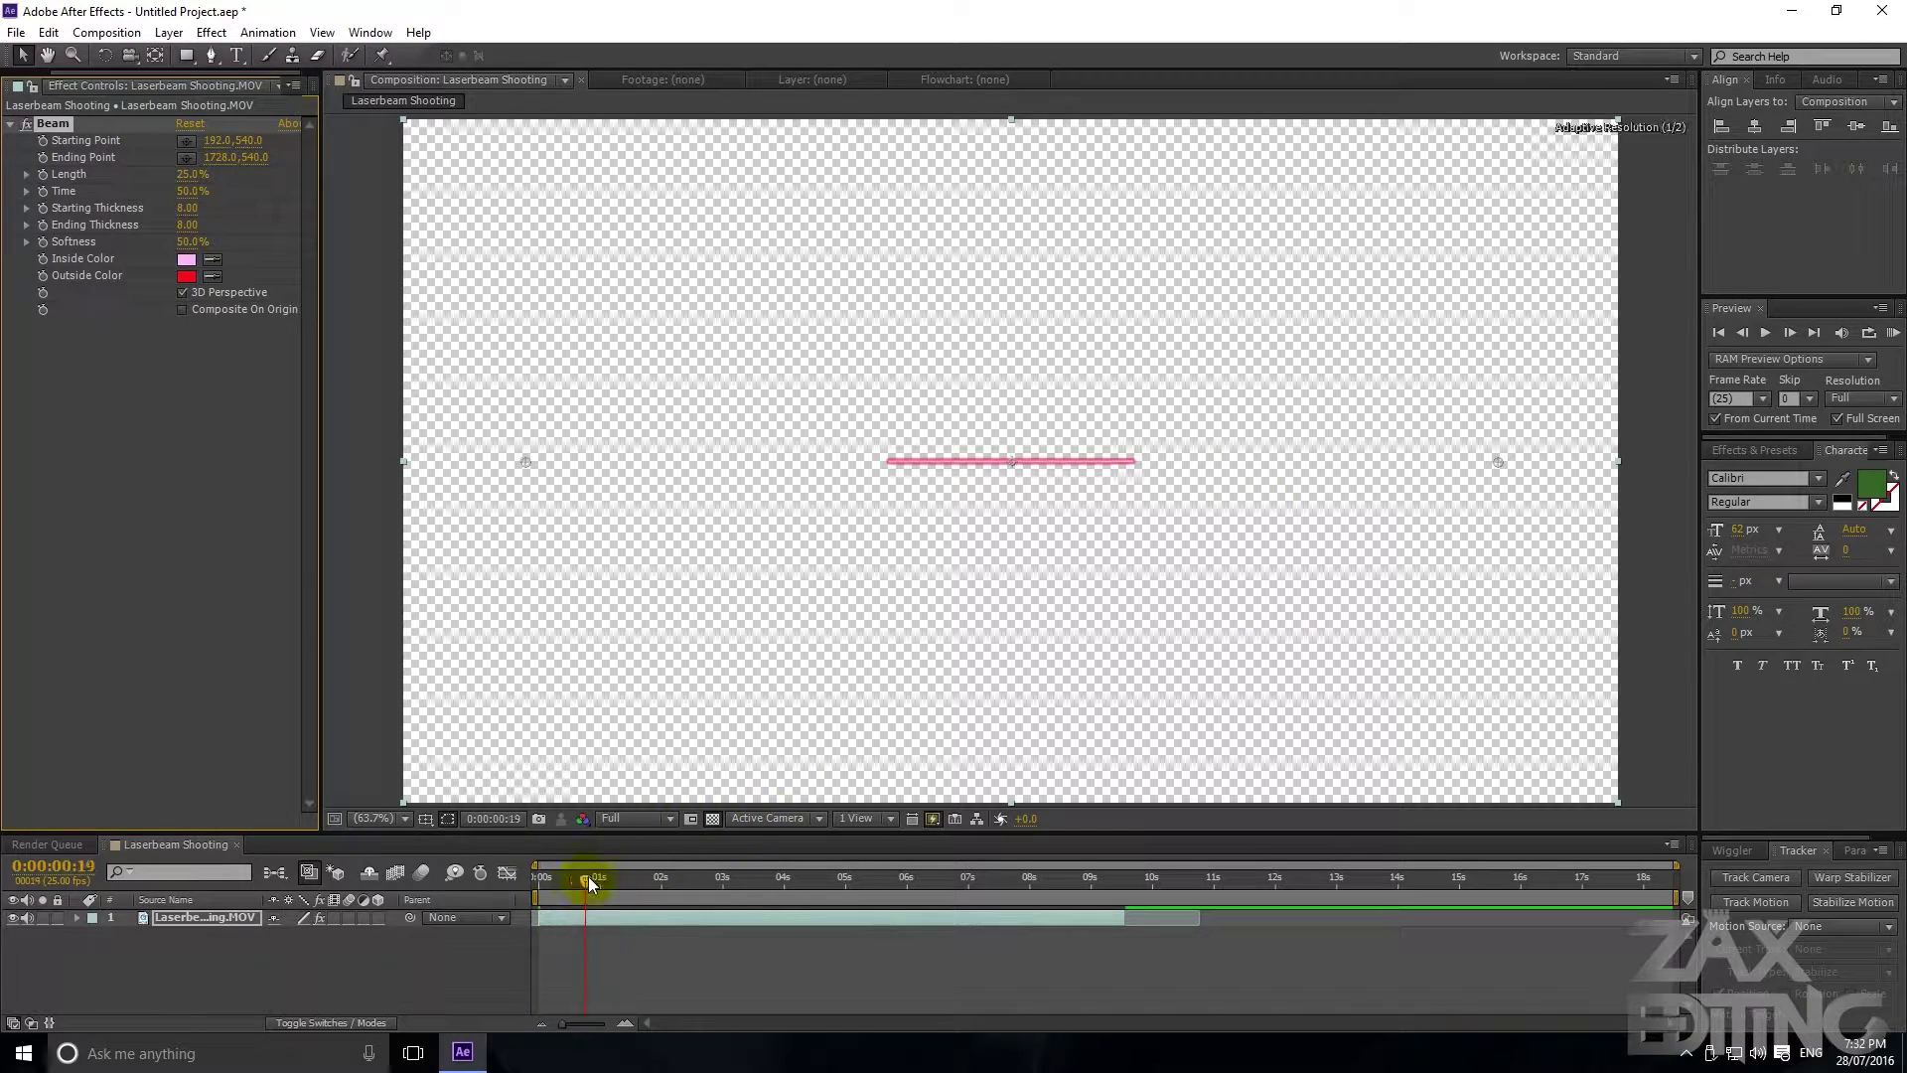
Step: Turn on Composite On Original so the pink beam shows over the room footage
{"action": "left_click_drag", "start_coordinate": [562, 869], "coordinate": [539, 875]}
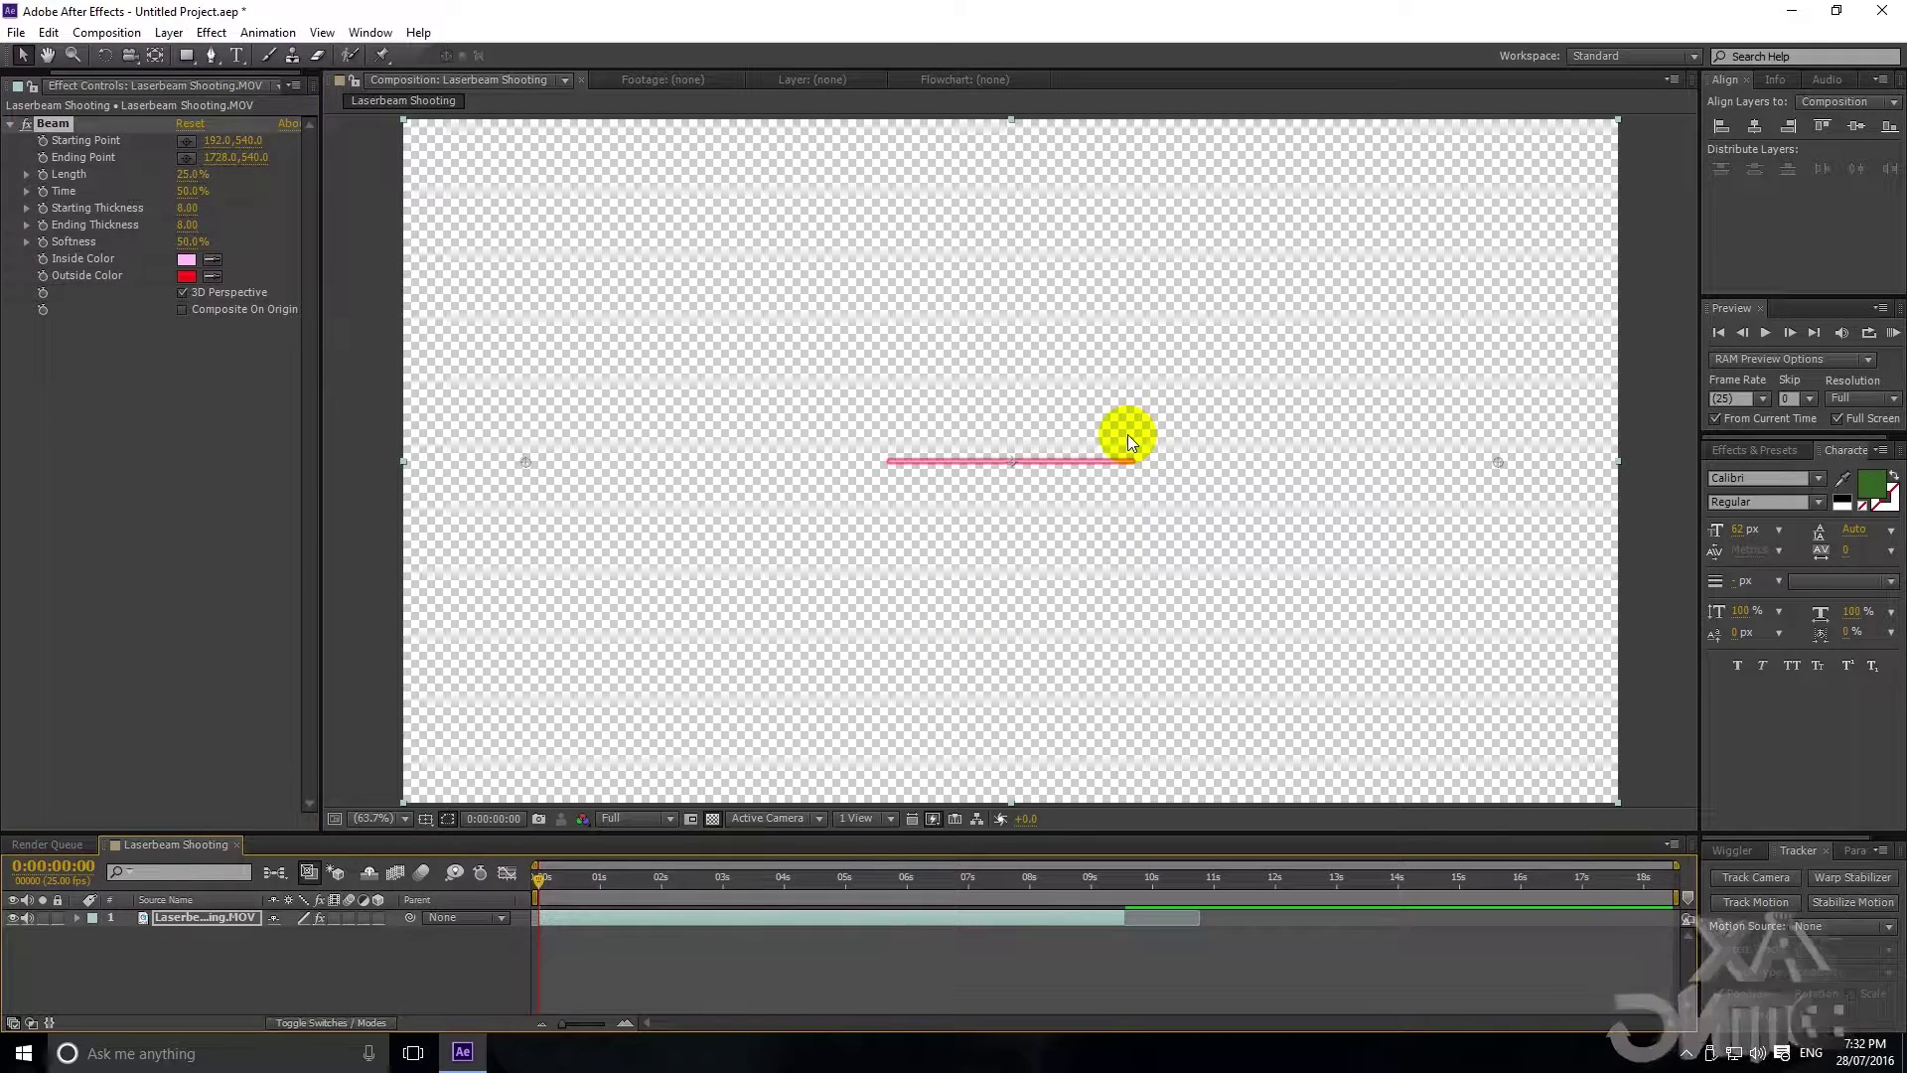
{"action": "left_click", "coordinate": [233, 308]}
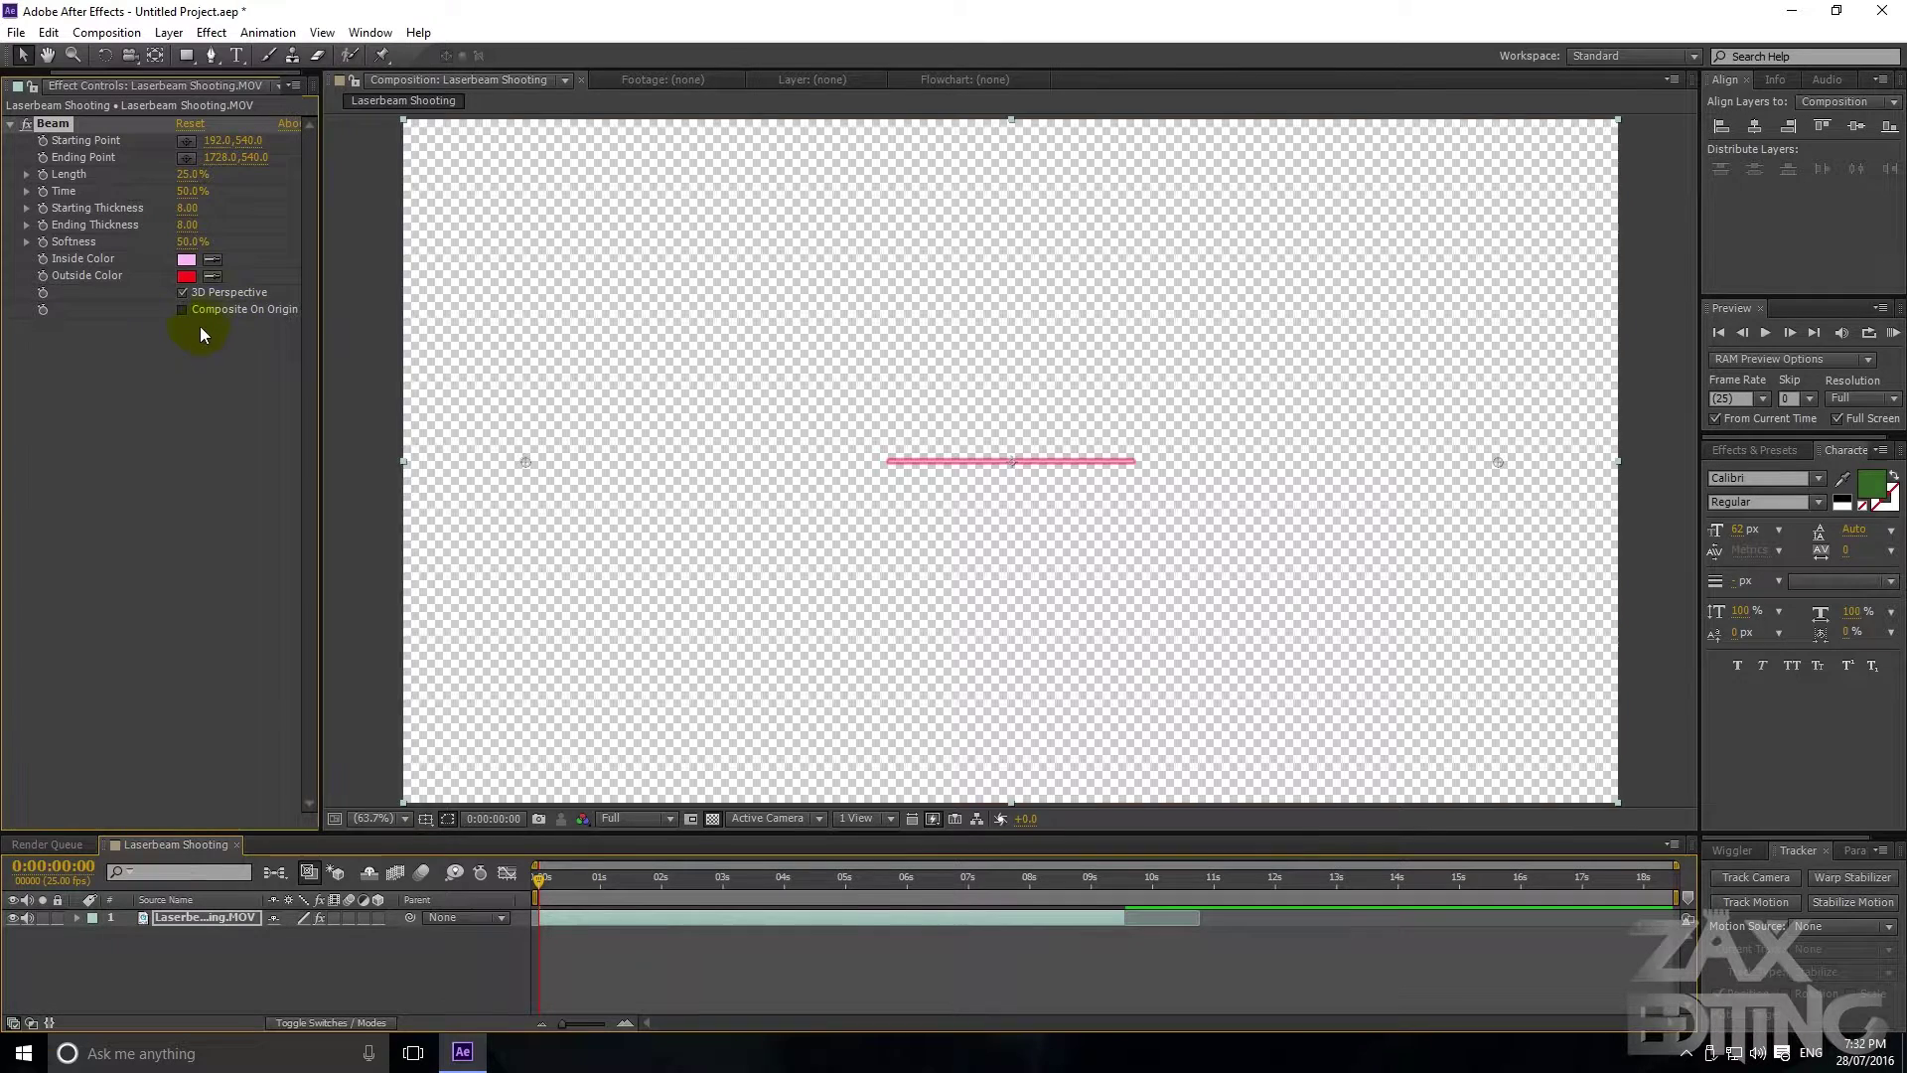
{"action": "left_click_drag", "start_coordinate": [560, 879], "coordinate": [695, 876]}
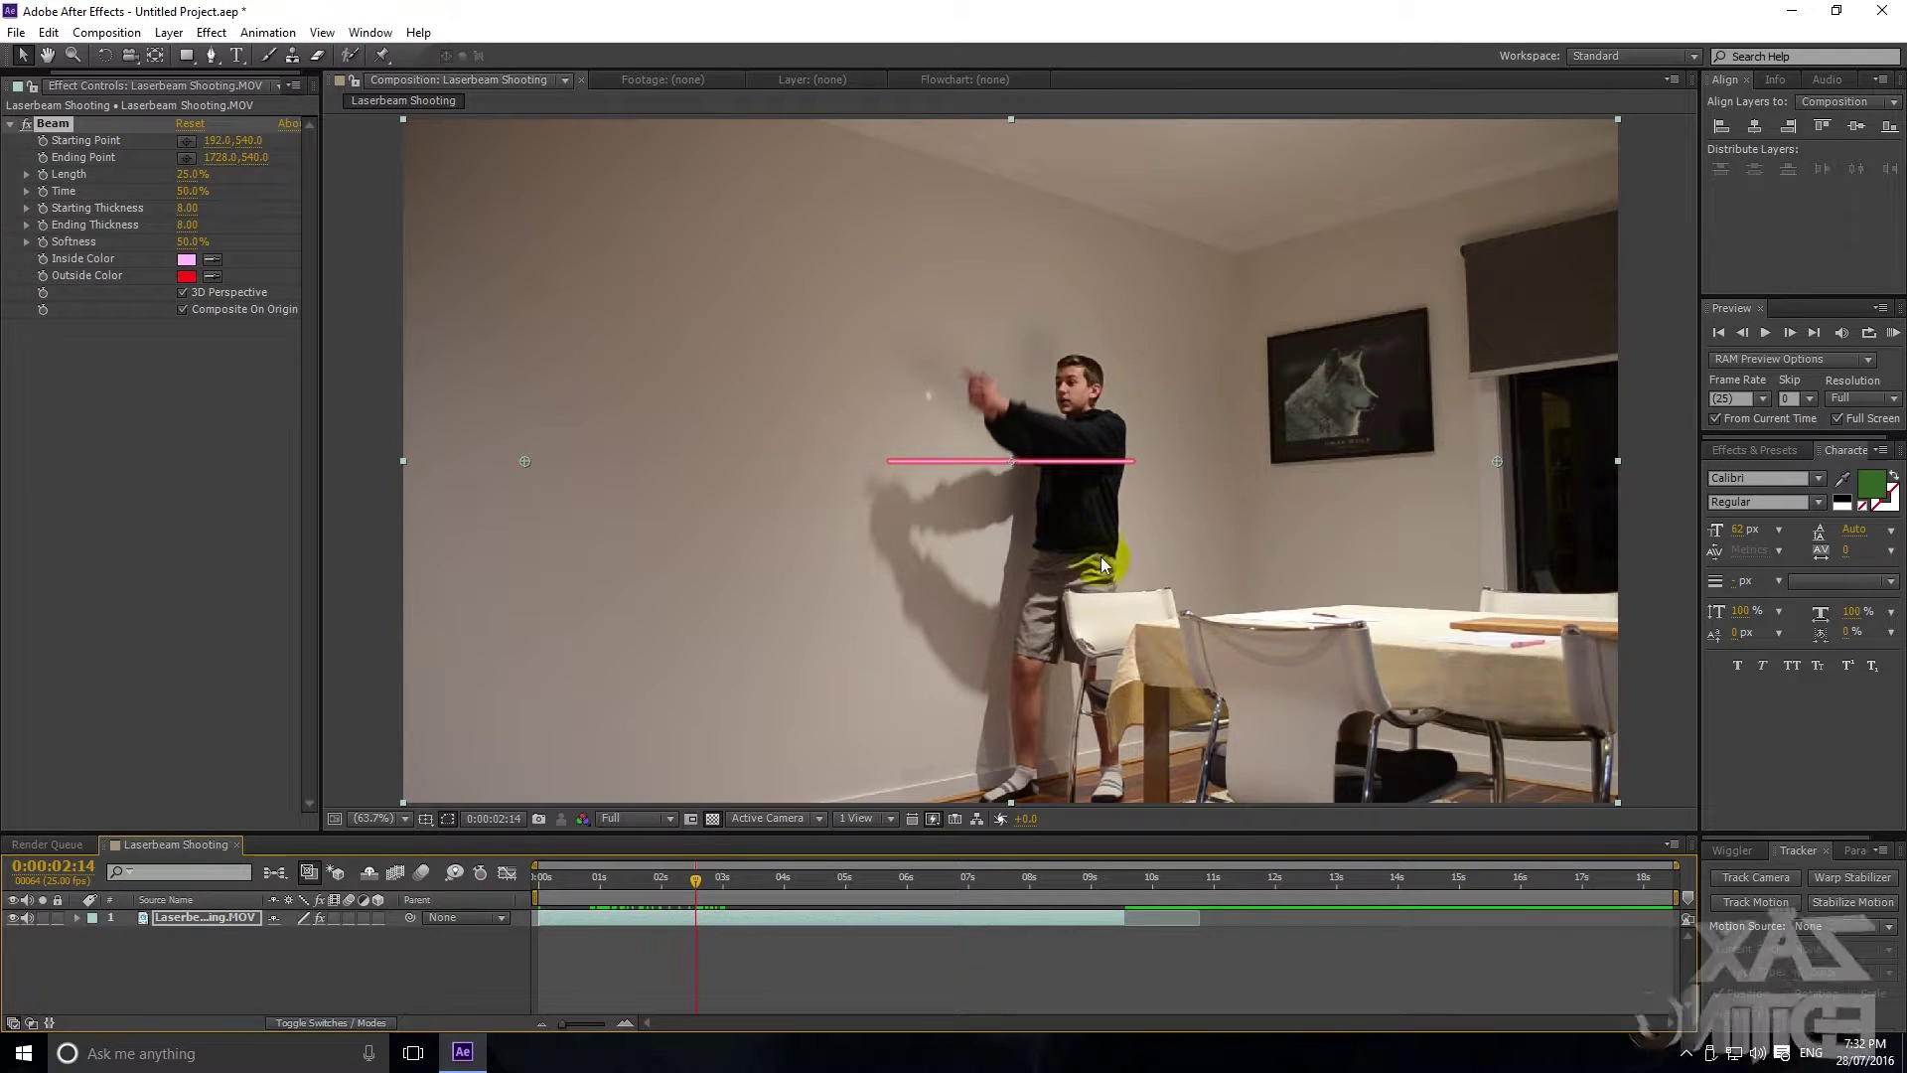
{"action": "mouse_move", "coordinate": [677, 878]}
{"action": "left_mouse_down"}
{"action": "mouse_move", "coordinate": [526, 884]}
{"action": "mouse_move", "coordinate": [676, 876]}
{"action": "left_mouse_up"}
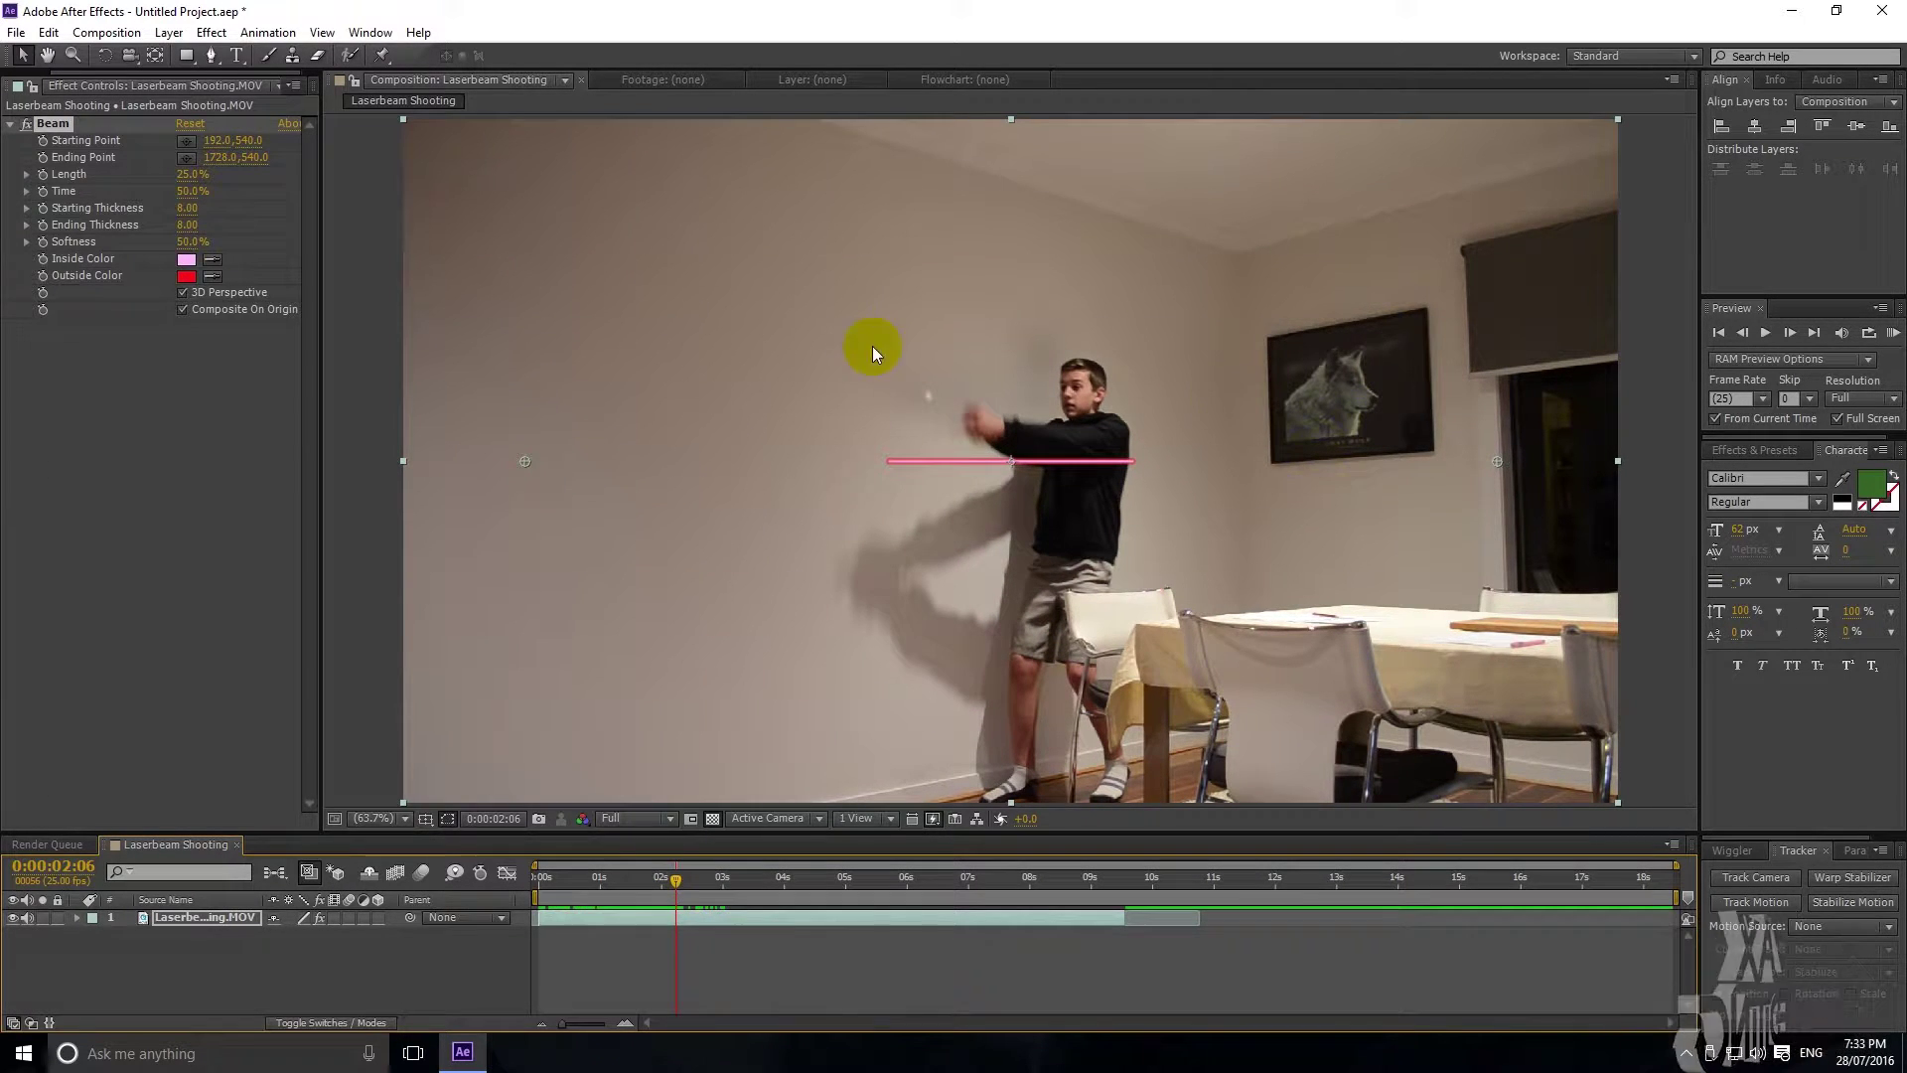
{"action": "left_click", "coordinate": [91, 143]}
Step: Place the beam's start on the pointing hands and its end past the left wall
{"action": "left_click", "coordinate": [188, 141]}
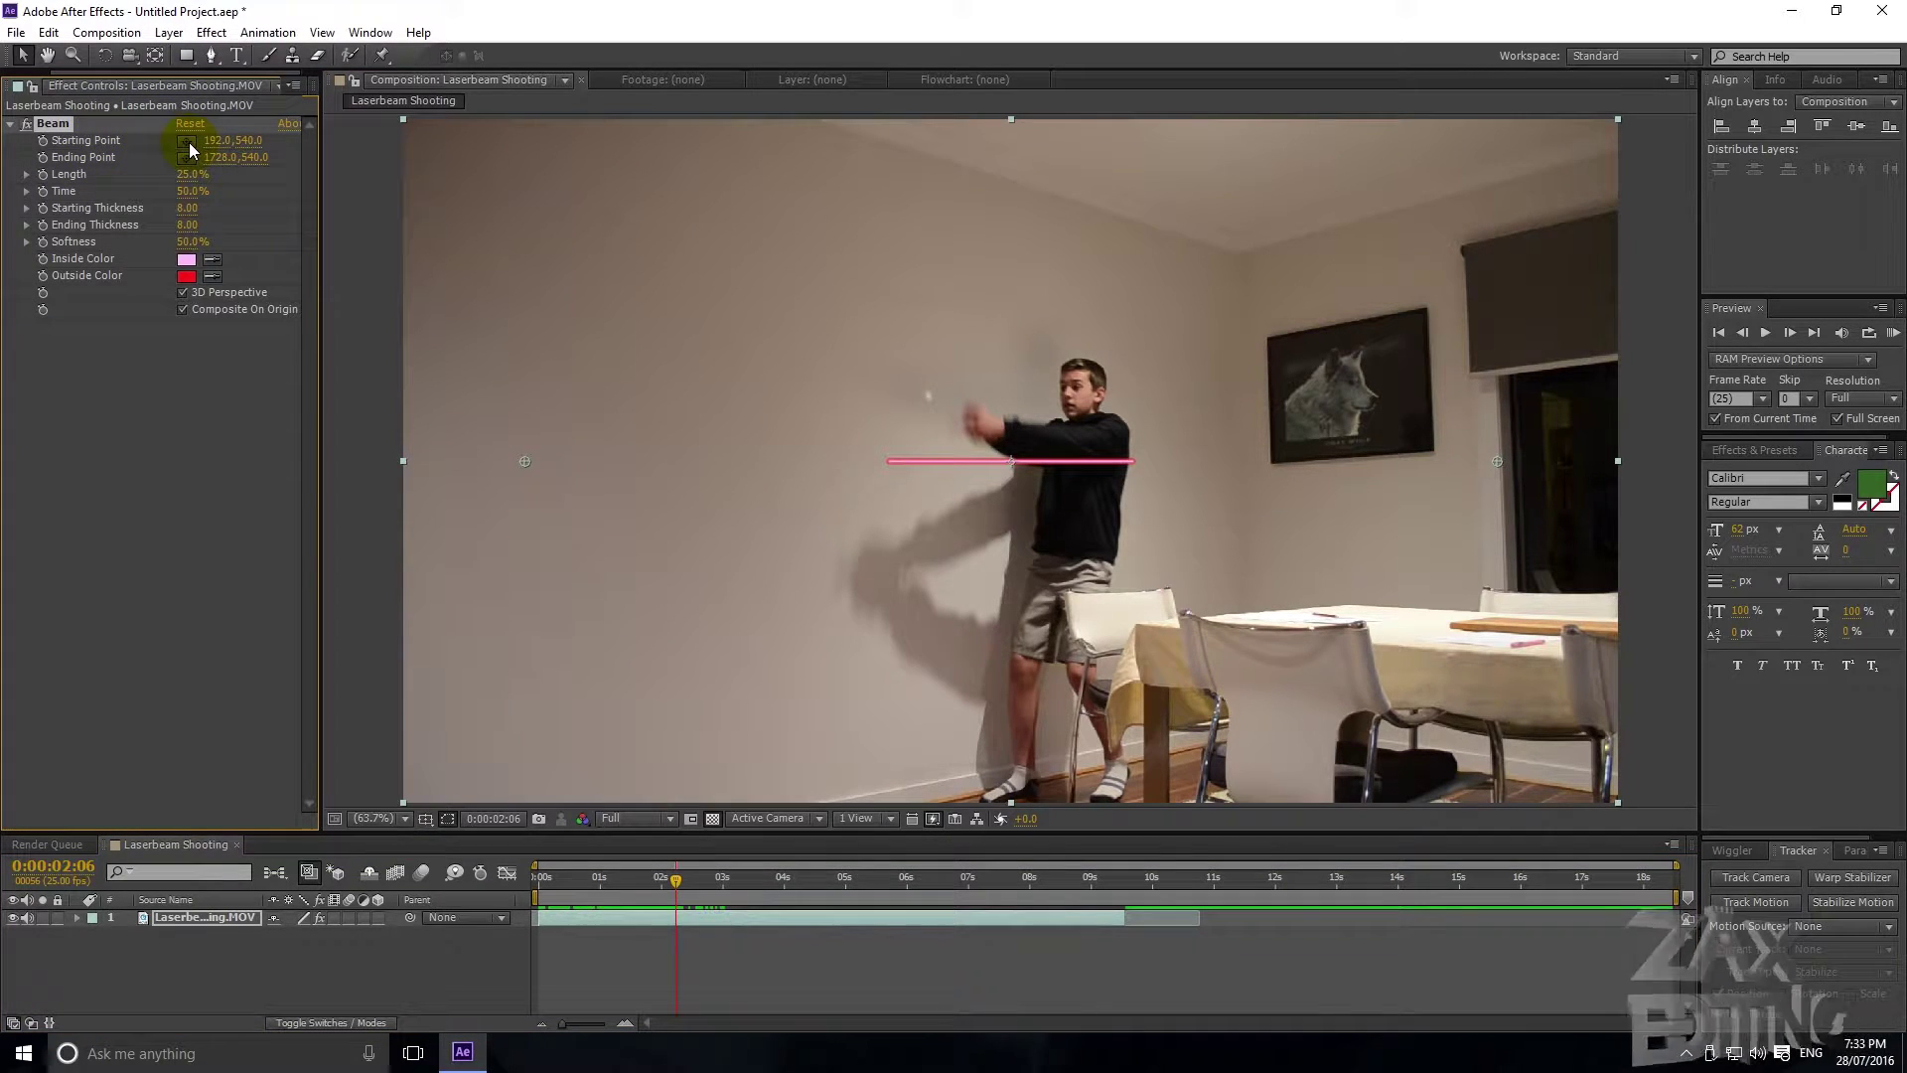
{"action": "left_click", "coordinate": [974, 424]}
{"action": "left_click_drag", "start_coordinate": [974, 425], "coordinate": [958, 420]}
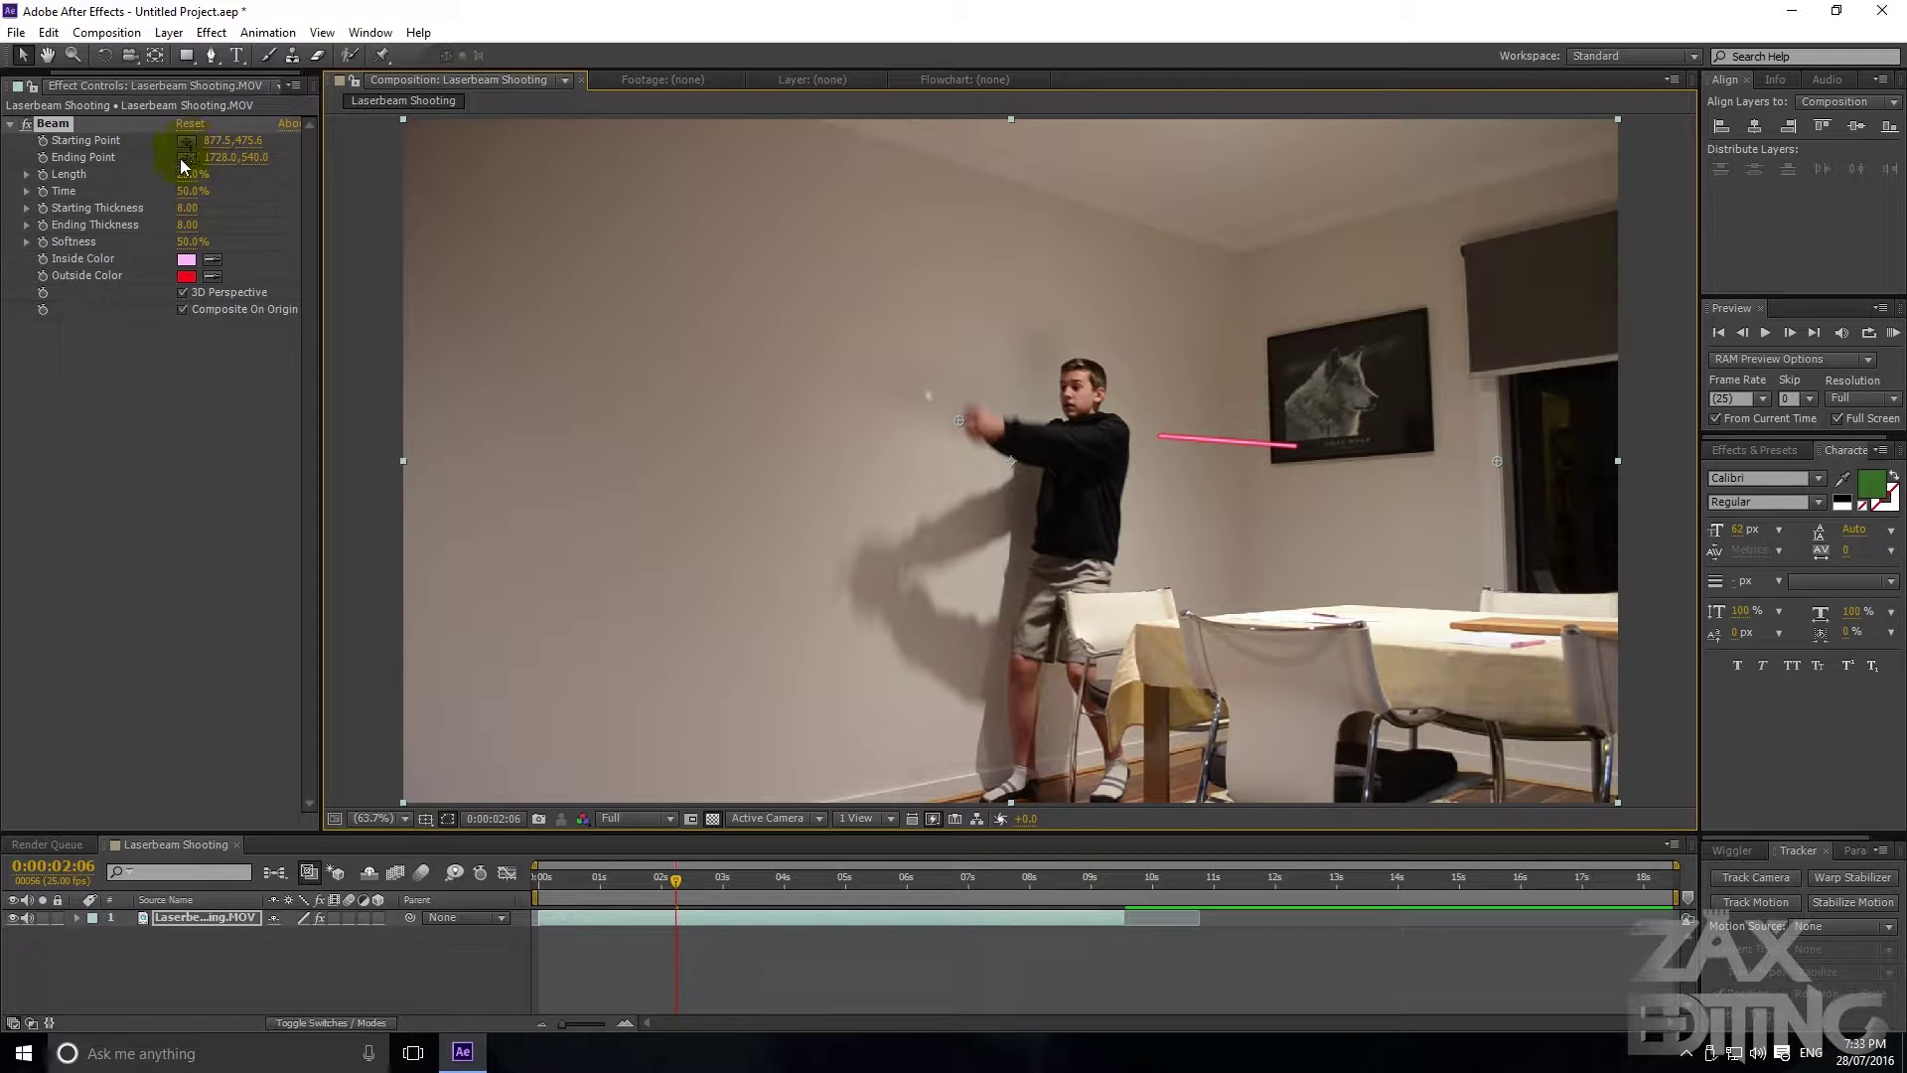
{"action": "left_click", "coordinate": [967, 418]}
{"action": "left_click_drag", "start_coordinate": [967, 418], "coordinate": [341, 340]}
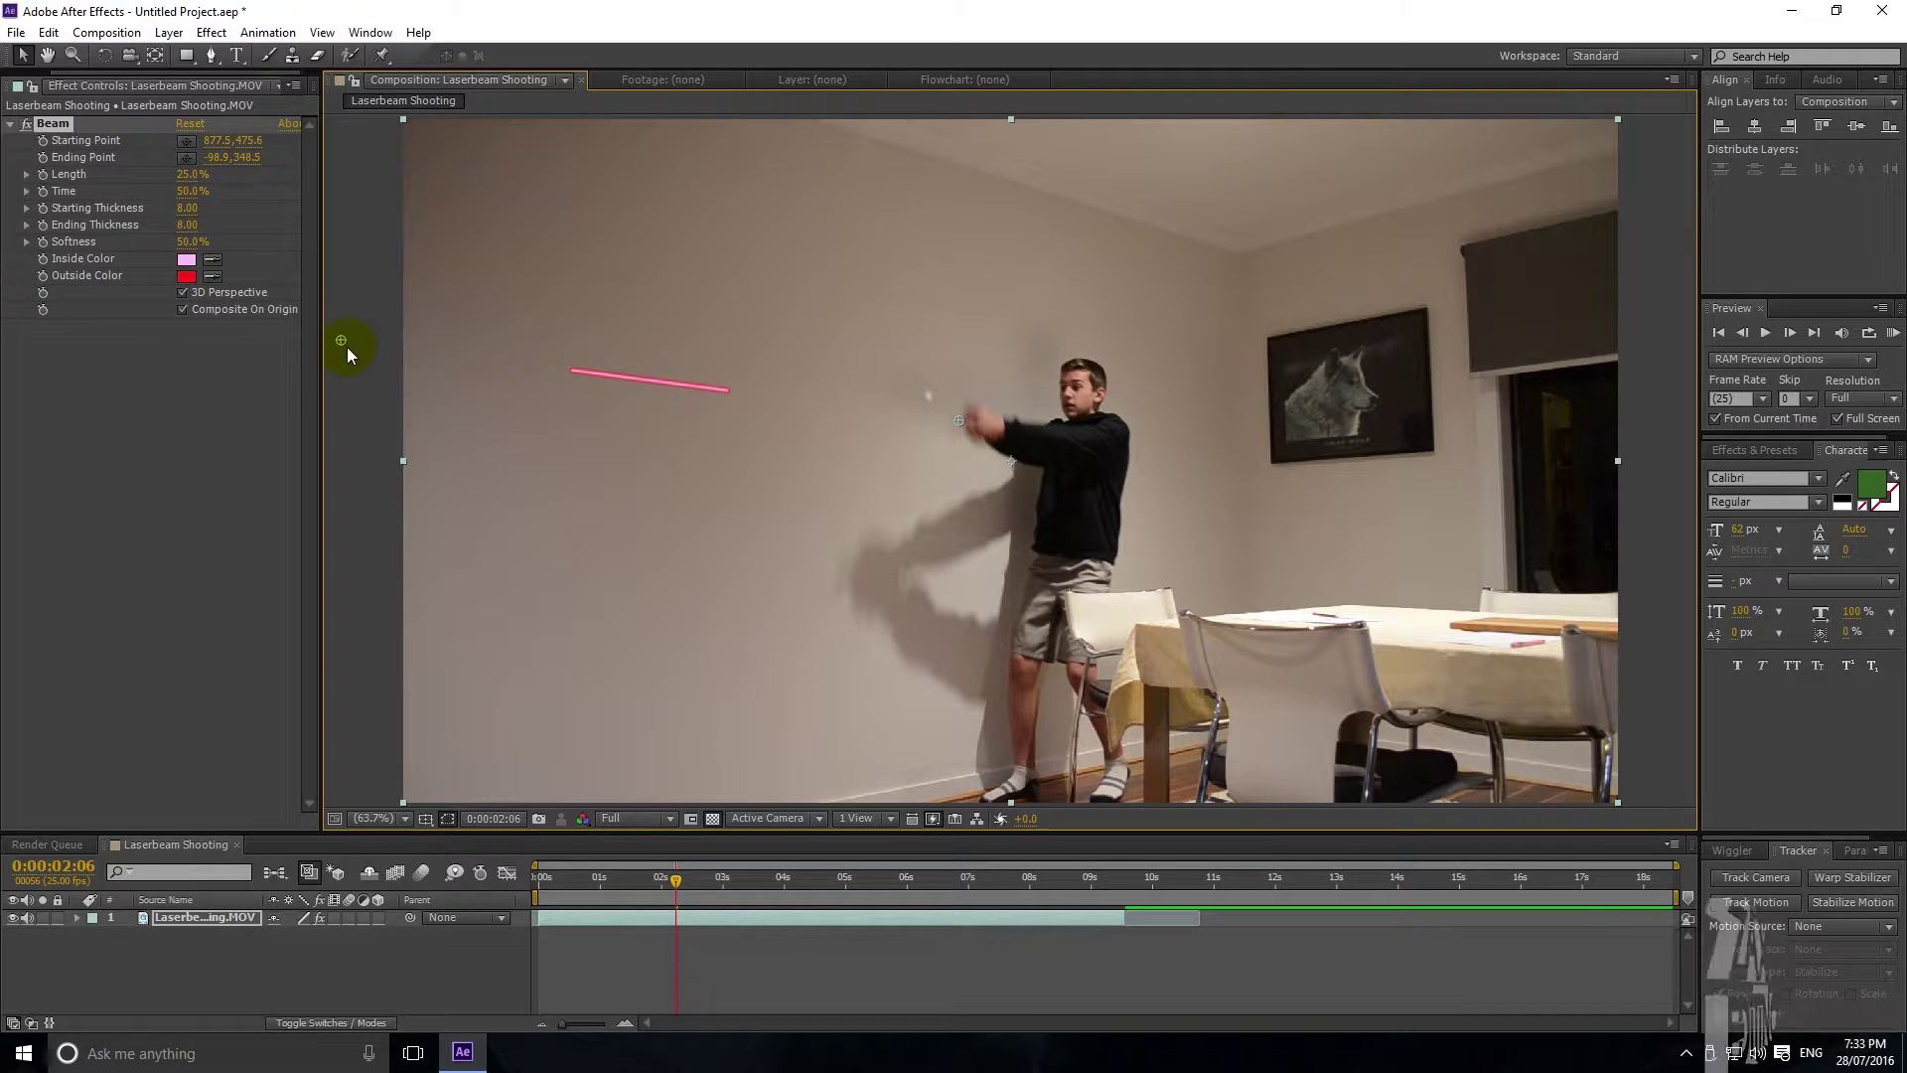
{"action": "left_click_drag", "start_coordinate": [342, 340], "coordinate": [341, 350]}
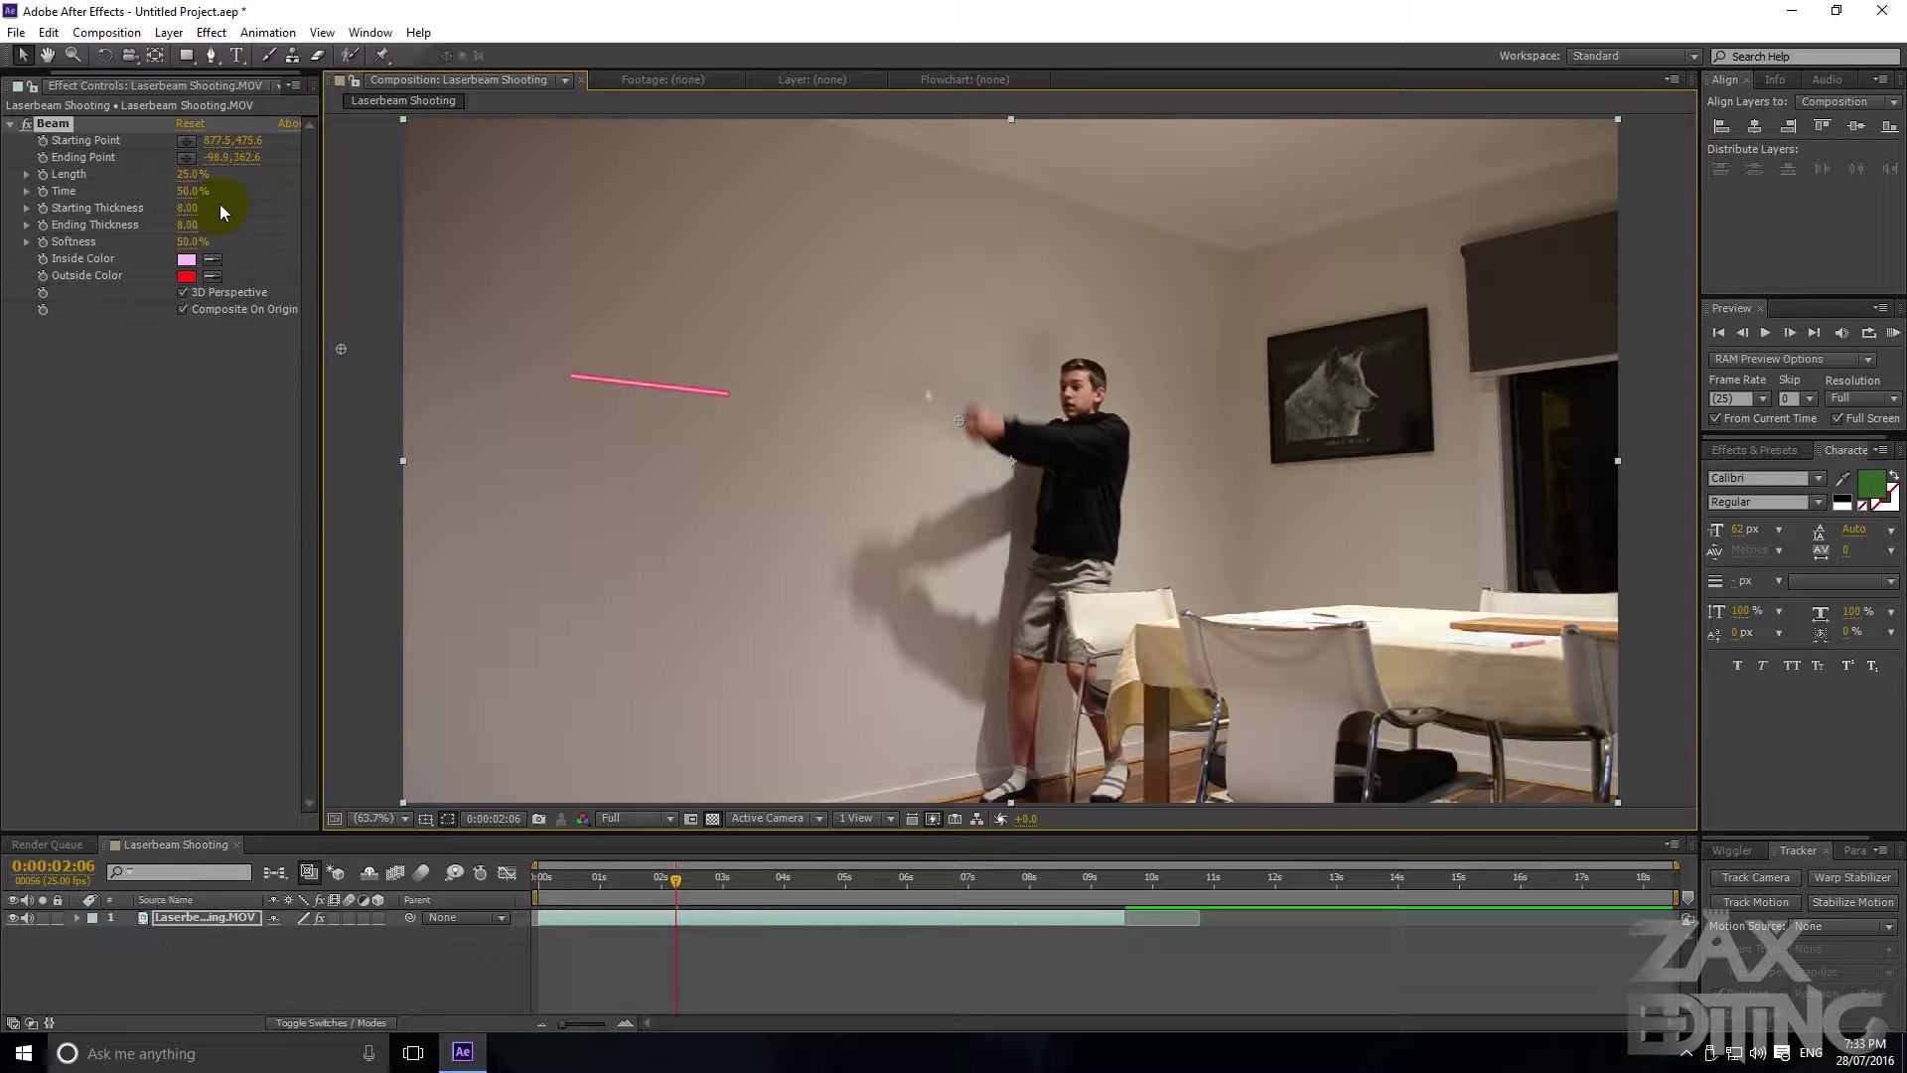
{"action": "left_click_drag", "start_coordinate": [577, 910], "coordinate": [648, 904]}
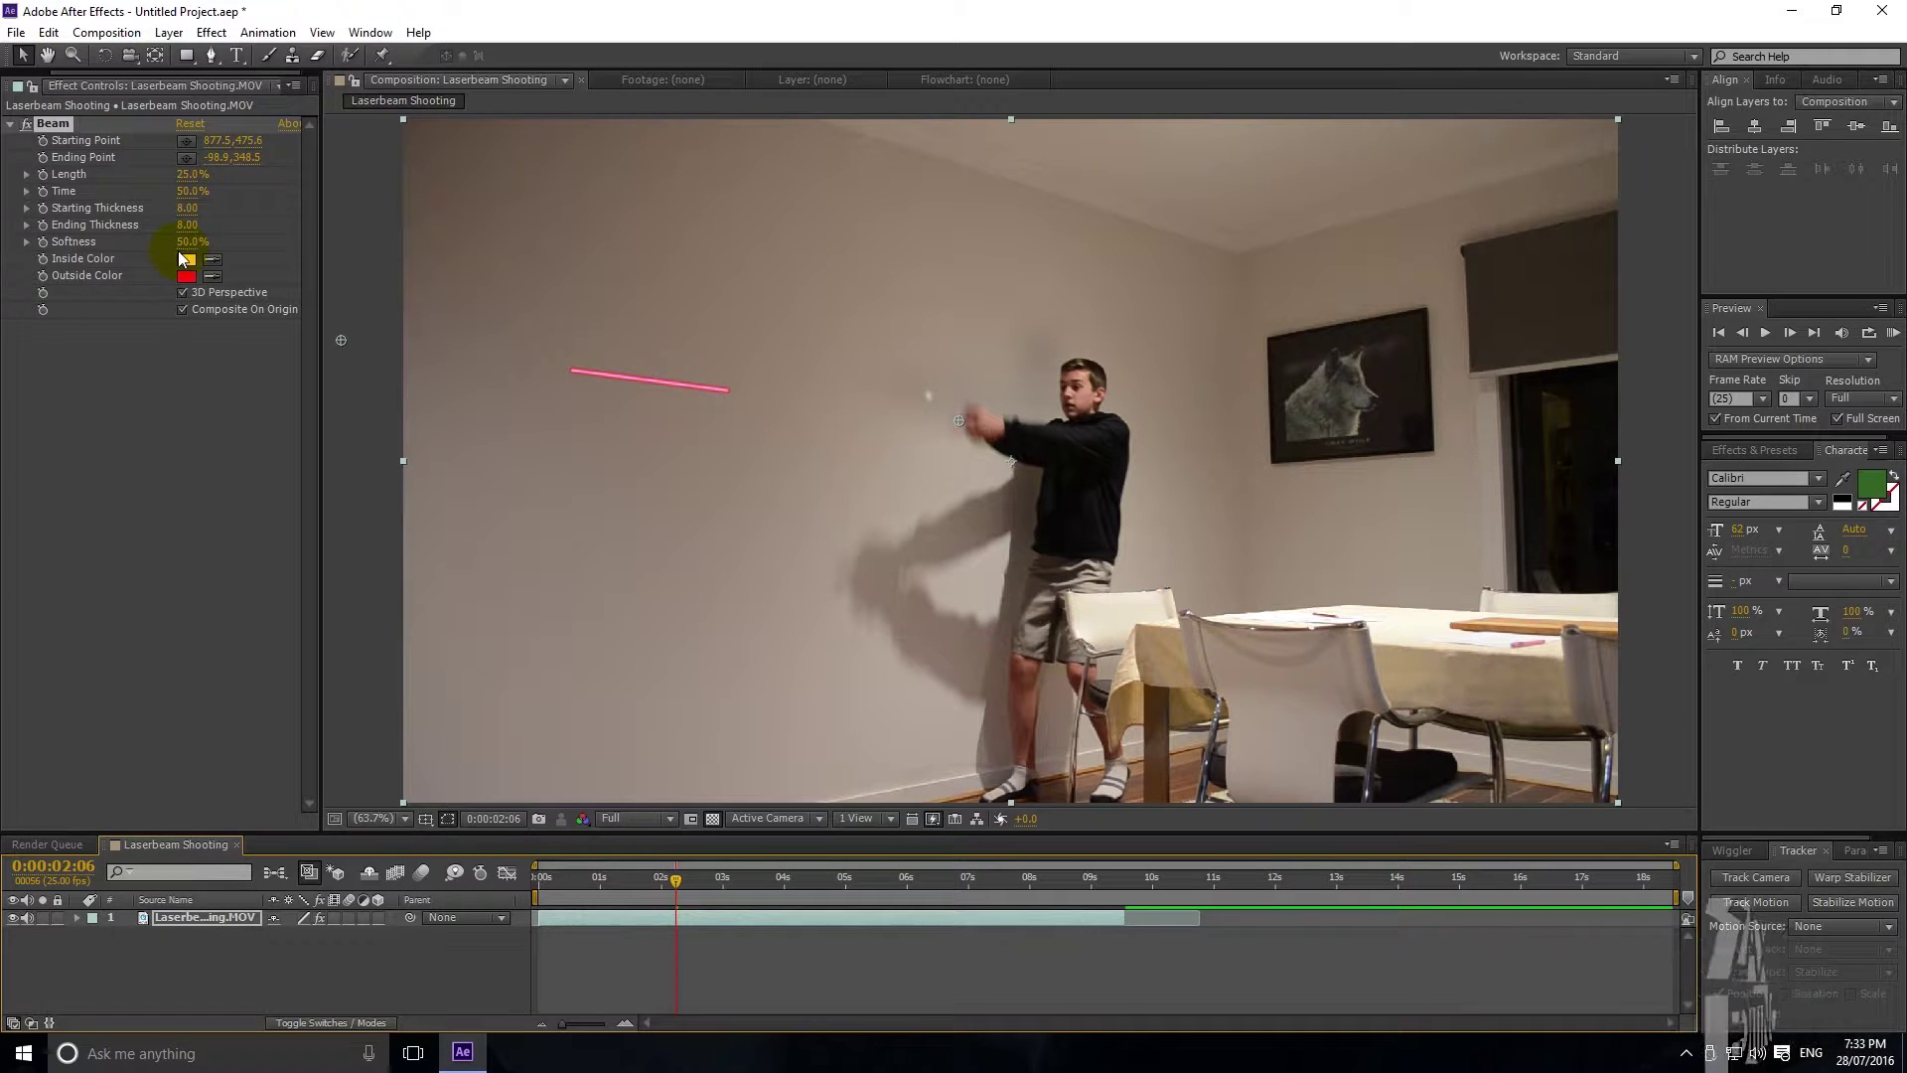
Step: Set the beam's Time to 0% with a keyframe at 0:00:02:06
{"action": "left_click", "coordinate": [139, 199]}
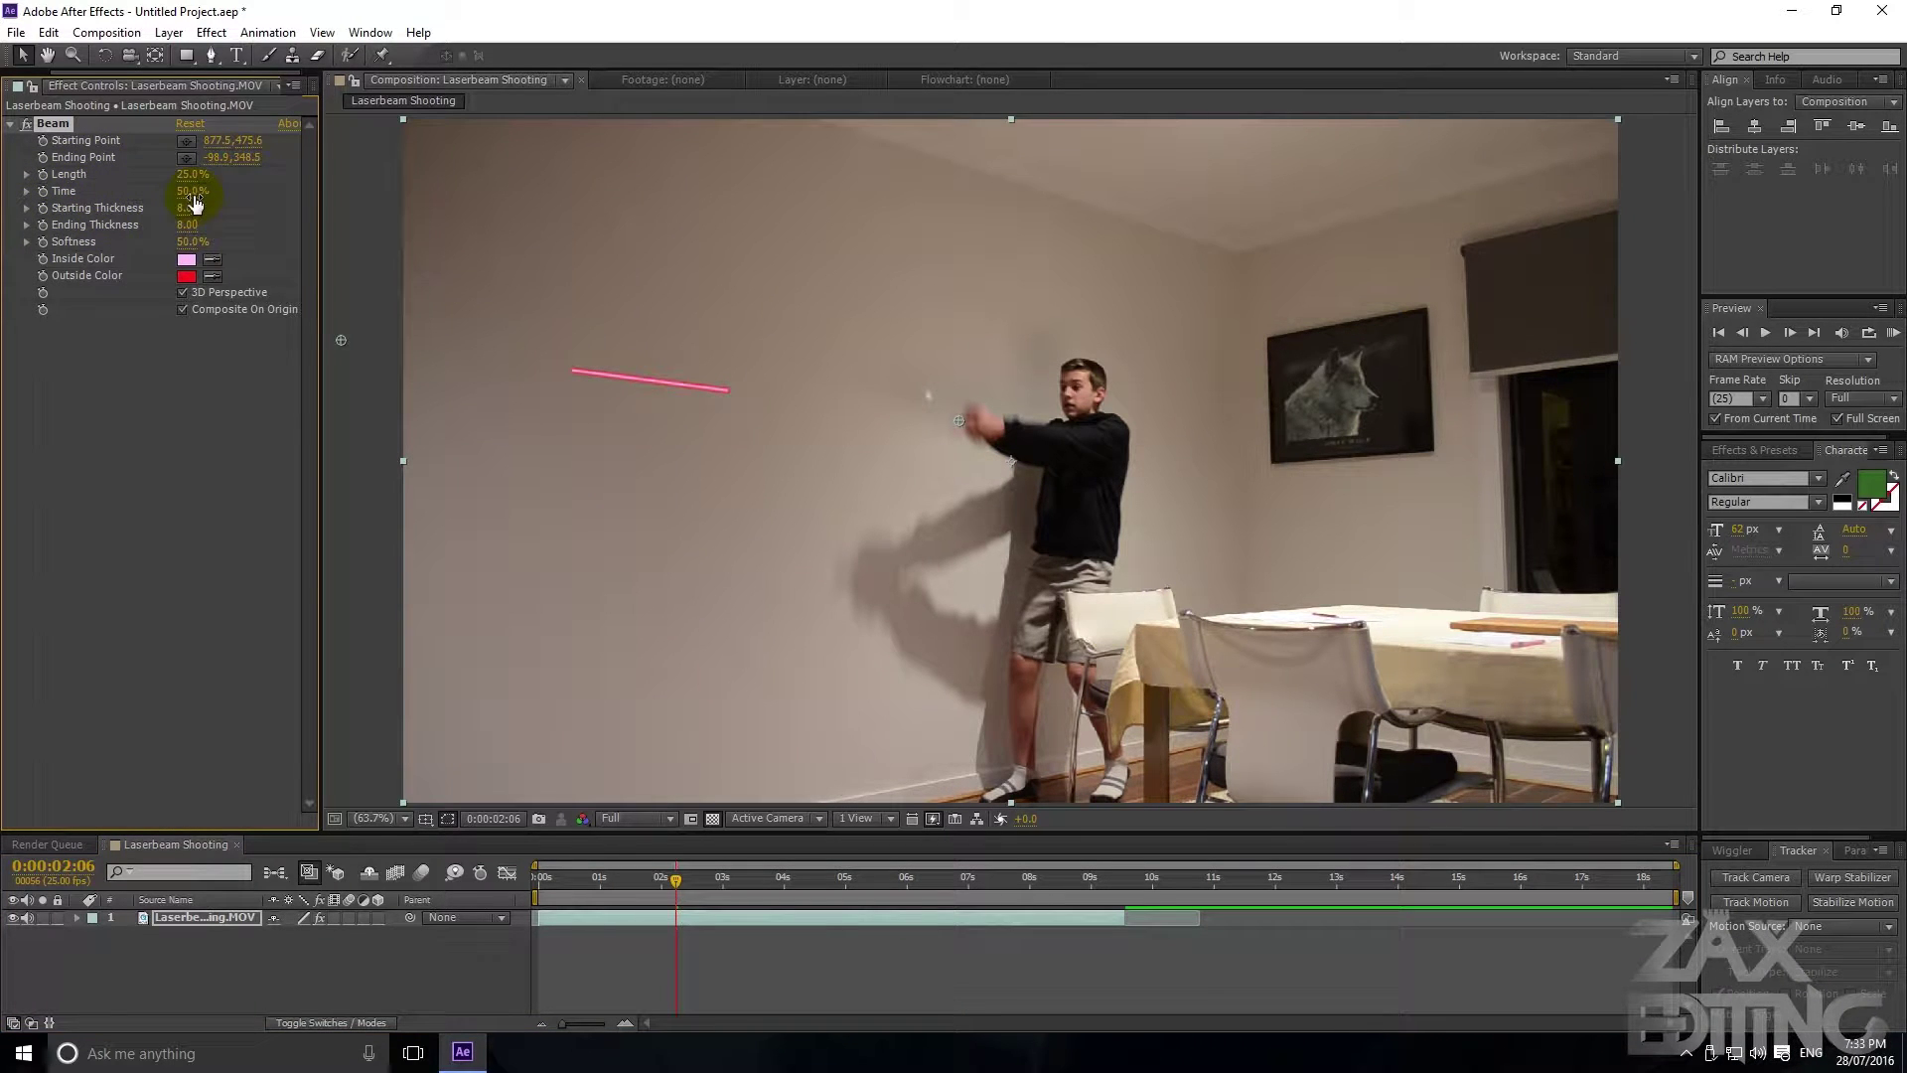
{"action": "left_click_drag", "start_coordinate": [184, 192], "coordinate": [129, 205]}
{"action": "key", "text": "u"}
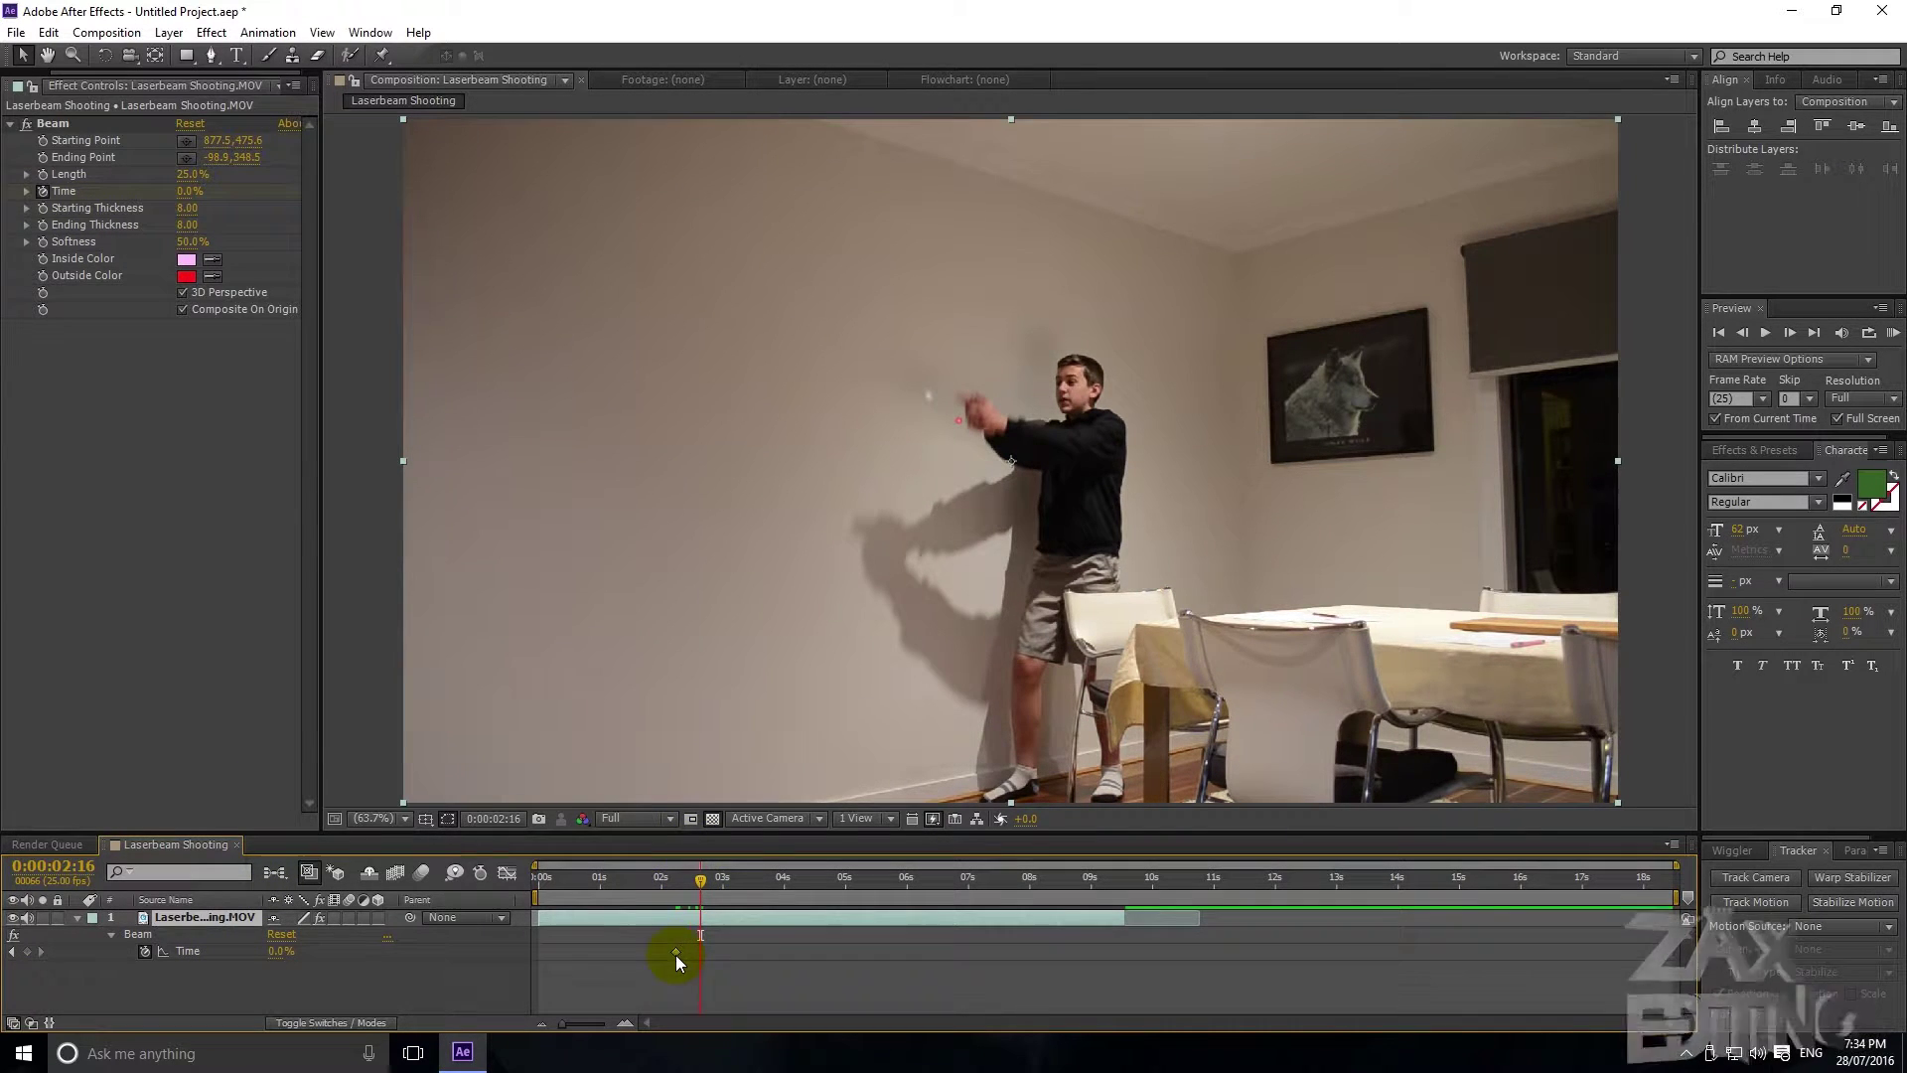
Step: Key the beam's Time at 100% ten frames later and move the keyframe to 0:00:02:04
{"action": "key", "text": "shift+Page_Down"}
{"action": "left_click_drag", "start_coordinate": [694, 880], "coordinate": [671, 884]}
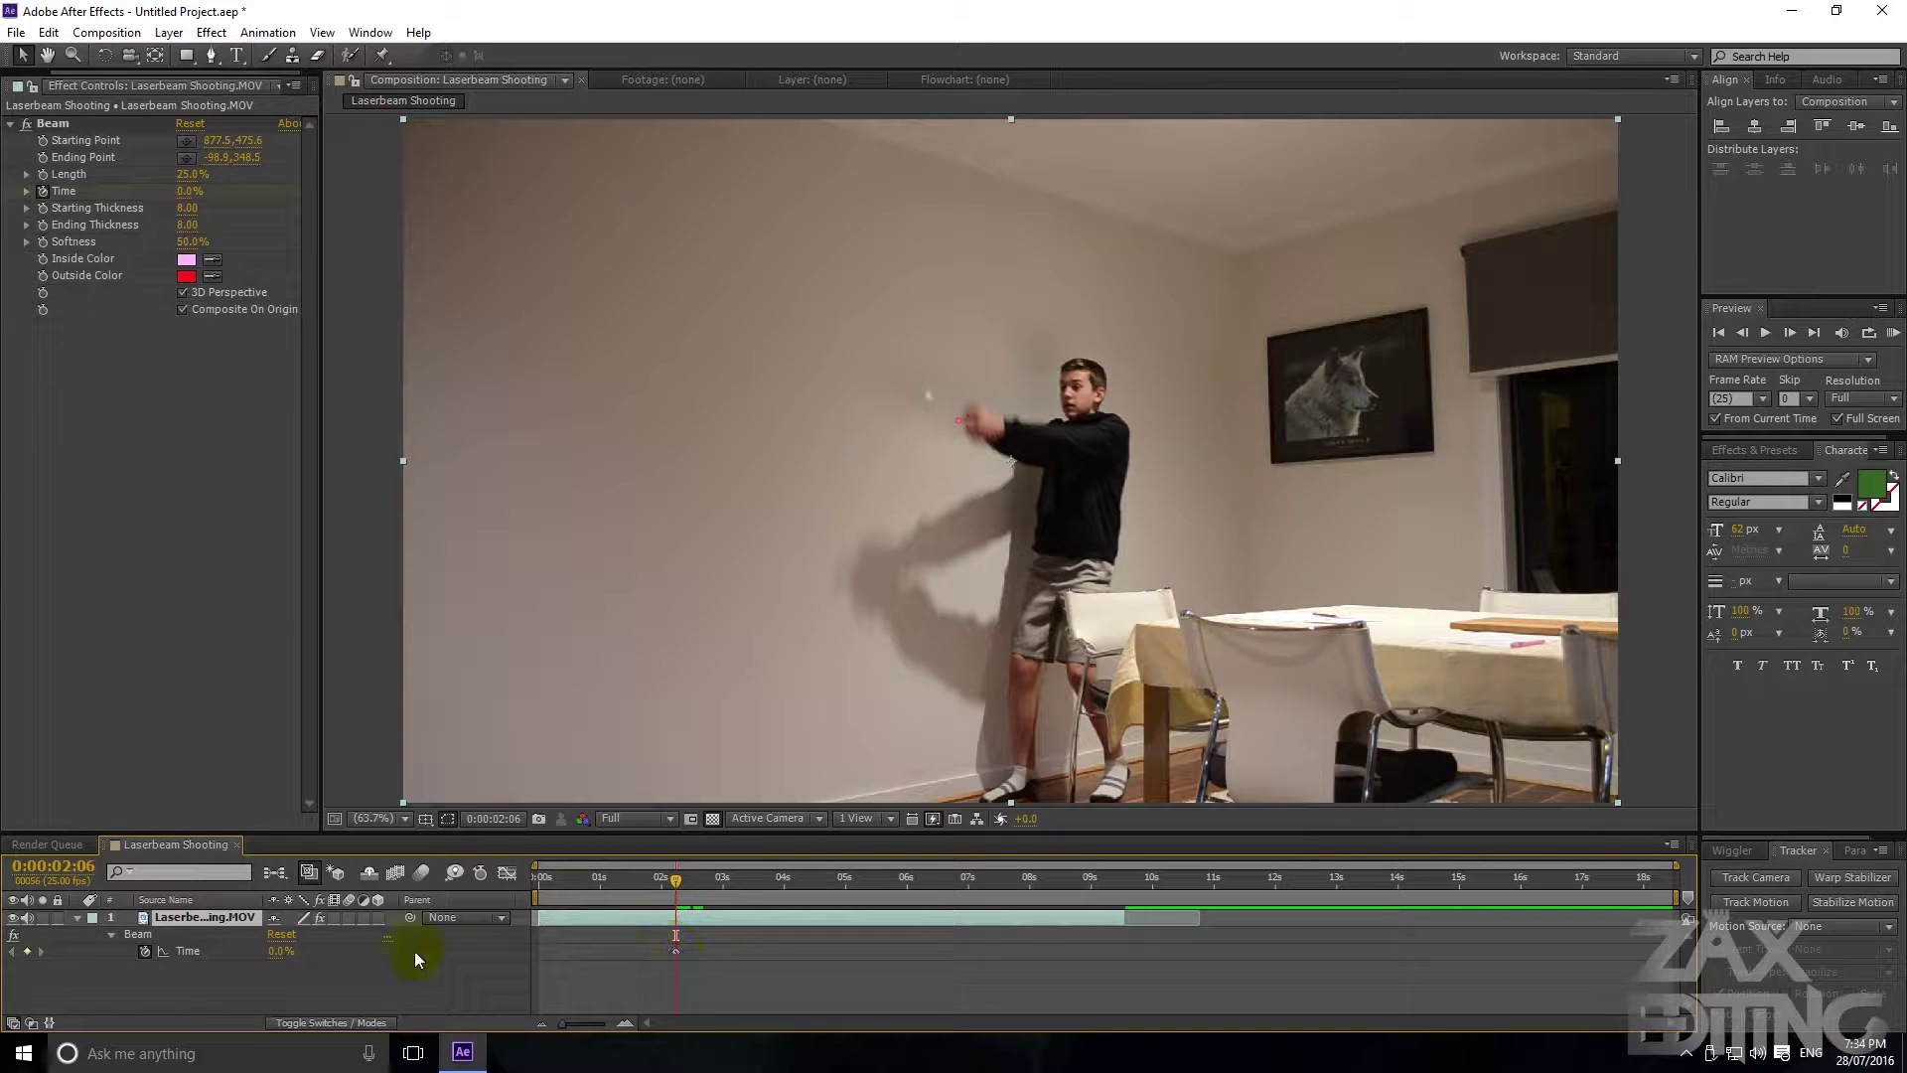
{"action": "left_click_drag", "start_coordinate": [681, 884], "coordinate": [700, 880]}
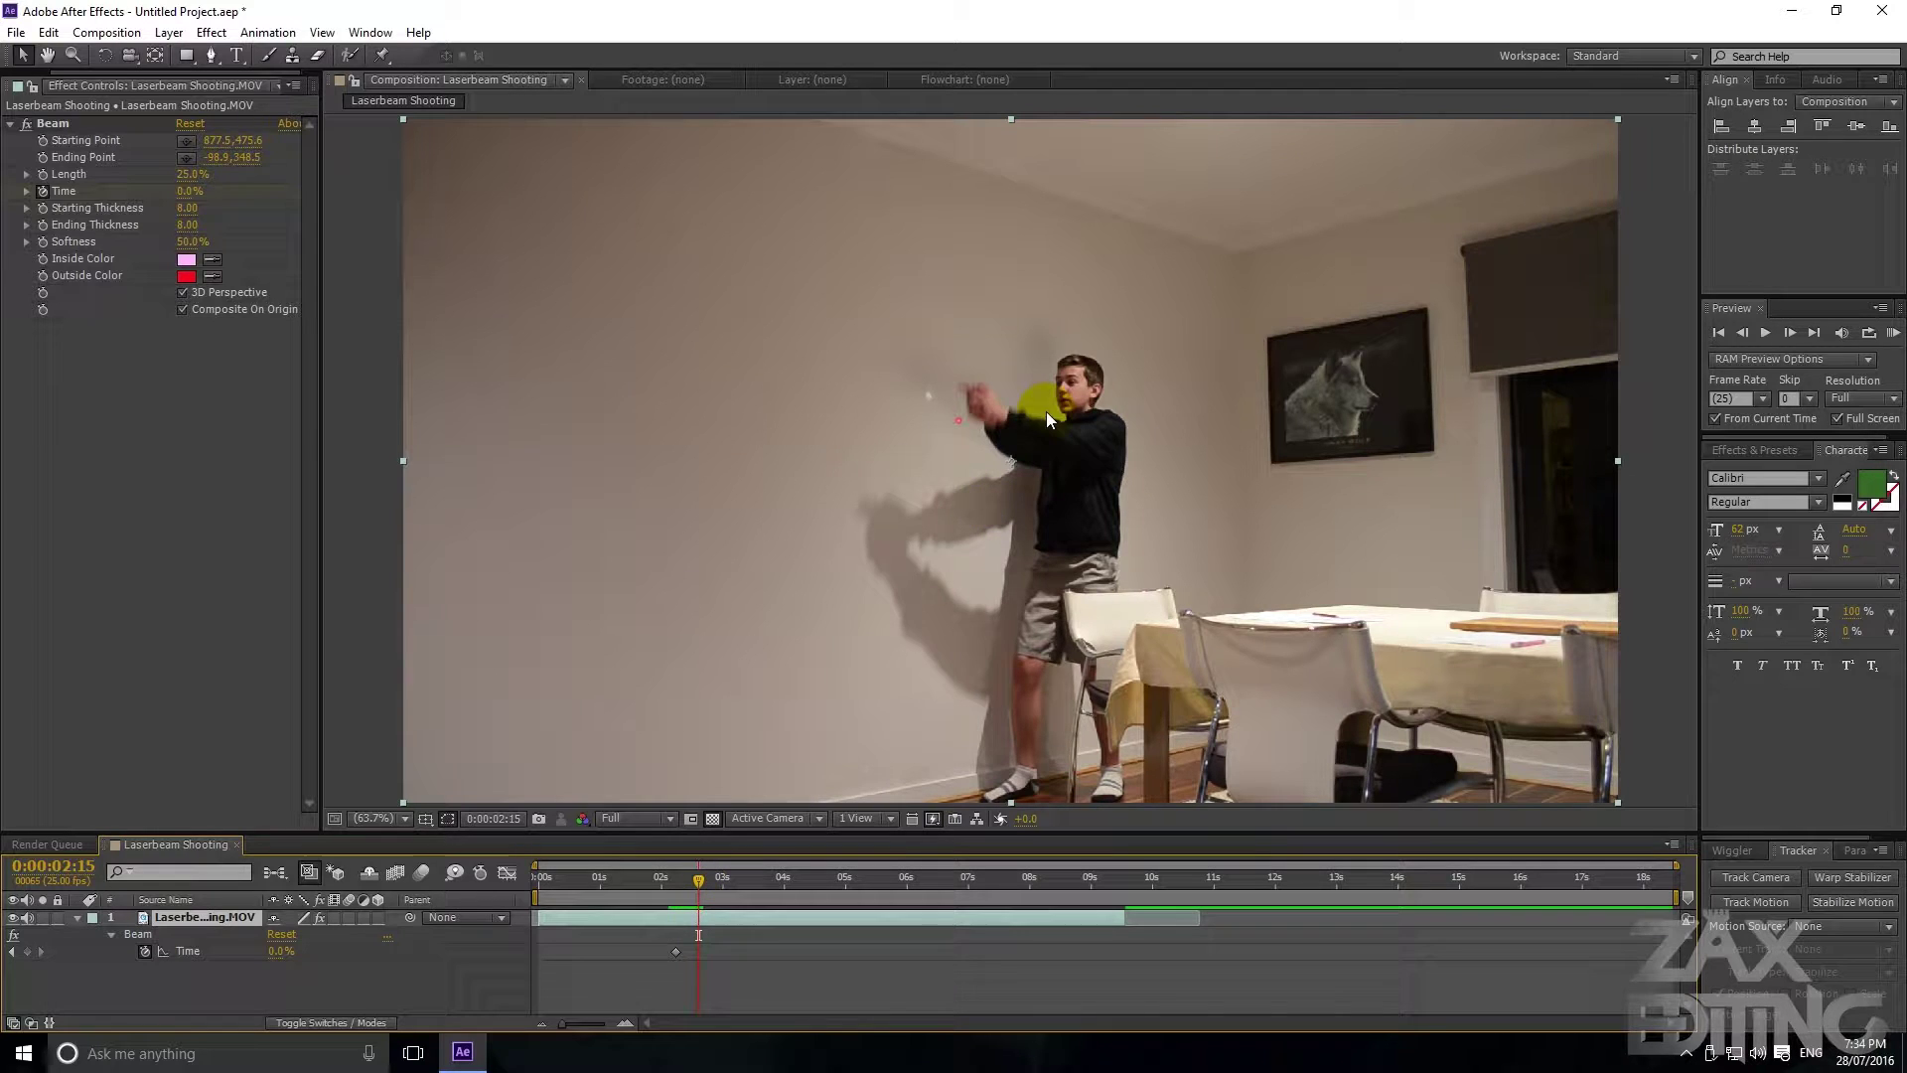
{"action": "left_click_drag", "start_coordinate": [288, 951], "coordinate": [443, 978]}
{"action": "mouse_move", "coordinate": [704, 878]}
{"action": "left_mouse_down"}
{"action": "mouse_move", "coordinate": [652, 883]}
{"action": "mouse_move", "coordinate": [677, 884]}
{"action": "left_mouse_up"}
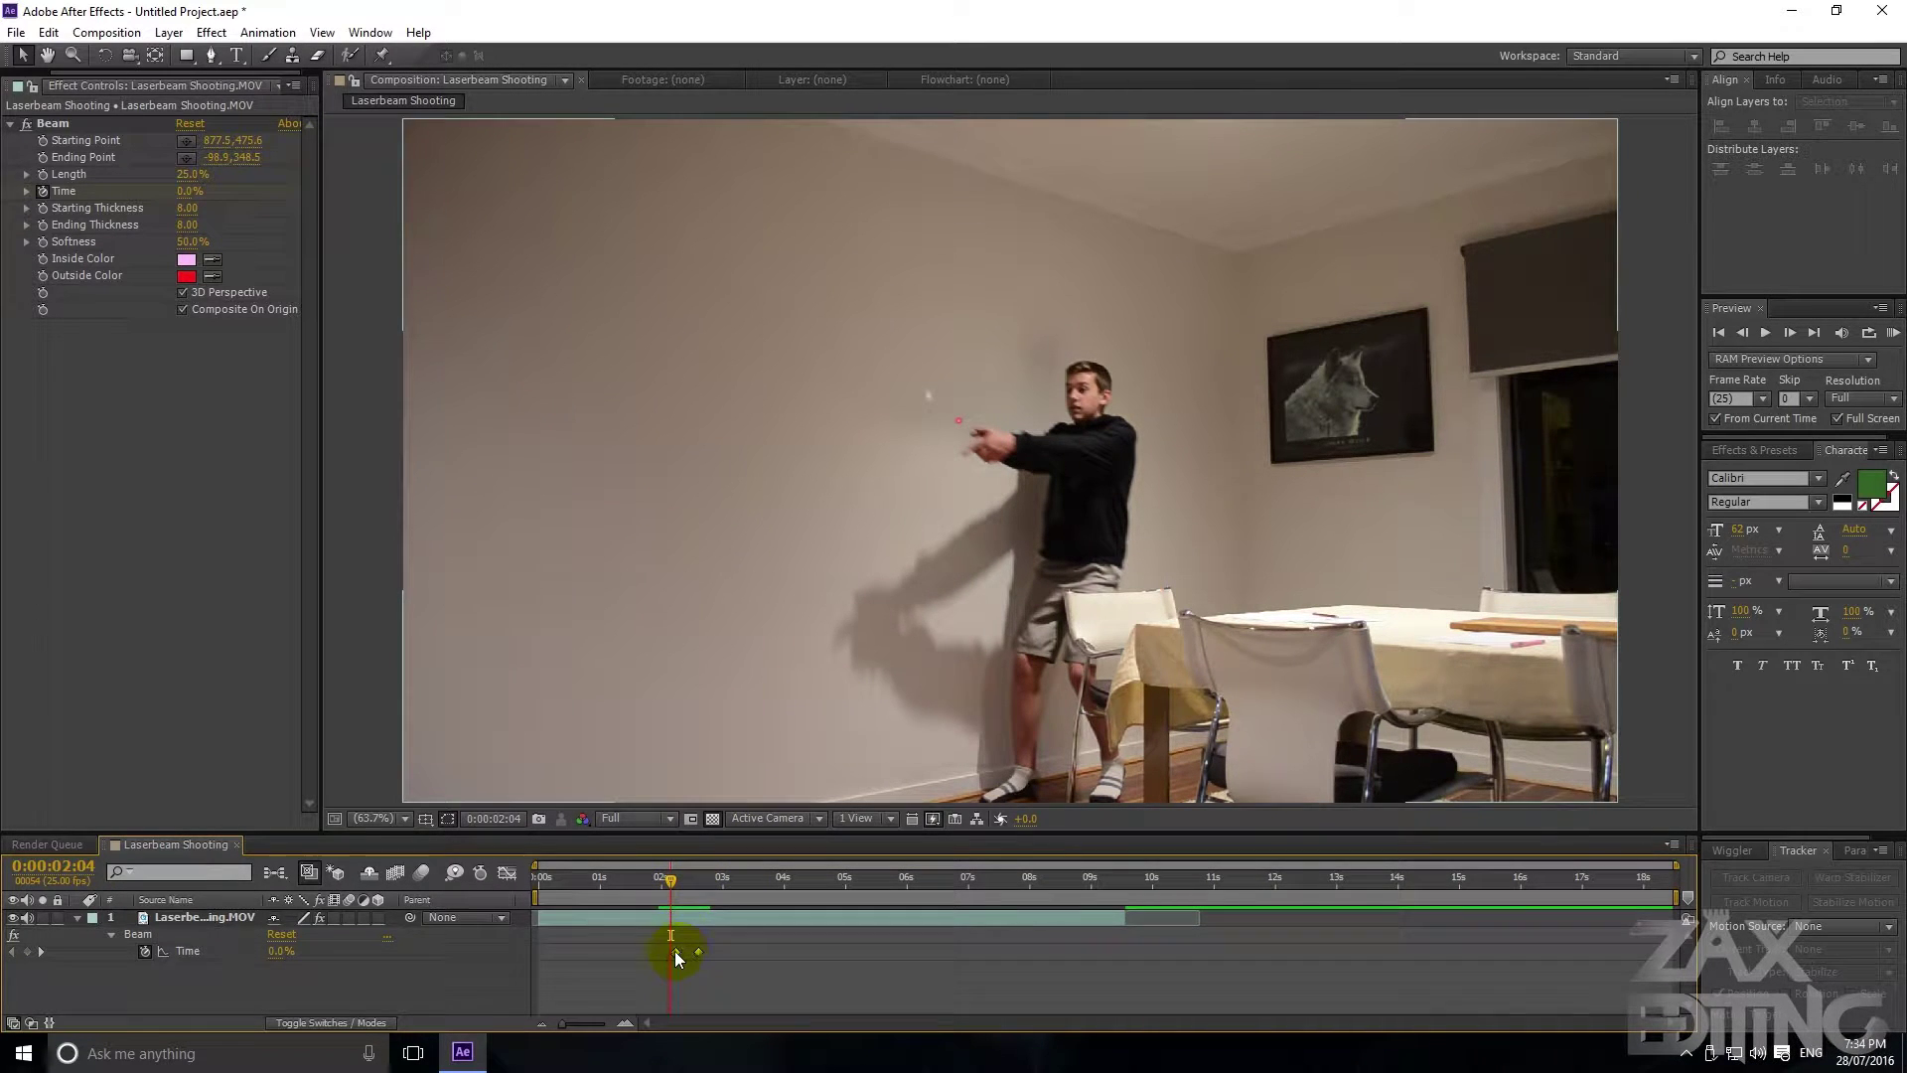
{"action": "left_click_drag", "start_coordinate": [676, 951], "coordinate": [671, 951]}
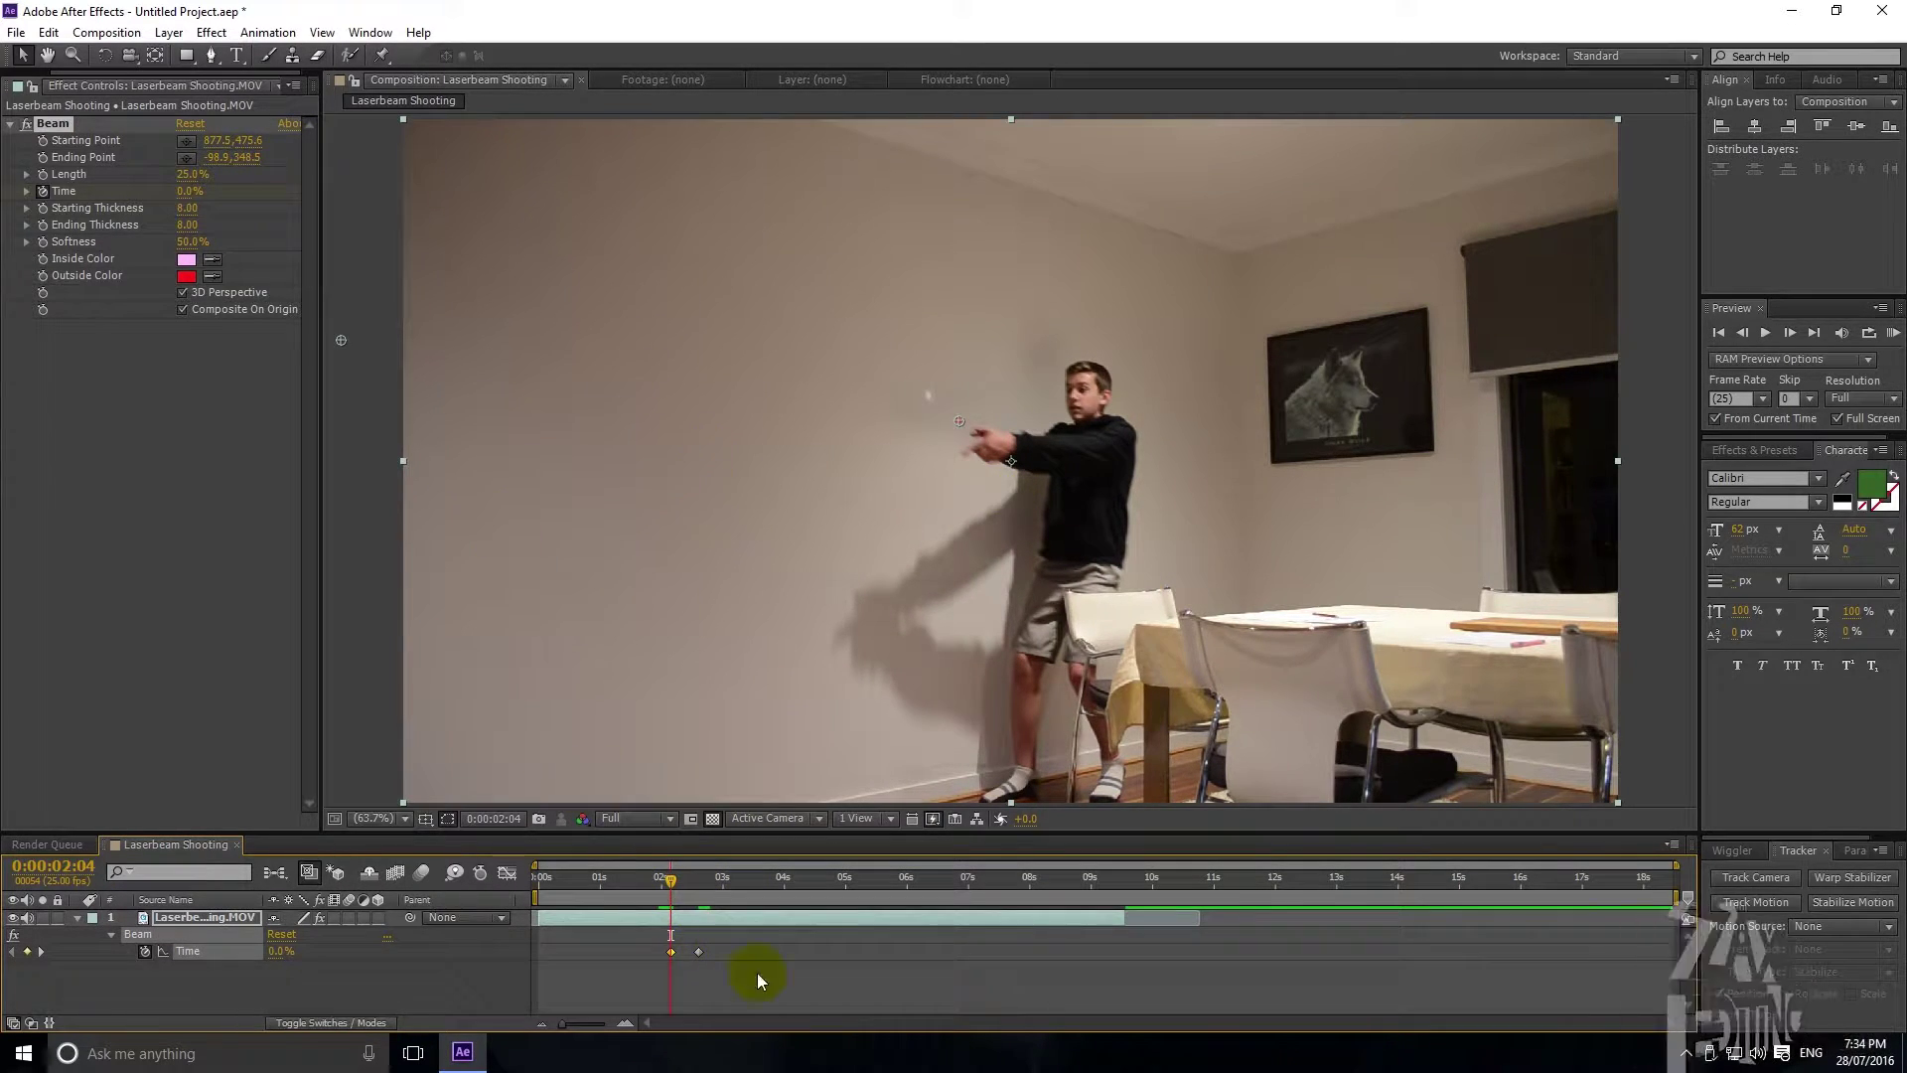
Step: Move the beam's start onto the hands and its end lower on the left wall
{"action": "left_click", "coordinate": [175, 141]}
{"action": "left_click_drag", "start_coordinate": [949, 423], "coordinate": [963, 456]}
{"action": "left_click", "coordinate": [165, 153]}
{"action": "left_click_drag", "start_coordinate": [511, 546], "coordinate": [365, 568]}
Step: Preview the laser shot and step through its frames around 0:00:02:00
{"action": "left_click_drag", "start_coordinate": [668, 878], "coordinate": [652, 883]}
{"action": "key", "text": "space"}
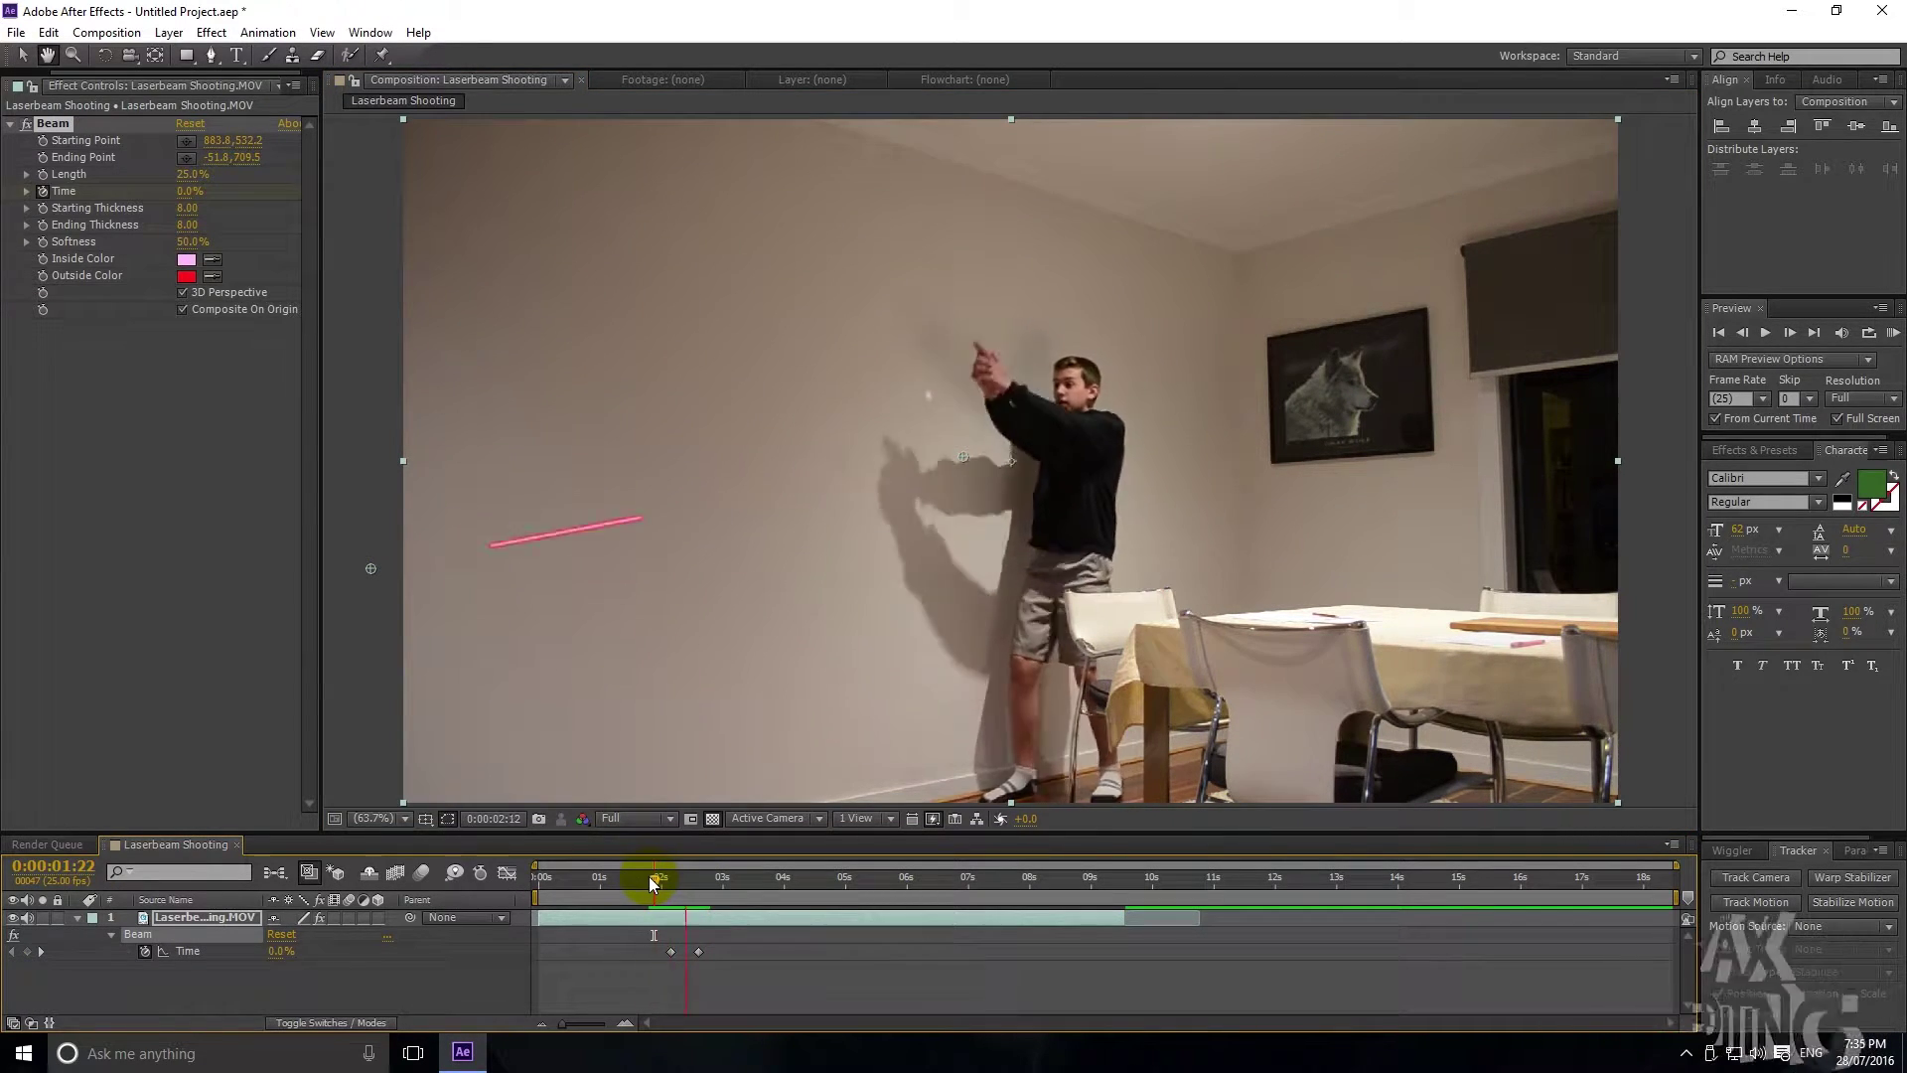
{"action": "key", "text": "space"}
{"action": "left_click", "coordinate": [771, 979]}
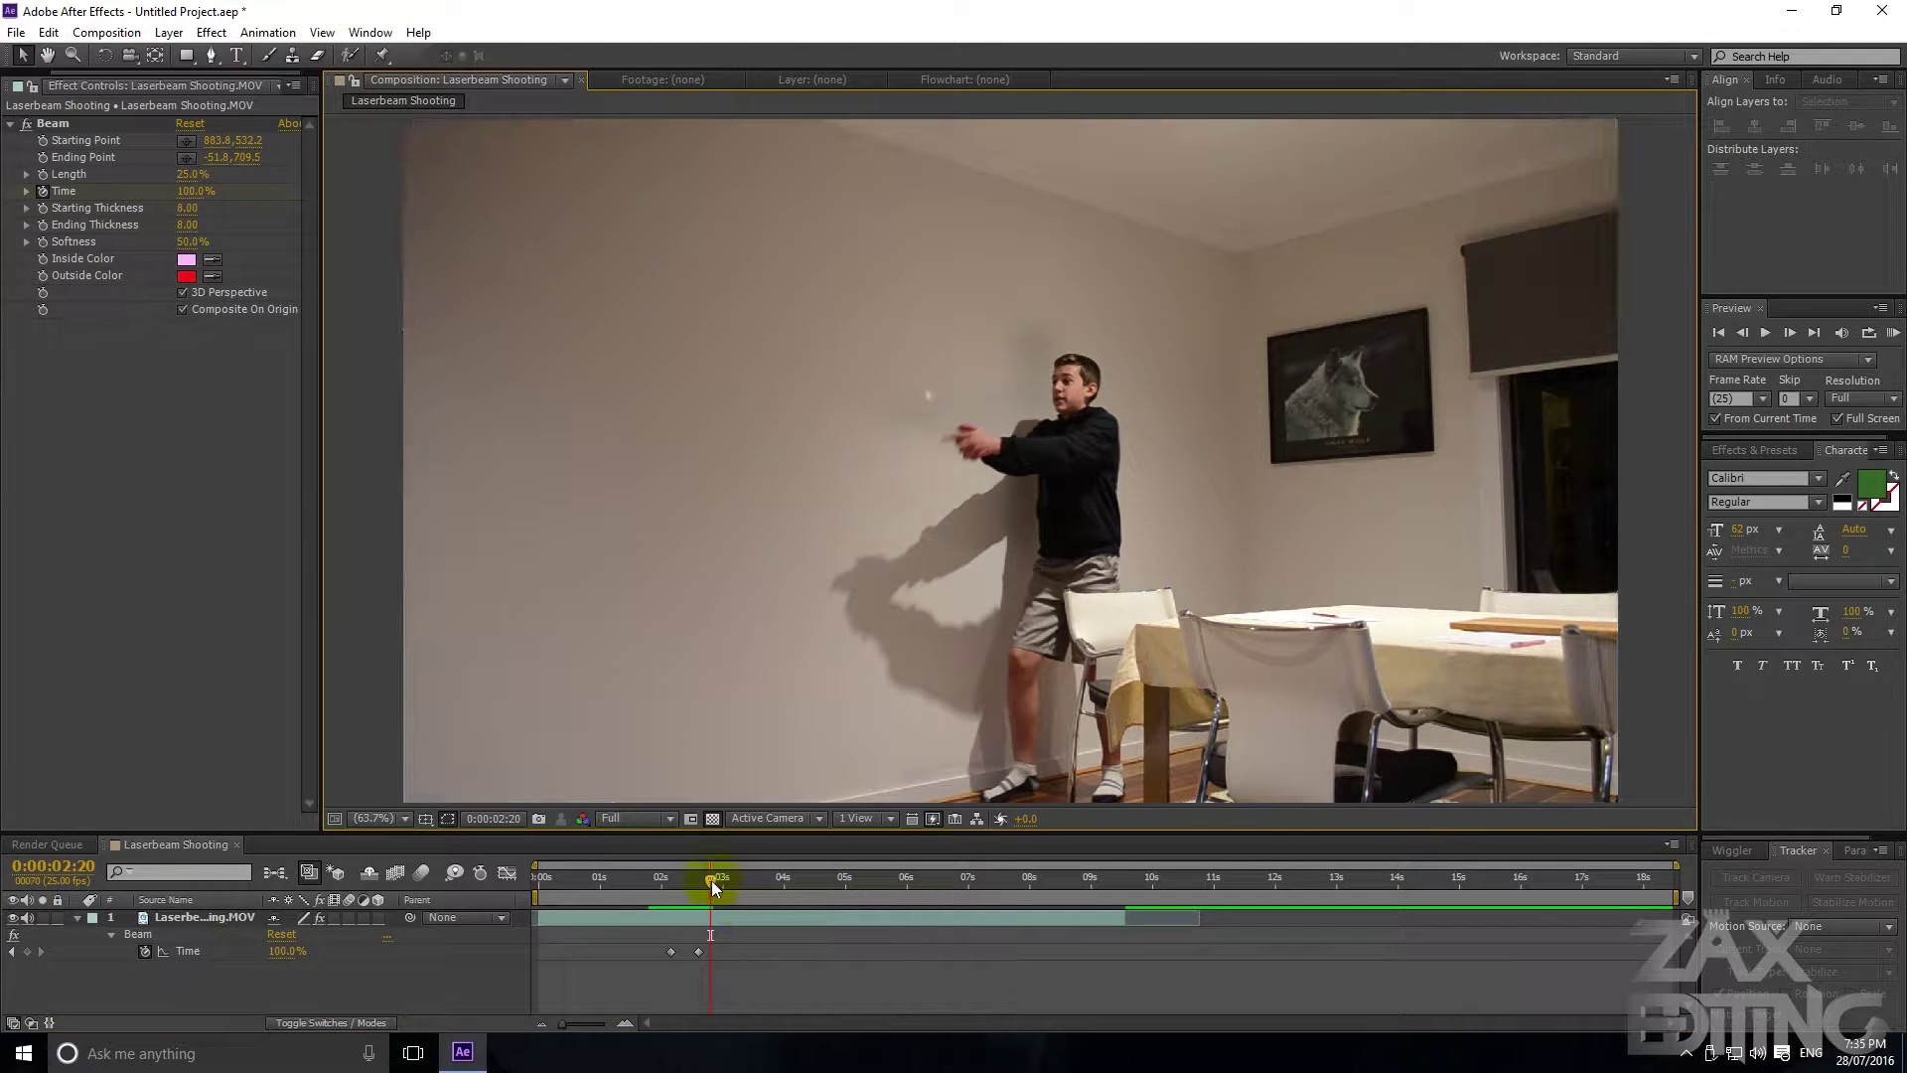
{"action": "key", "text": "space"}
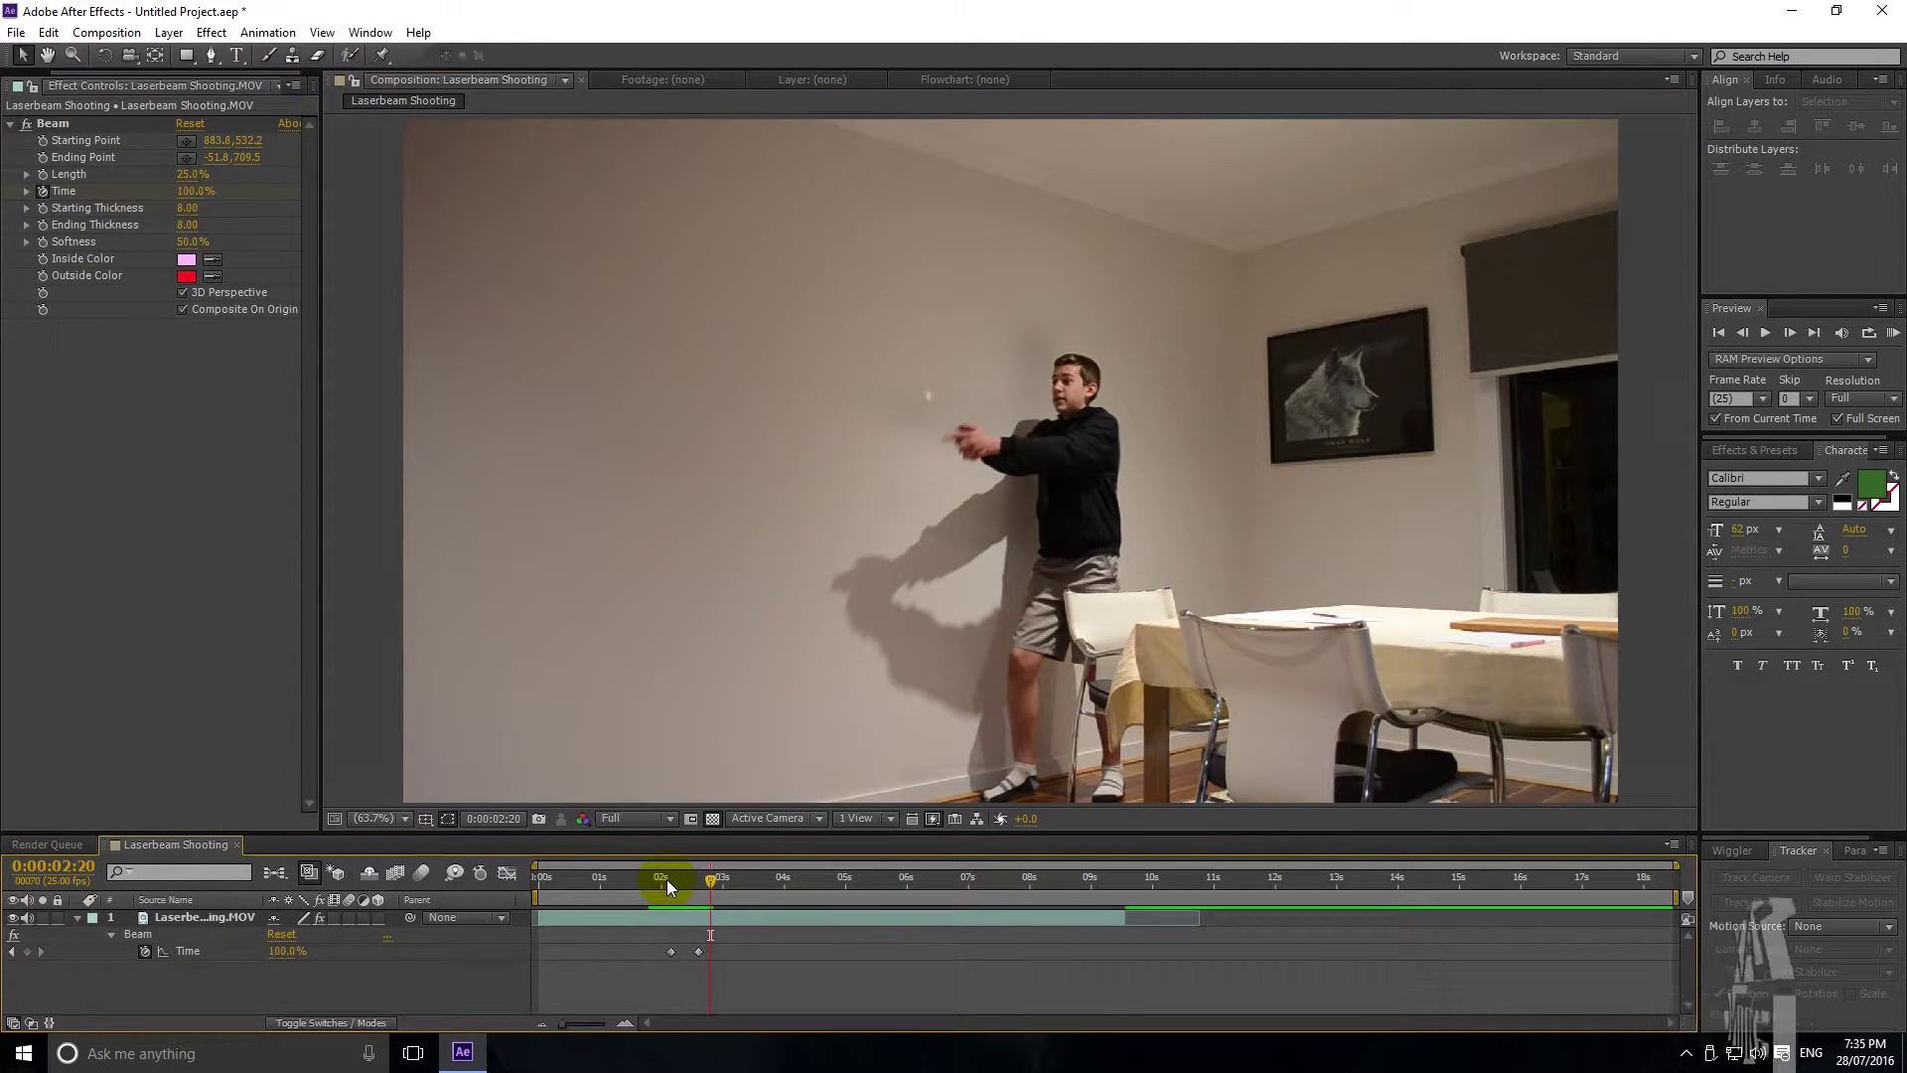
{"action": "left_click", "coordinate": [666, 879]}
{"action": "mouse_move", "coordinate": [663, 884]}
{"action": "left_mouse_down"}
{"action": "mouse_move", "coordinate": [695, 878]}
{"action": "mouse_move", "coordinate": [676, 878]}
{"action": "left_mouse_up"}
Step: Drag the last Time keyframe earlier to speed up the laser, then replay it
{"action": "left_click_drag", "start_coordinate": [700, 953], "coordinate": [693, 954]}
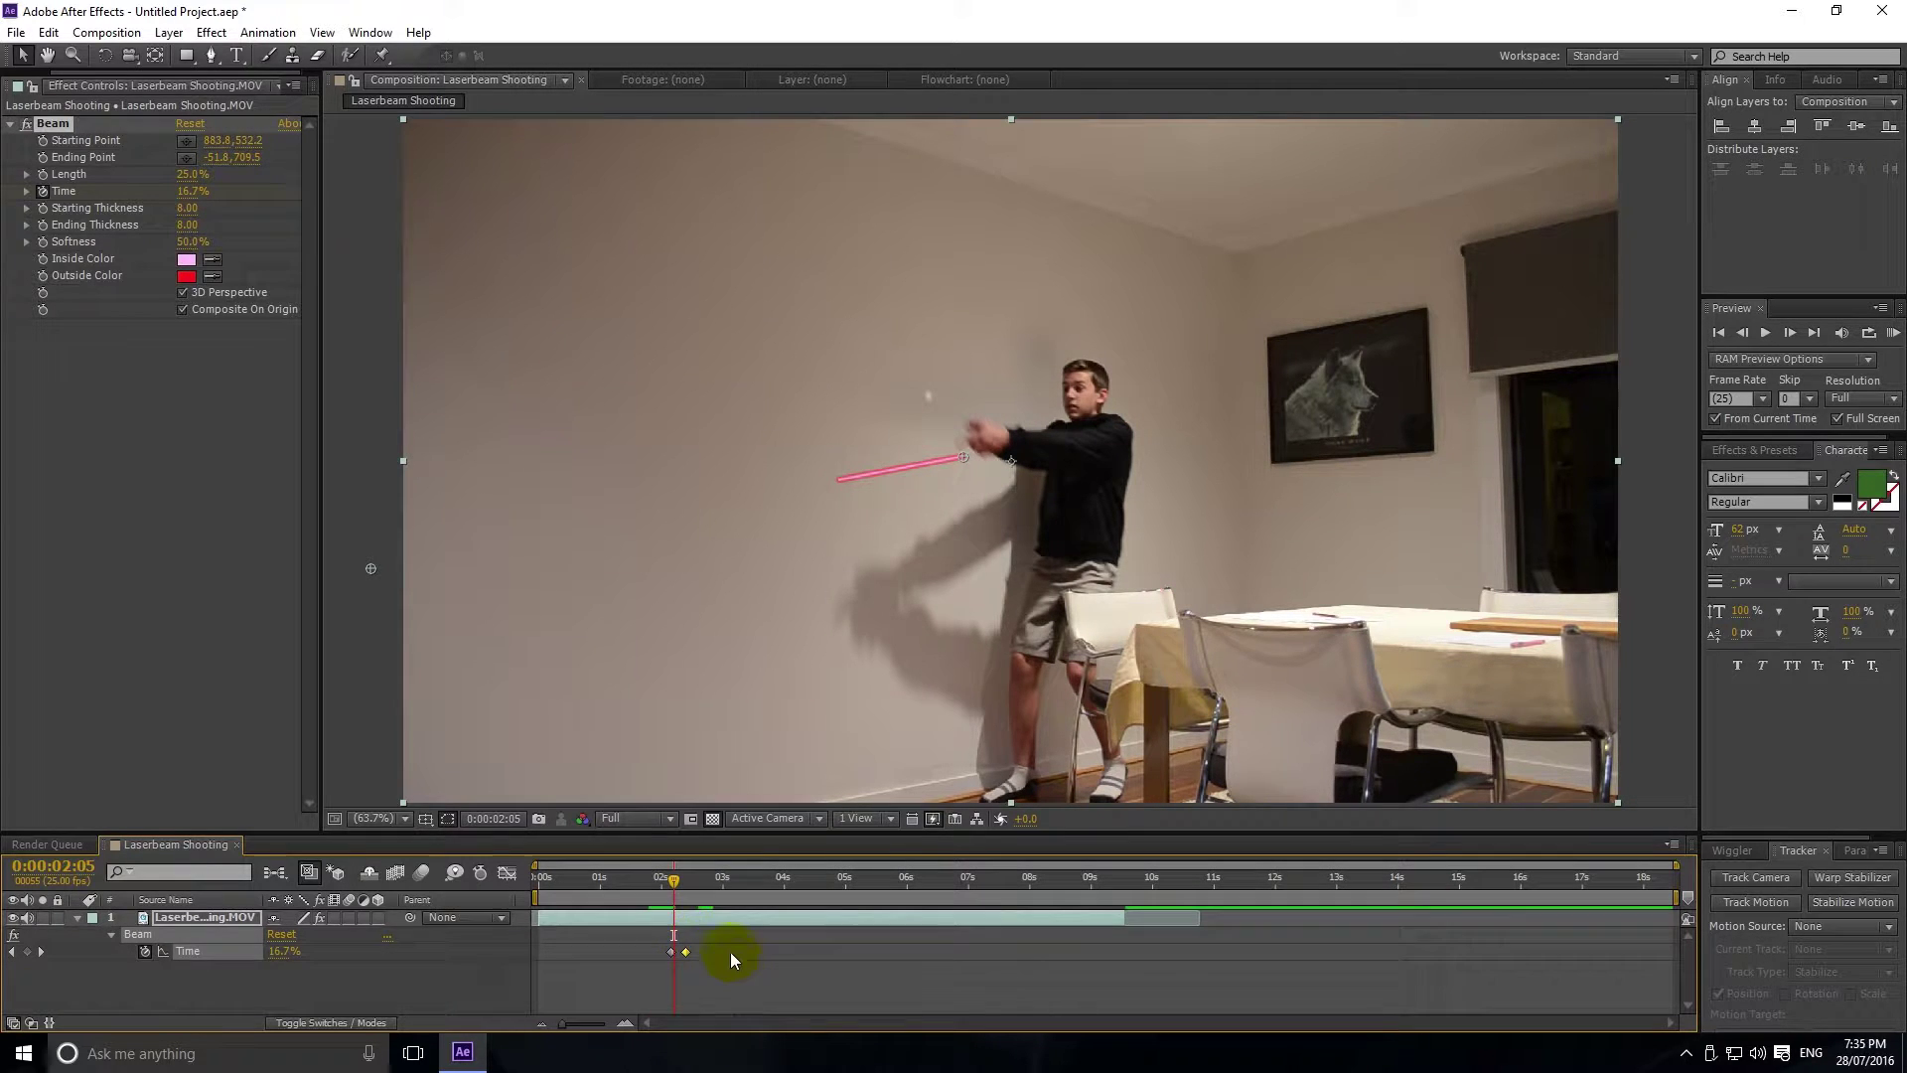
{"action": "left_click", "coordinate": [730, 952]}
{"action": "left_click", "coordinate": [660, 876]}
{"action": "key", "text": "space"}
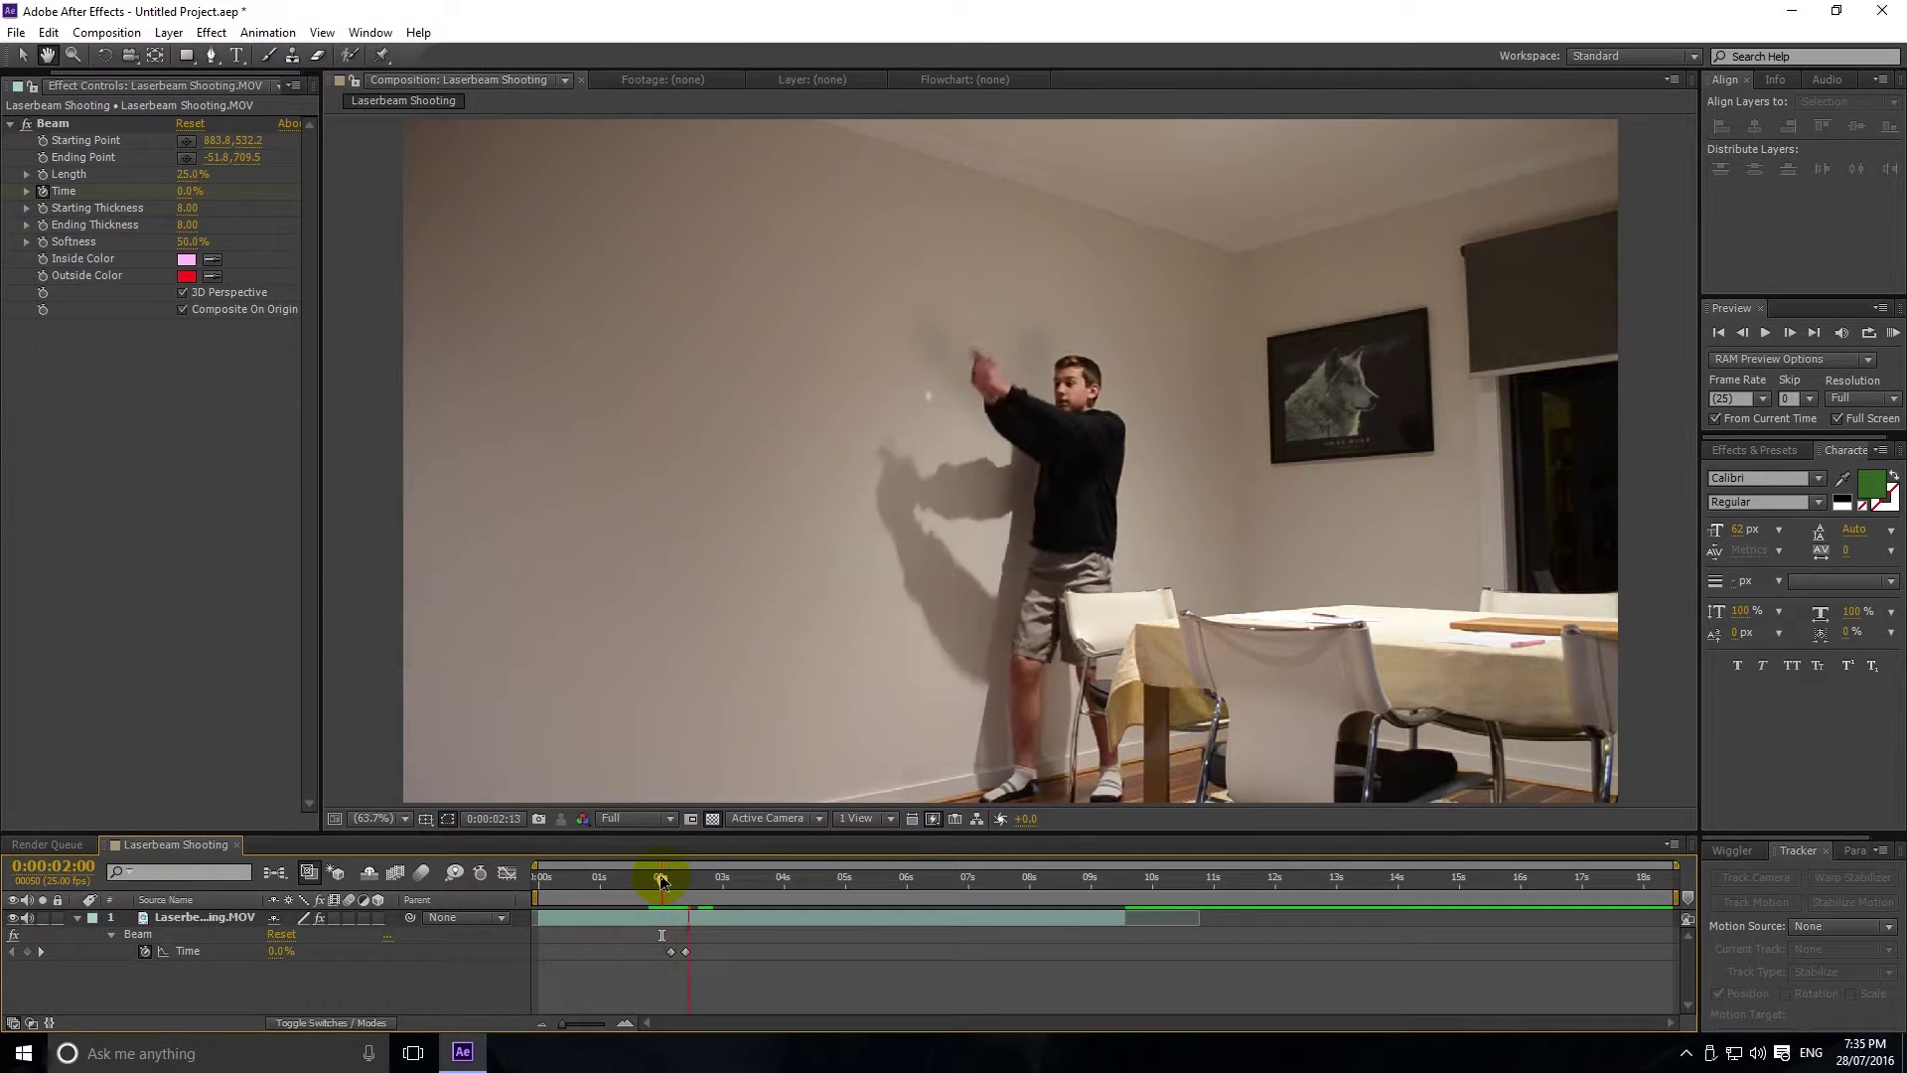
{"action": "mouse_move", "coordinate": [665, 885]}
{"action": "left_mouse_down"}
{"action": "mouse_move", "coordinate": [683, 886]}
{"action": "mouse_move", "coordinate": [634, 898]}
{"action": "left_mouse_up"}
{"action": "left_click", "coordinate": [1261, 379]}
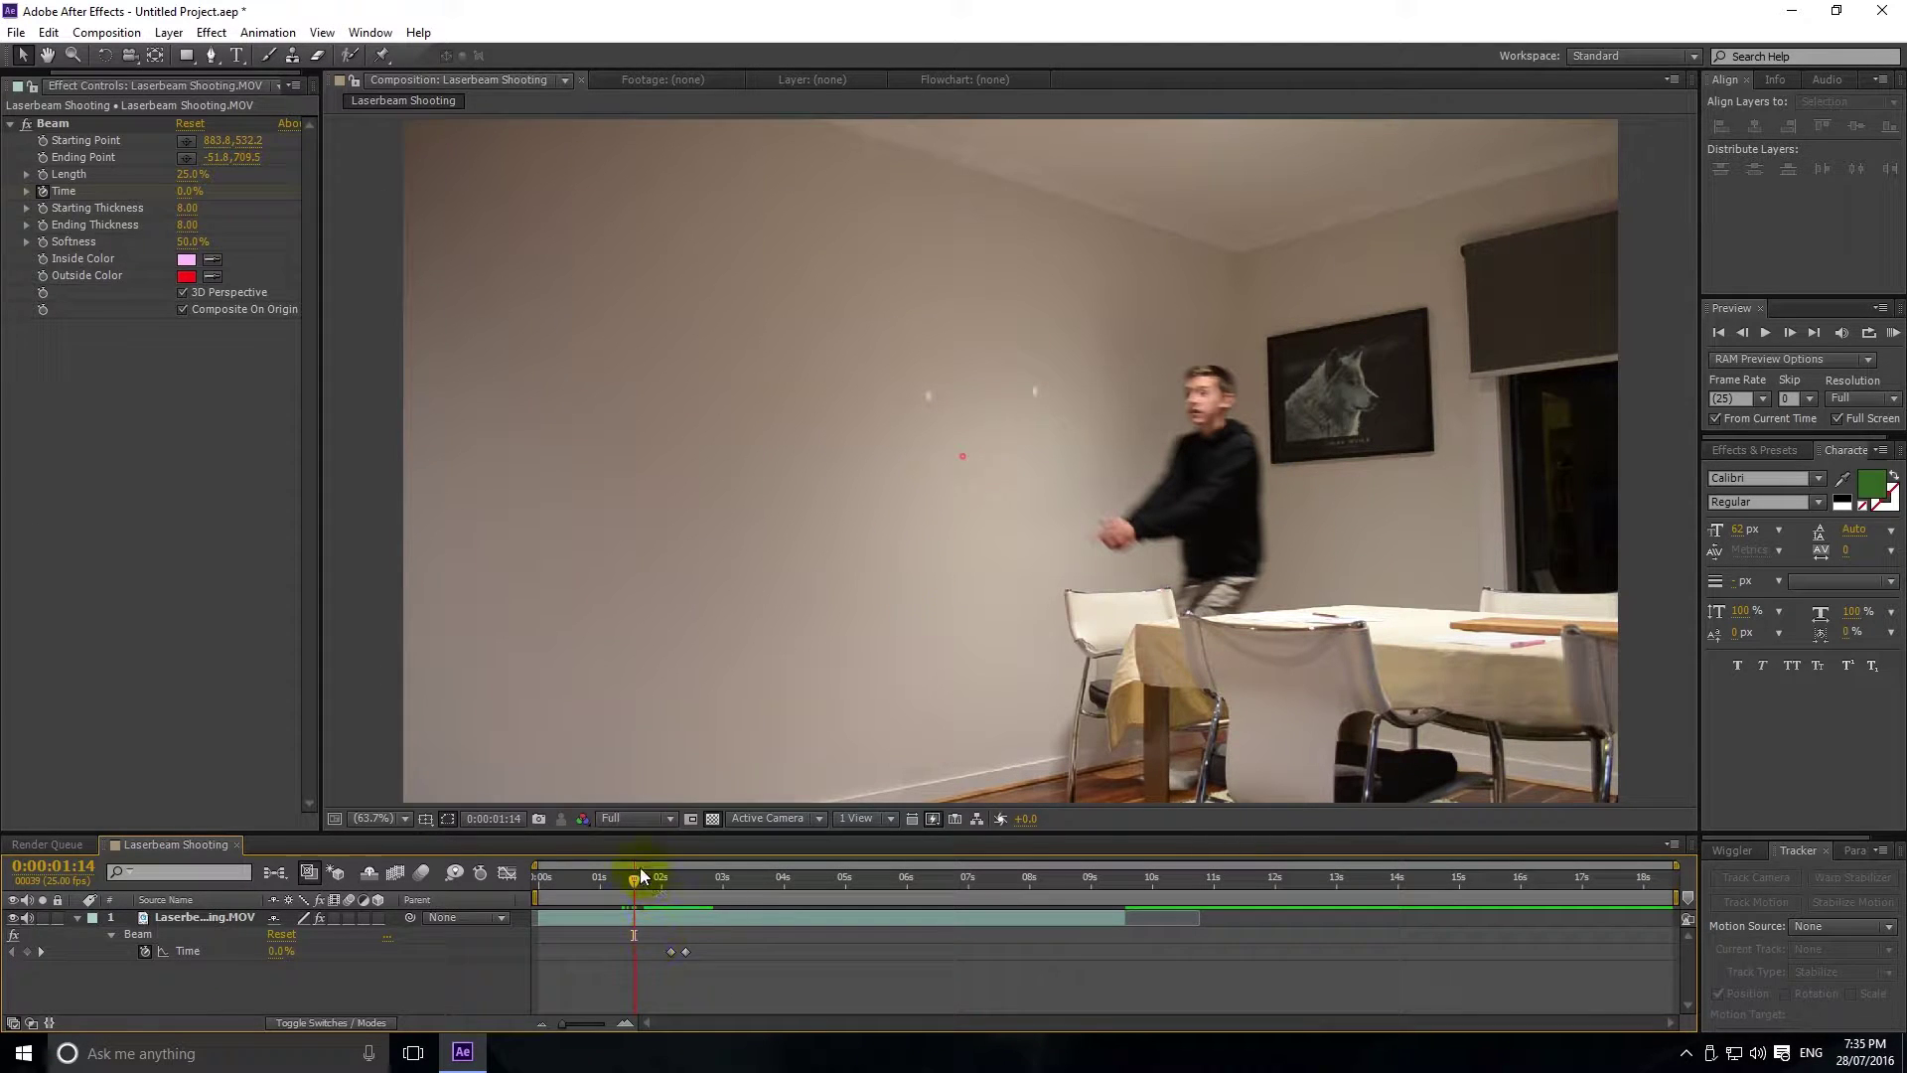
{"action": "left_click_drag", "start_coordinate": [633, 880], "coordinate": [670, 885]}
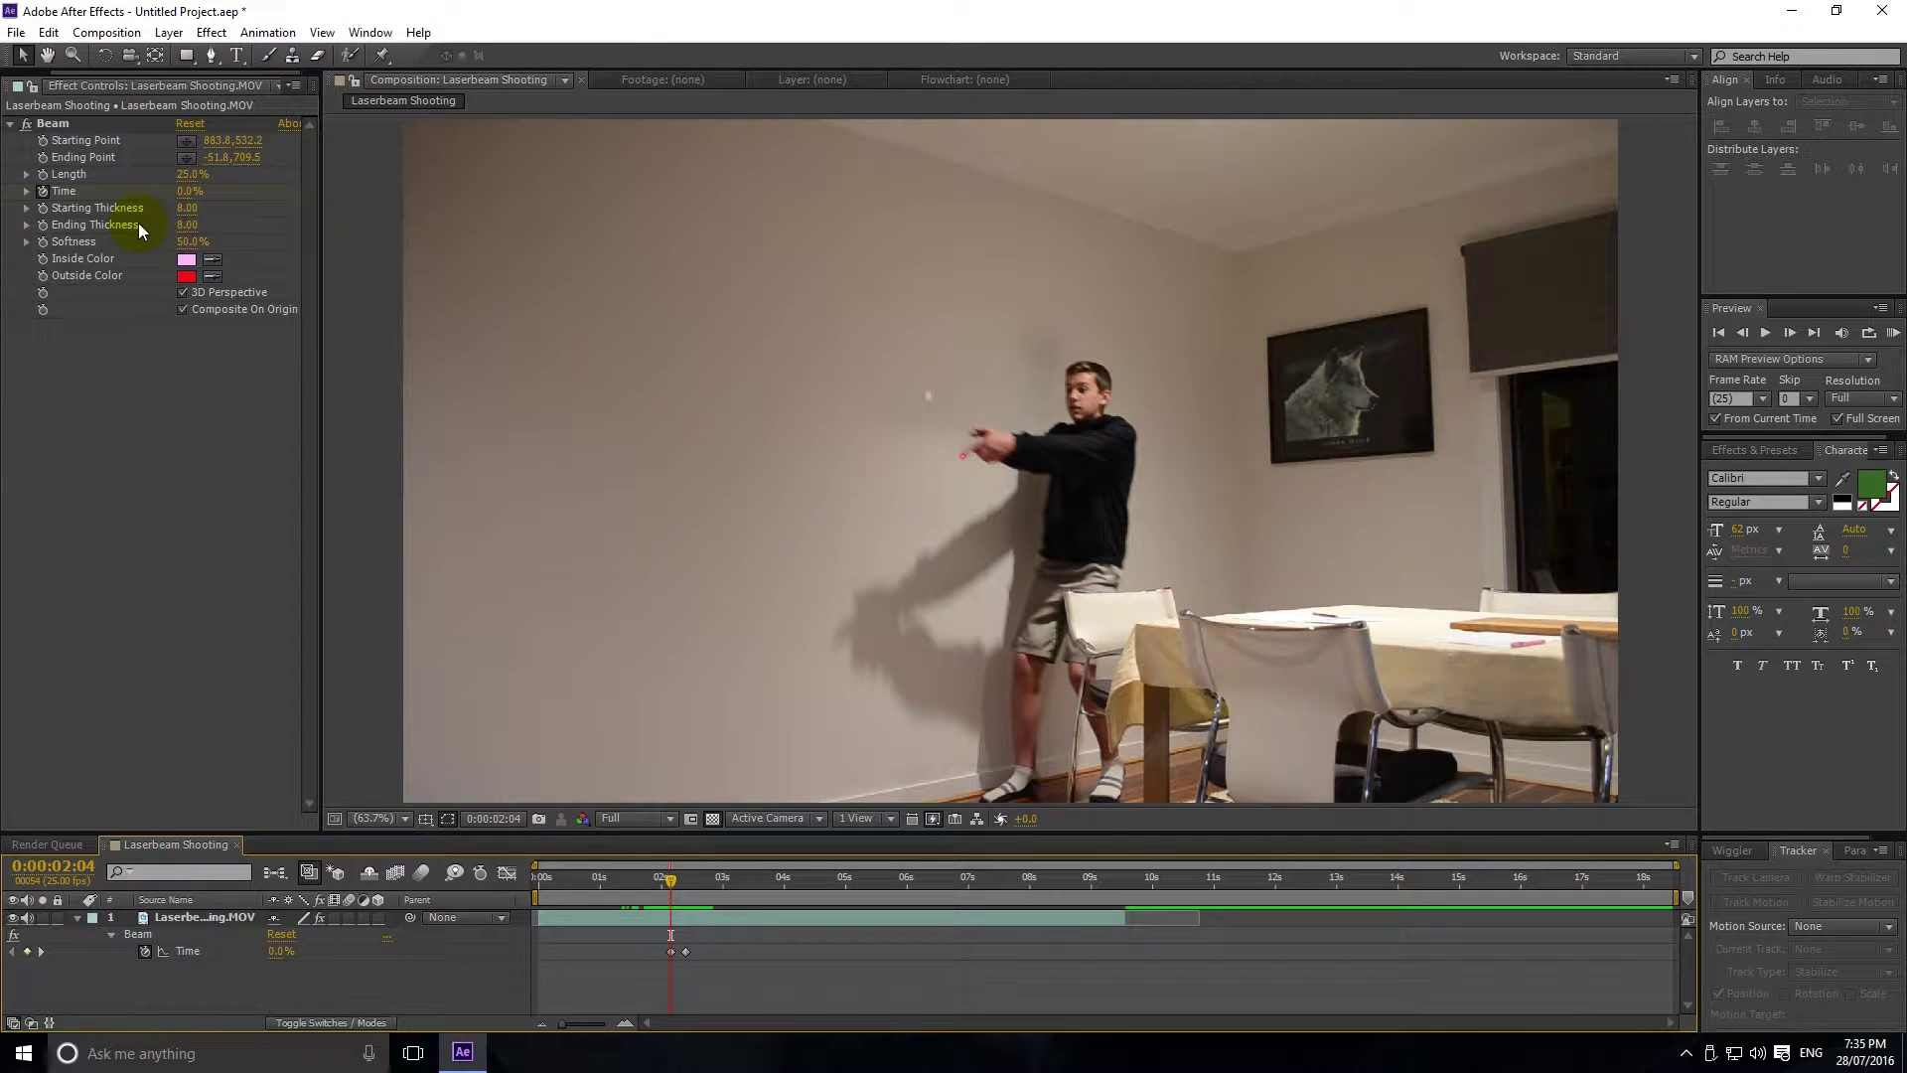
Step: Show the layer's keyframed properties and lower the beam's Starting Thickness to 0.00
{"action": "left_click", "coordinate": [218, 920]}
{"action": "key", "text": "u"}
{"action": "left_click", "coordinate": [220, 950]}
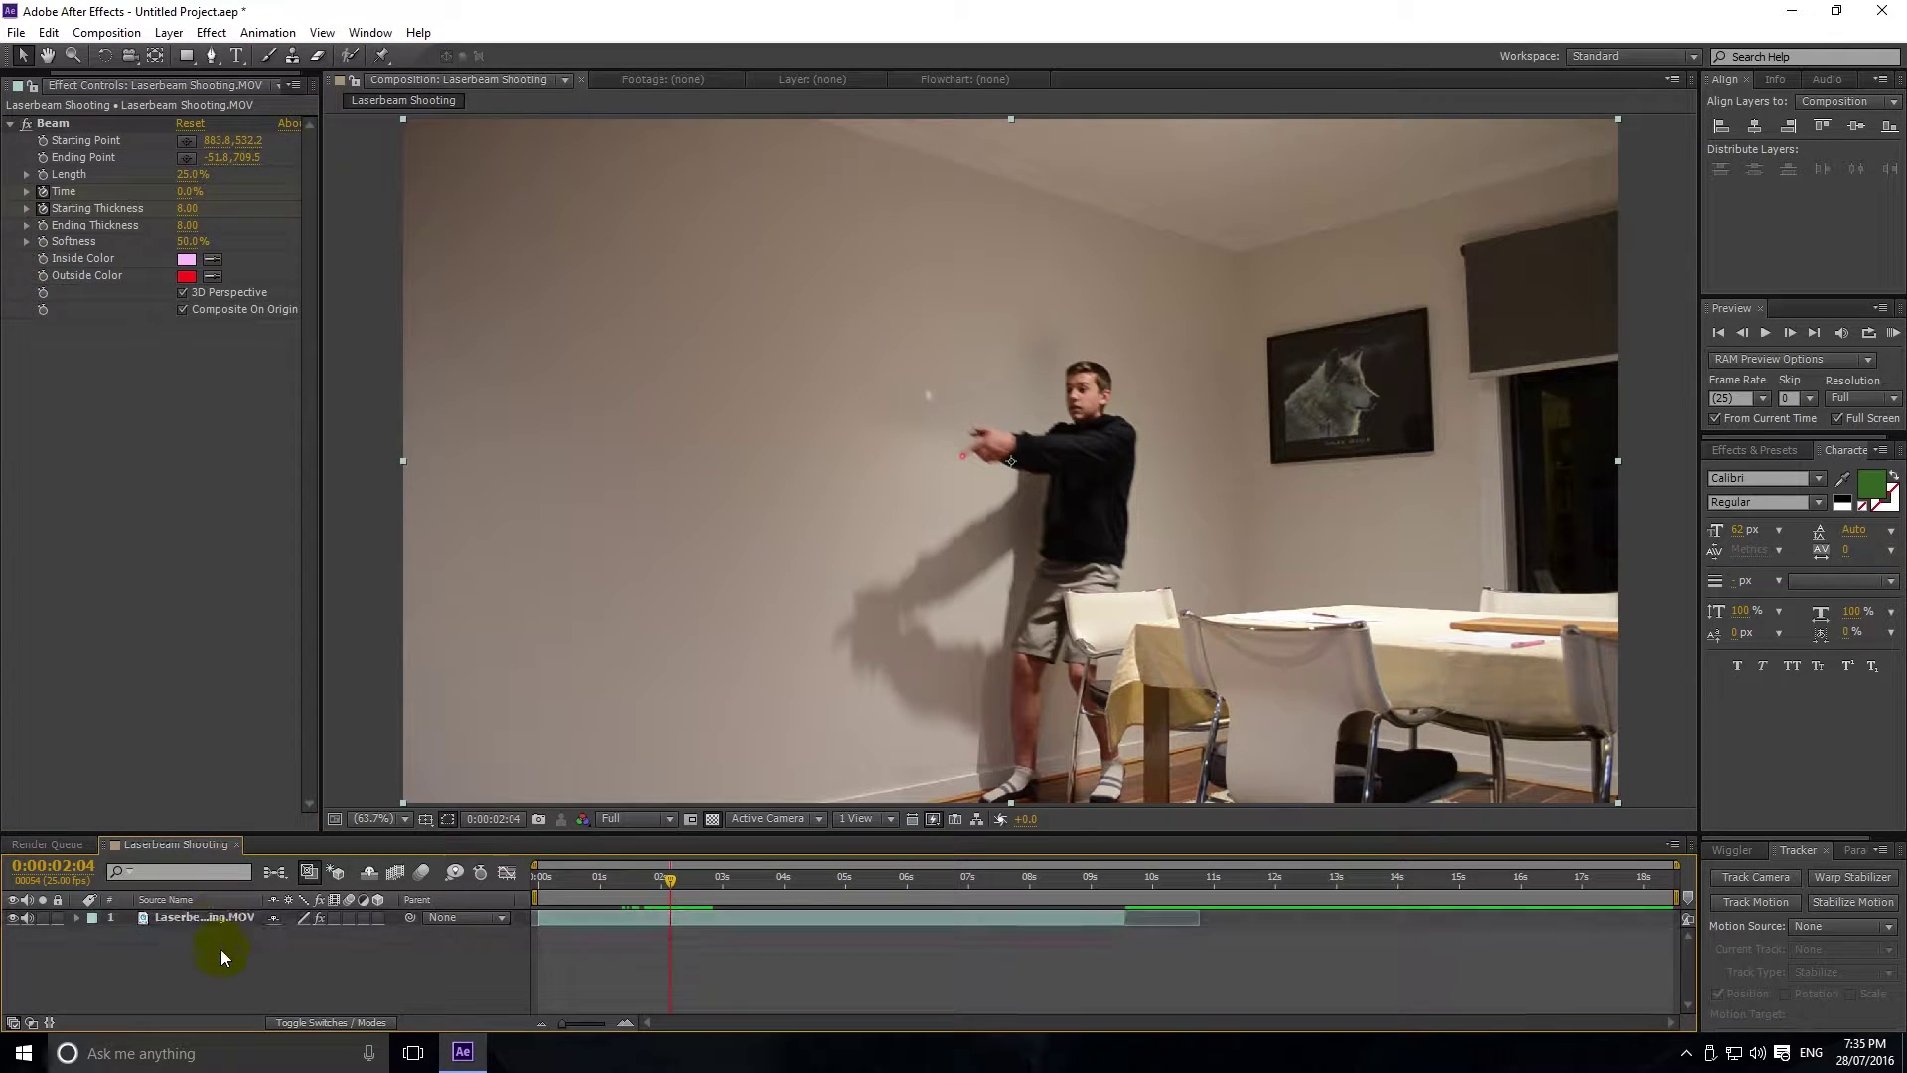
{"action": "left_click", "coordinate": [201, 921]}
{"action": "key", "text": "u"}
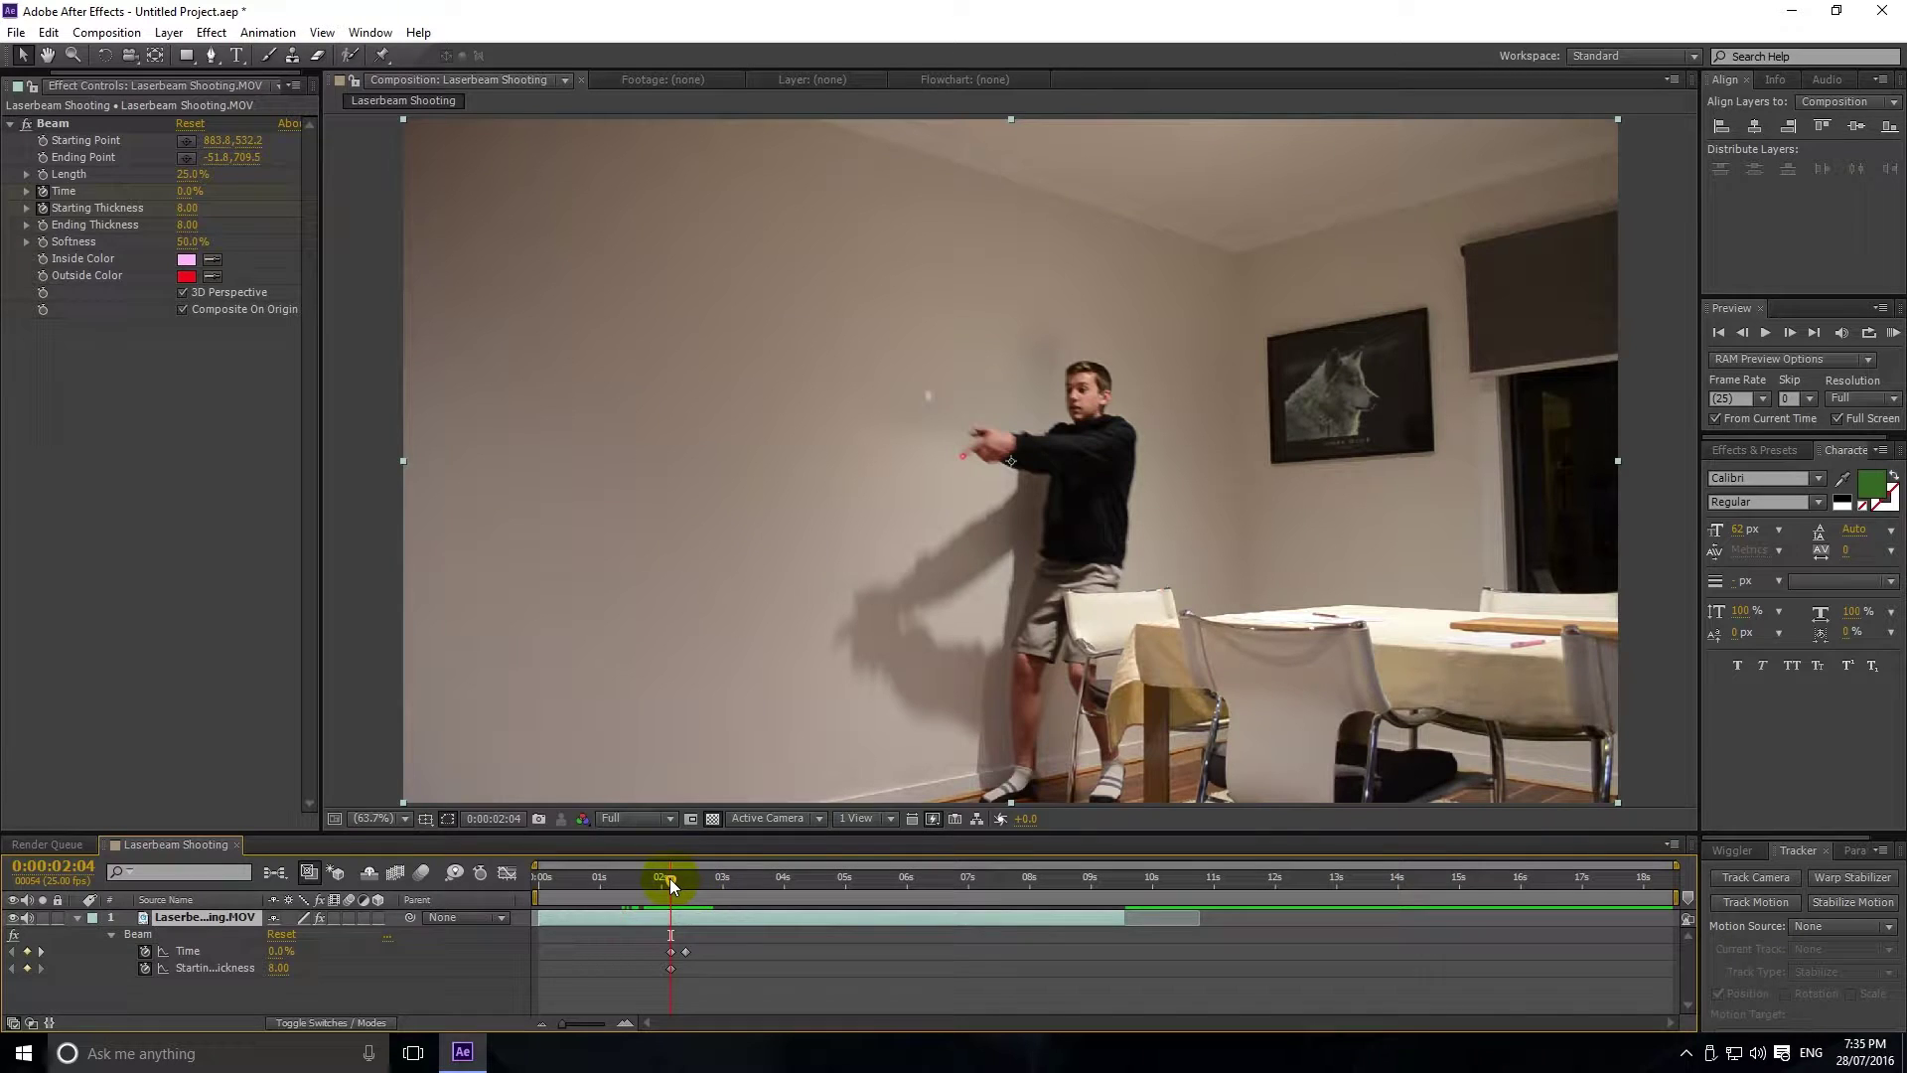
{"action": "left_click_drag", "start_coordinate": [671, 880], "coordinate": [671, 880]}
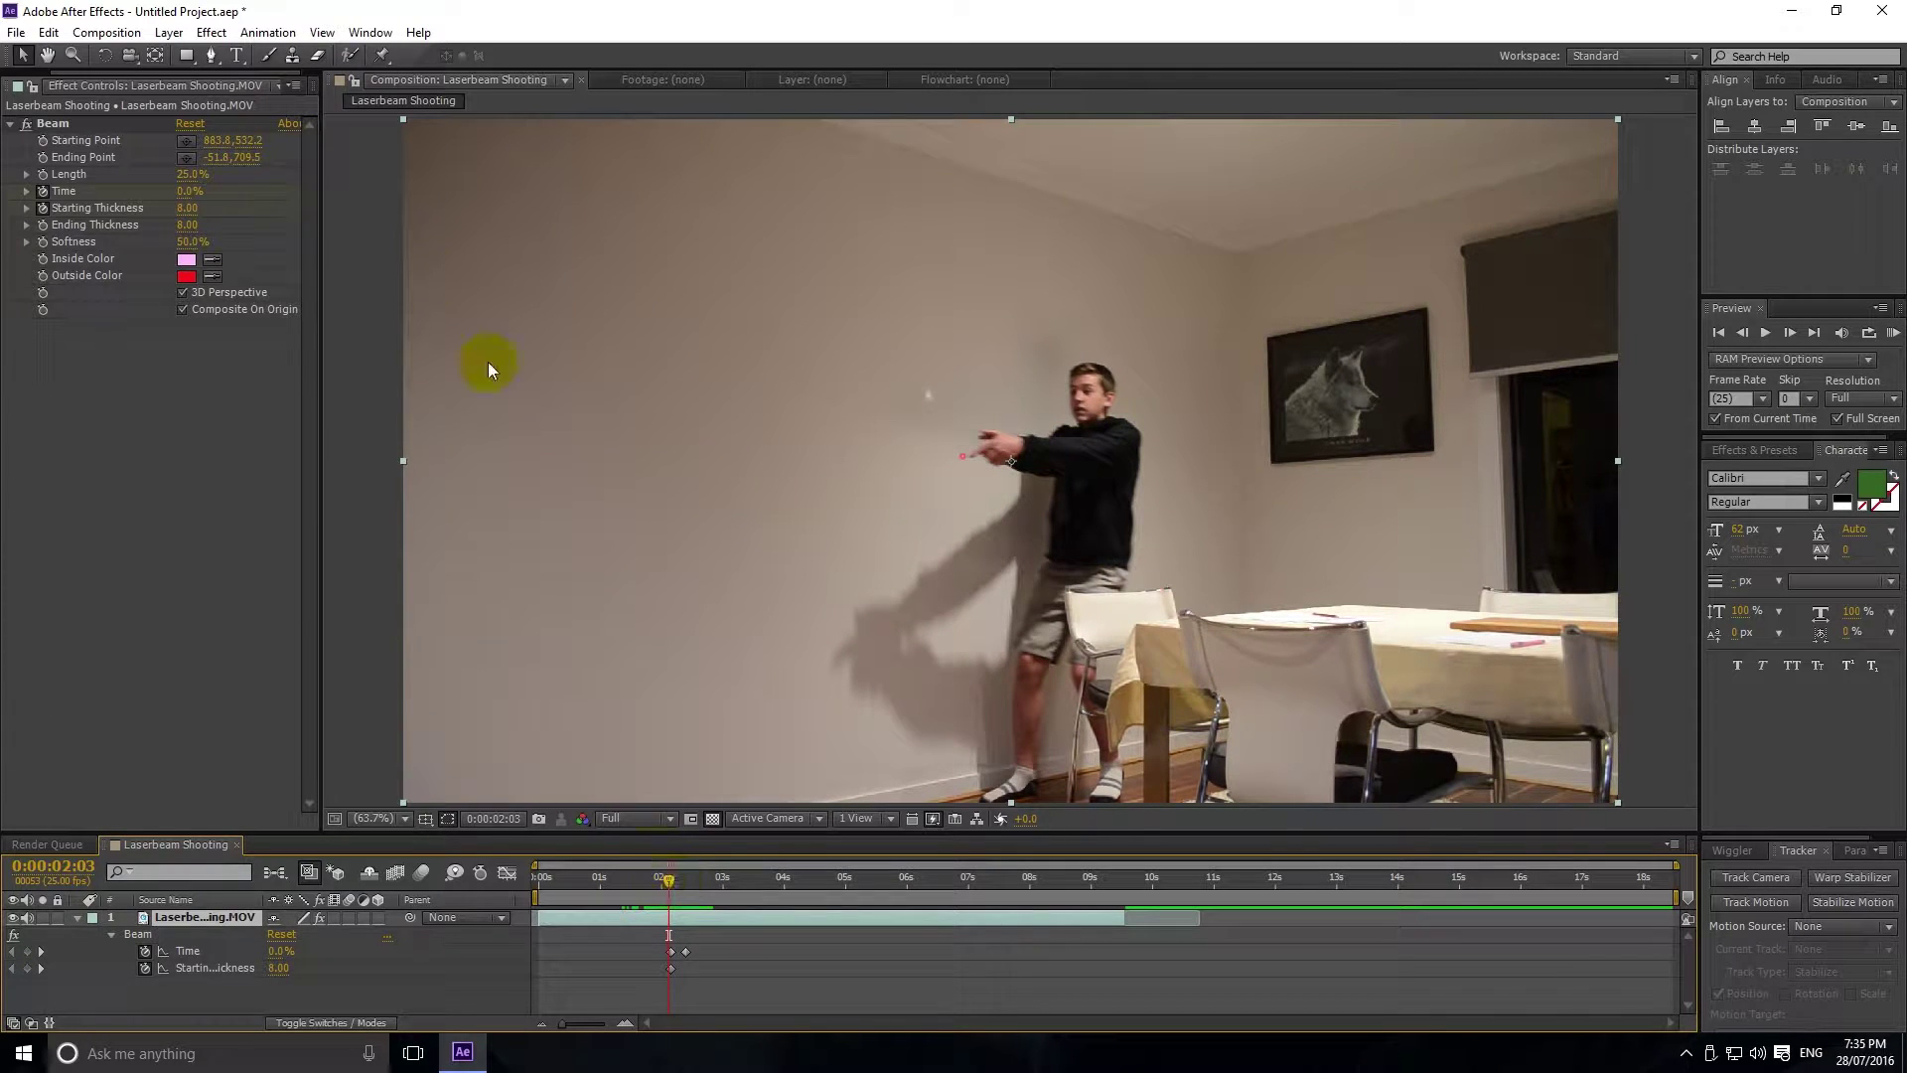
{"action": "left_click_drag", "start_coordinate": [180, 207], "coordinate": [137, 204]}
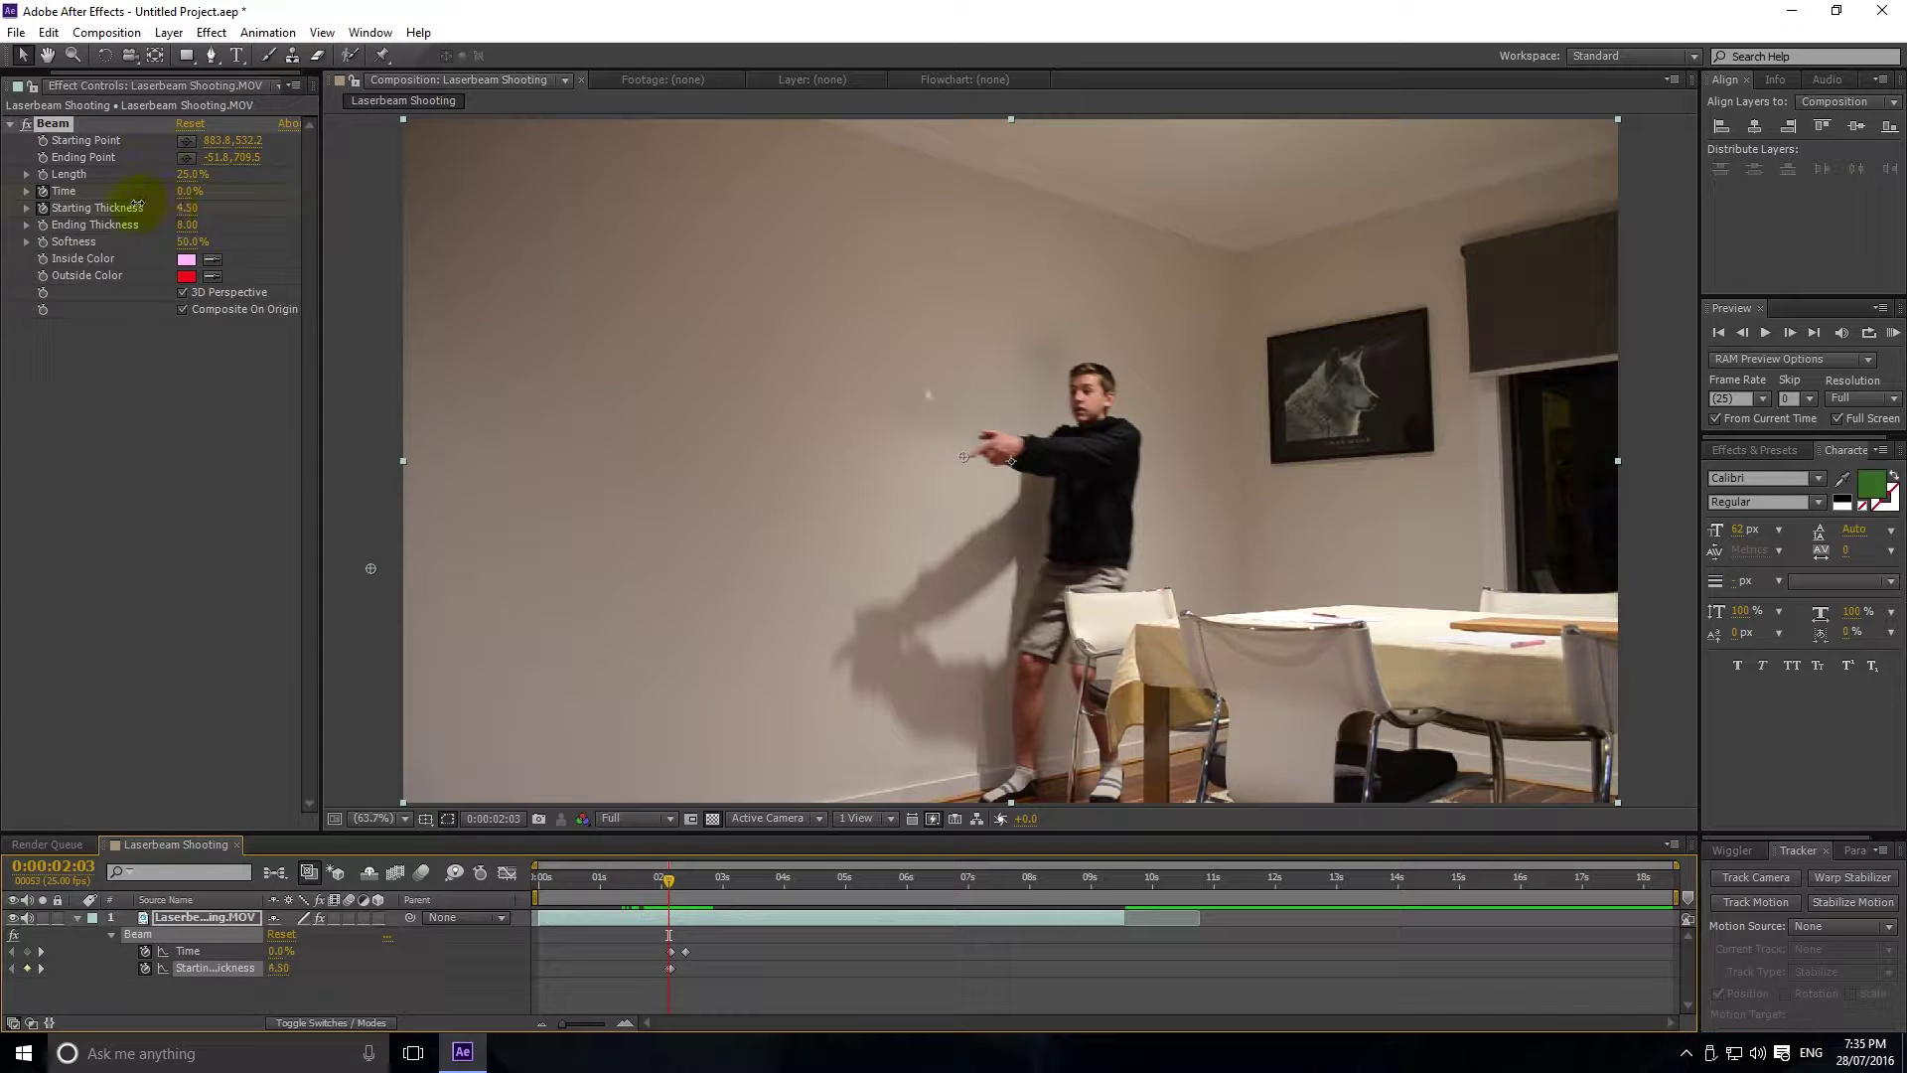
Step: Preview the composition from 0:00:01:10 to see the laser's thickness change
{"action": "left_click", "coordinate": [781, 968]}
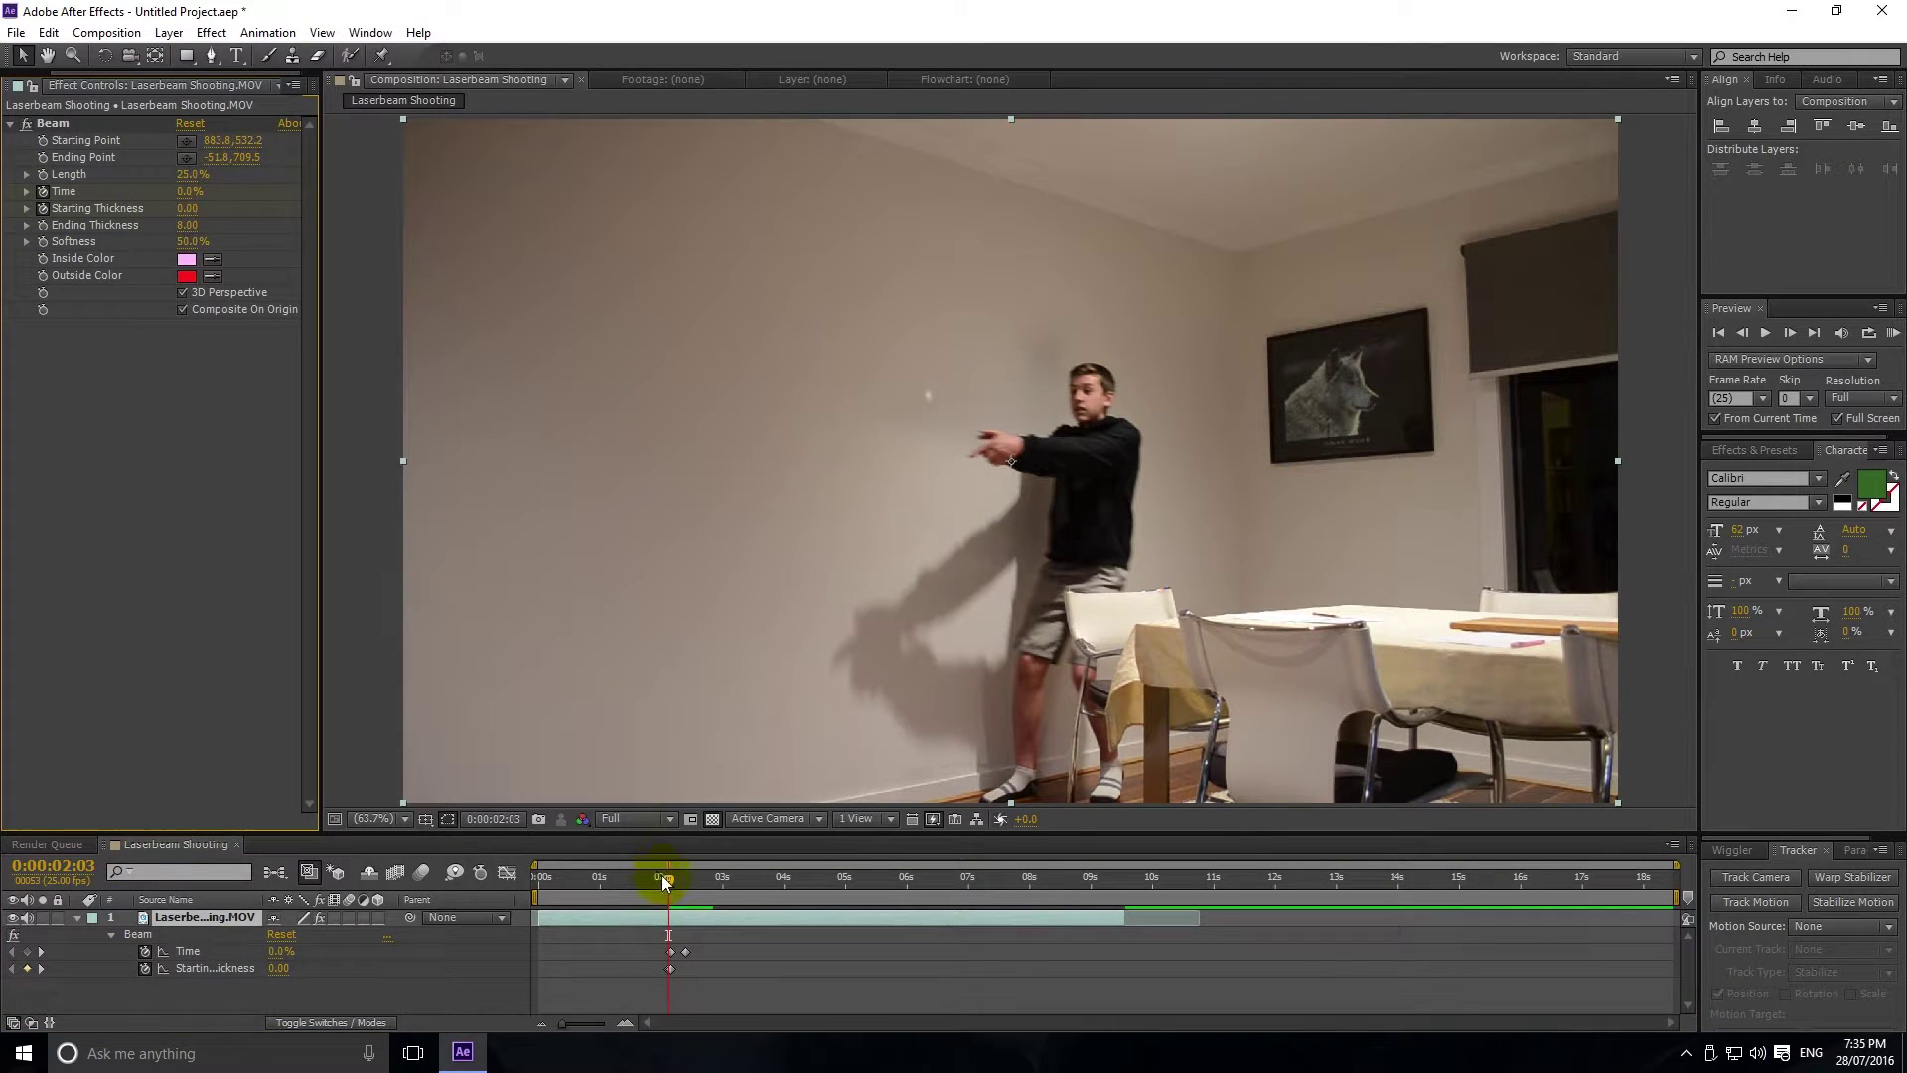
{"action": "left_click_drag", "start_coordinate": [665, 880], "coordinate": [617, 881]}
{"action": "left_click", "coordinate": [341, 648]}
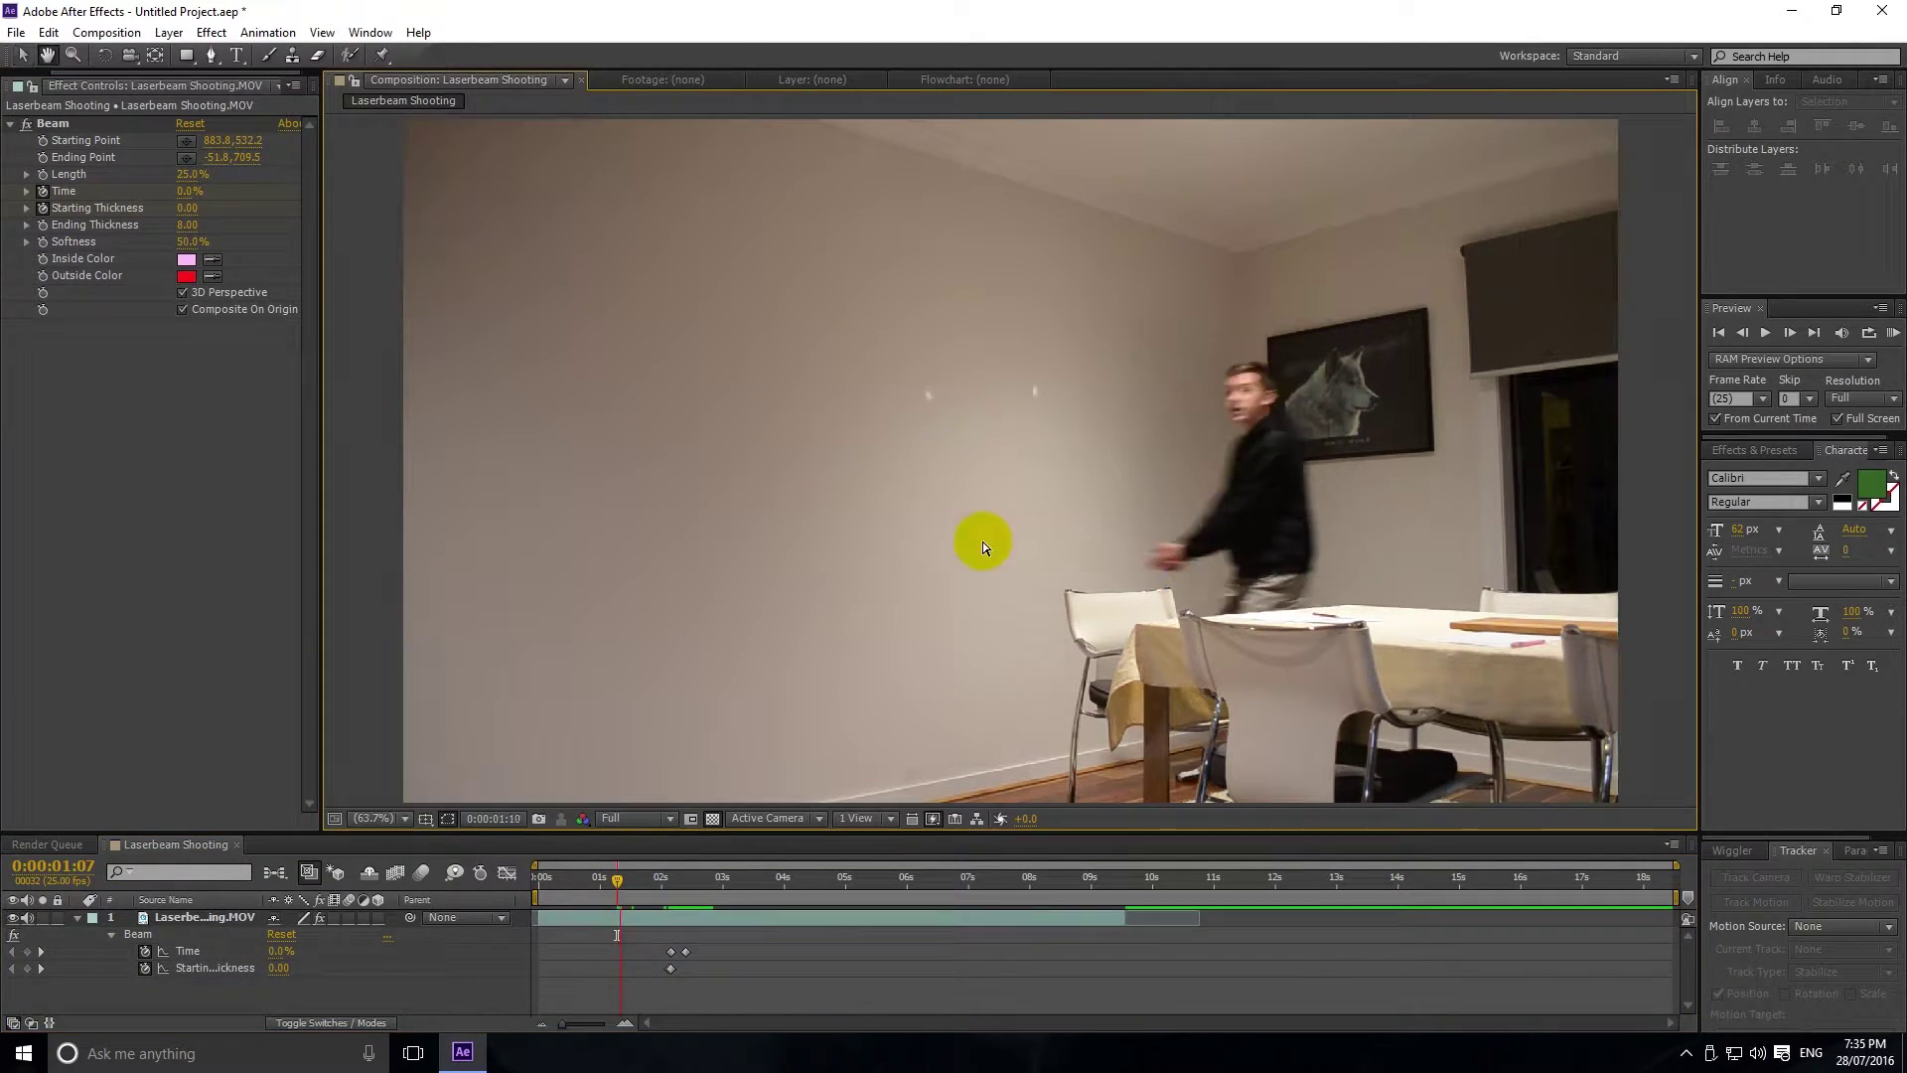
{"action": "key", "text": "space"}
{"action": "left_click_drag", "start_coordinate": [706, 878], "coordinate": [678, 885]}
Step: Check the laser's Starting Thickness at frames between 0:00:02:04 and 0:00:02:10
{"action": "left_click", "coordinate": [527, 493]}
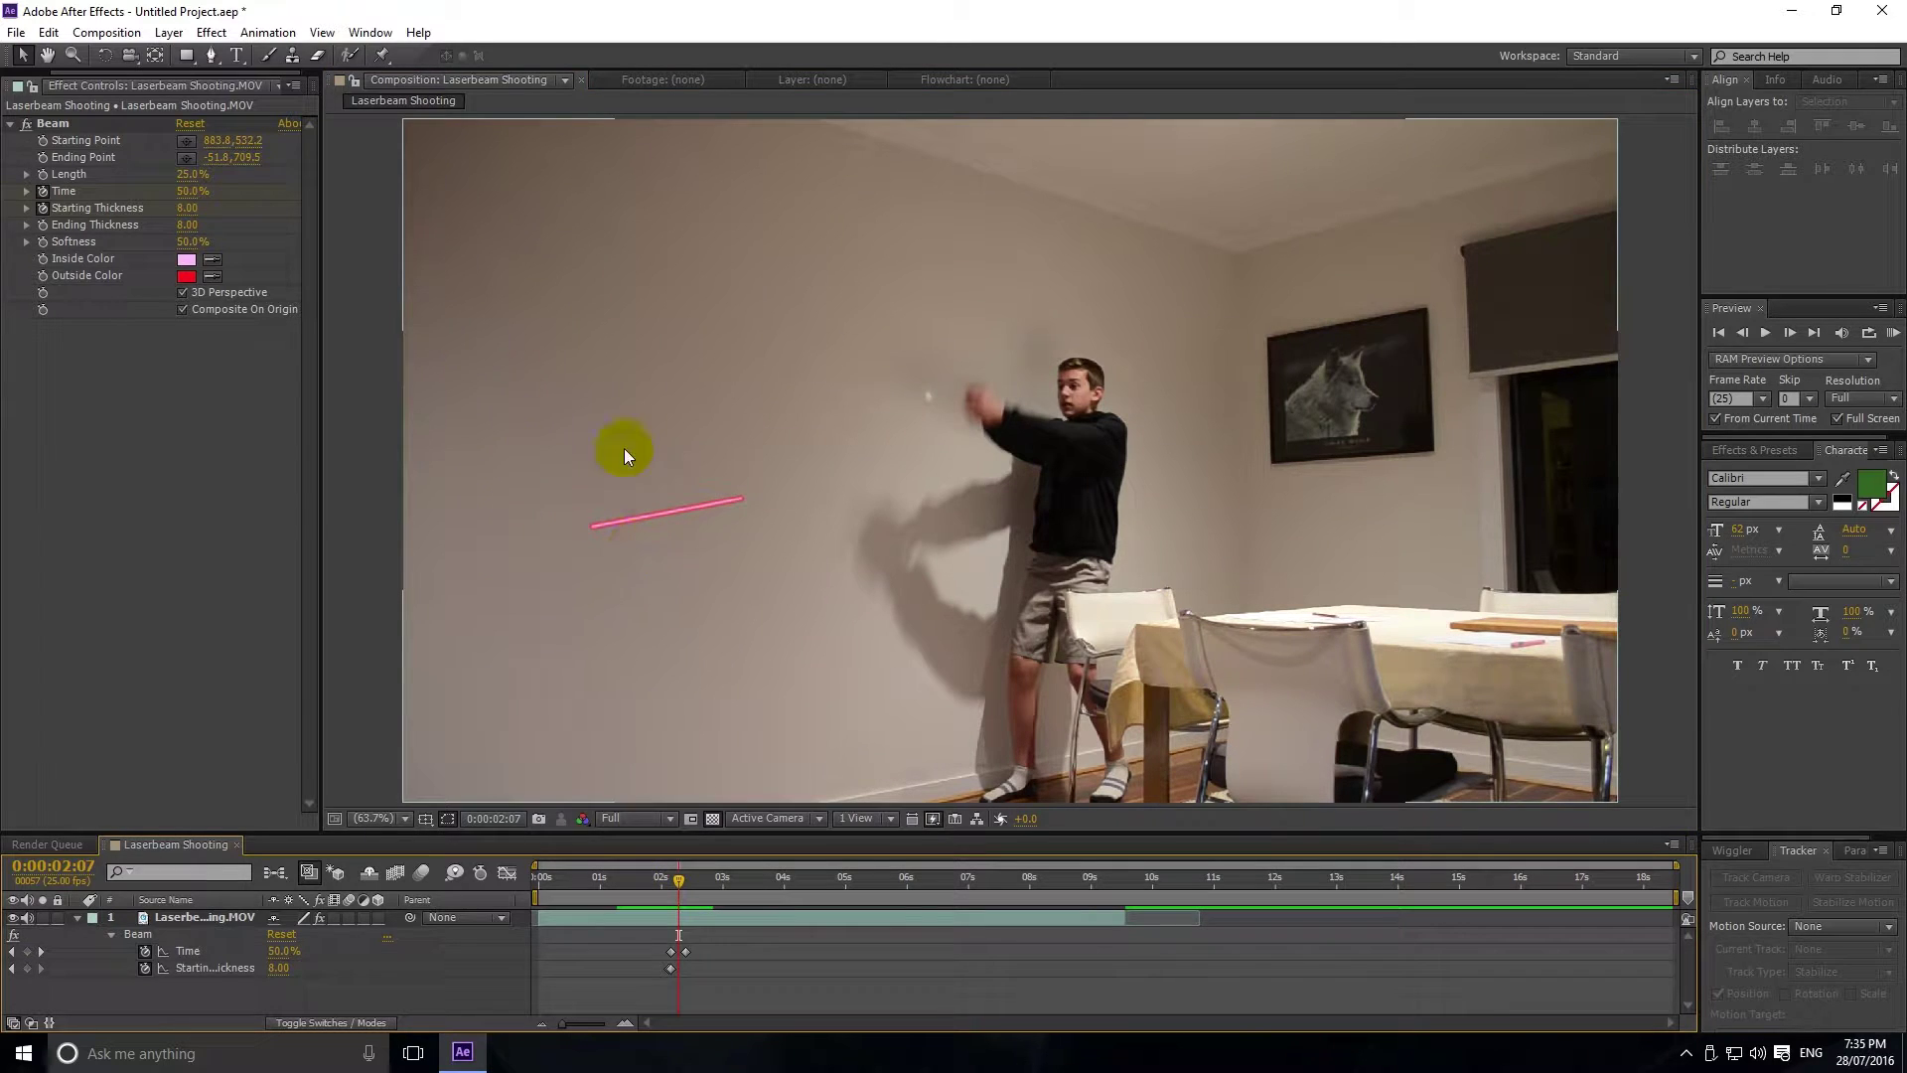
{"action": "left_click", "coordinate": [688, 877]}
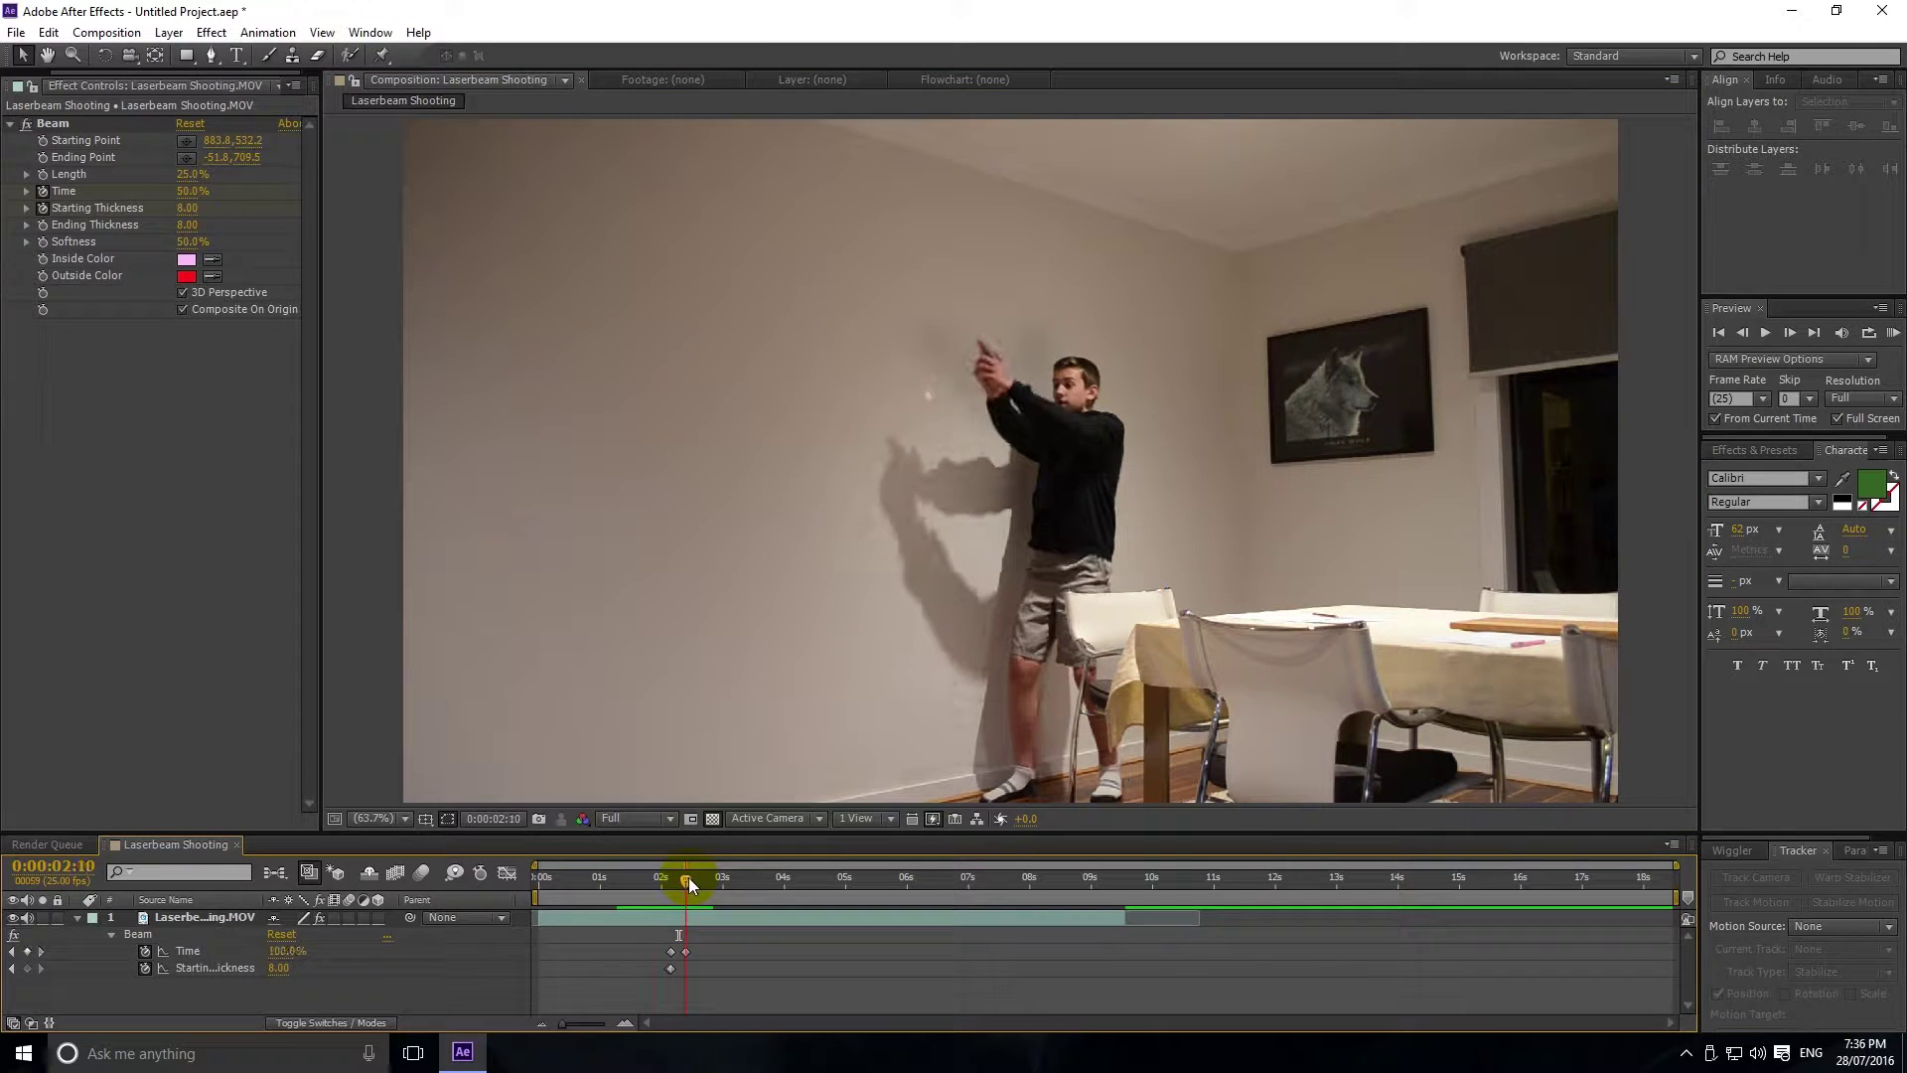
{"action": "left_click", "coordinate": [73, 54]}
{"action": "left_click_drag", "start_coordinate": [694, 879], "coordinate": [674, 874]}
{"action": "left_click", "coordinate": [999, 491]}
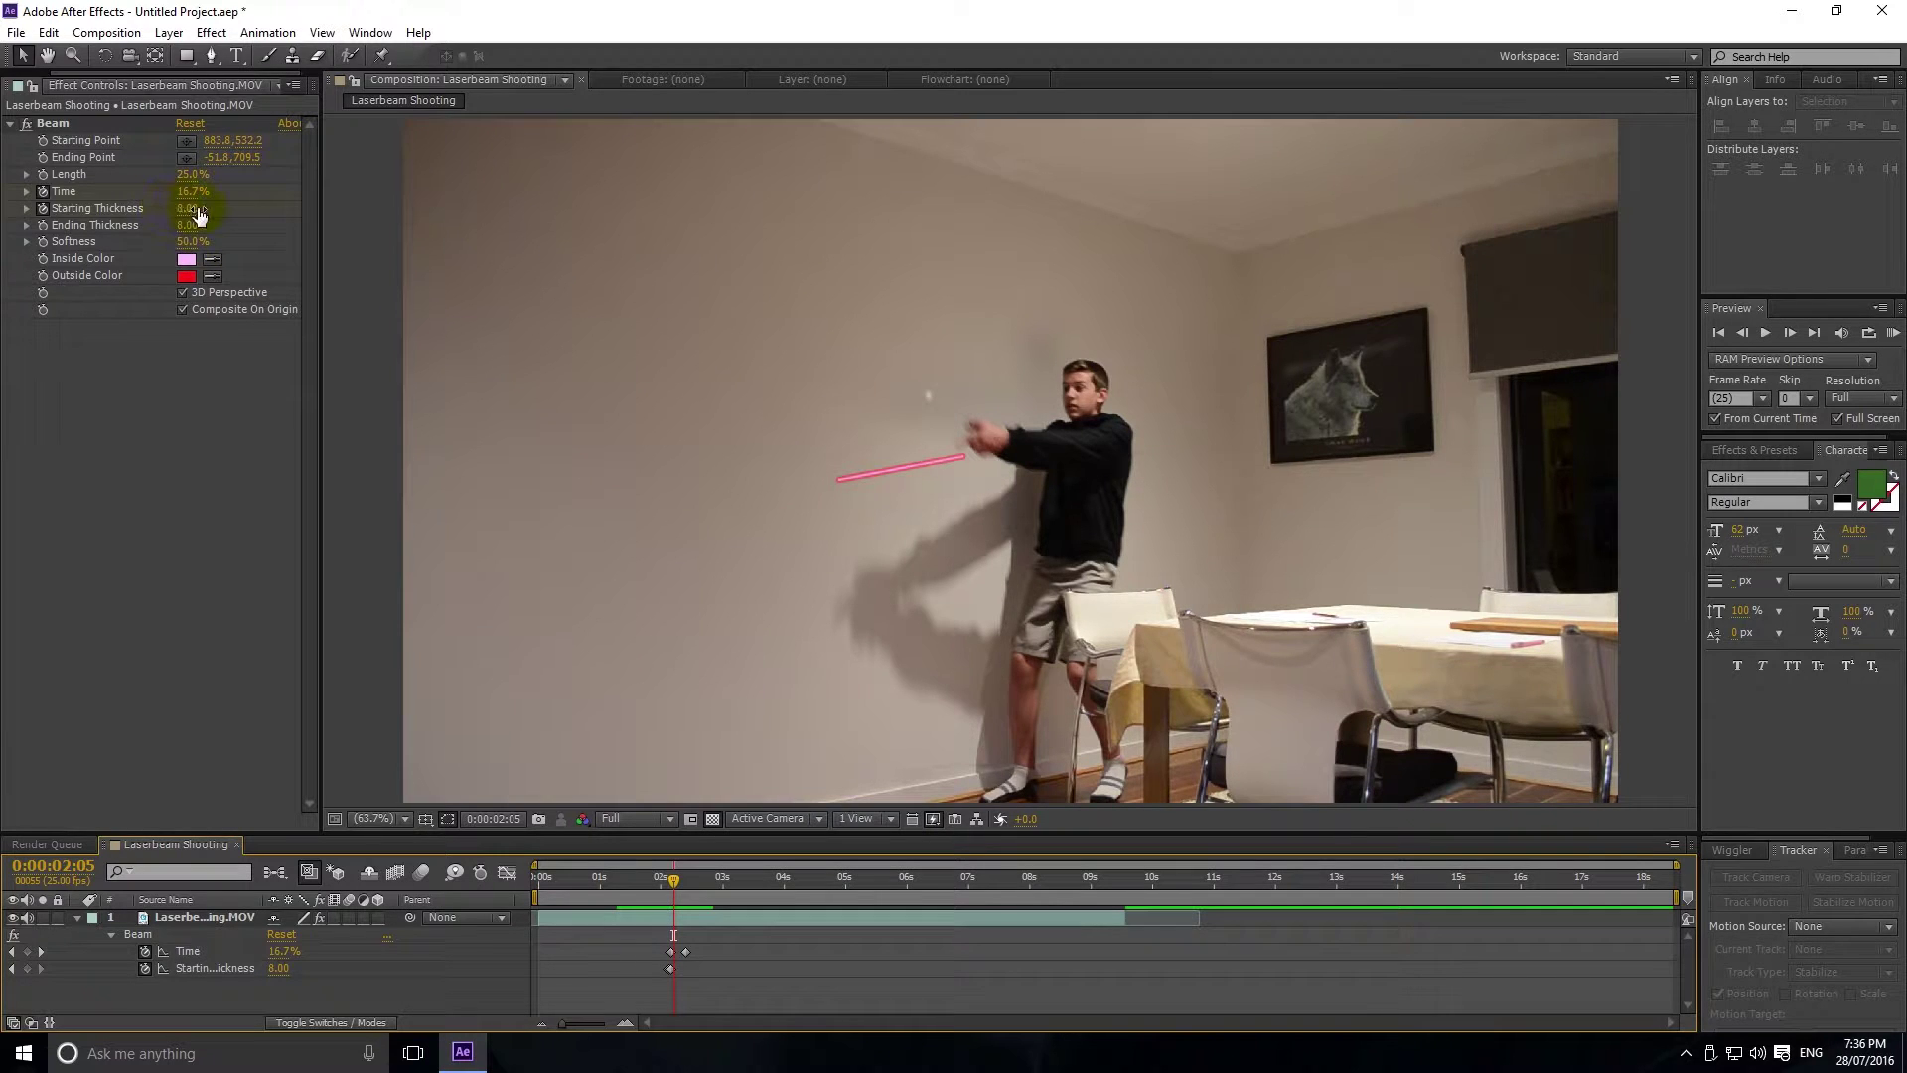
{"action": "left_click", "coordinate": [682, 882]}
{"action": "left_click_drag", "start_coordinate": [678, 880], "coordinate": [672, 880]}
{"action": "left_click", "coordinate": [934, 523]}
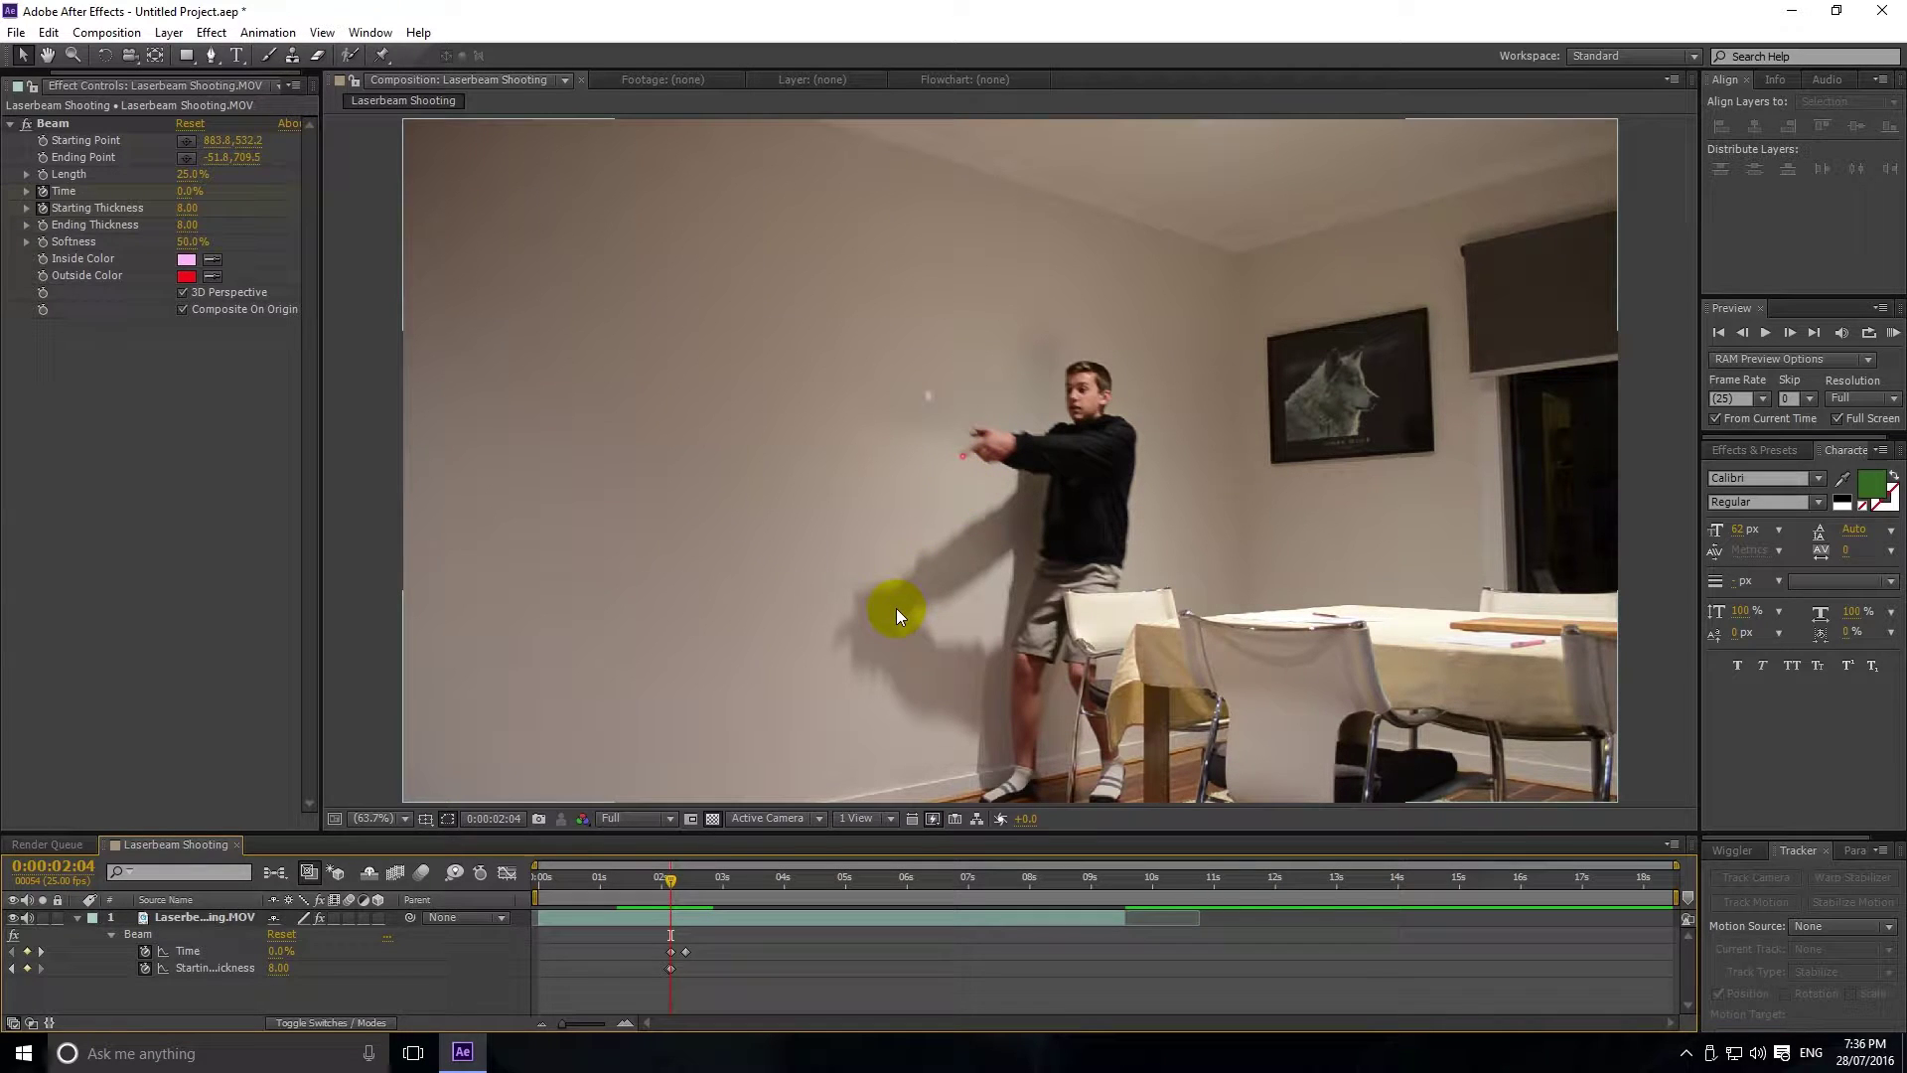
{"action": "left_click", "coordinate": [693, 890]}
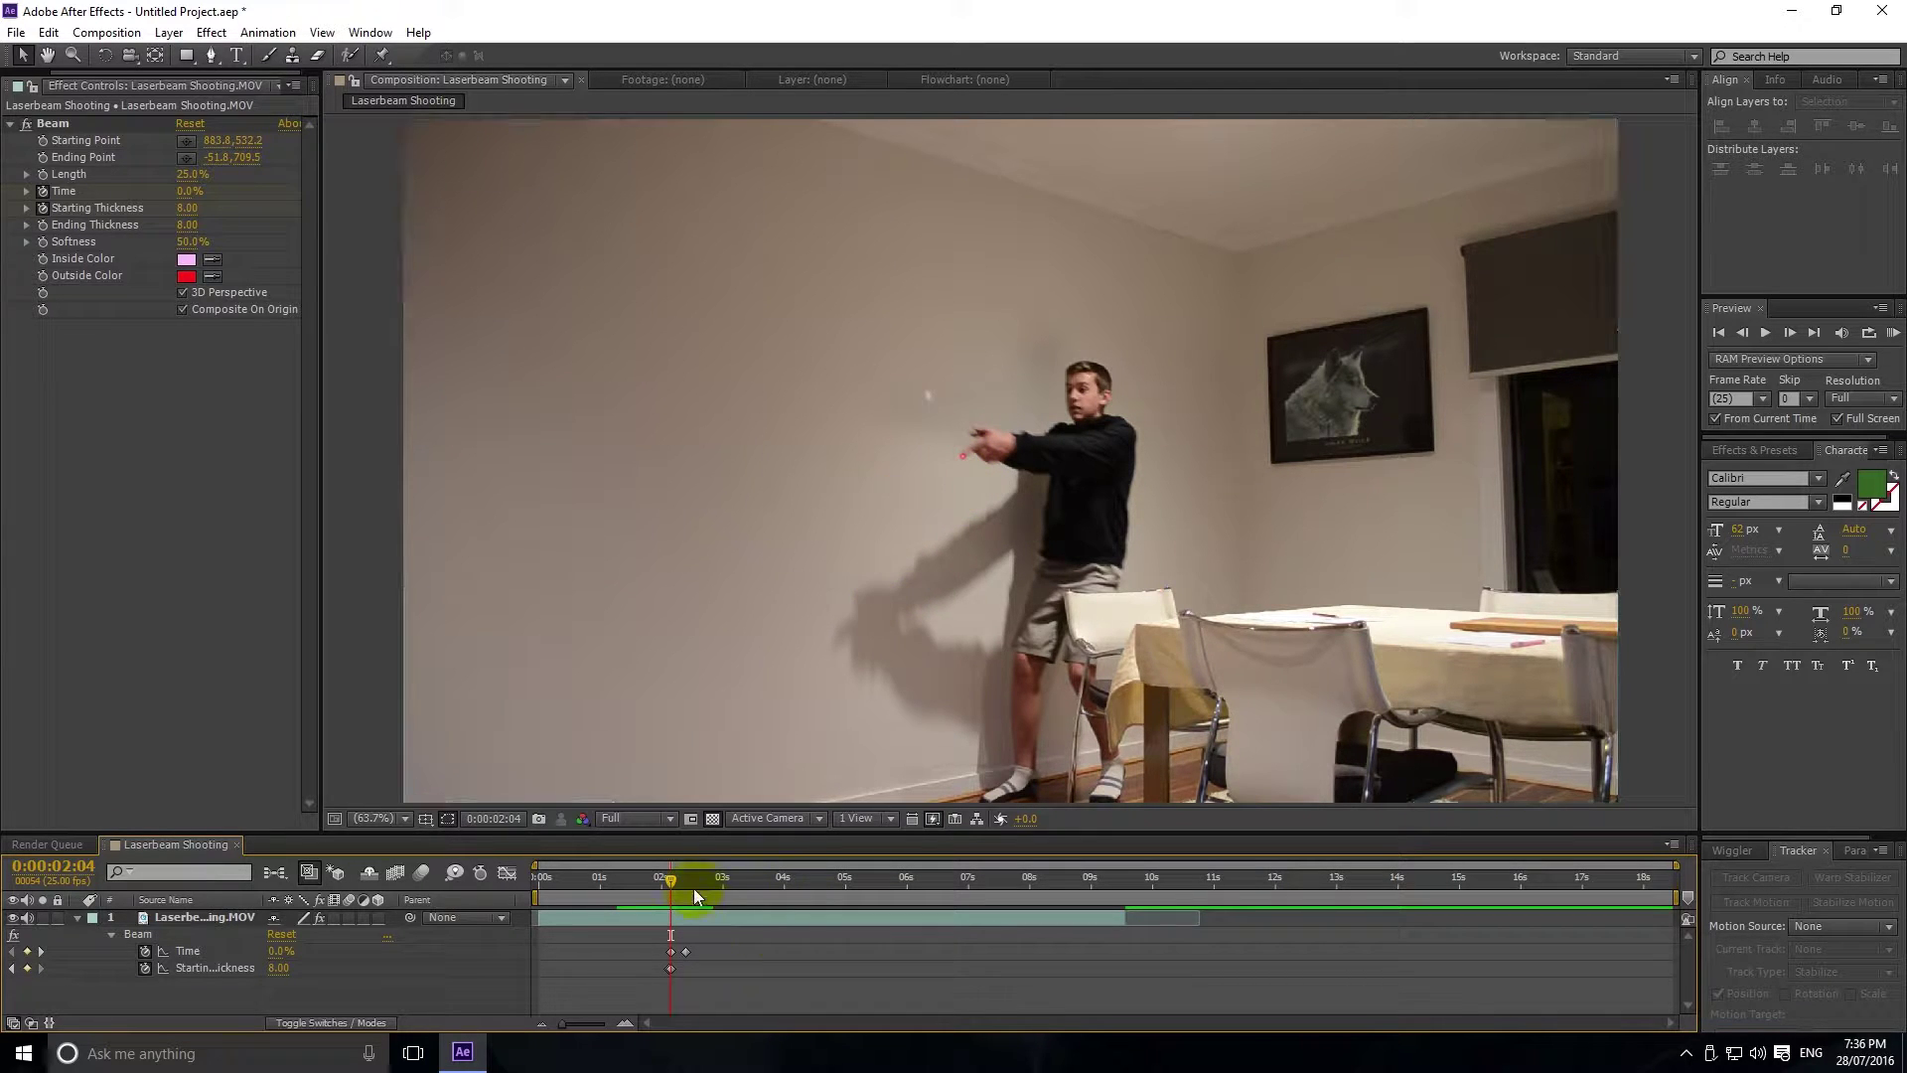
{"action": "left_click_drag", "start_coordinate": [671, 878], "coordinate": [682, 878]}
Step: Raise the beam's Ending Thickness from 8.00 to about 15.10 and check it at 0:00:02:07
{"action": "left_click", "coordinate": [962, 551]}
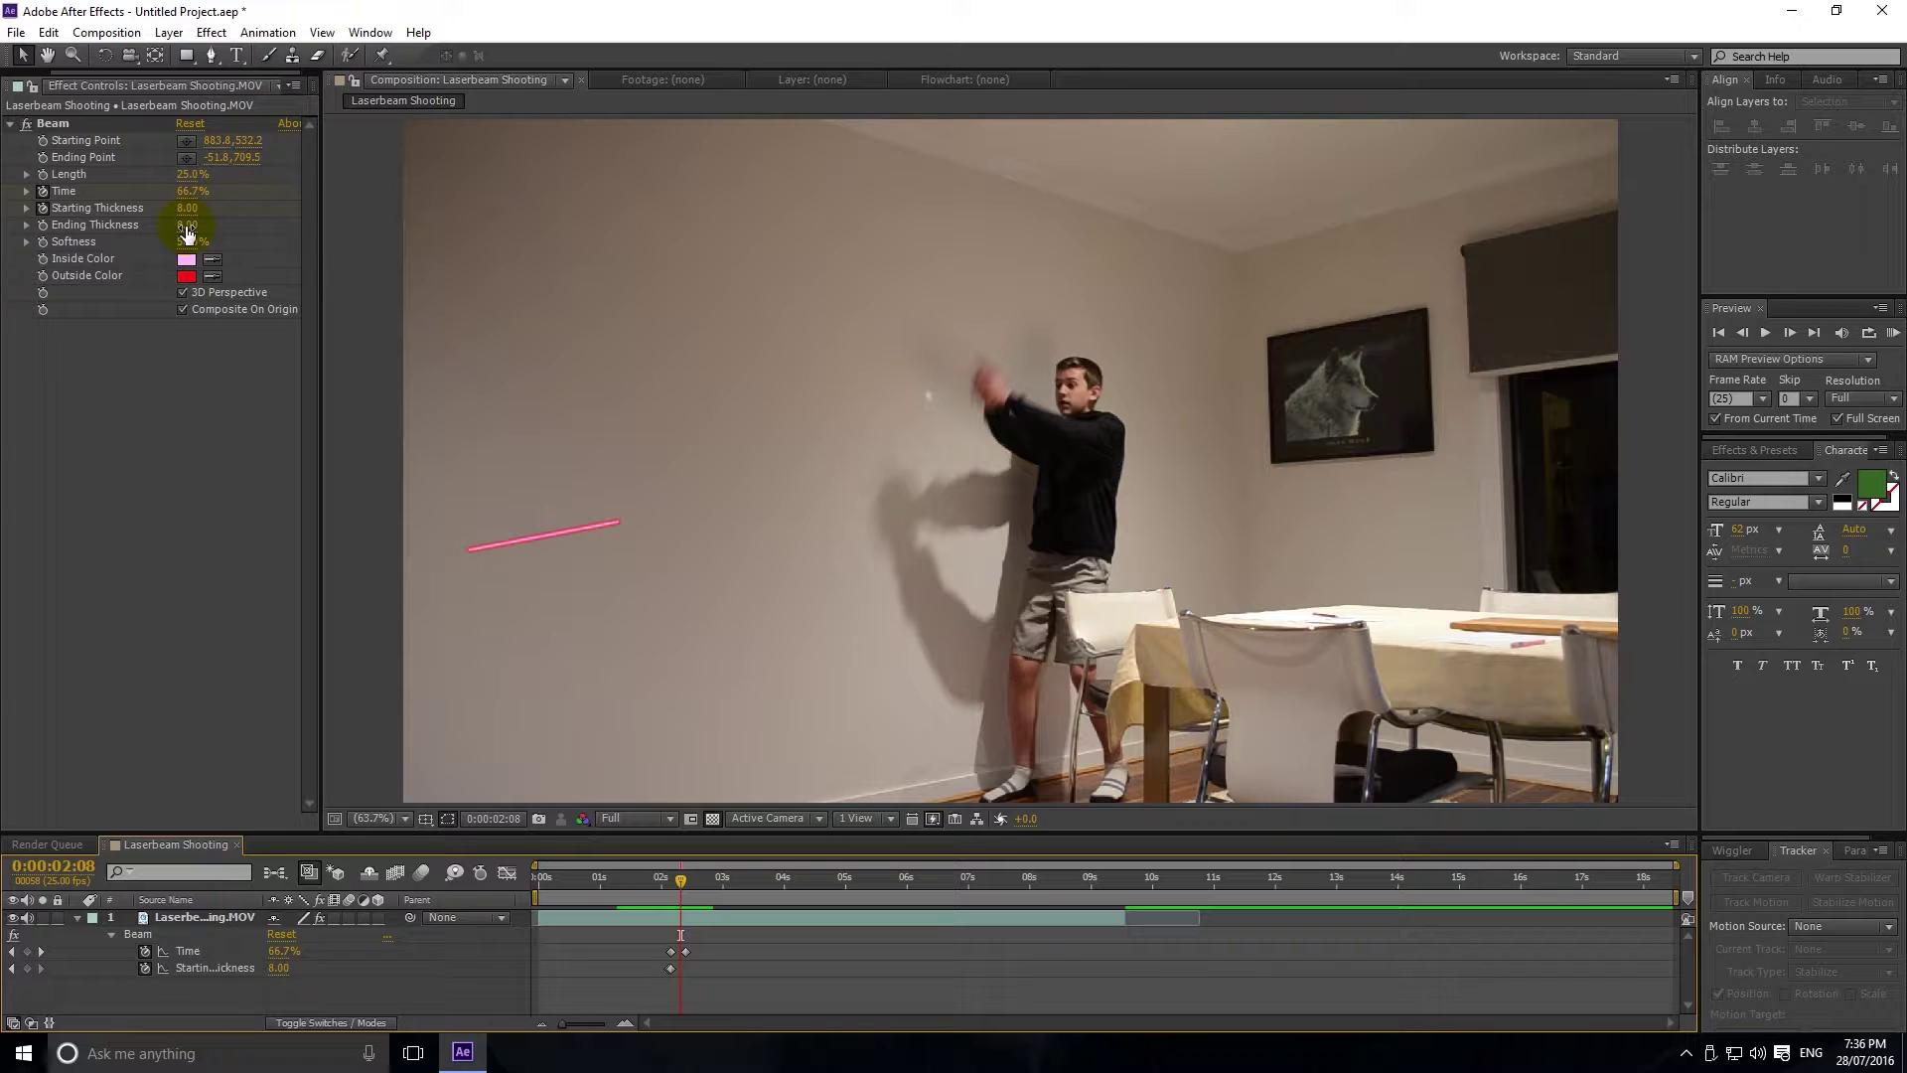
{"action": "left_click_drag", "start_coordinate": [187, 225], "coordinate": [290, 220]}
{"action": "left_click", "coordinate": [447, 732]}
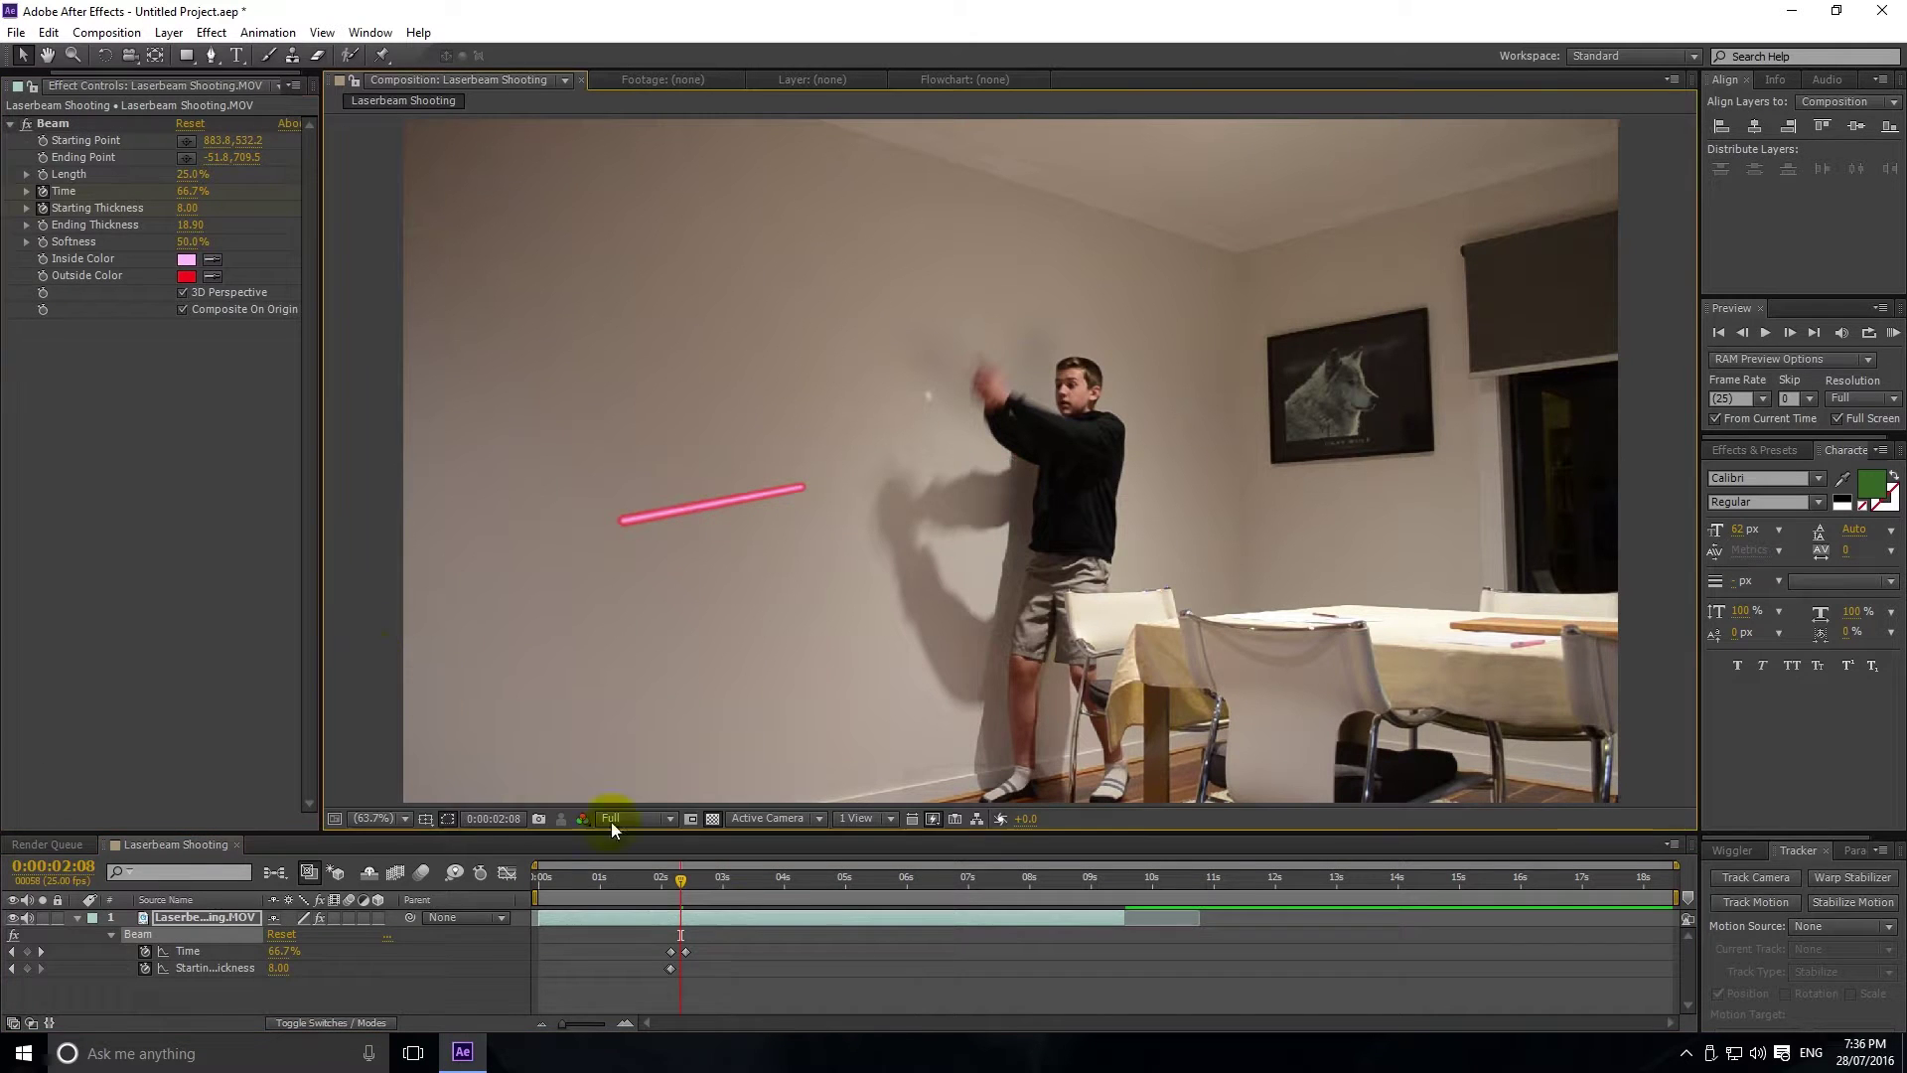
{"action": "mouse_move", "coordinate": [681, 884]}
{"action": "left_mouse_down"}
{"action": "mouse_move", "coordinate": [660, 886]}
{"action": "mouse_move", "coordinate": [675, 882]}
{"action": "left_mouse_up"}
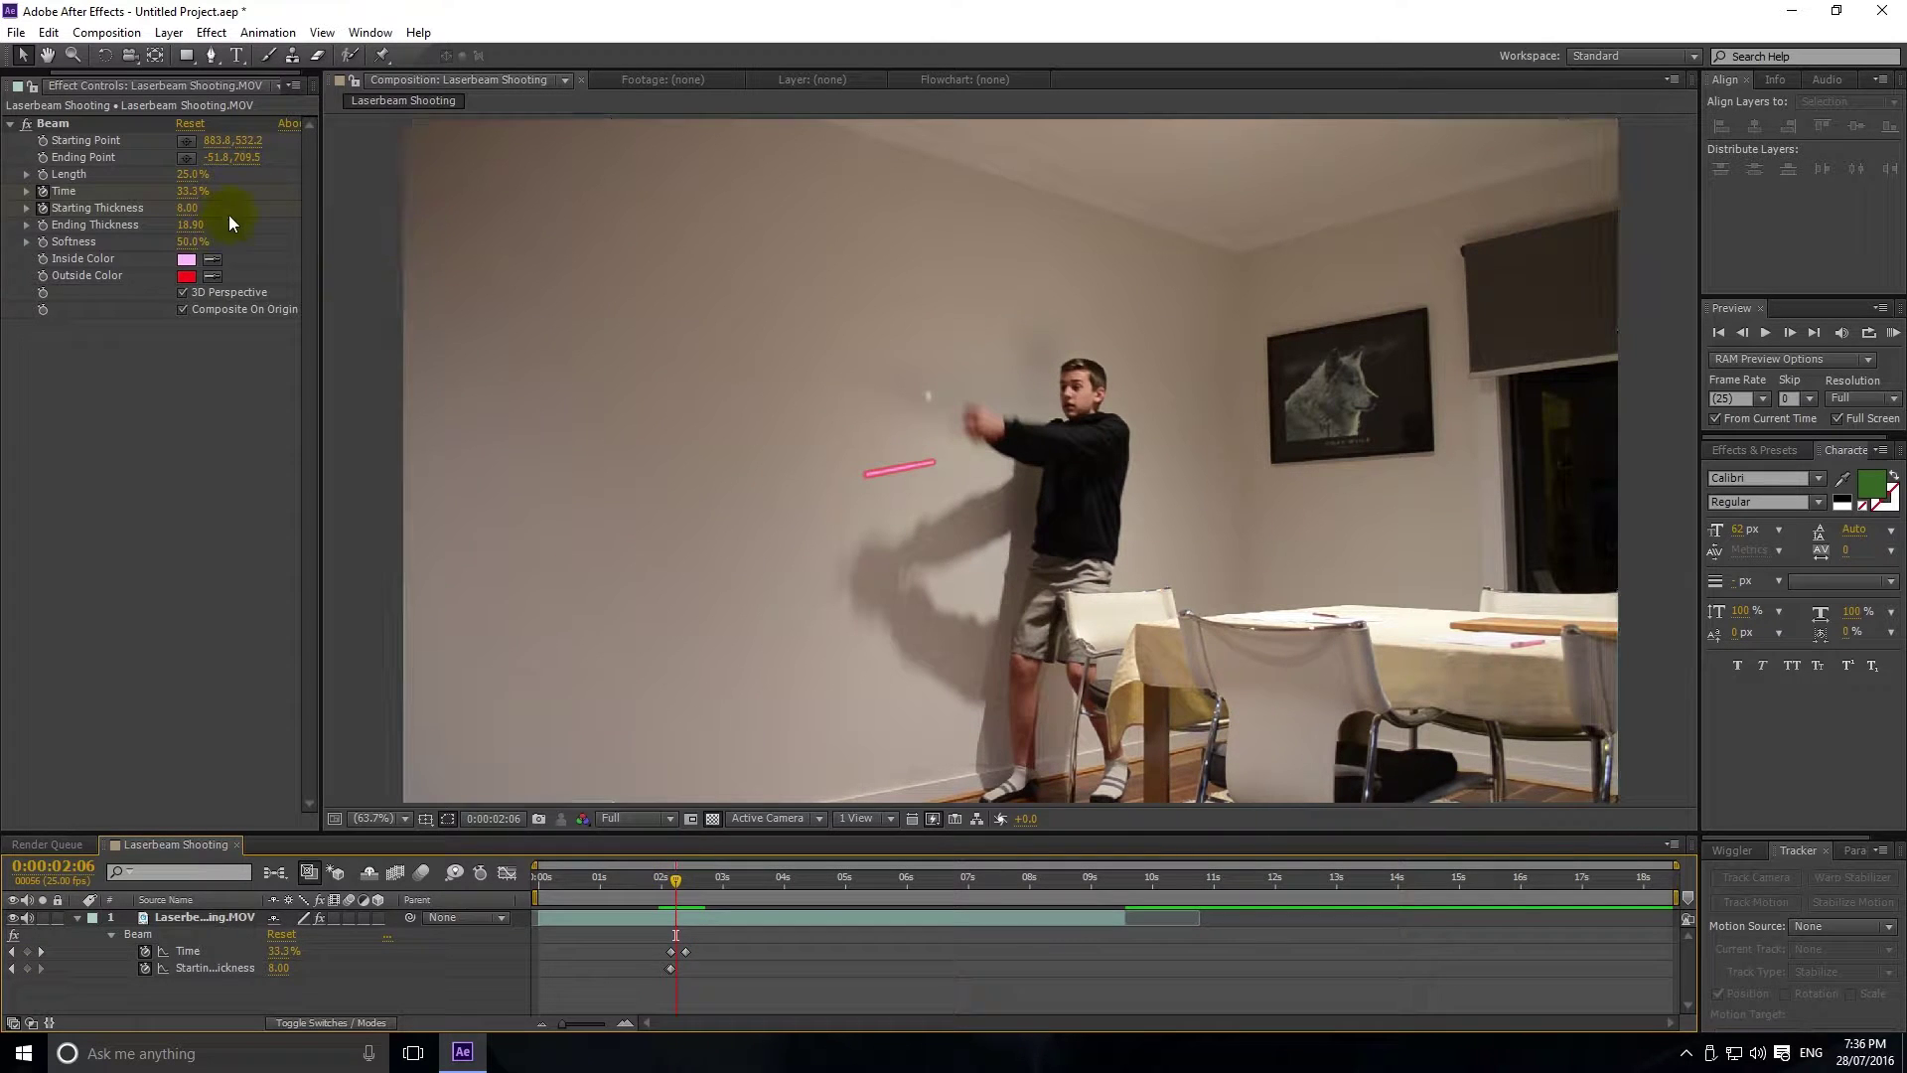
{"action": "left_click_drag", "start_coordinate": [190, 225], "coordinate": [131, 225]}
{"action": "left_click", "coordinate": [212, 455]}
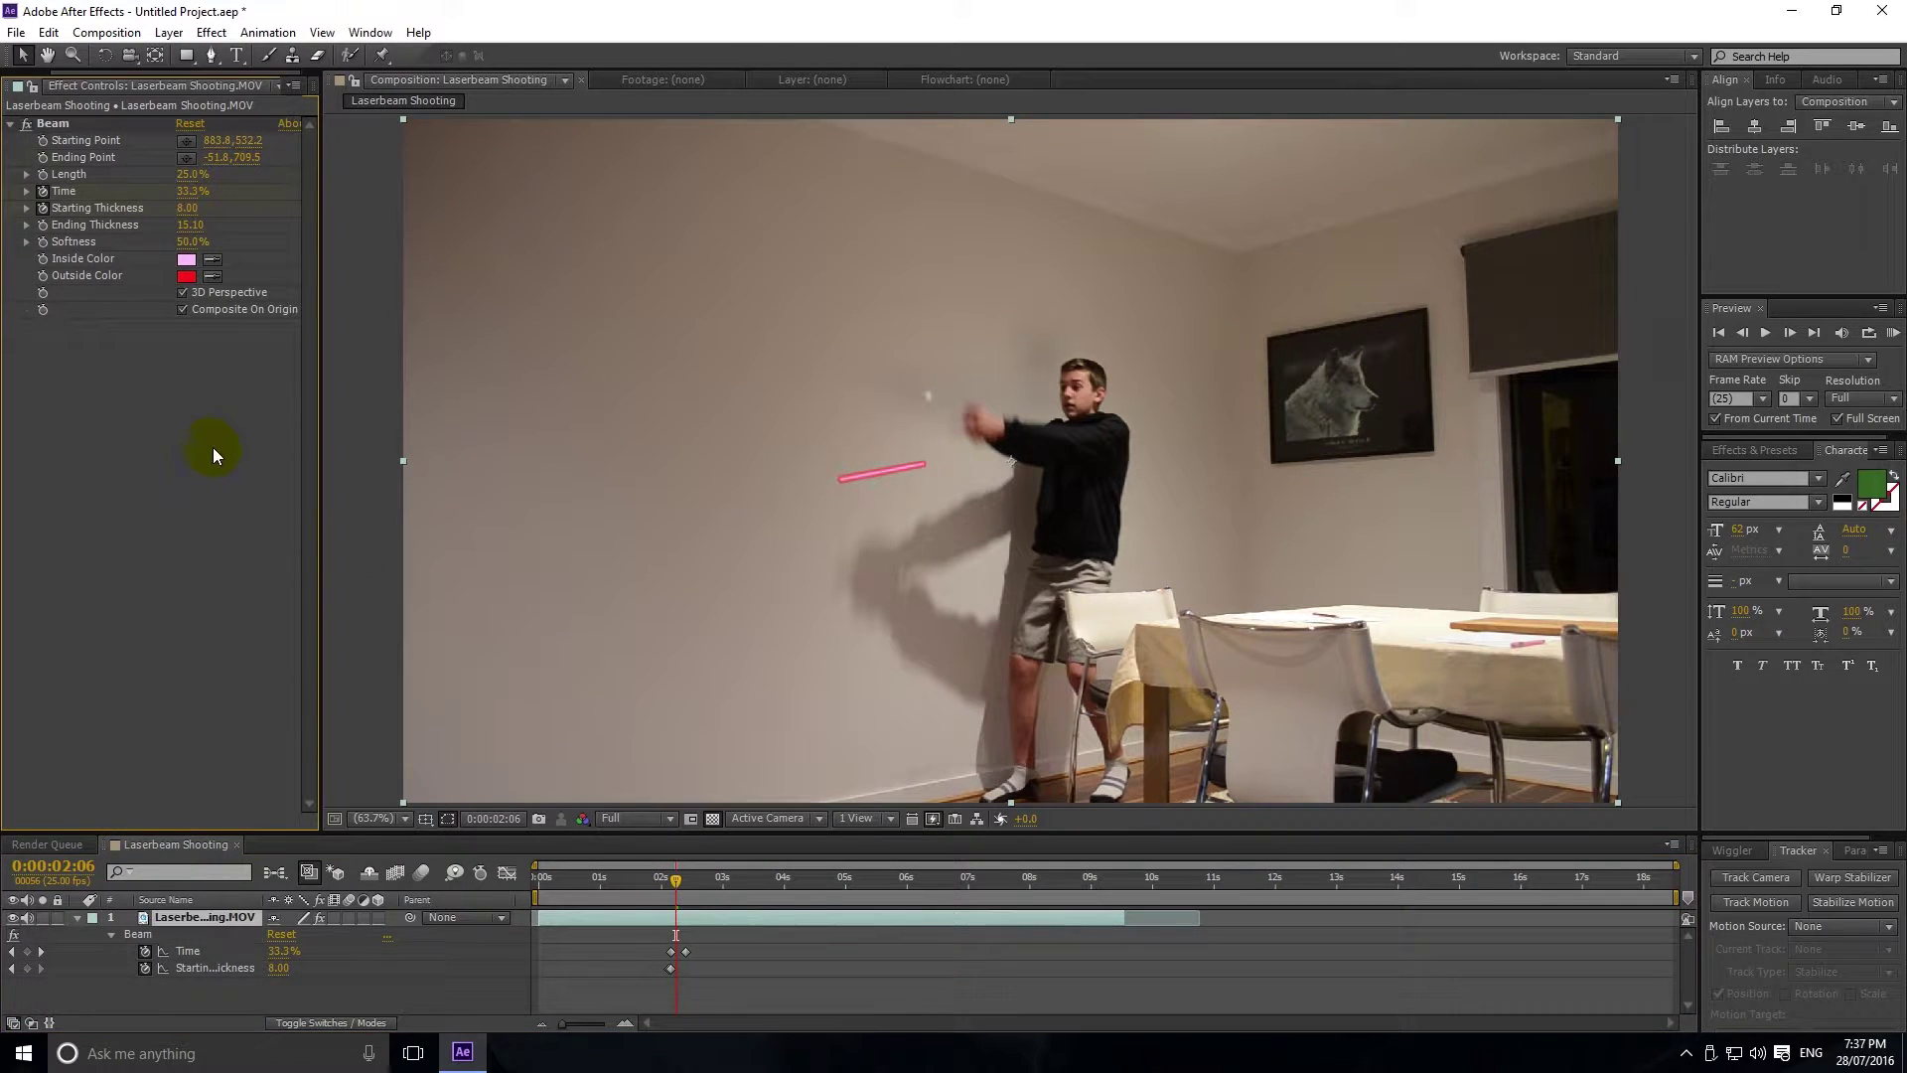
{"action": "mouse_move", "coordinate": [660, 884]}
{"action": "left_mouse_down"}
{"action": "mouse_move", "coordinate": [724, 878]}
{"action": "mouse_move", "coordinate": [679, 881]}
{"action": "left_mouse_up"}
{"action": "key", "text": "space"}
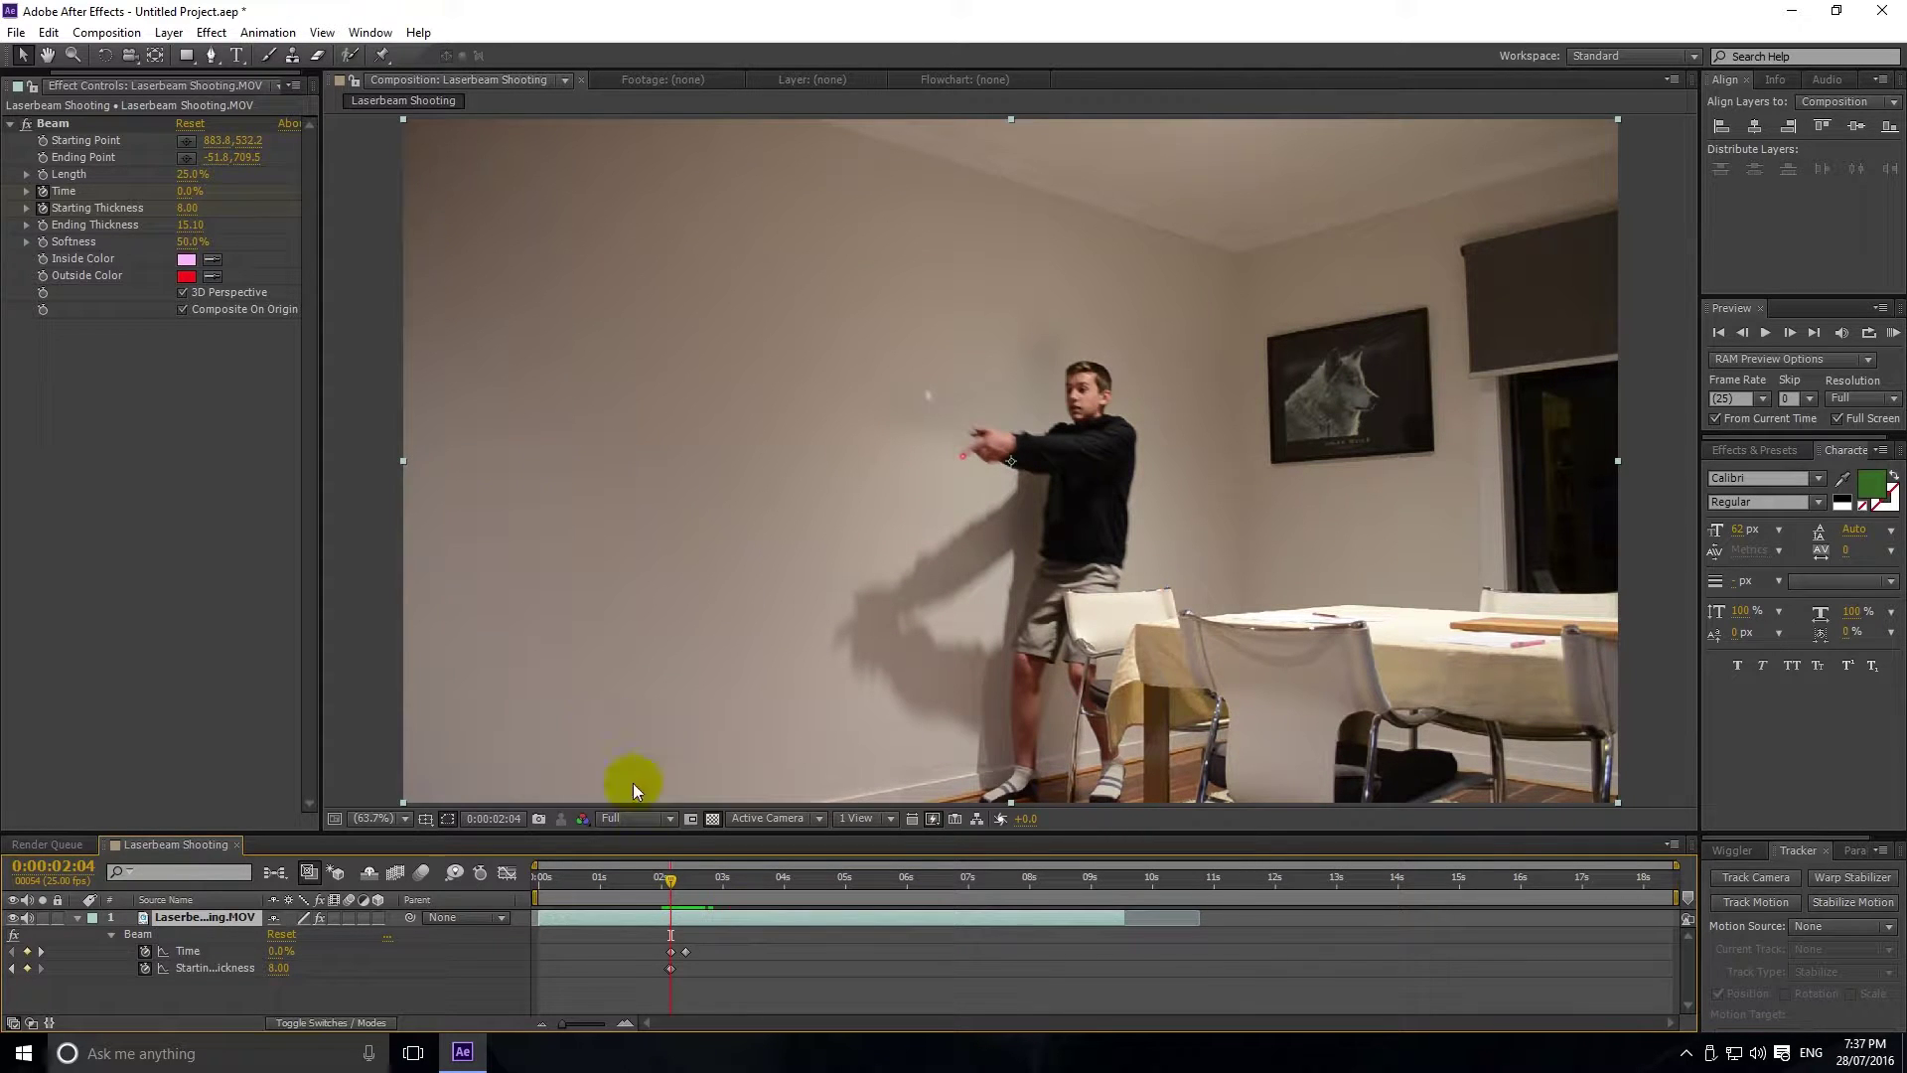
Step: At 0:00:02:05, realign the beam's starting point onto the pointing hands
{"action": "left_click_drag", "start_coordinate": [668, 876], "coordinate": [670, 876]}
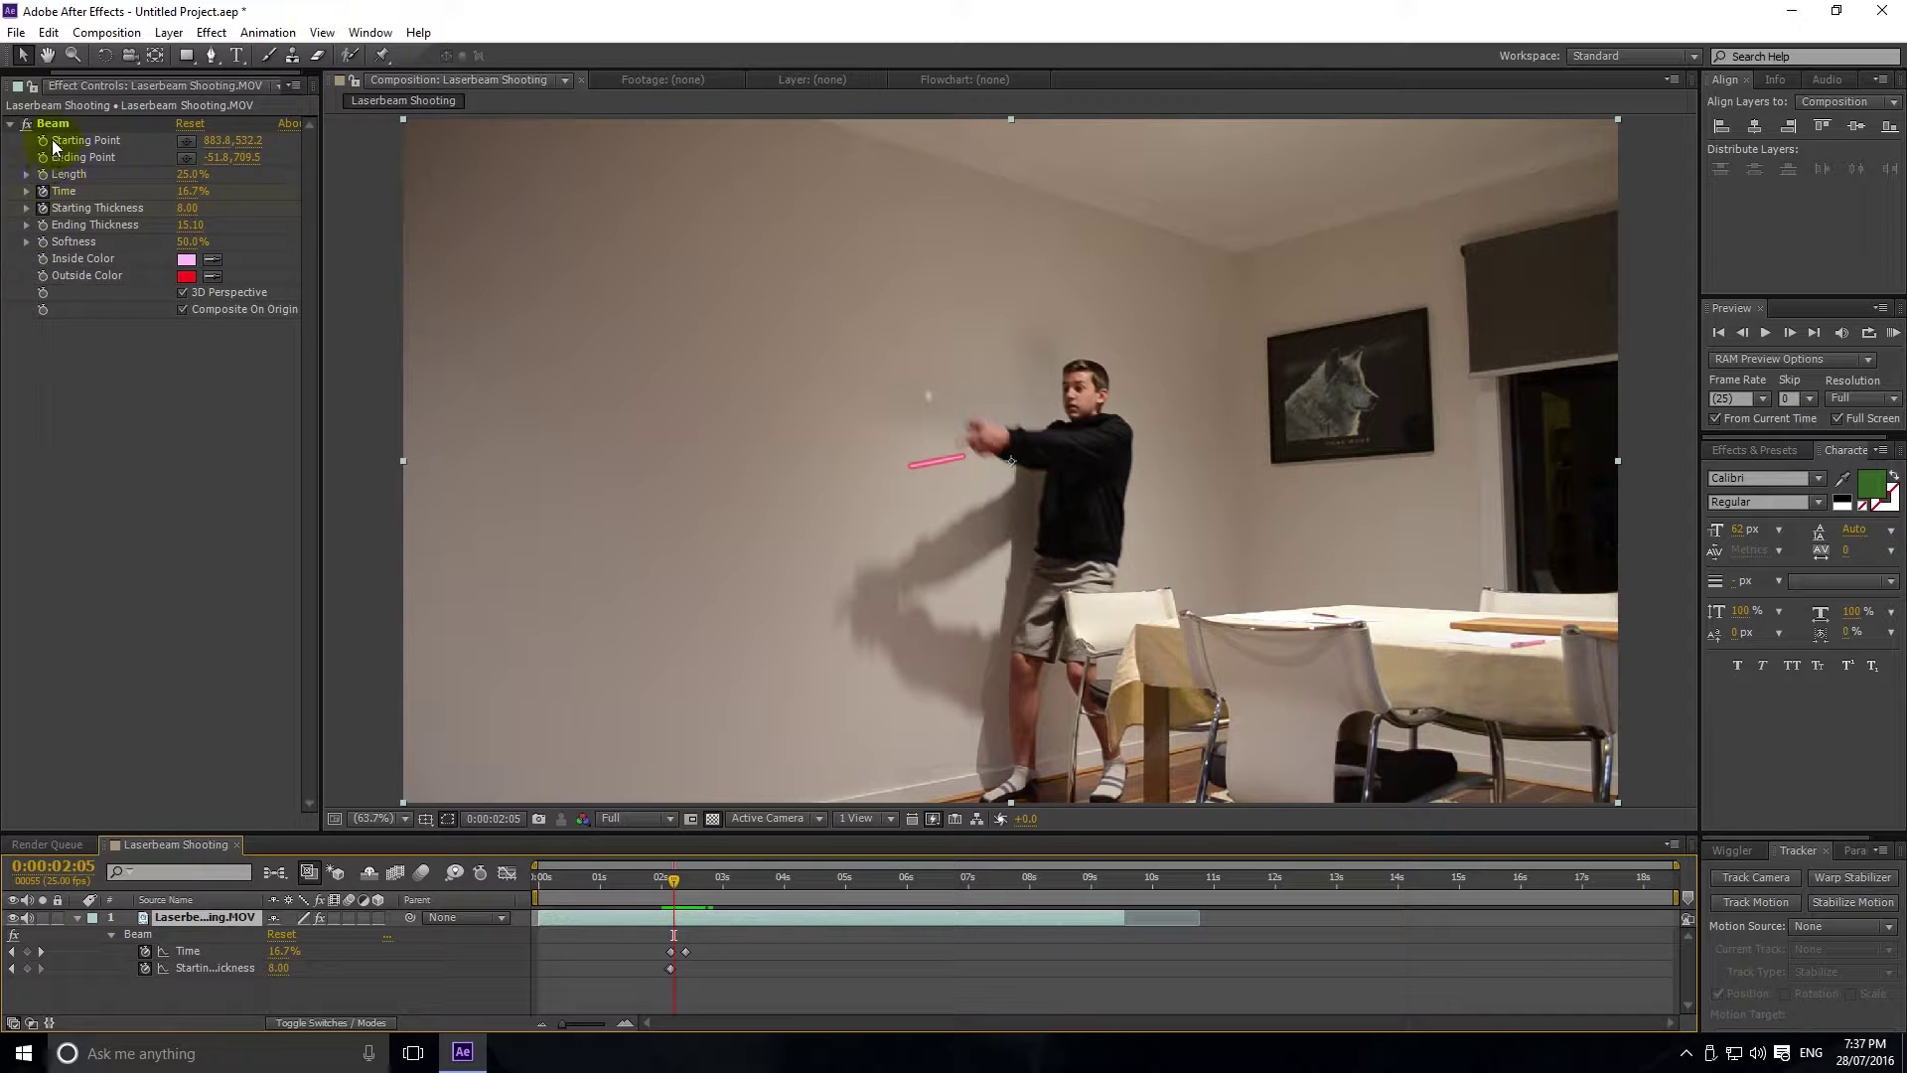
{"action": "left_click", "coordinate": [183, 141]}
{"action": "left_click", "coordinate": [185, 142]}
{"action": "mouse_move", "coordinate": [978, 479]}
{"action": "left_mouse_down"}
{"action": "mouse_move", "coordinate": [971, 438]}
{"action": "mouse_move", "coordinate": [959, 452]}
{"action": "left_mouse_up"}
{"action": "left_click", "coordinate": [606, 952]}
{"action": "left_click_drag", "start_coordinate": [672, 875], "coordinate": [671, 872]}
{"action": "left_click", "coordinate": [1012, 459]}
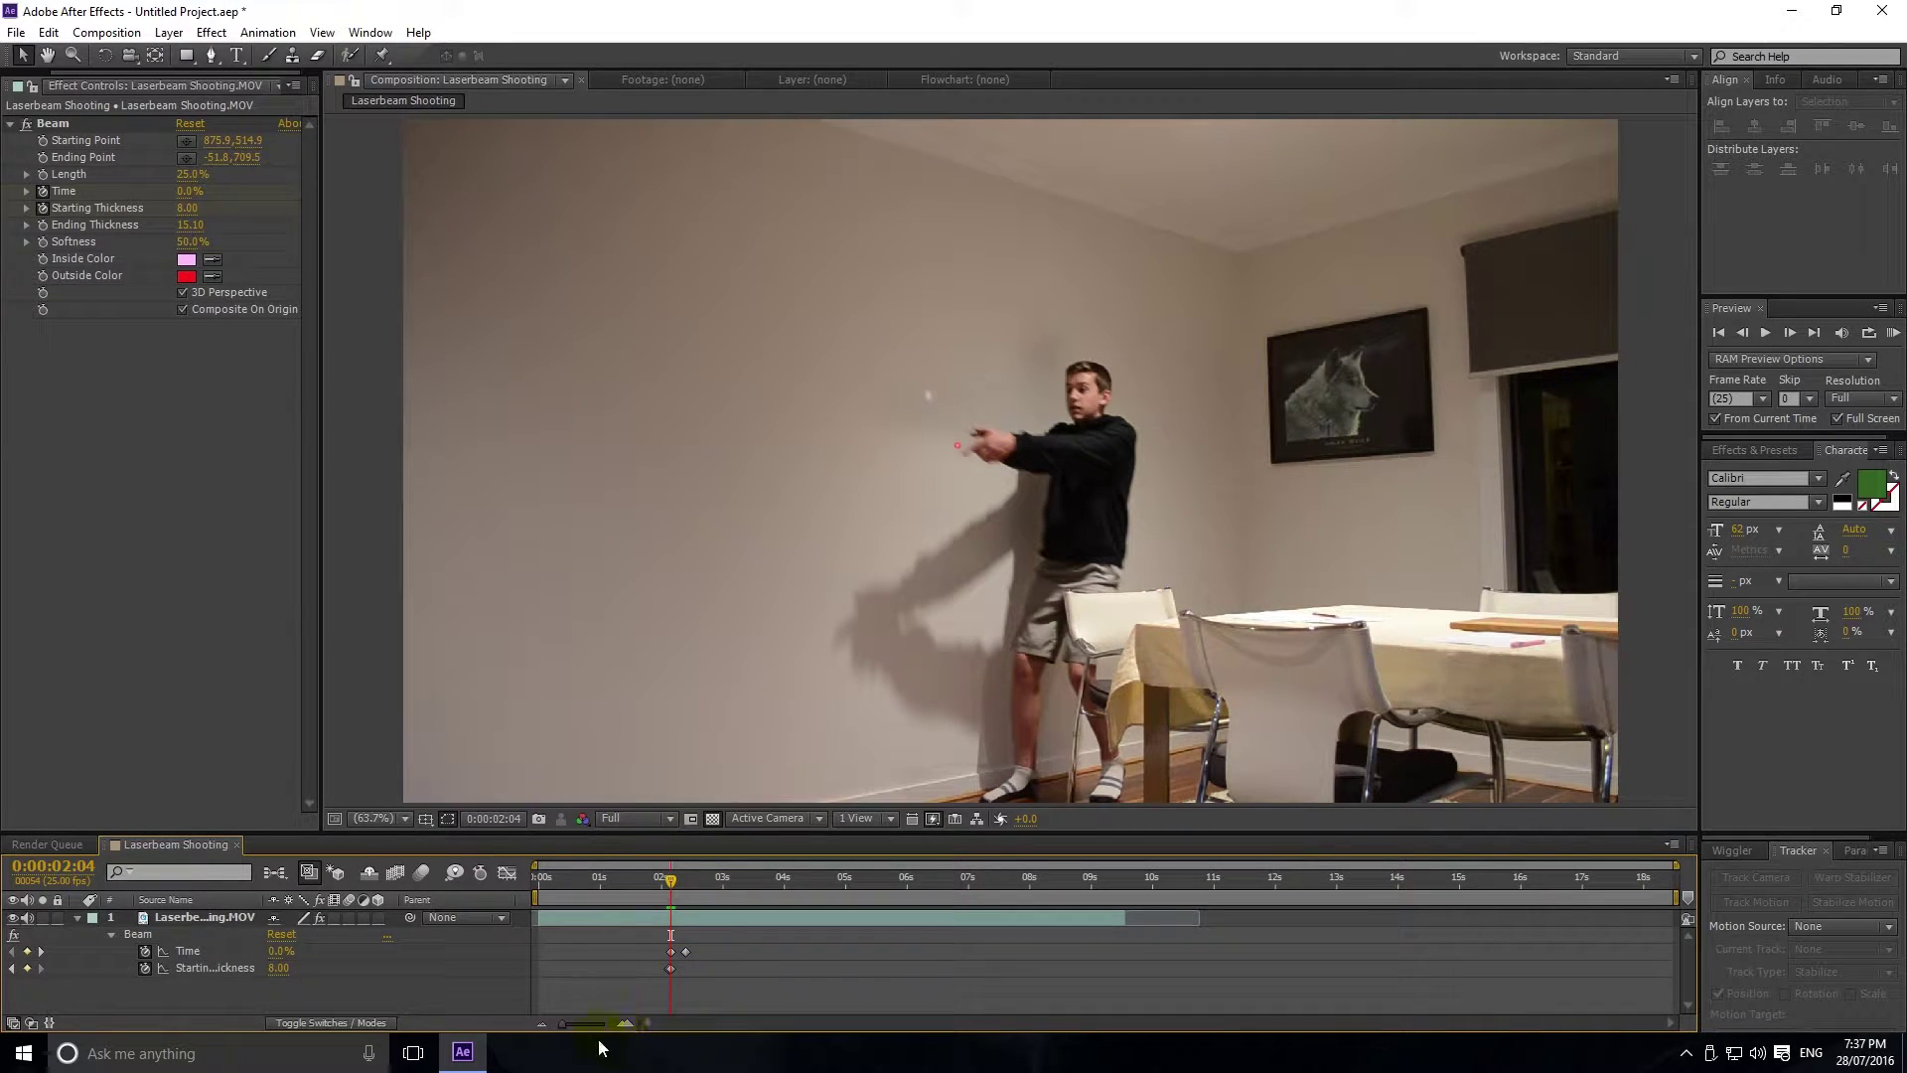
Step: Zoom the timeline to frames and step through the beam around 0:00:02:06
{"action": "left_click_drag", "start_coordinate": [563, 1023], "coordinate": [599, 1026]}
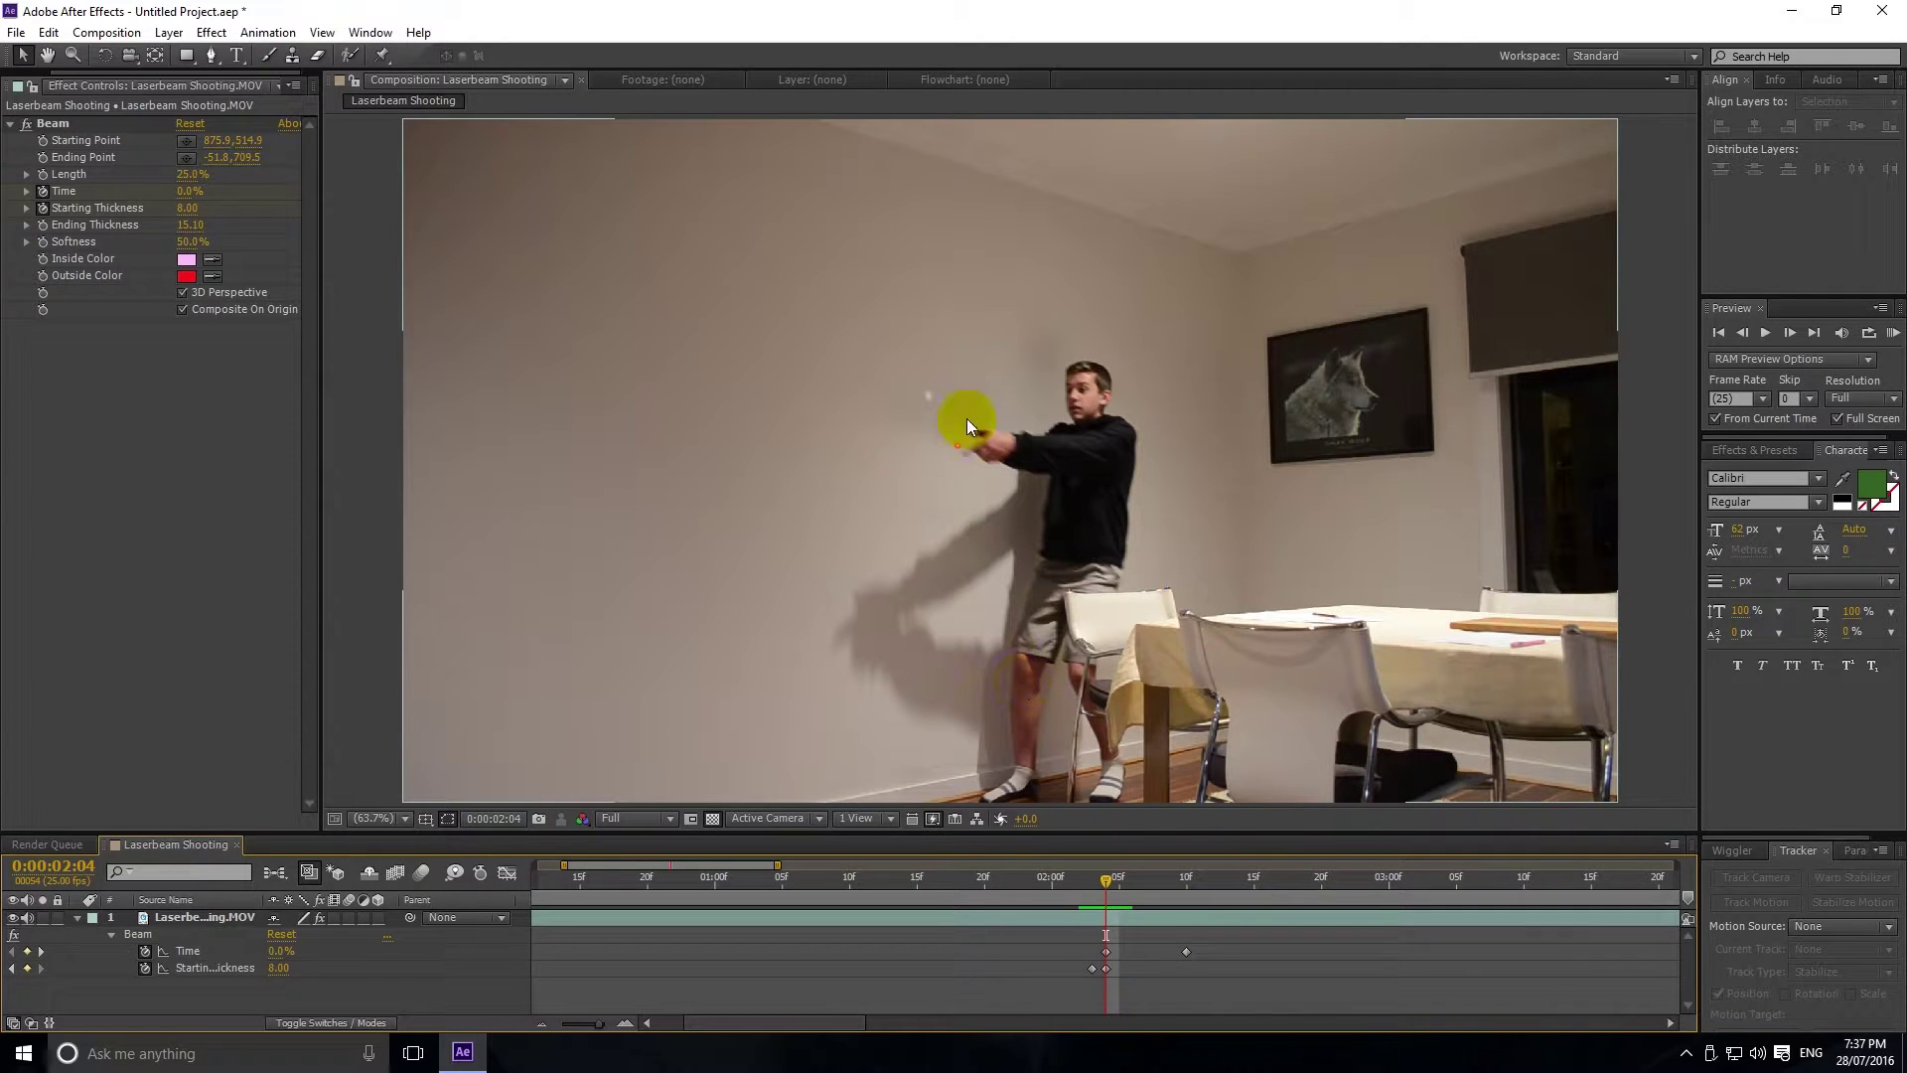
{"action": "left_click_drag", "start_coordinate": [1136, 961], "coordinate": [1083, 981]}
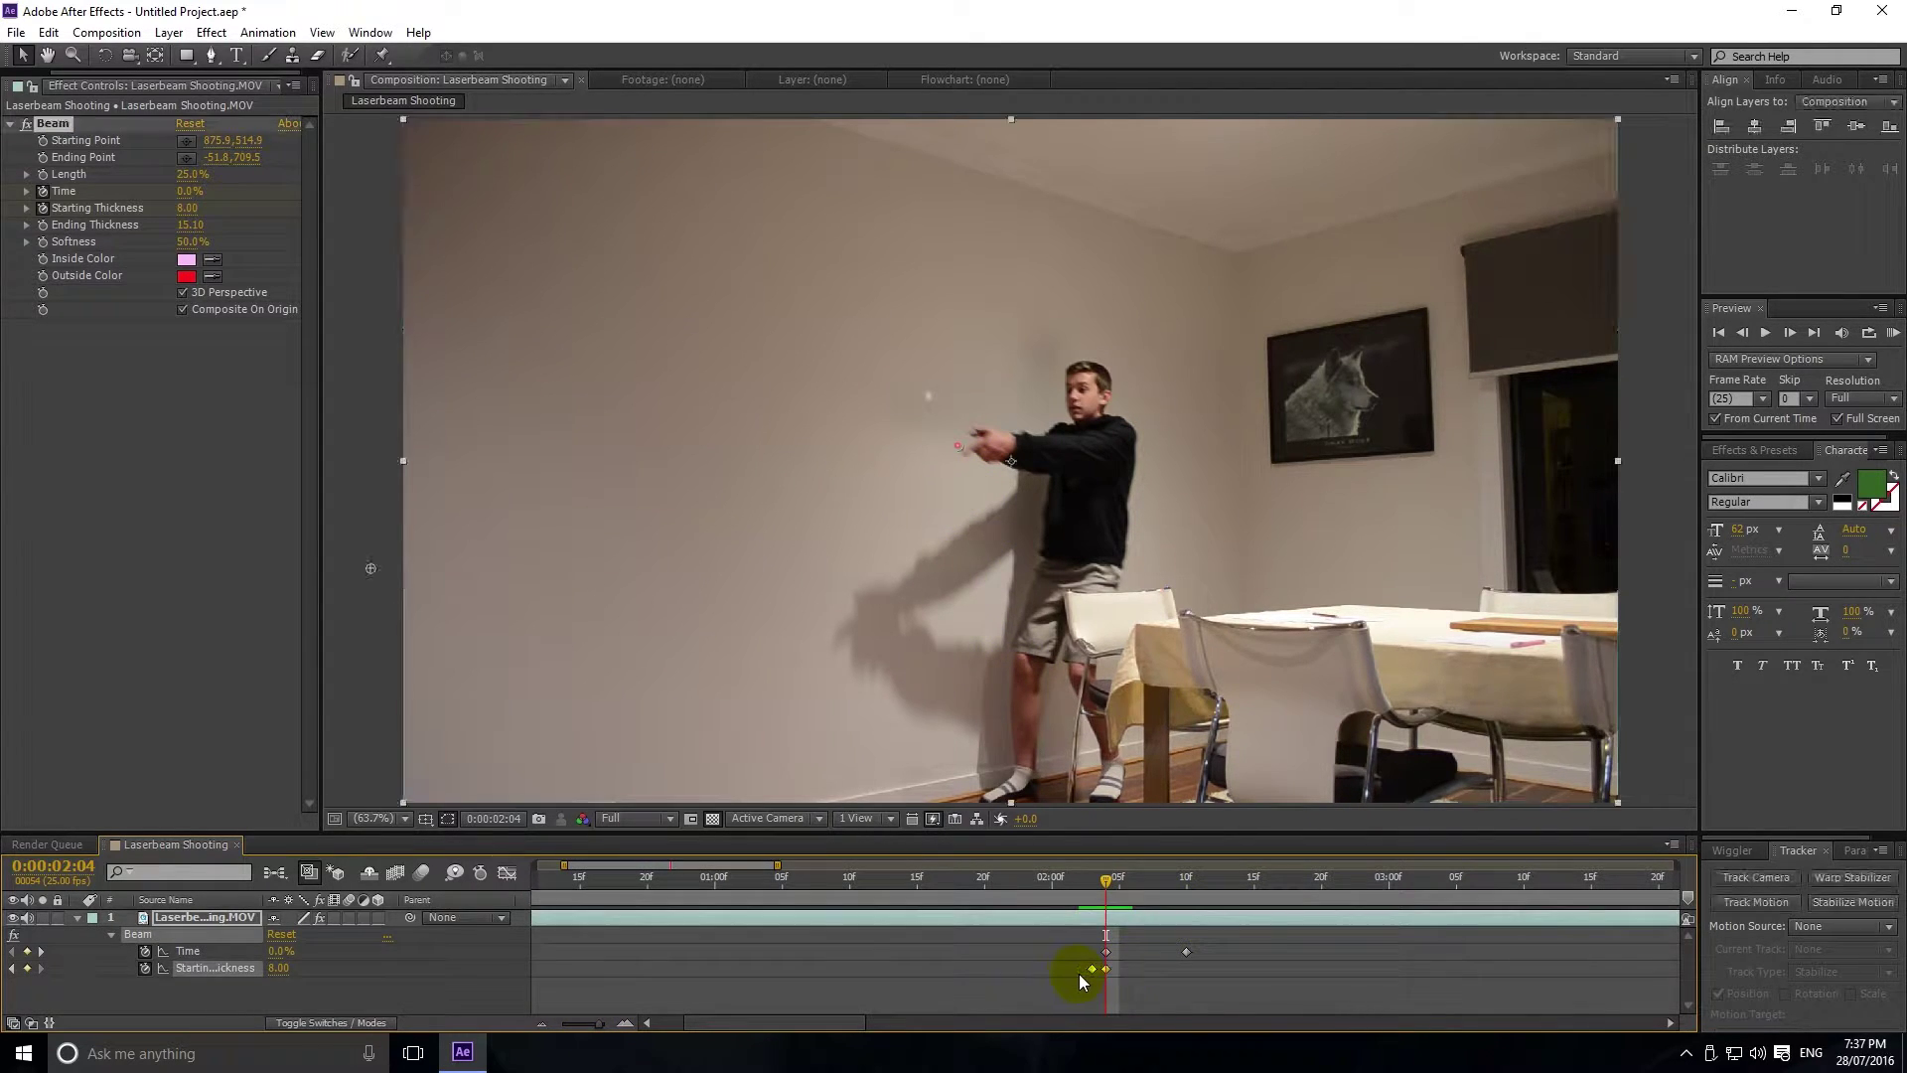
{"action": "left_click", "coordinate": [1112, 993]}
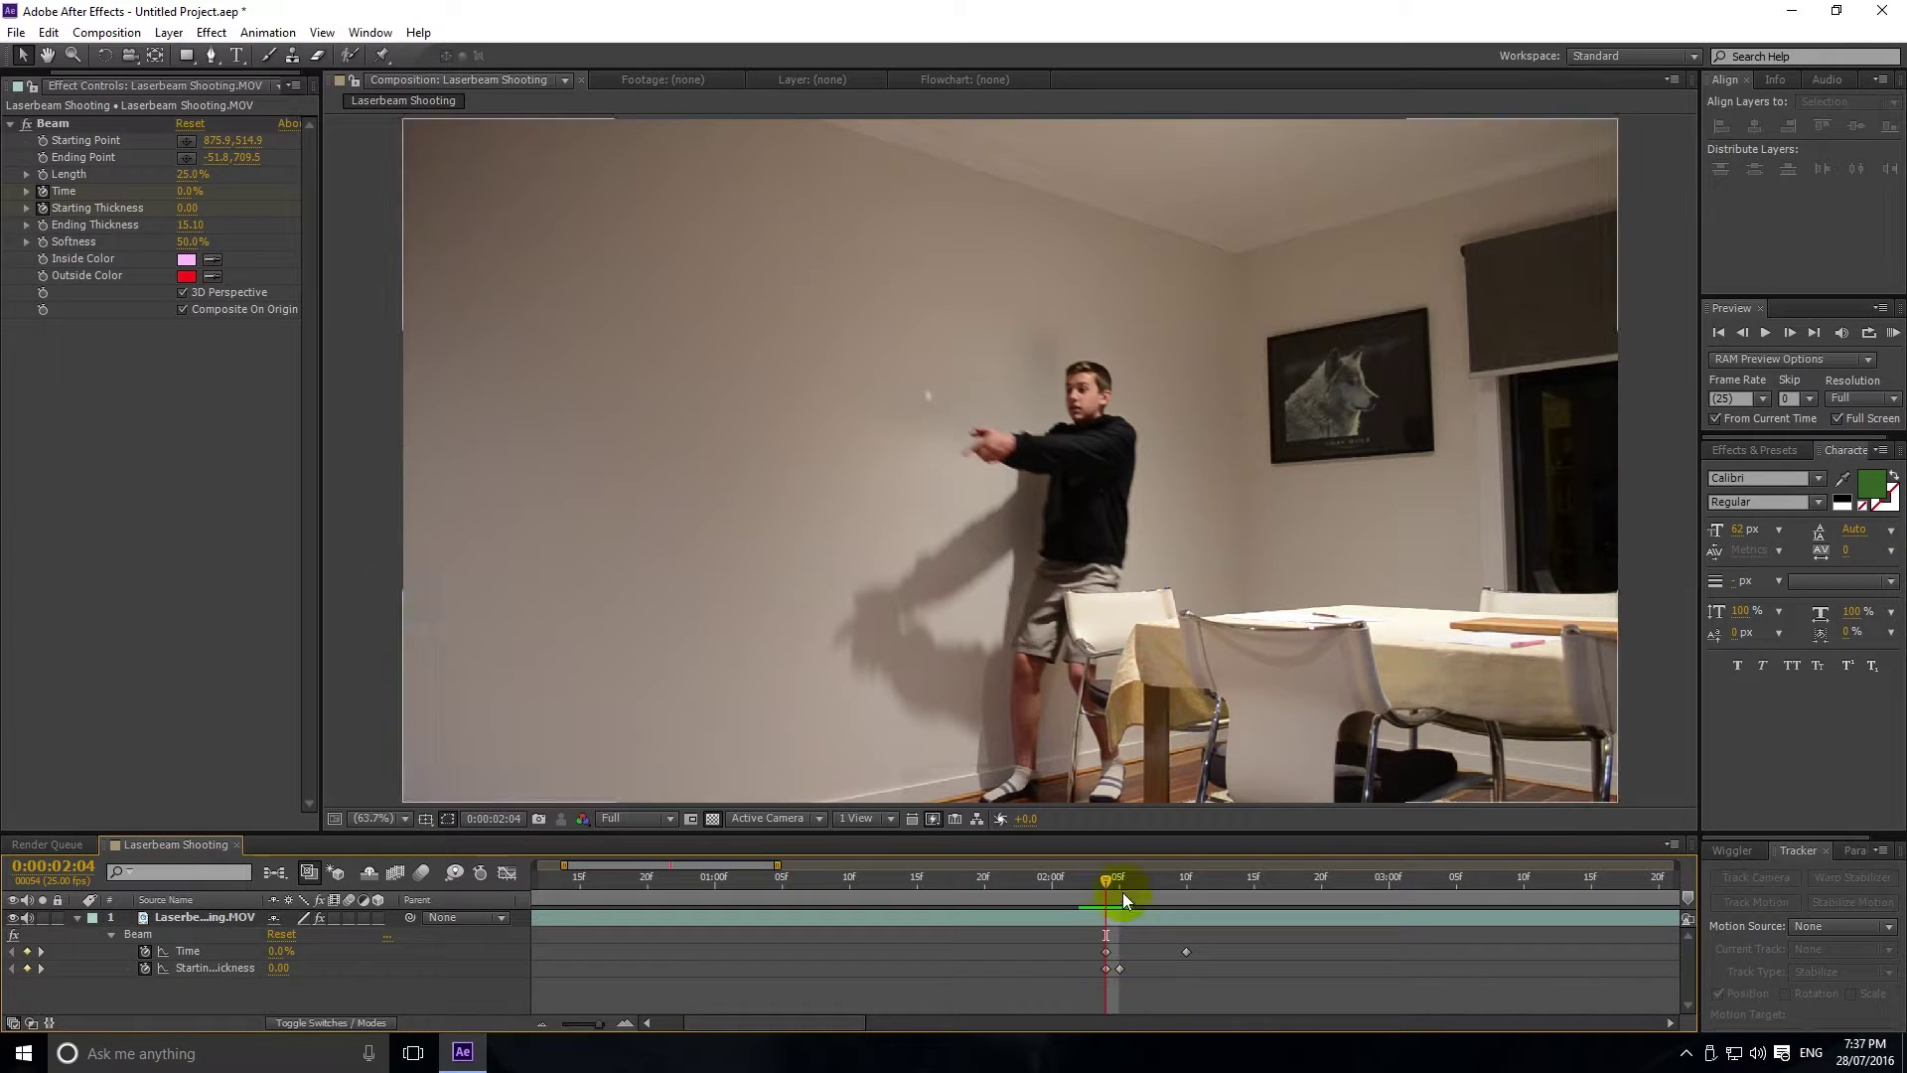
{"action": "left_click", "coordinate": [1118, 880]}
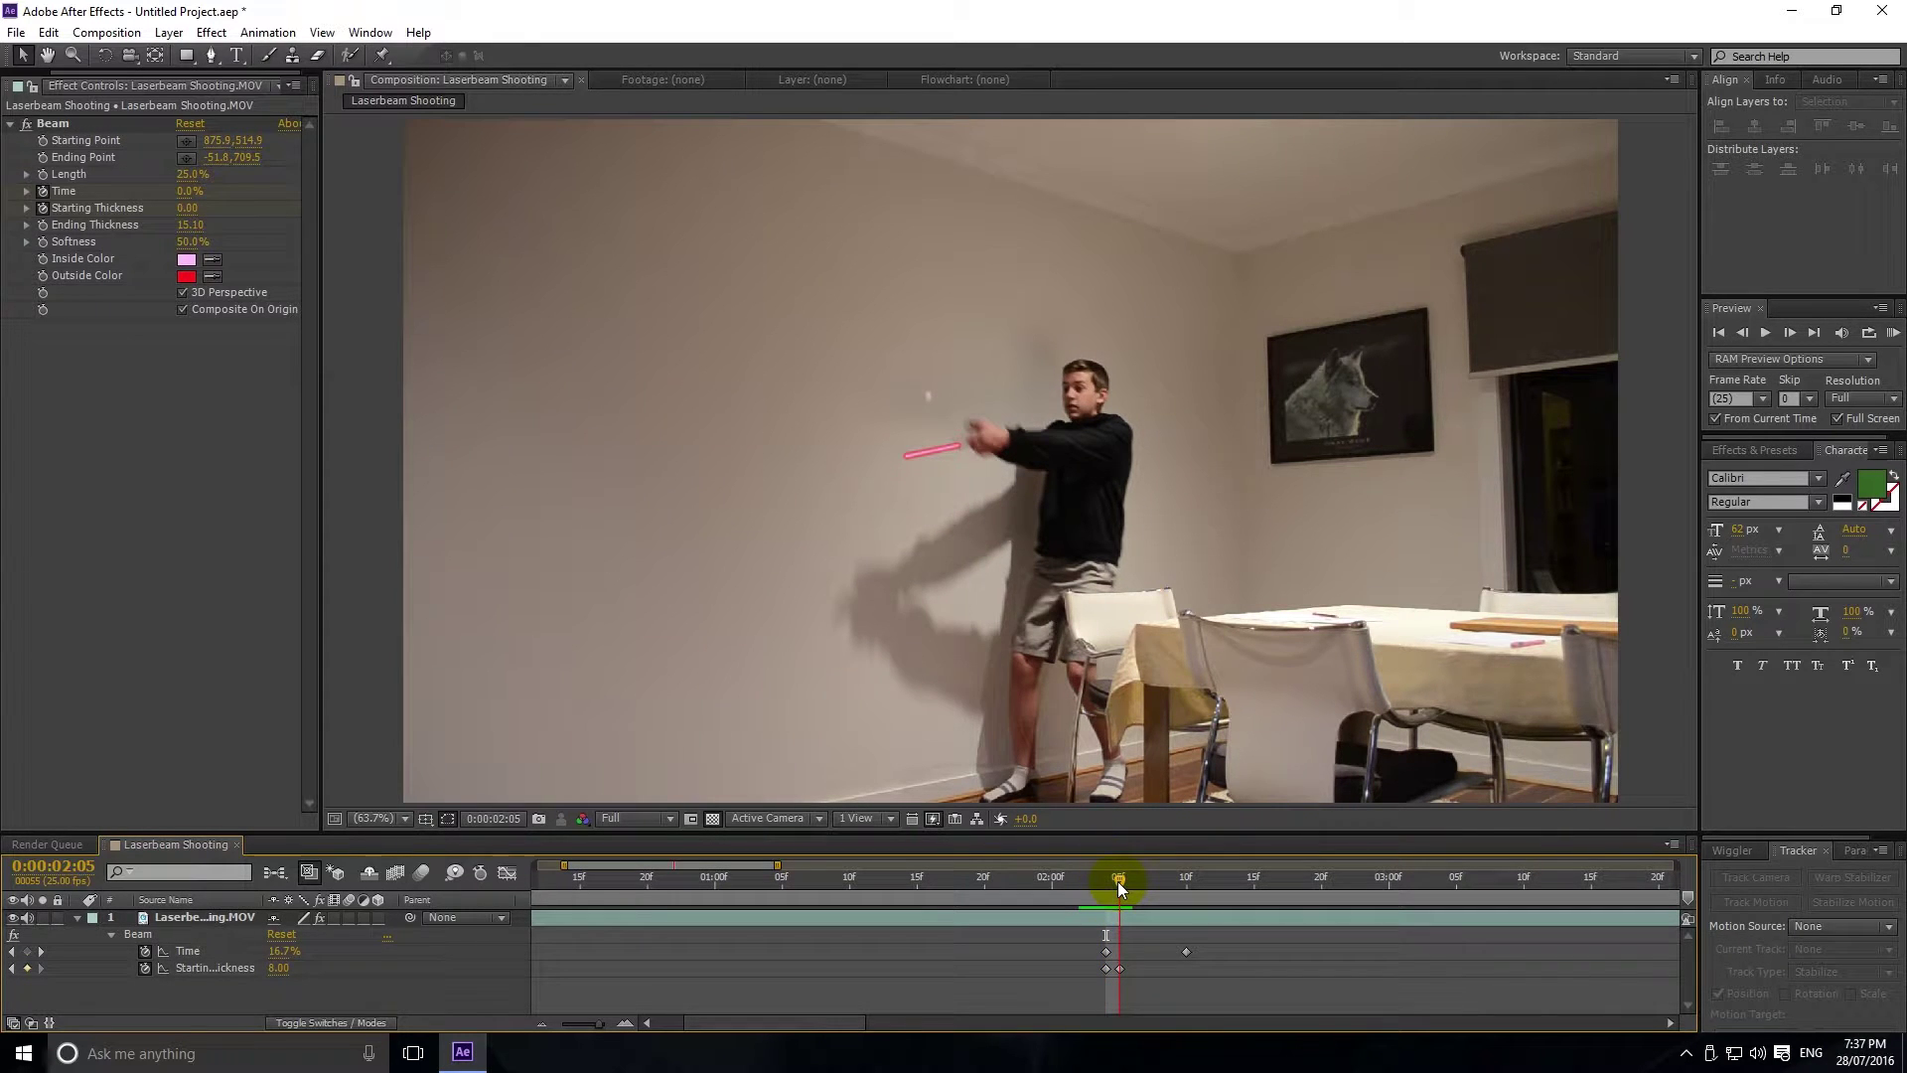
{"action": "left_click", "coordinate": [1109, 884]}
{"action": "mouse_move", "coordinate": [1109, 884]}
{"action": "left_mouse_down"}
{"action": "mouse_move", "coordinate": [1137, 884]}
{"action": "mouse_move", "coordinate": [391, 884]}
{"action": "left_mouse_up"}
Step: Zoom the timeline out to whole seconds and play the RAM preview
{"action": "left_click_drag", "start_coordinate": [599, 1023], "coordinate": [594, 1011]}
{"action": "key", "text": "space"}
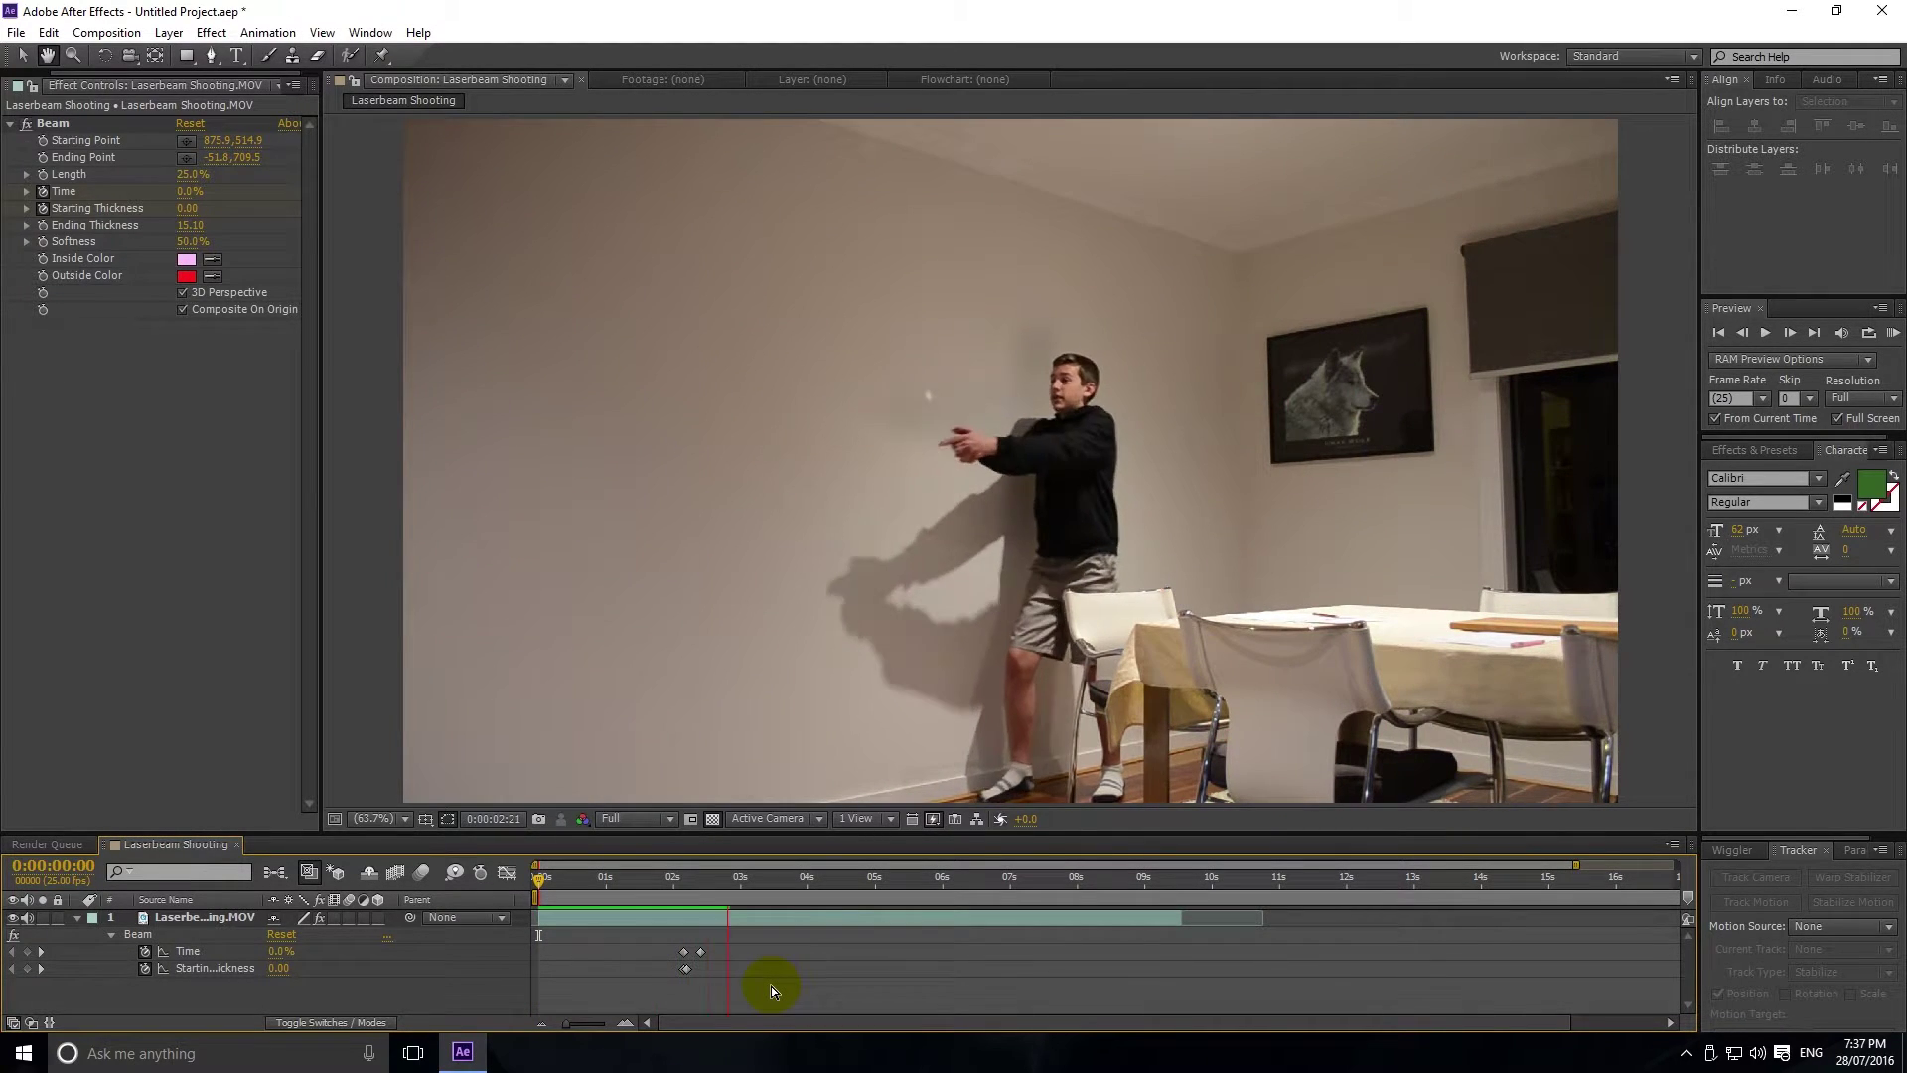
{"action": "key", "text": "space"}
{"action": "mouse_move", "coordinate": [735, 882]}
{"action": "left_mouse_down"}
{"action": "mouse_move", "coordinate": [654, 880]}
{"action": "mouse_move", "coordinate": [773, 878]}
{"action": "mouse_move", "coordinate": [706, 861]}
{"action": "mouse_move", "coordinate": [732, 865]}
{"action": "mouse_move", "coordinate": [730, 887]}
{"action": "mouse_move", "coordinate": [741, 871]}
{"action": "left_mouse_up"}
{"action": "key", "text": "space"}
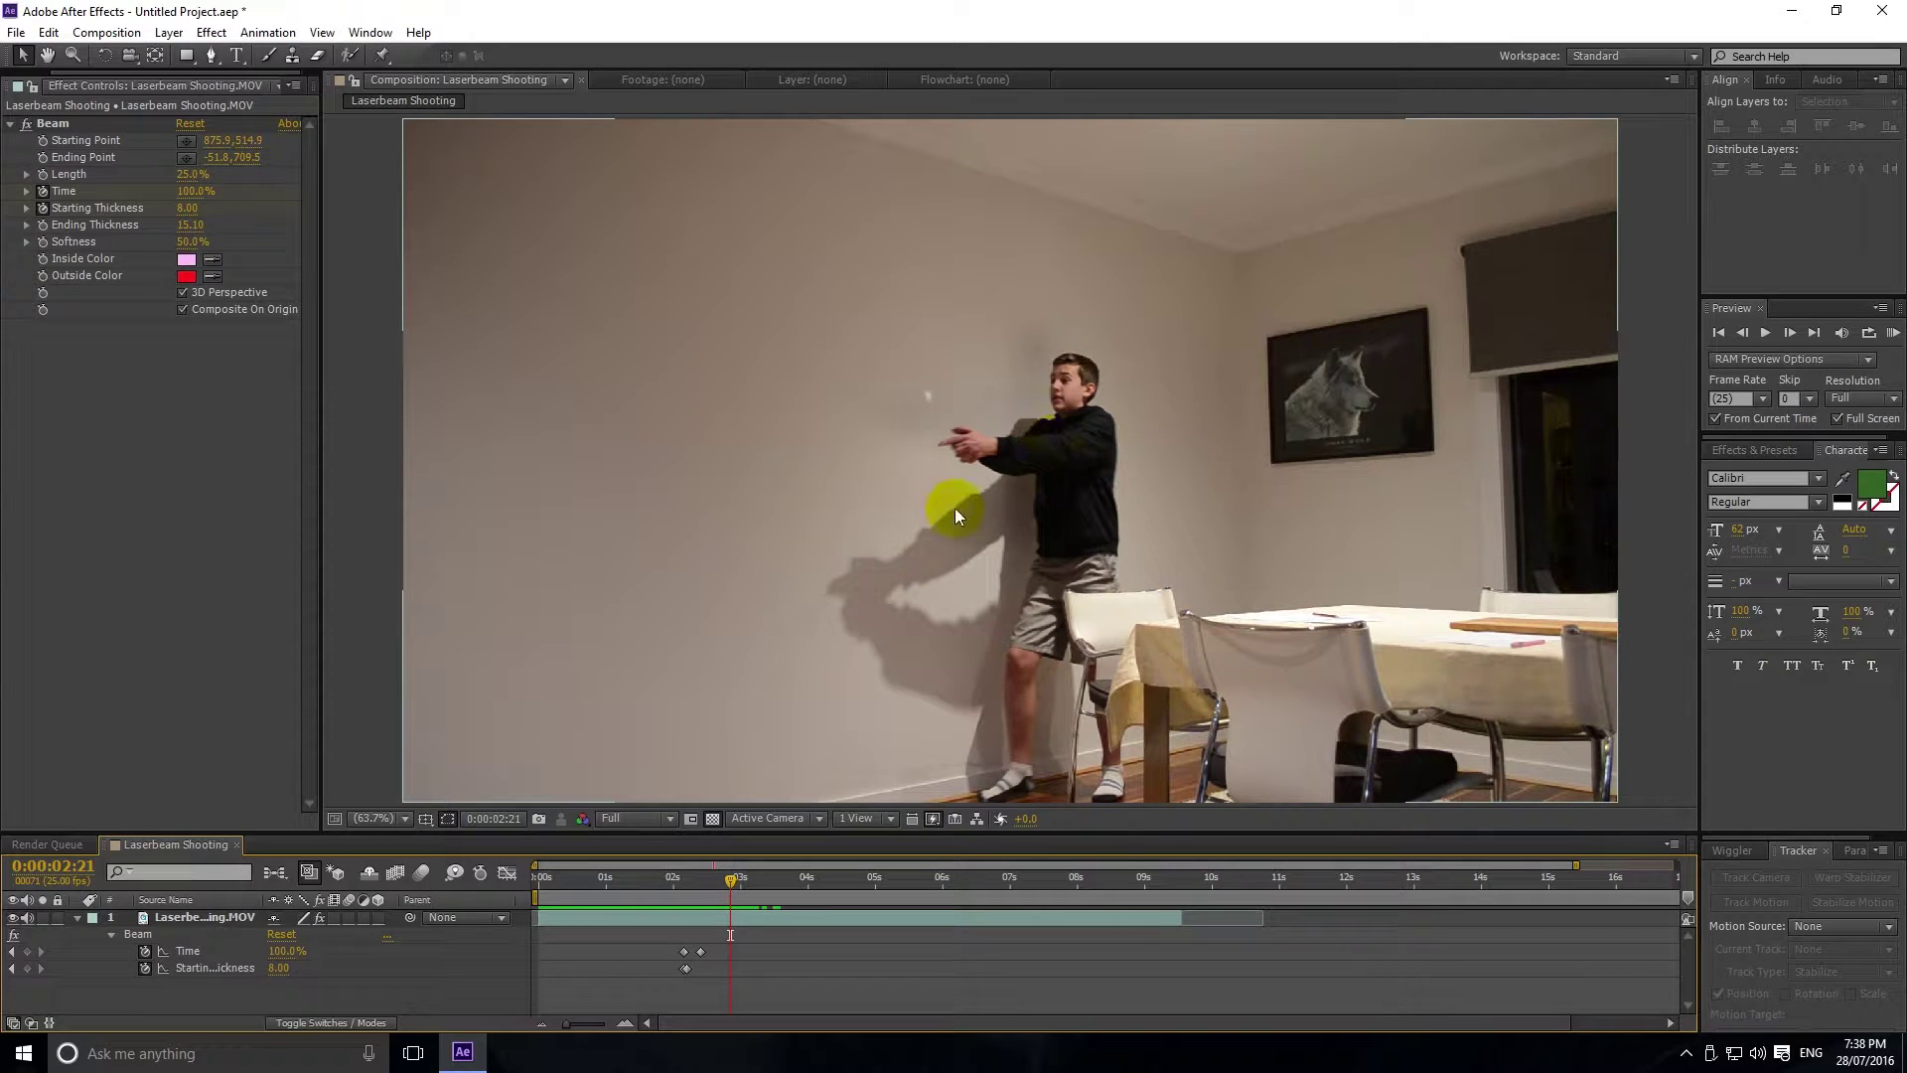
Step: Collapse the first Beam and apply a second Beam effect from Effect > Generate
{"action": "left_click", "coordinate": [11, 126]}
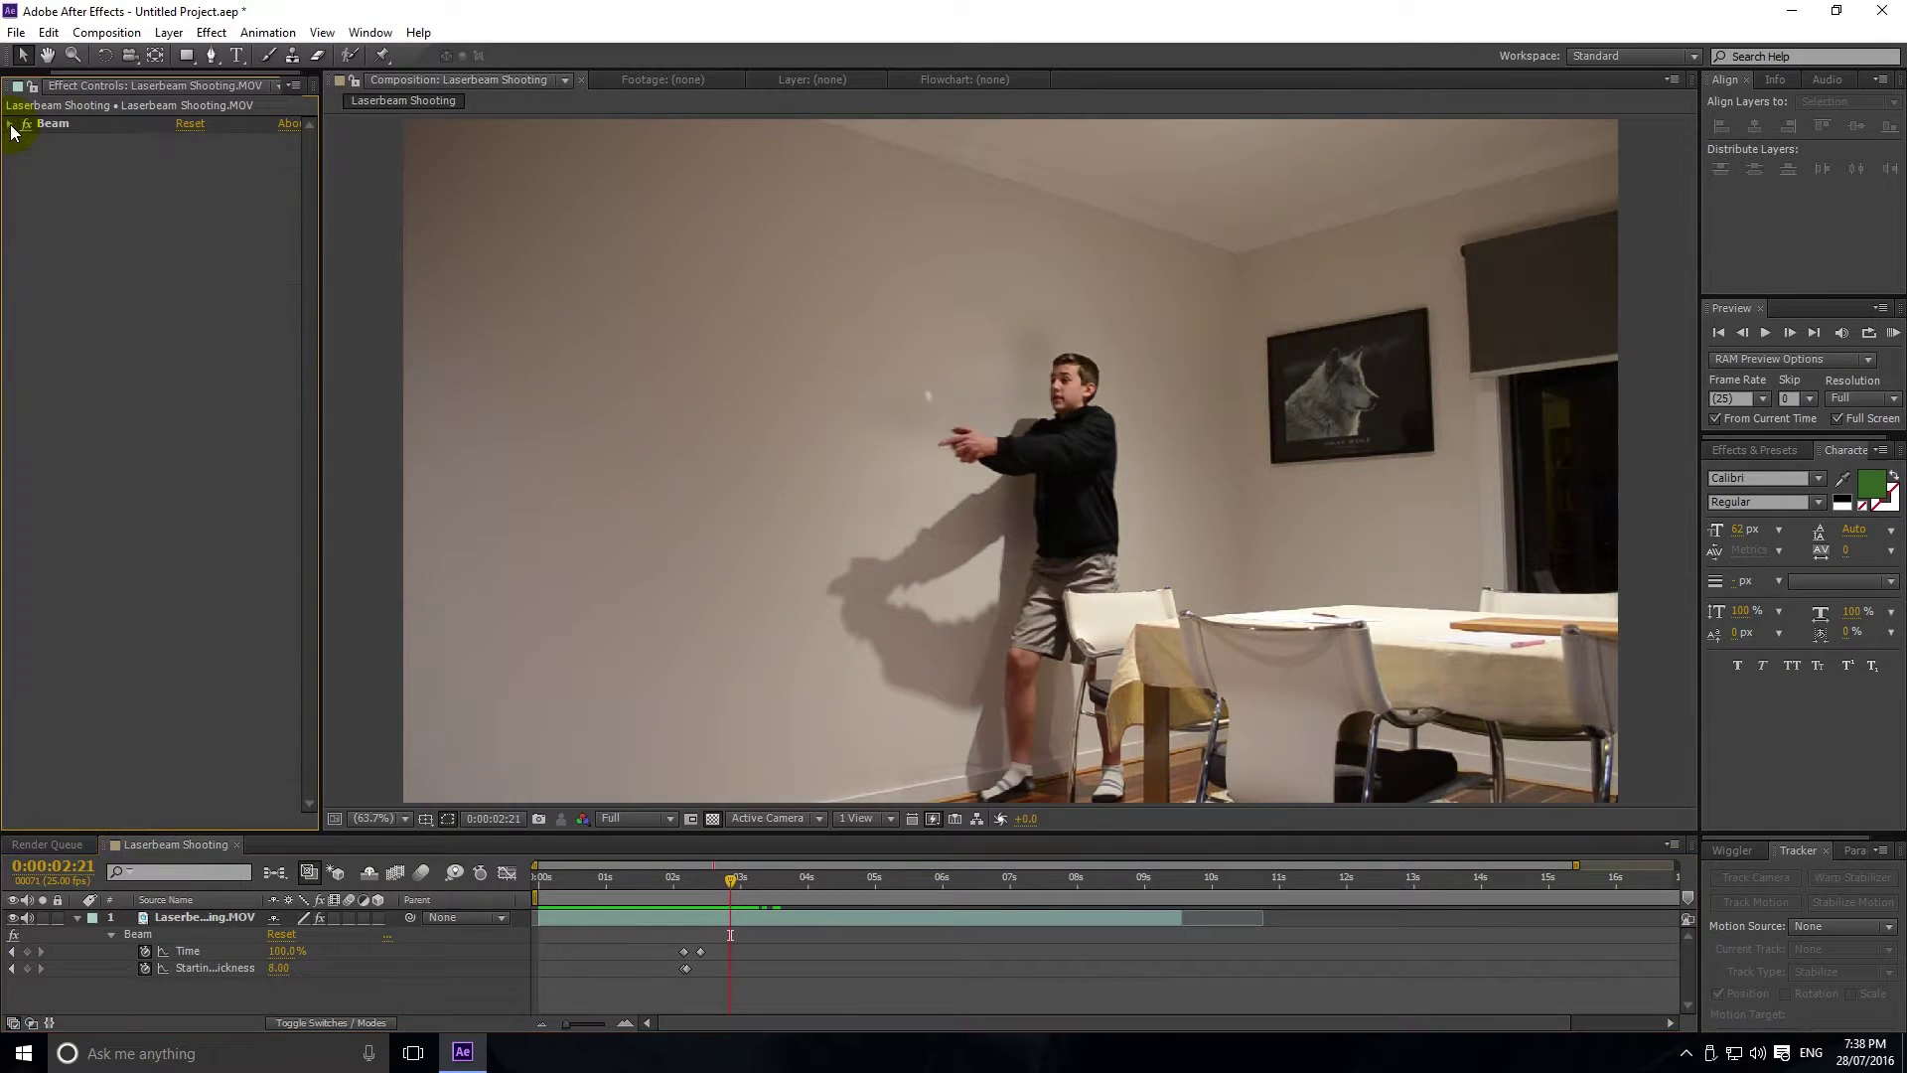
{"action": "left_click", "coordinate": [210, 32]}
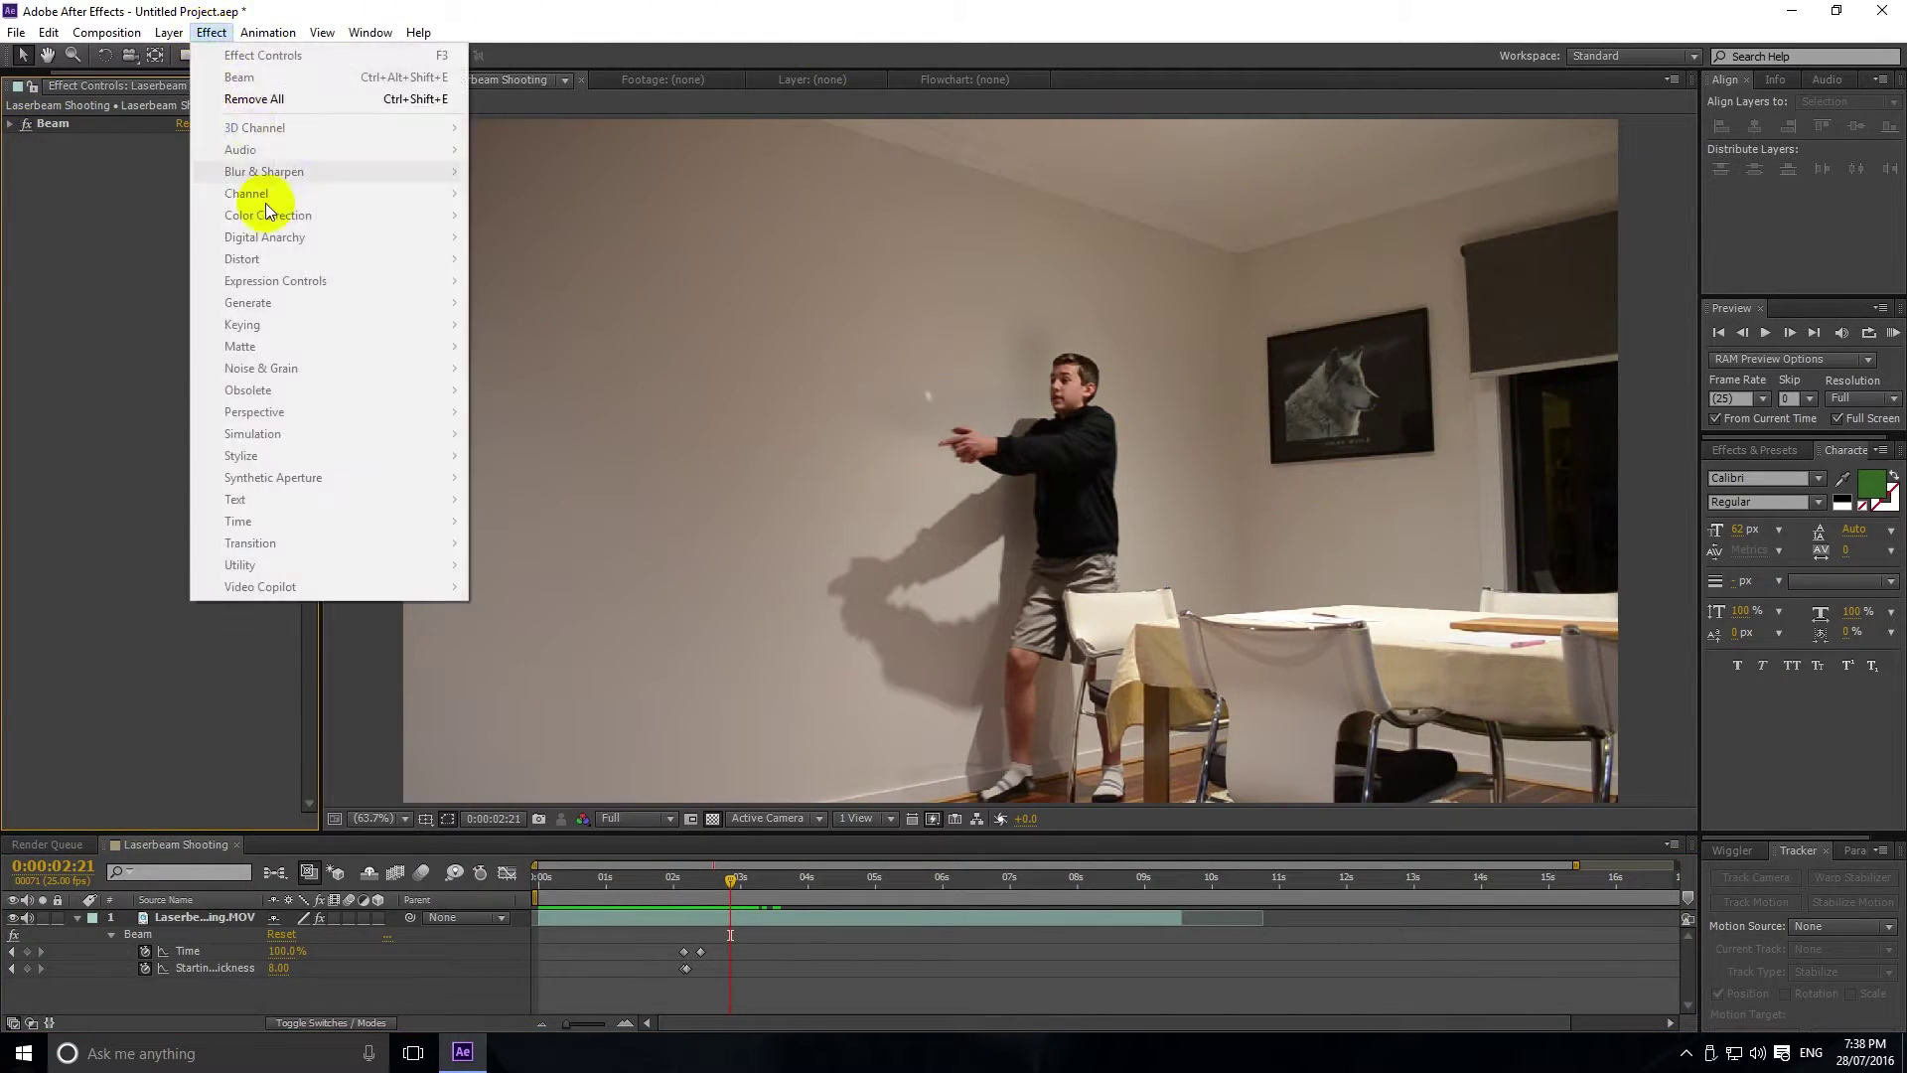
{"action": "key", "text": "Escape"}
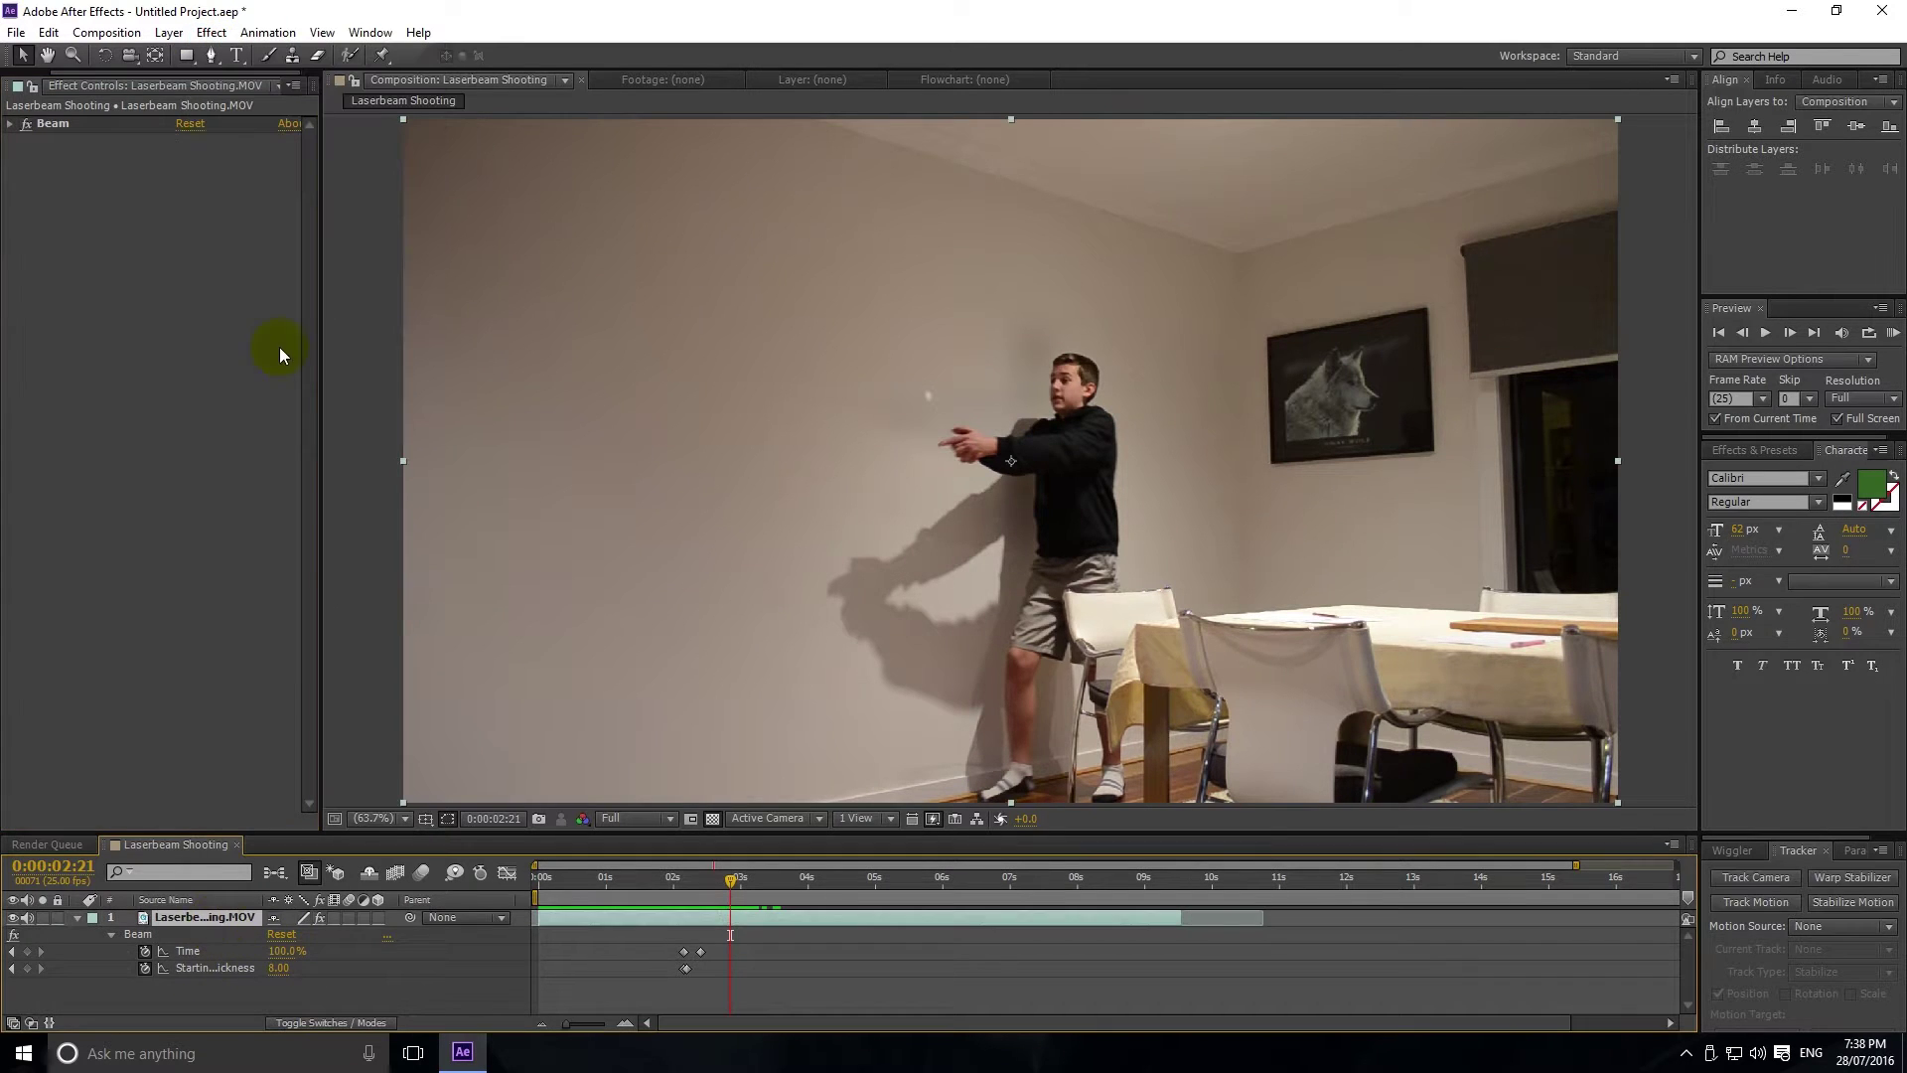
{"action": "left_click", "coordinate": [219, 36]}
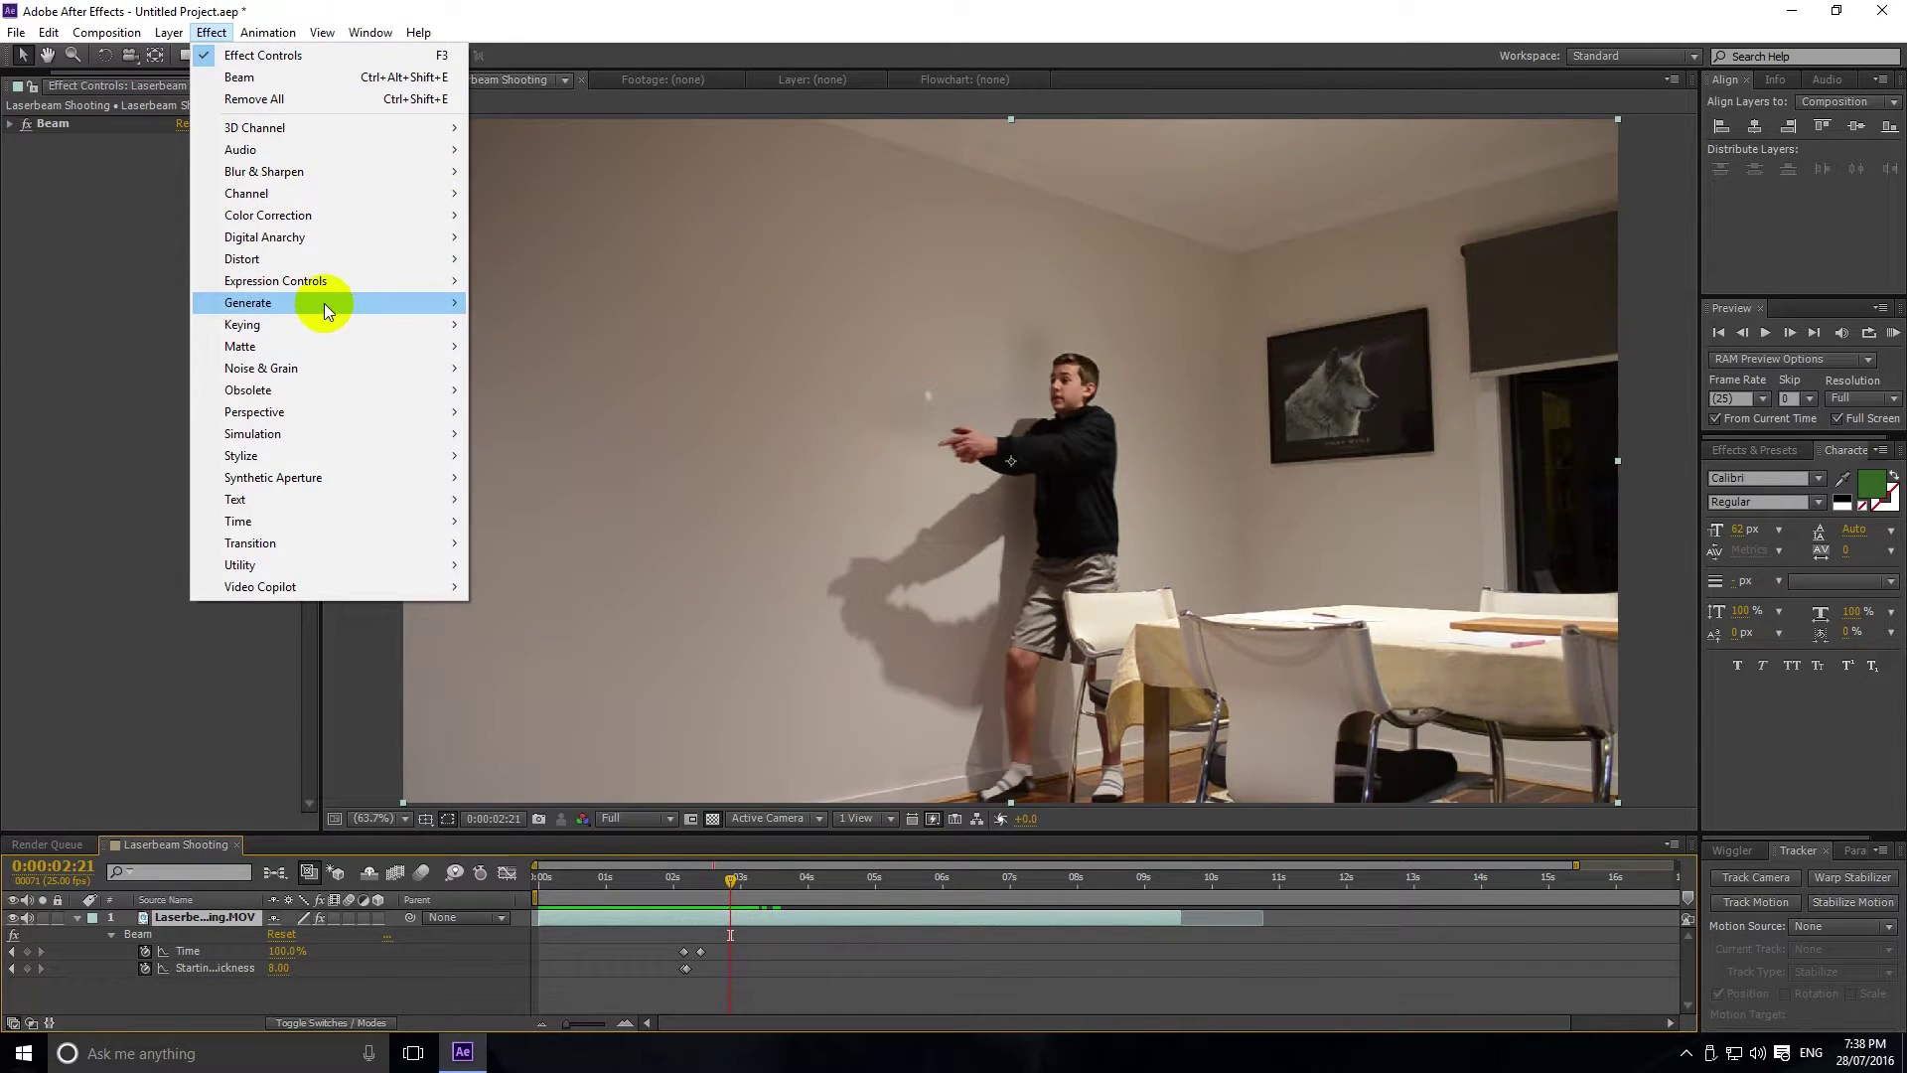
{"action": "mouse_move", "coordinate": [432, 316]}
{"action": "left_click", "coordinate": [512, 389]}
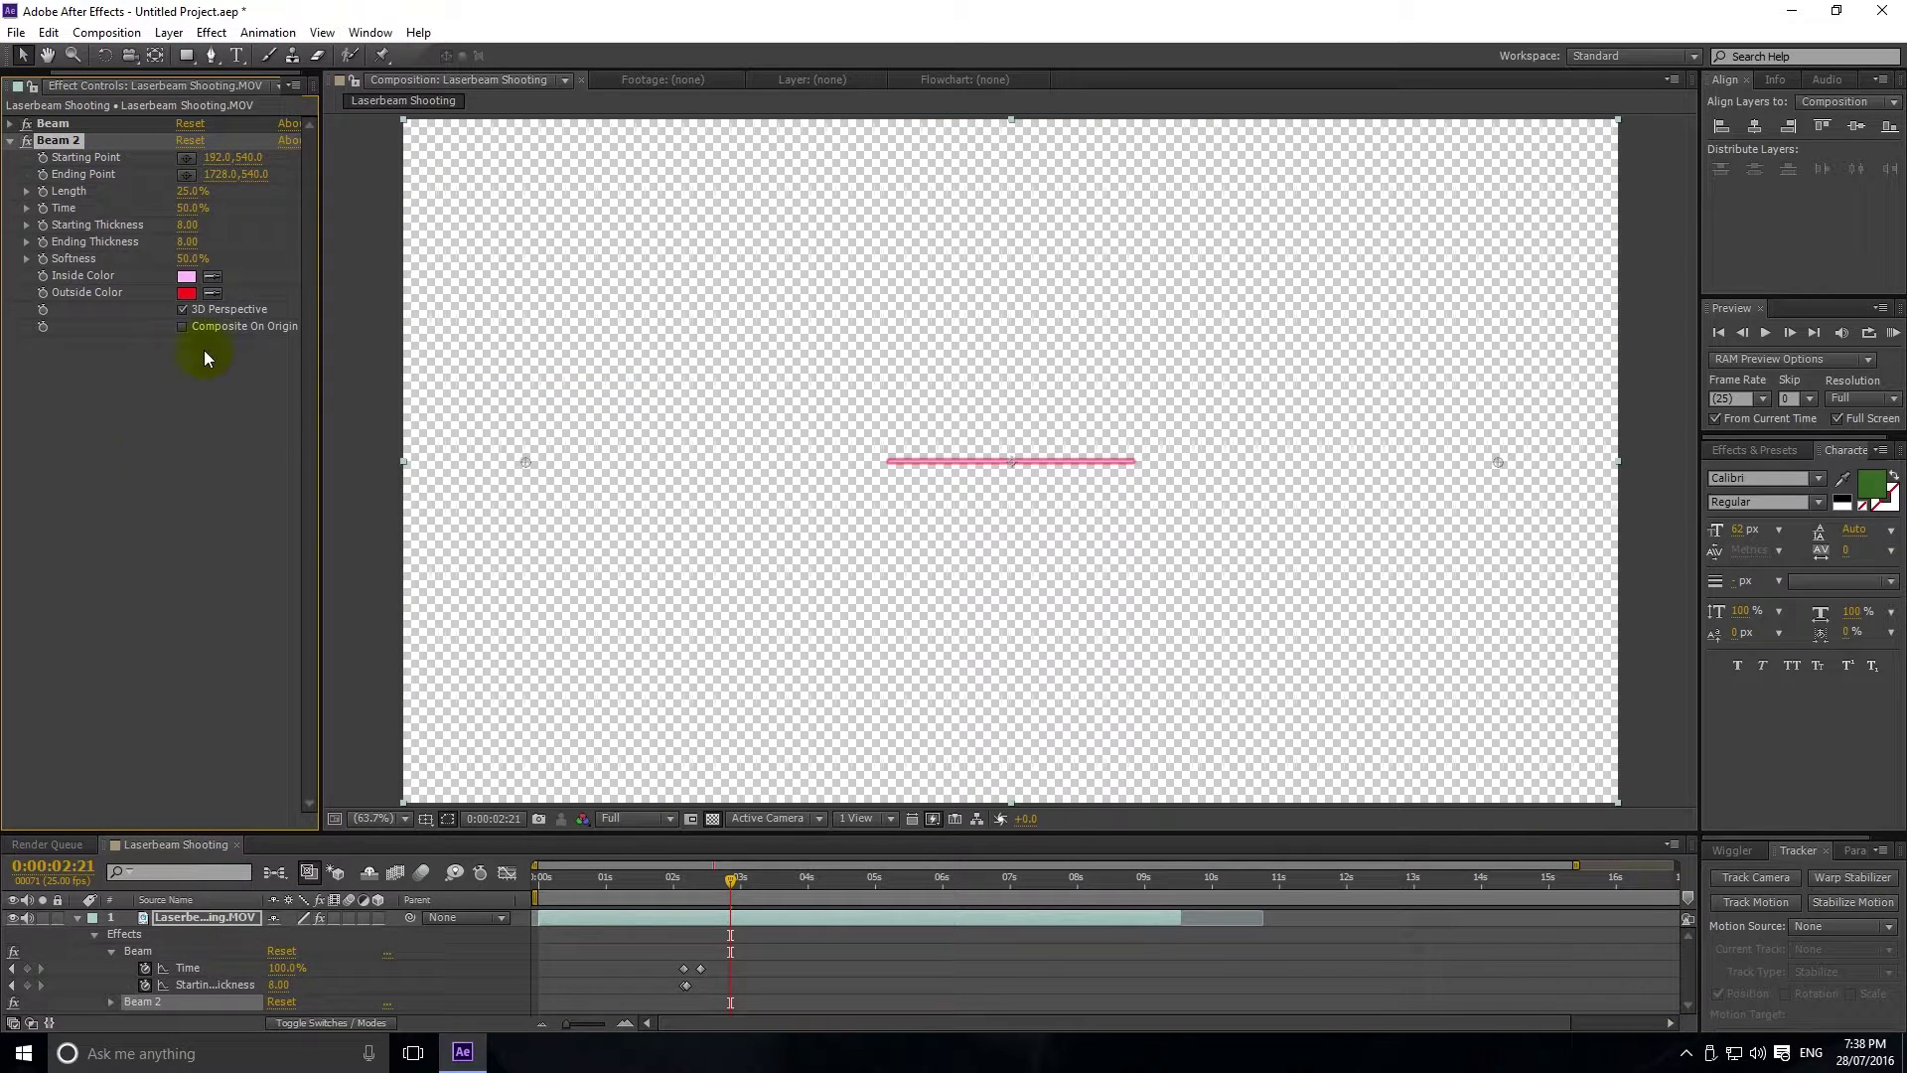
Step: Composite Beam 2 on the original, starting at the hands and ending toward the room's left edge
{"action": "left_click", "coordinate": [227, 326]}
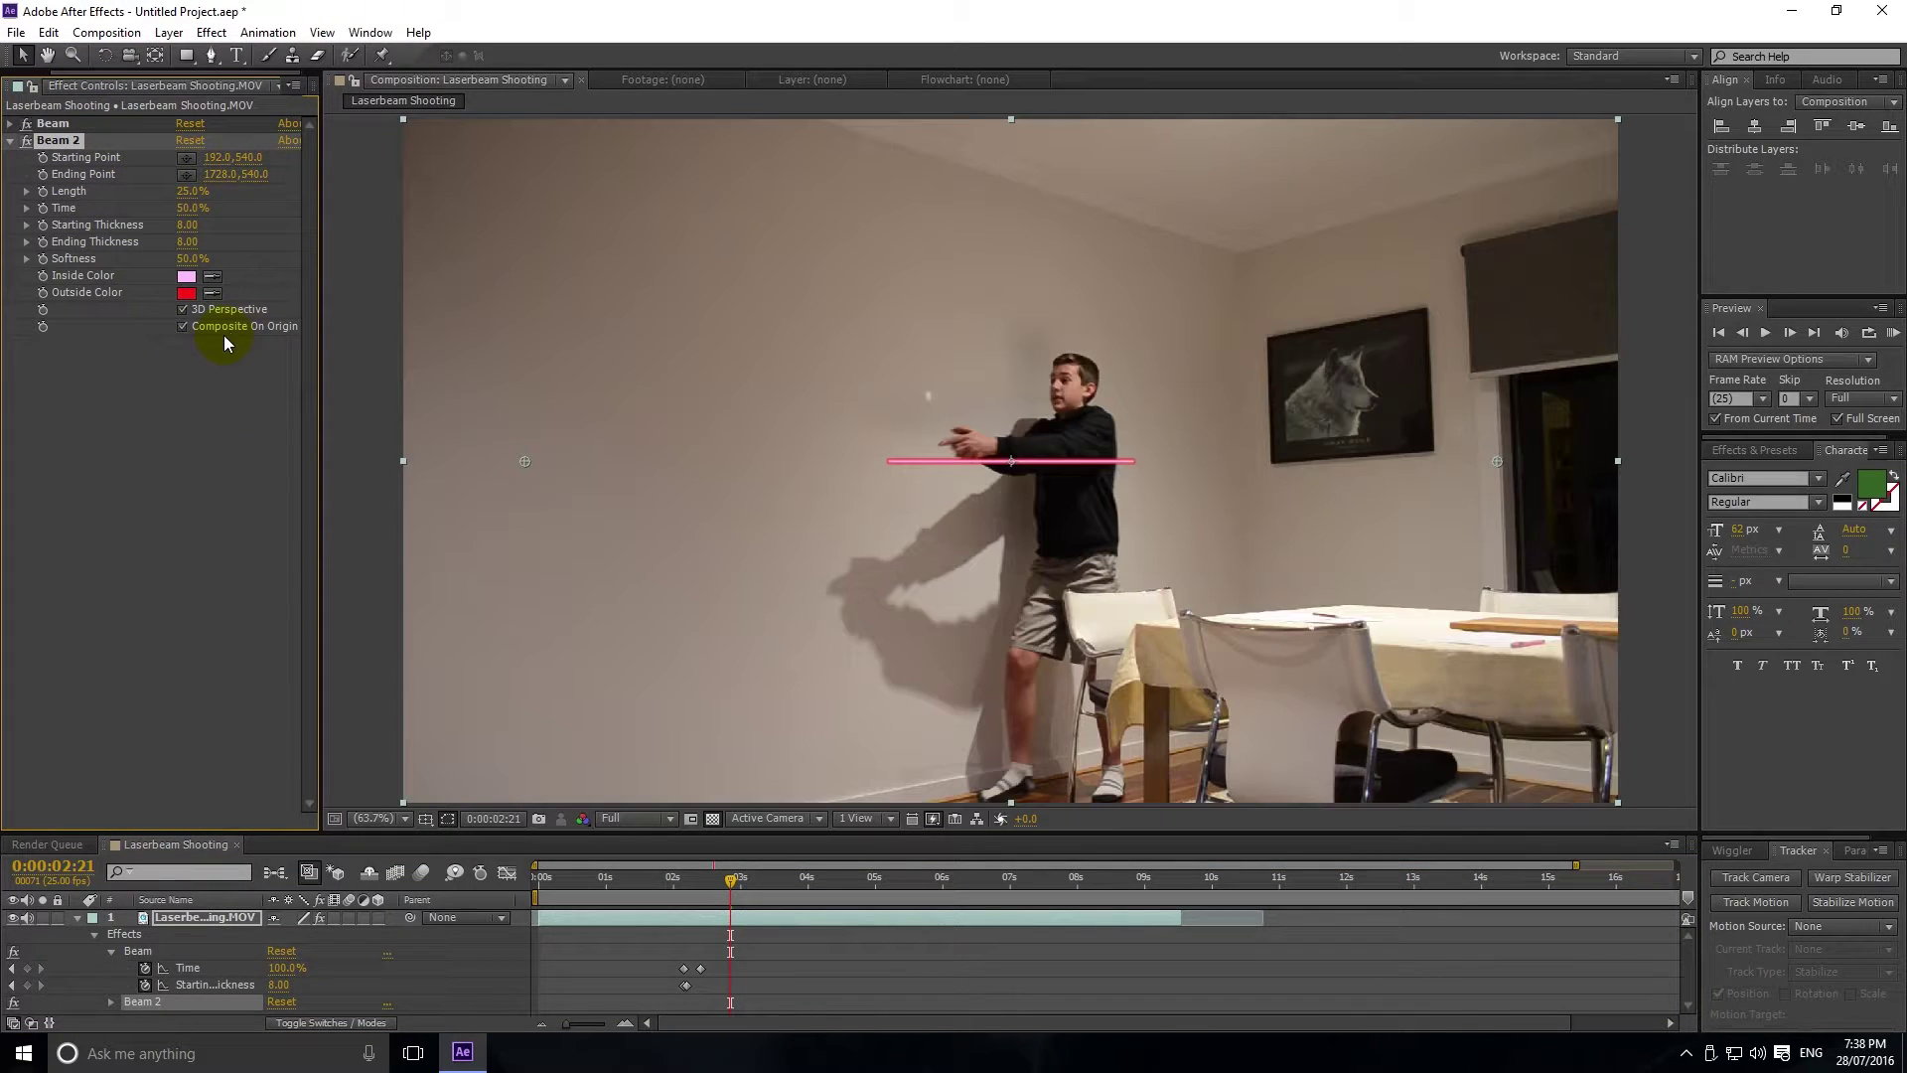
{"action": "left_click", "coordinate": [187, 158]}
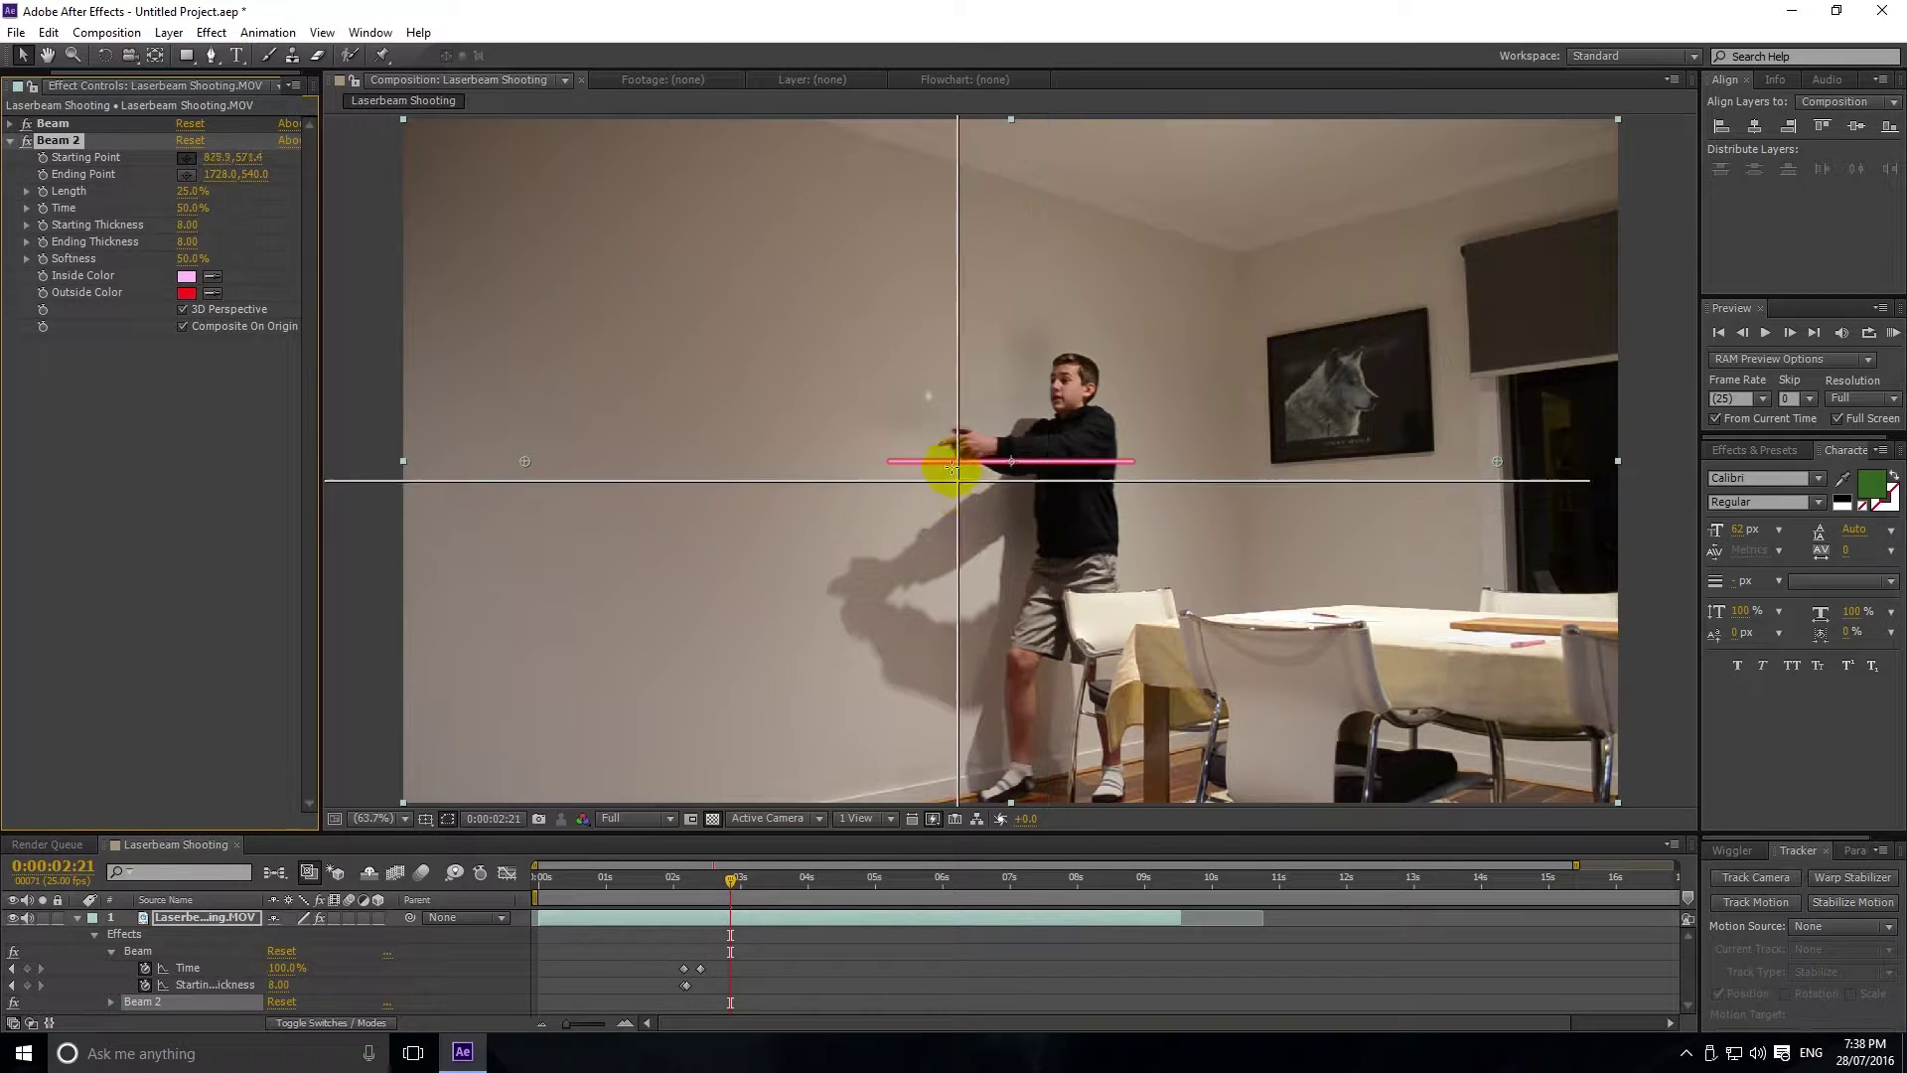
{"action": "left_click", "coordinate": [940, 444]}
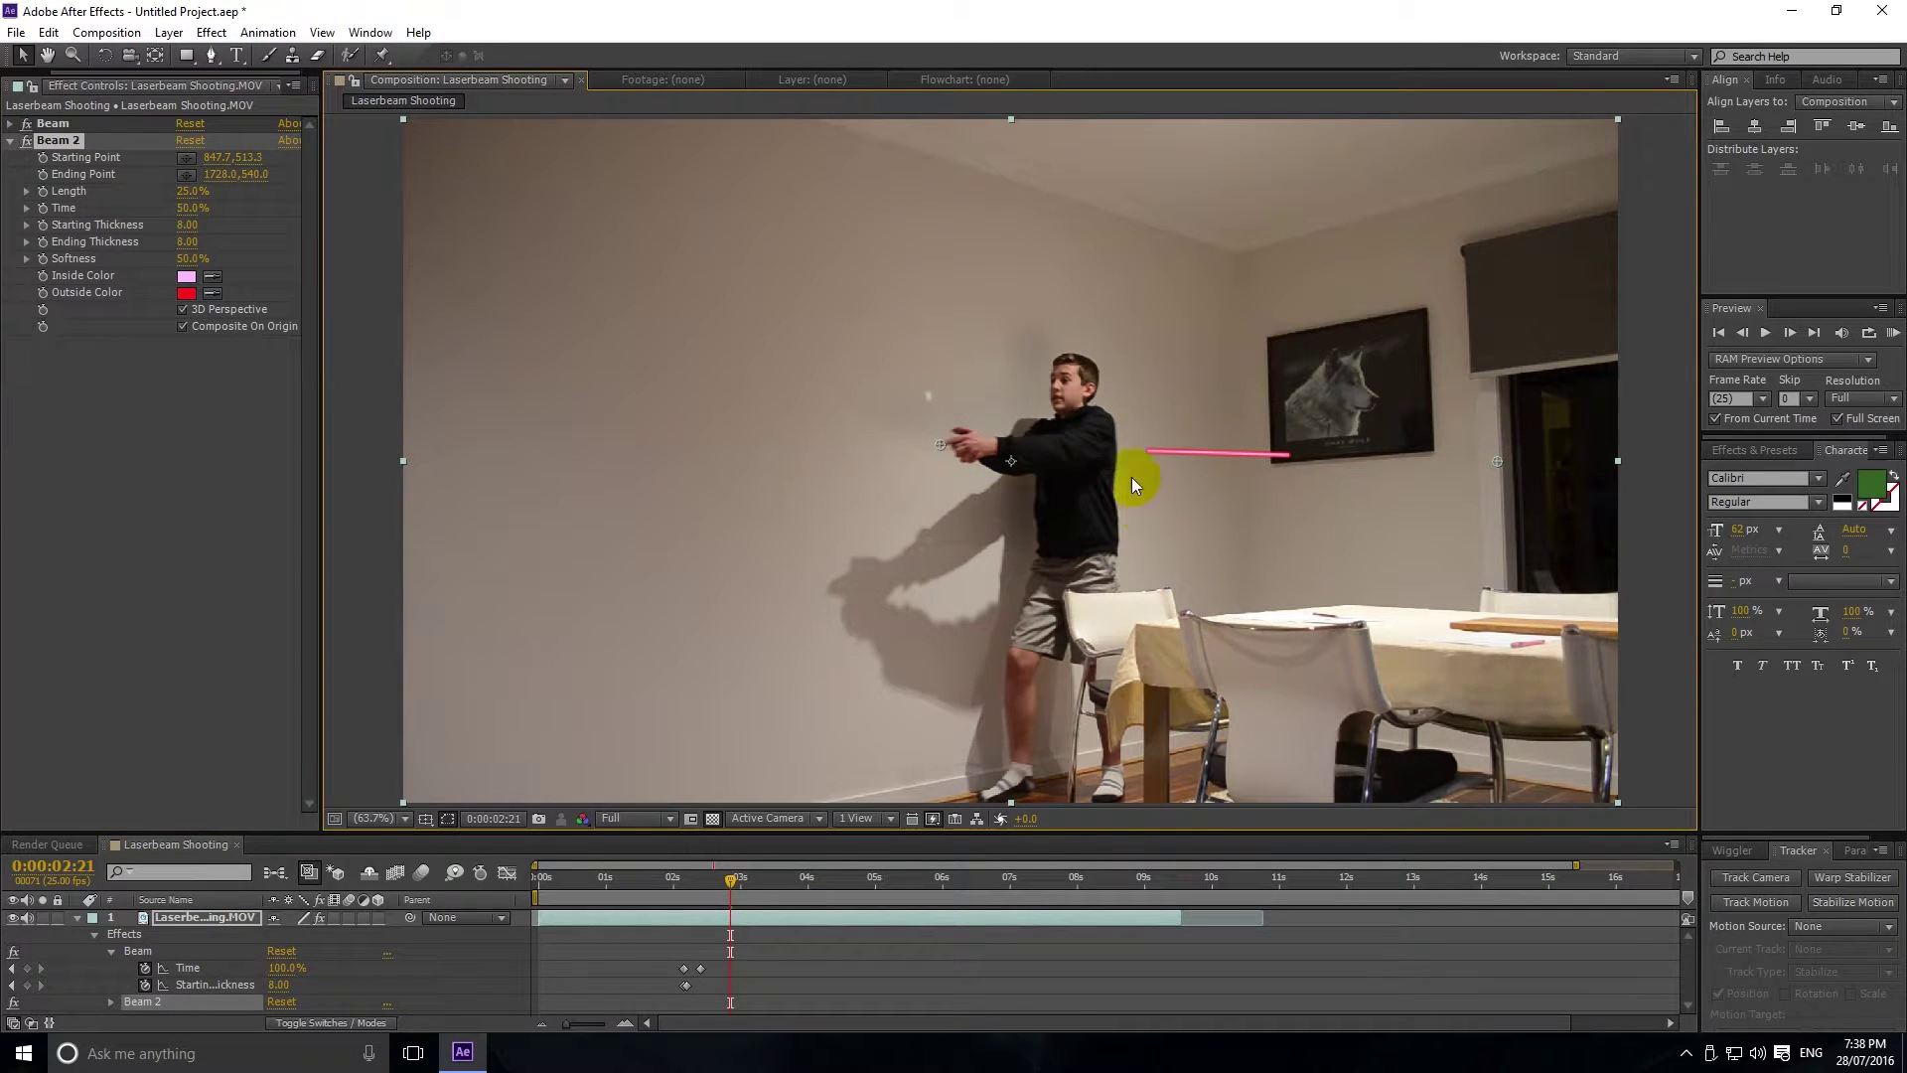
{"action": "left_click", "coordinate": [186, 175]}
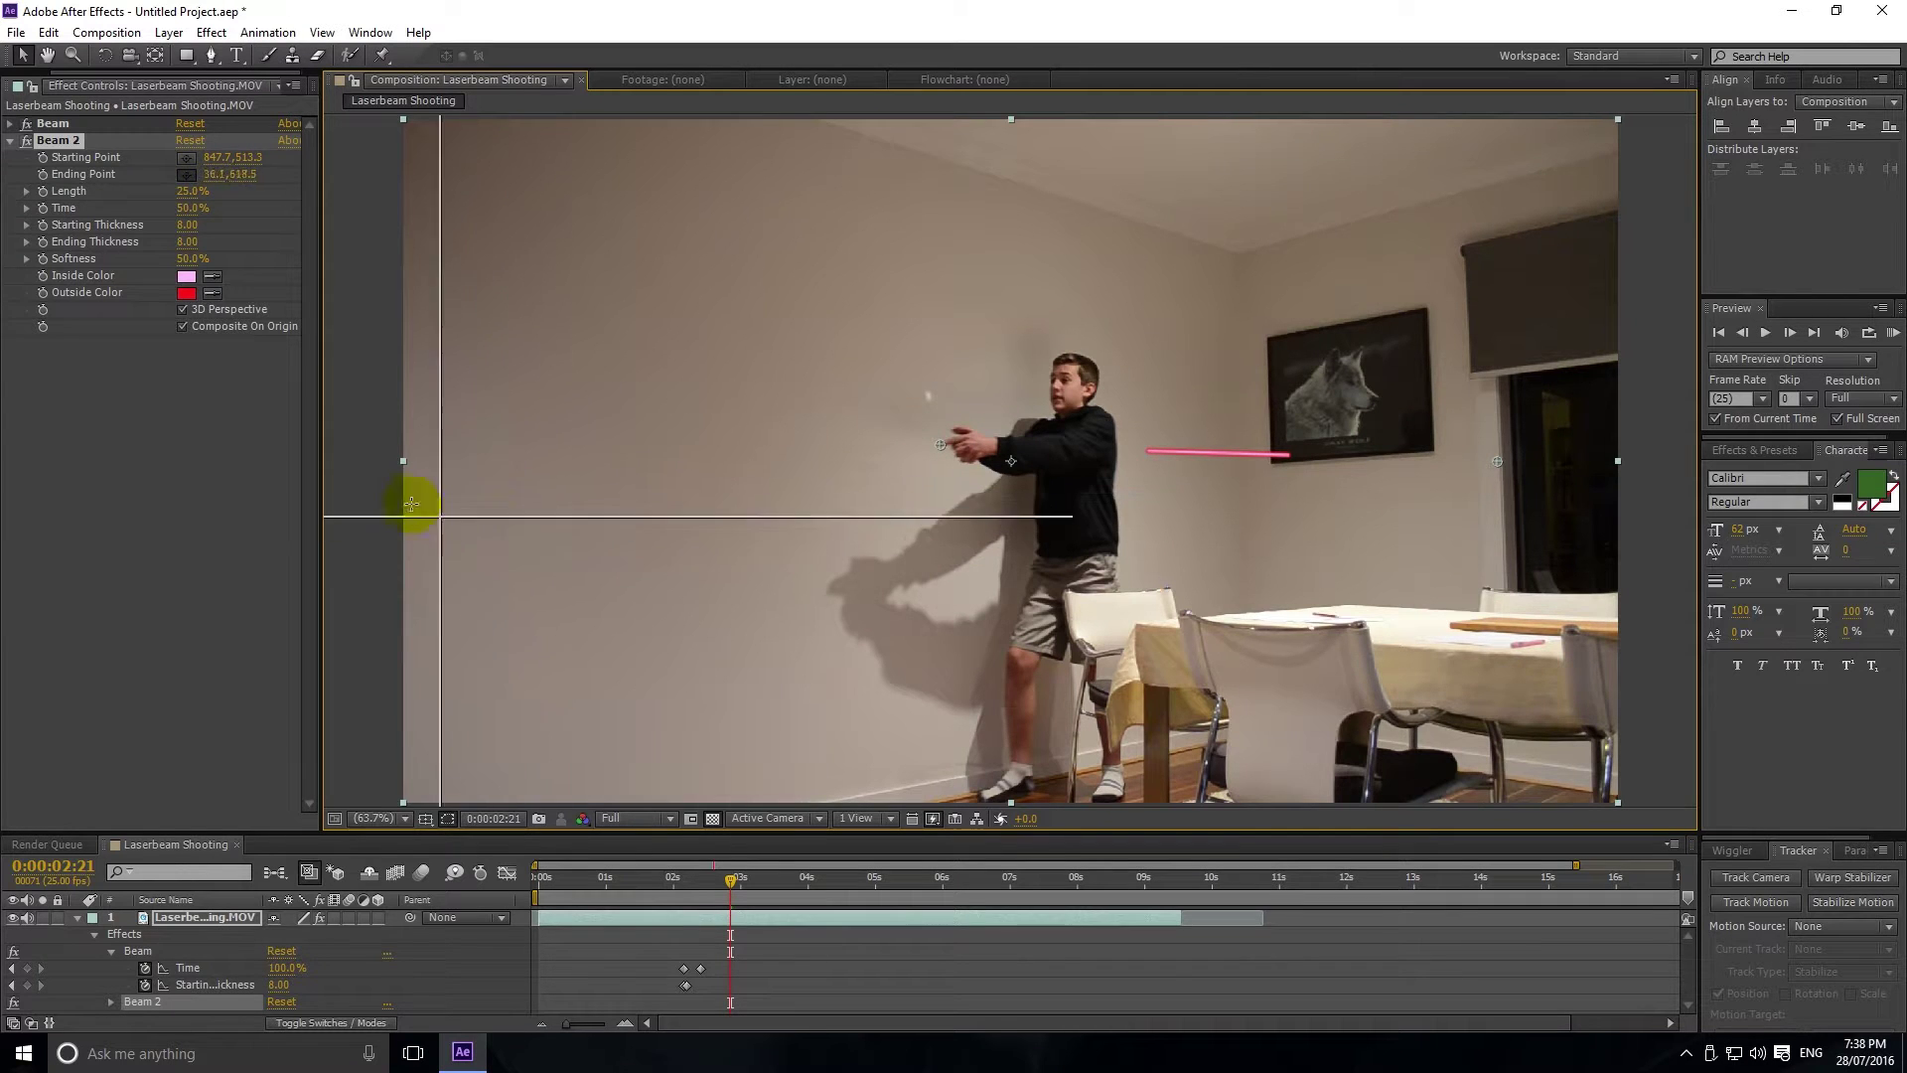
{"action": "left_click_drag", "start_coordinate": [393, 463], "coordinate": [382, 500]}
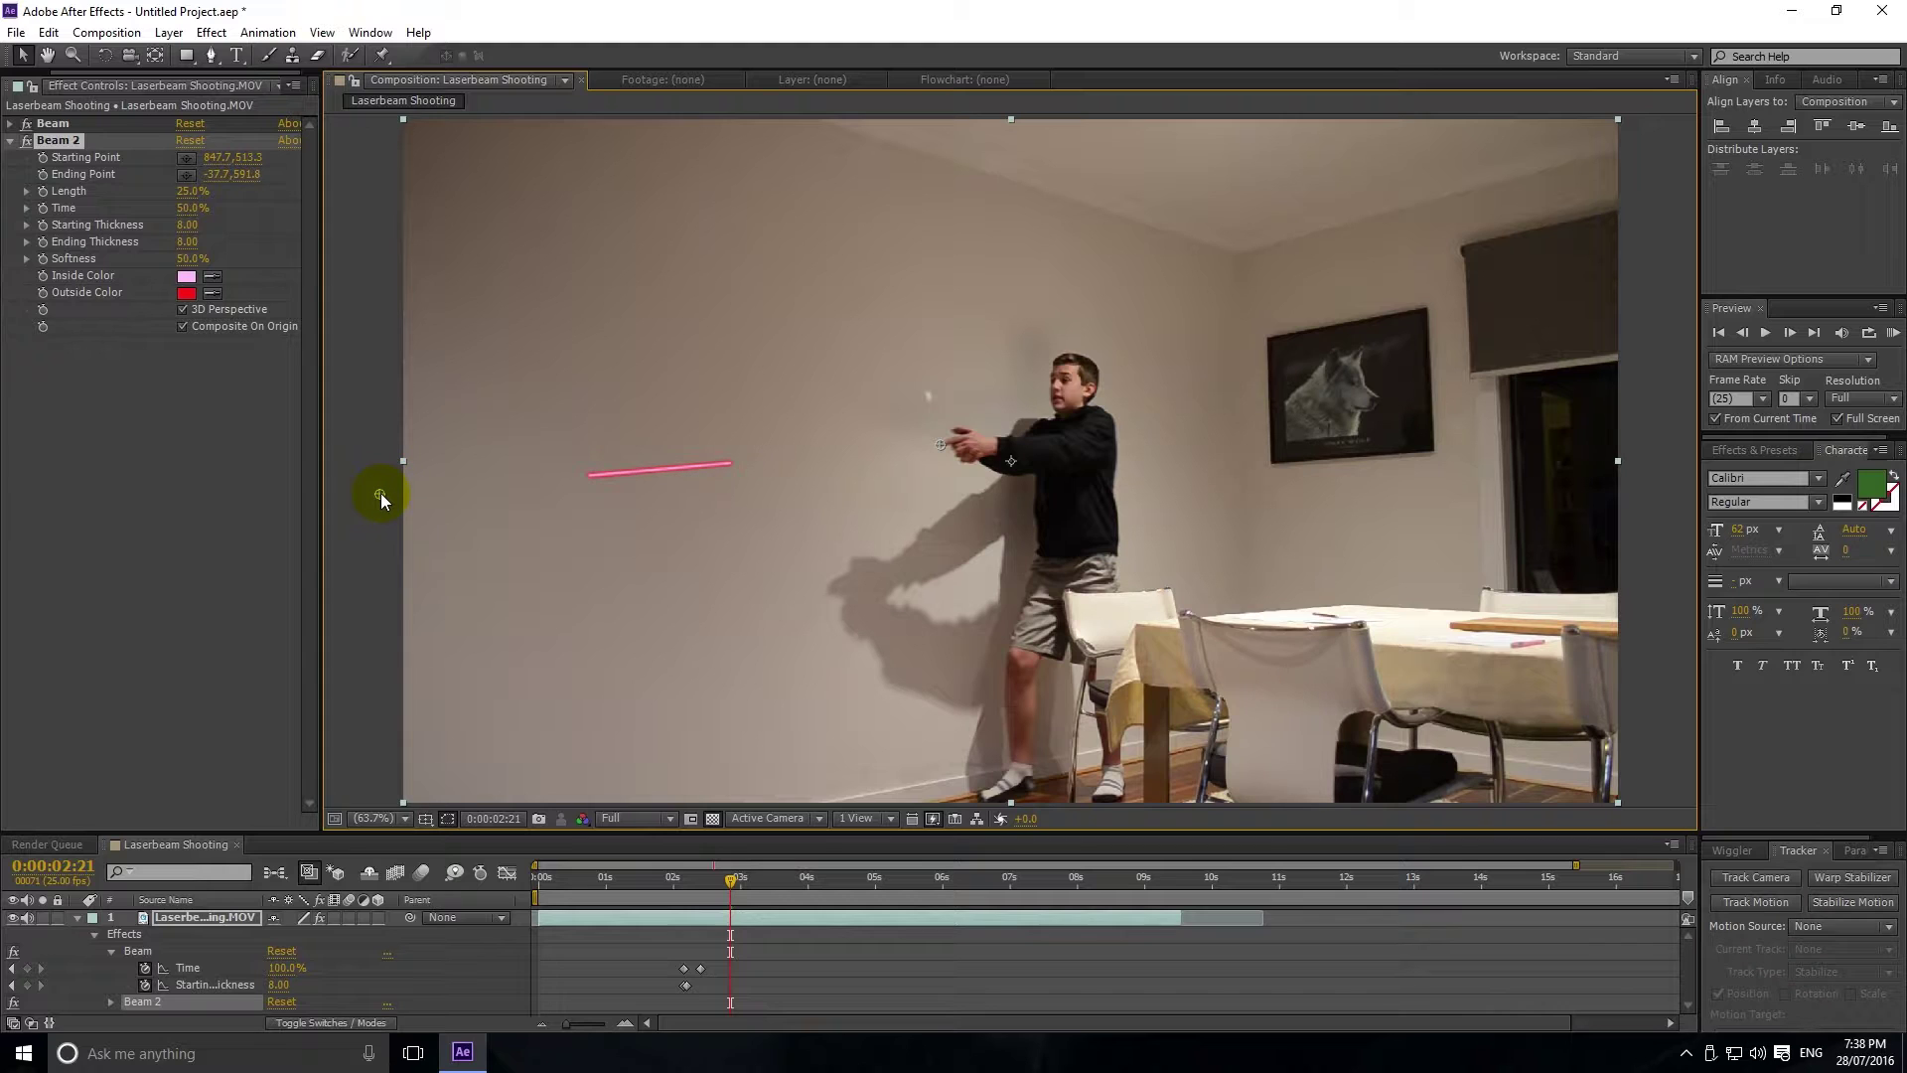
{"action": "left_click_drag", "start_coordinate": [183, 208], "coordinate": [141, 208]}
{"action": "left_click_drag", "start_coordinate": [377, 499], "coordinate": [375, 534]}
{"action": "left_click", "coordinate": [1292, 462]}
{"action": "left_click", "coordinate": [127, 951]}
{"action": "left_click", "coordinate": [77, 918]}
{"action": "left_click", "coordinate": [139, 917]}
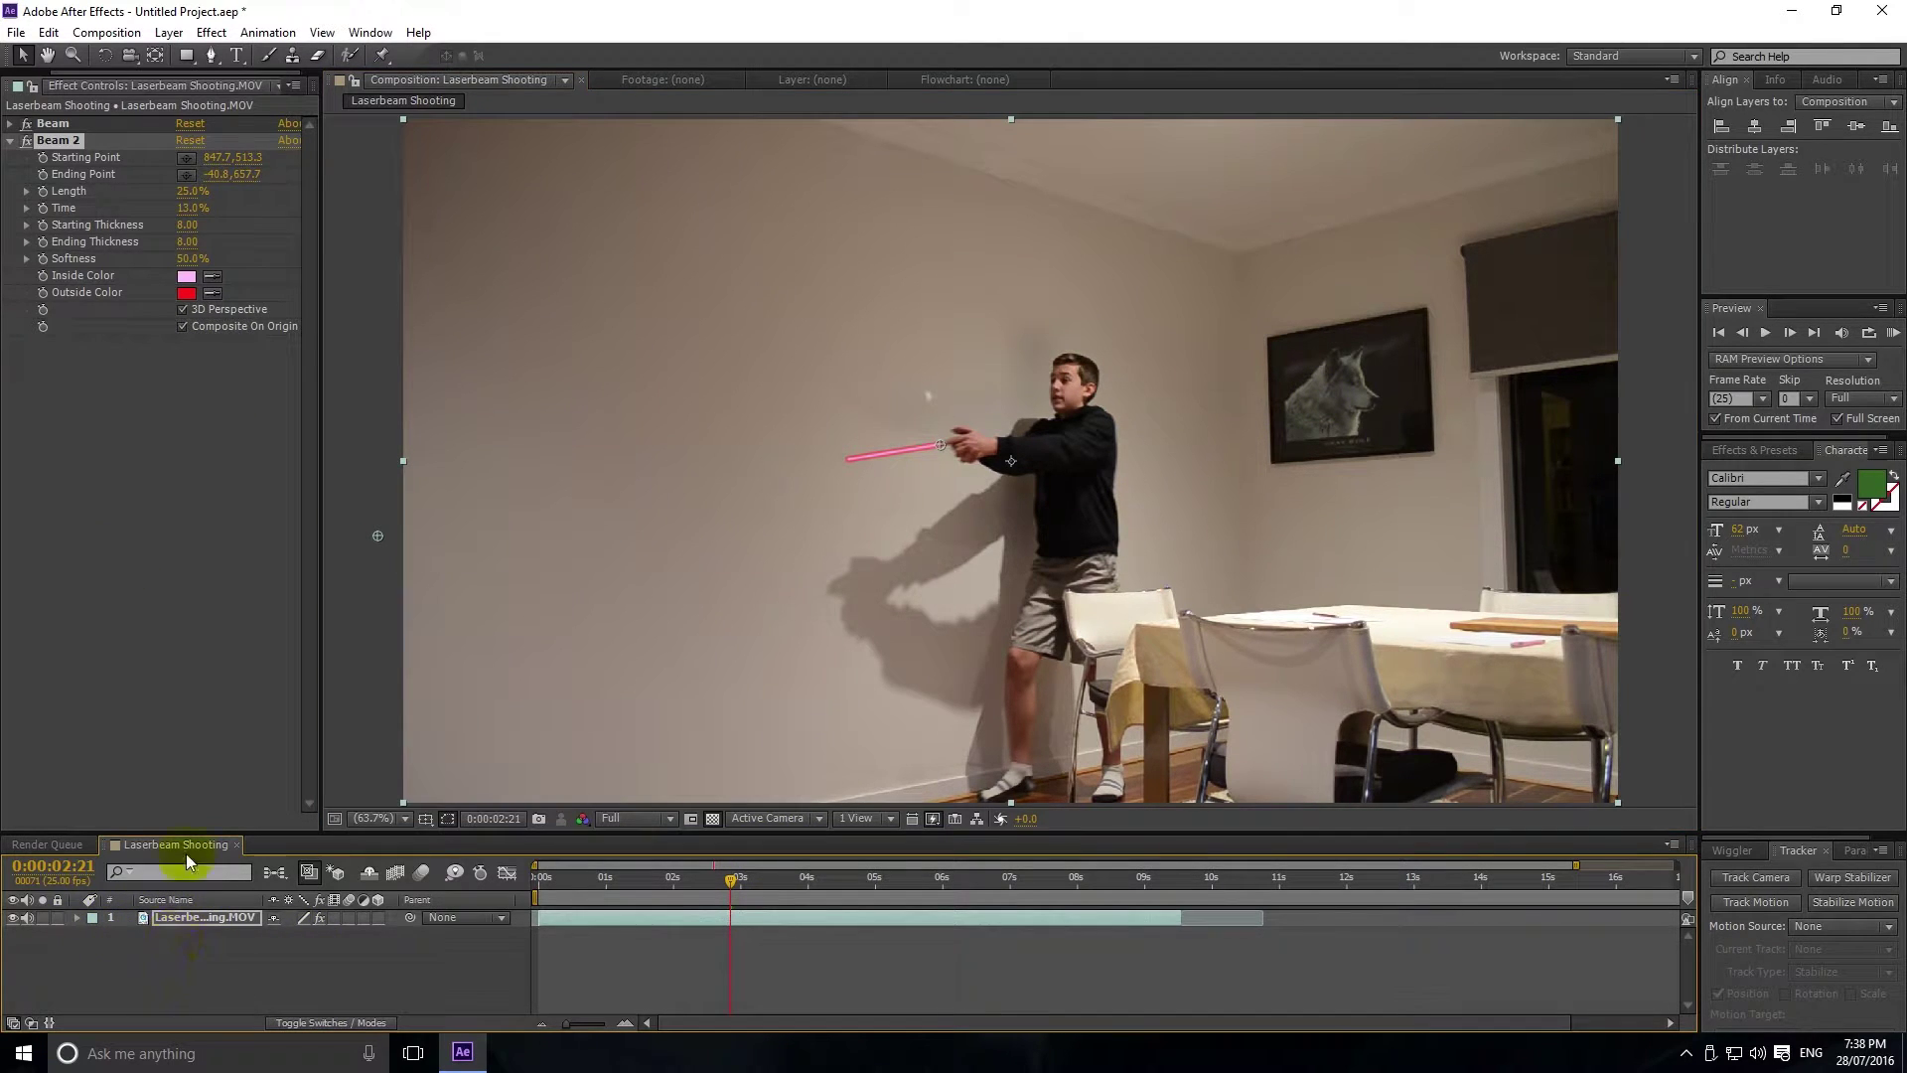
Step: Keyframe Beam 2's Time at 0% and Starting Thickness at 0 around 2:22
{"action": "left_click", "coordinate": [169, 463]}
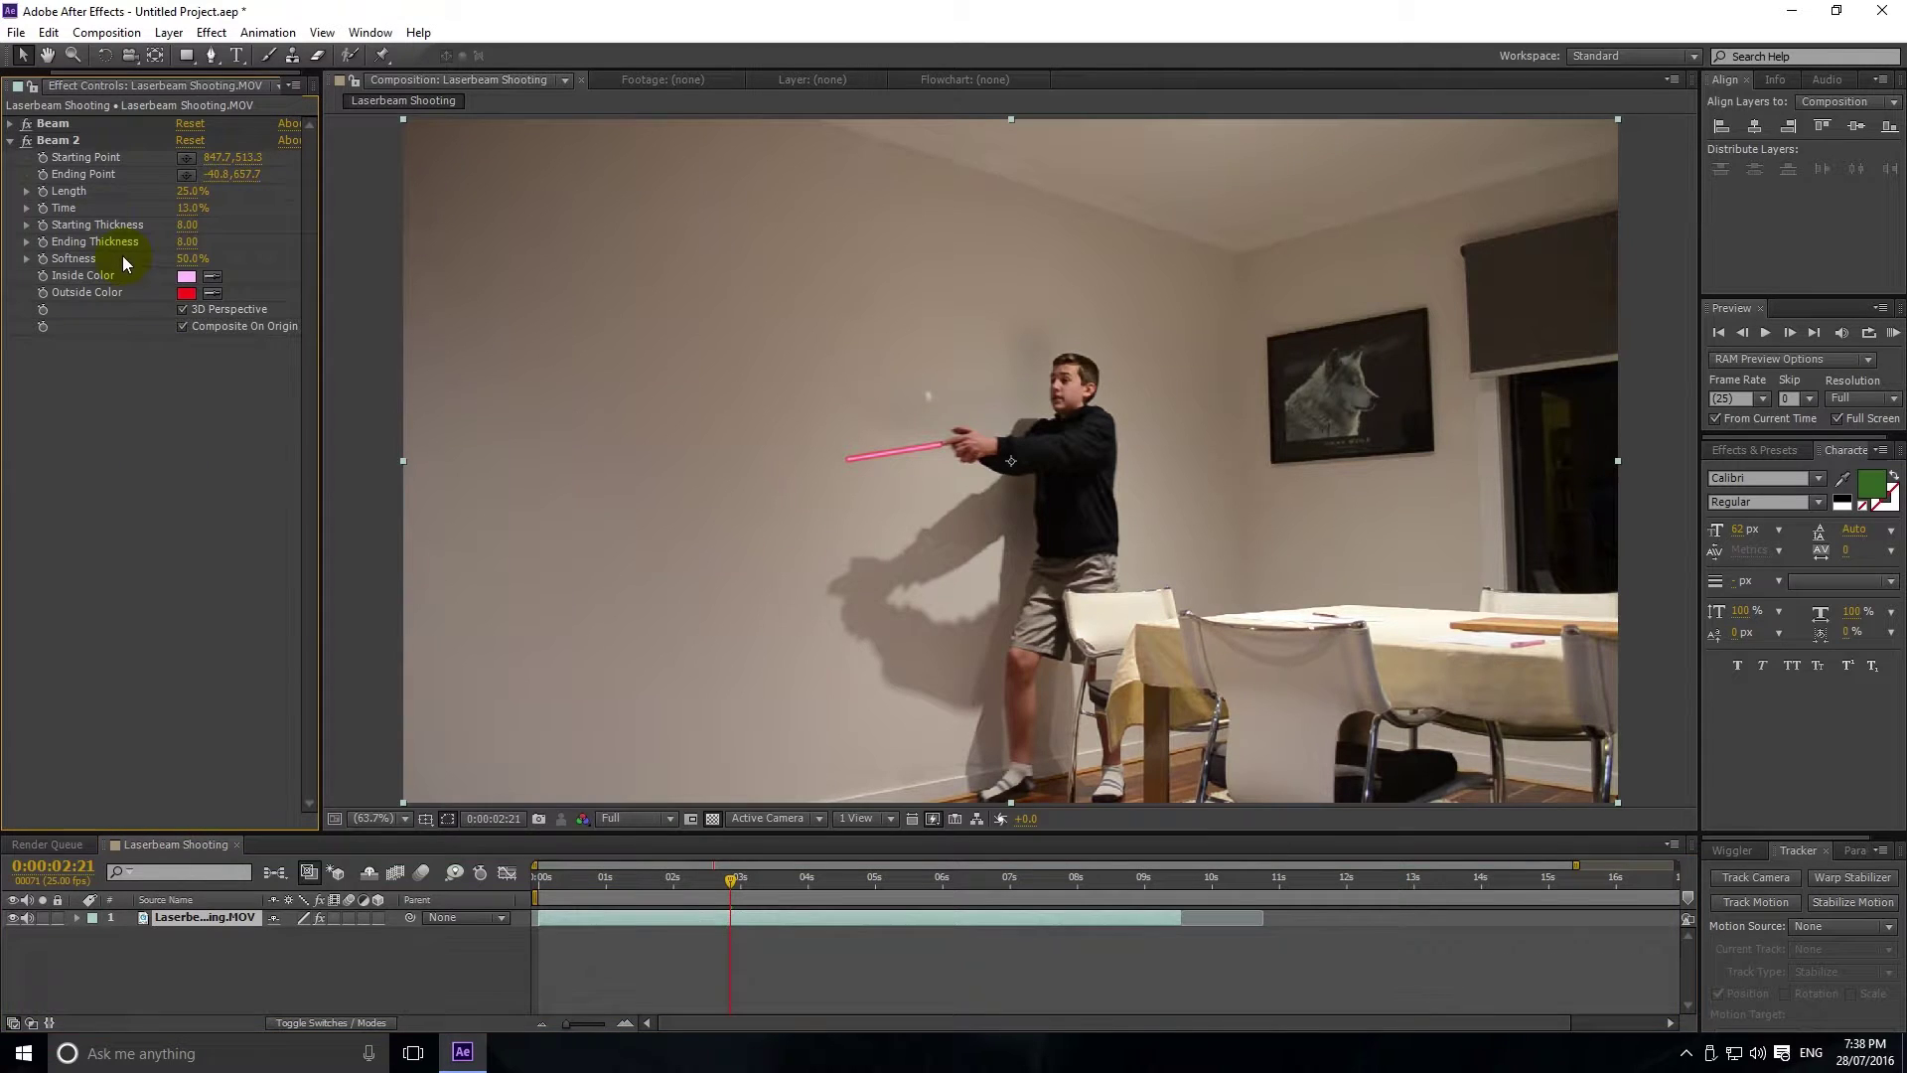
{"action": "left_click", "coordinate": [70, 142]}
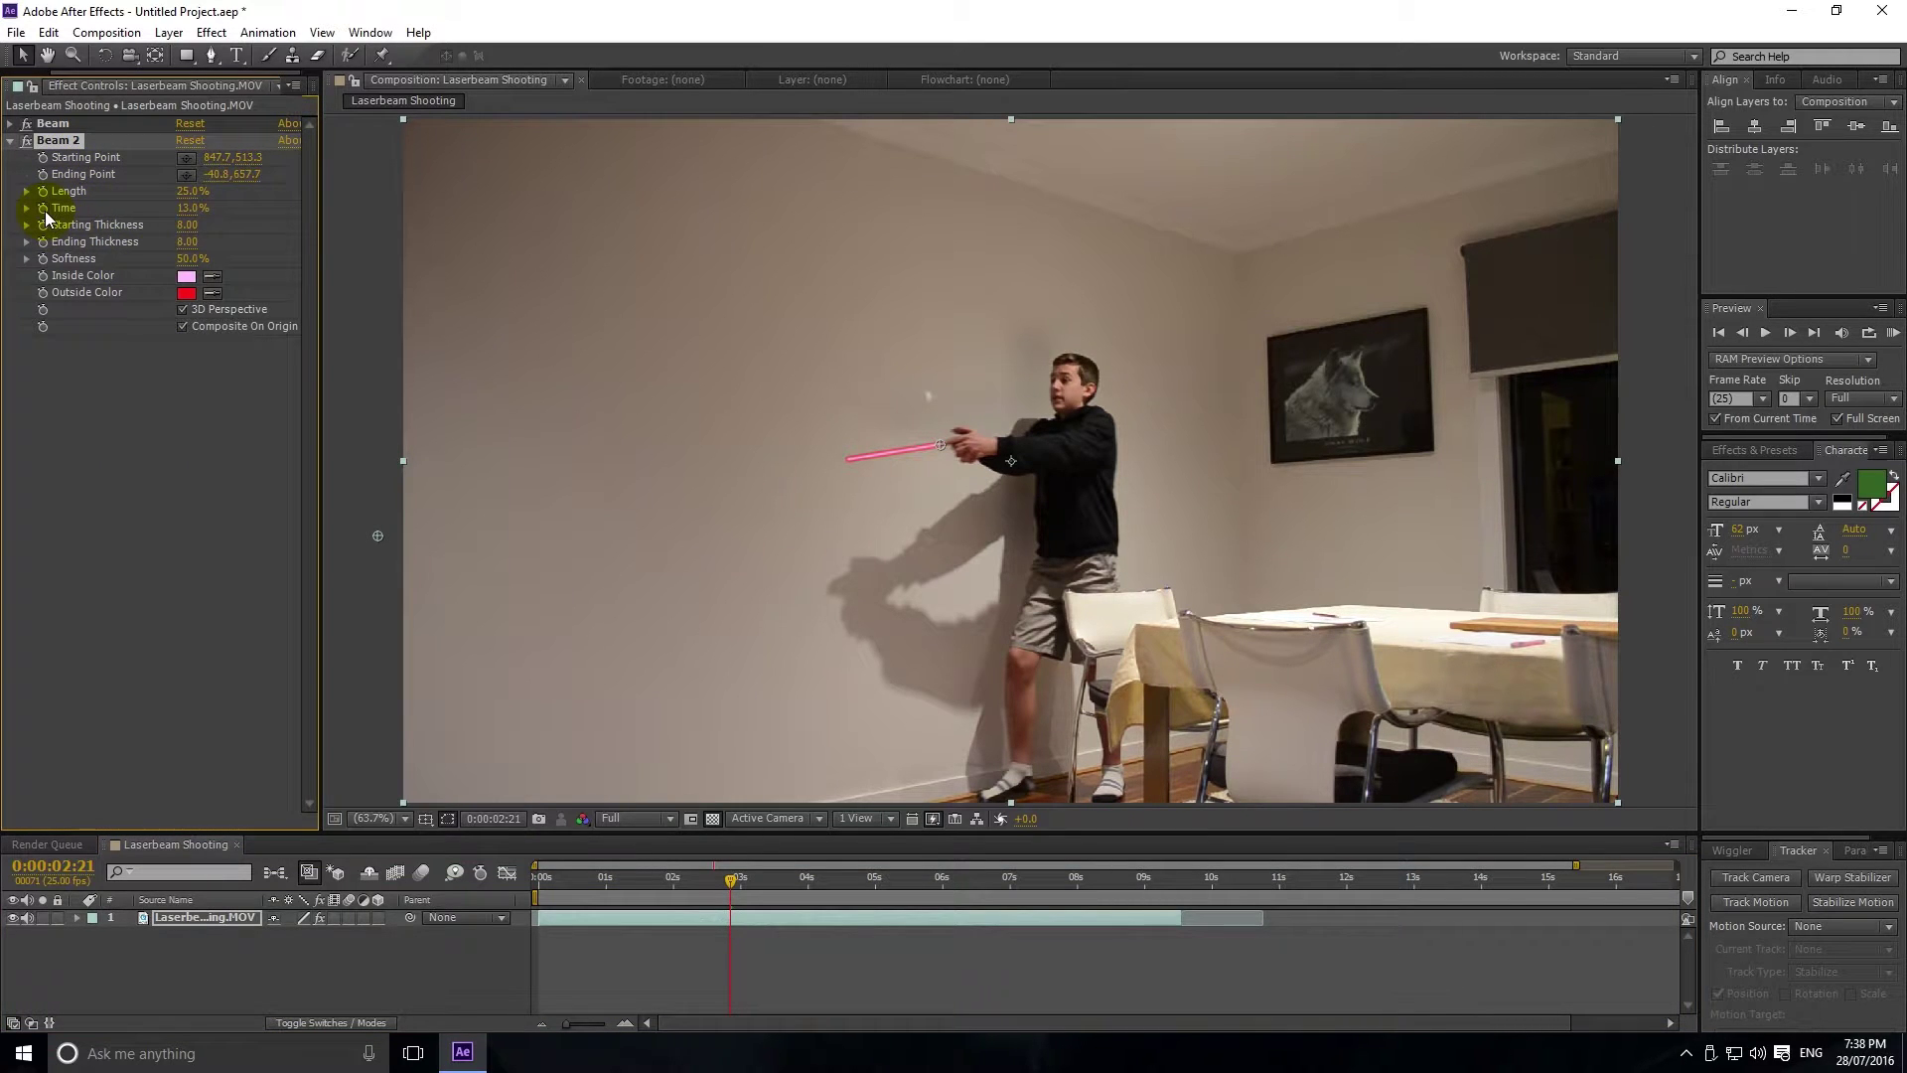
{"action": "left_click_drag", "start_coordinate": [182, 207], "coordinate": [262, 326]}
{"action": "left_click_drag", "start_coordinate": [187, 225], "coordinate": [137, 221]}
{"action": "key", "text": "u"}
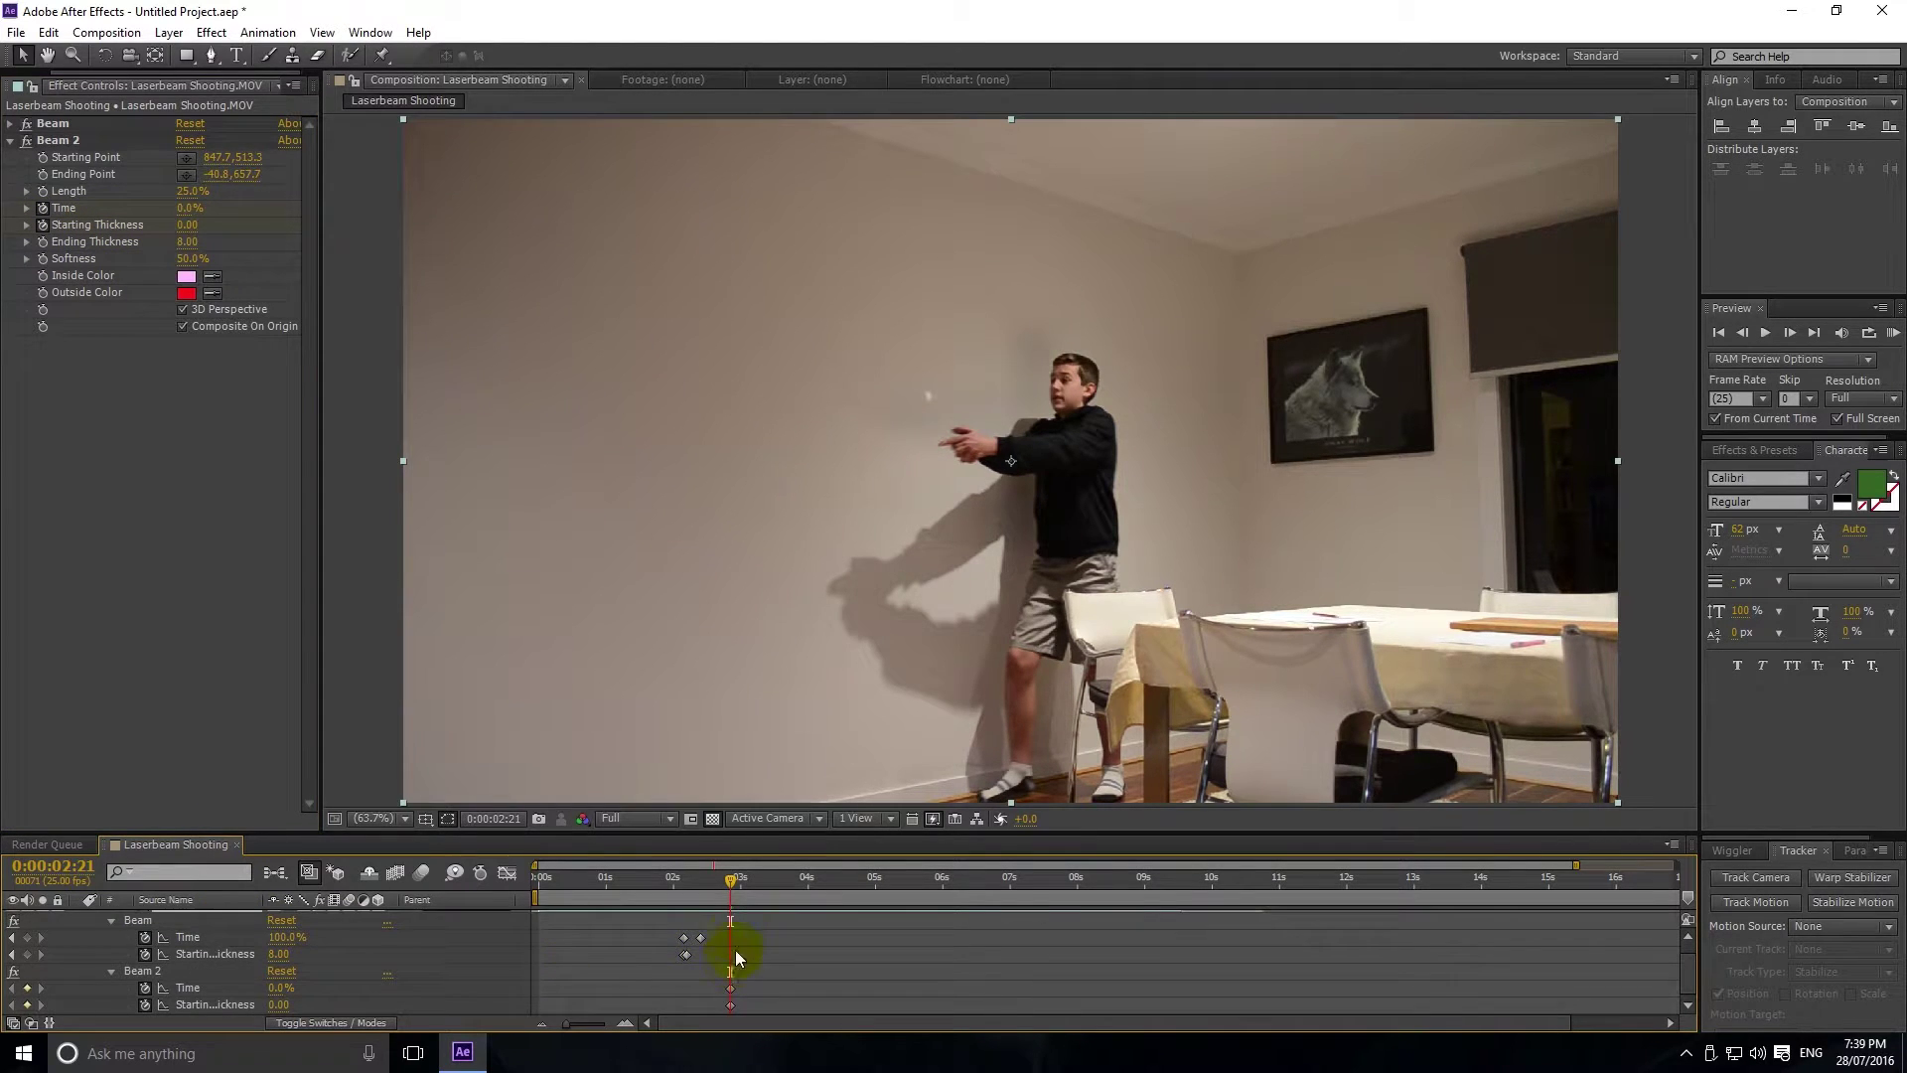
Step: Key Beam 2's Starting Thickness to 8.00 and Time to 100% by 3:03
{"action": "left_click_drag", "start_coordinate": [730, 878], "coordinate": [732, 879]}
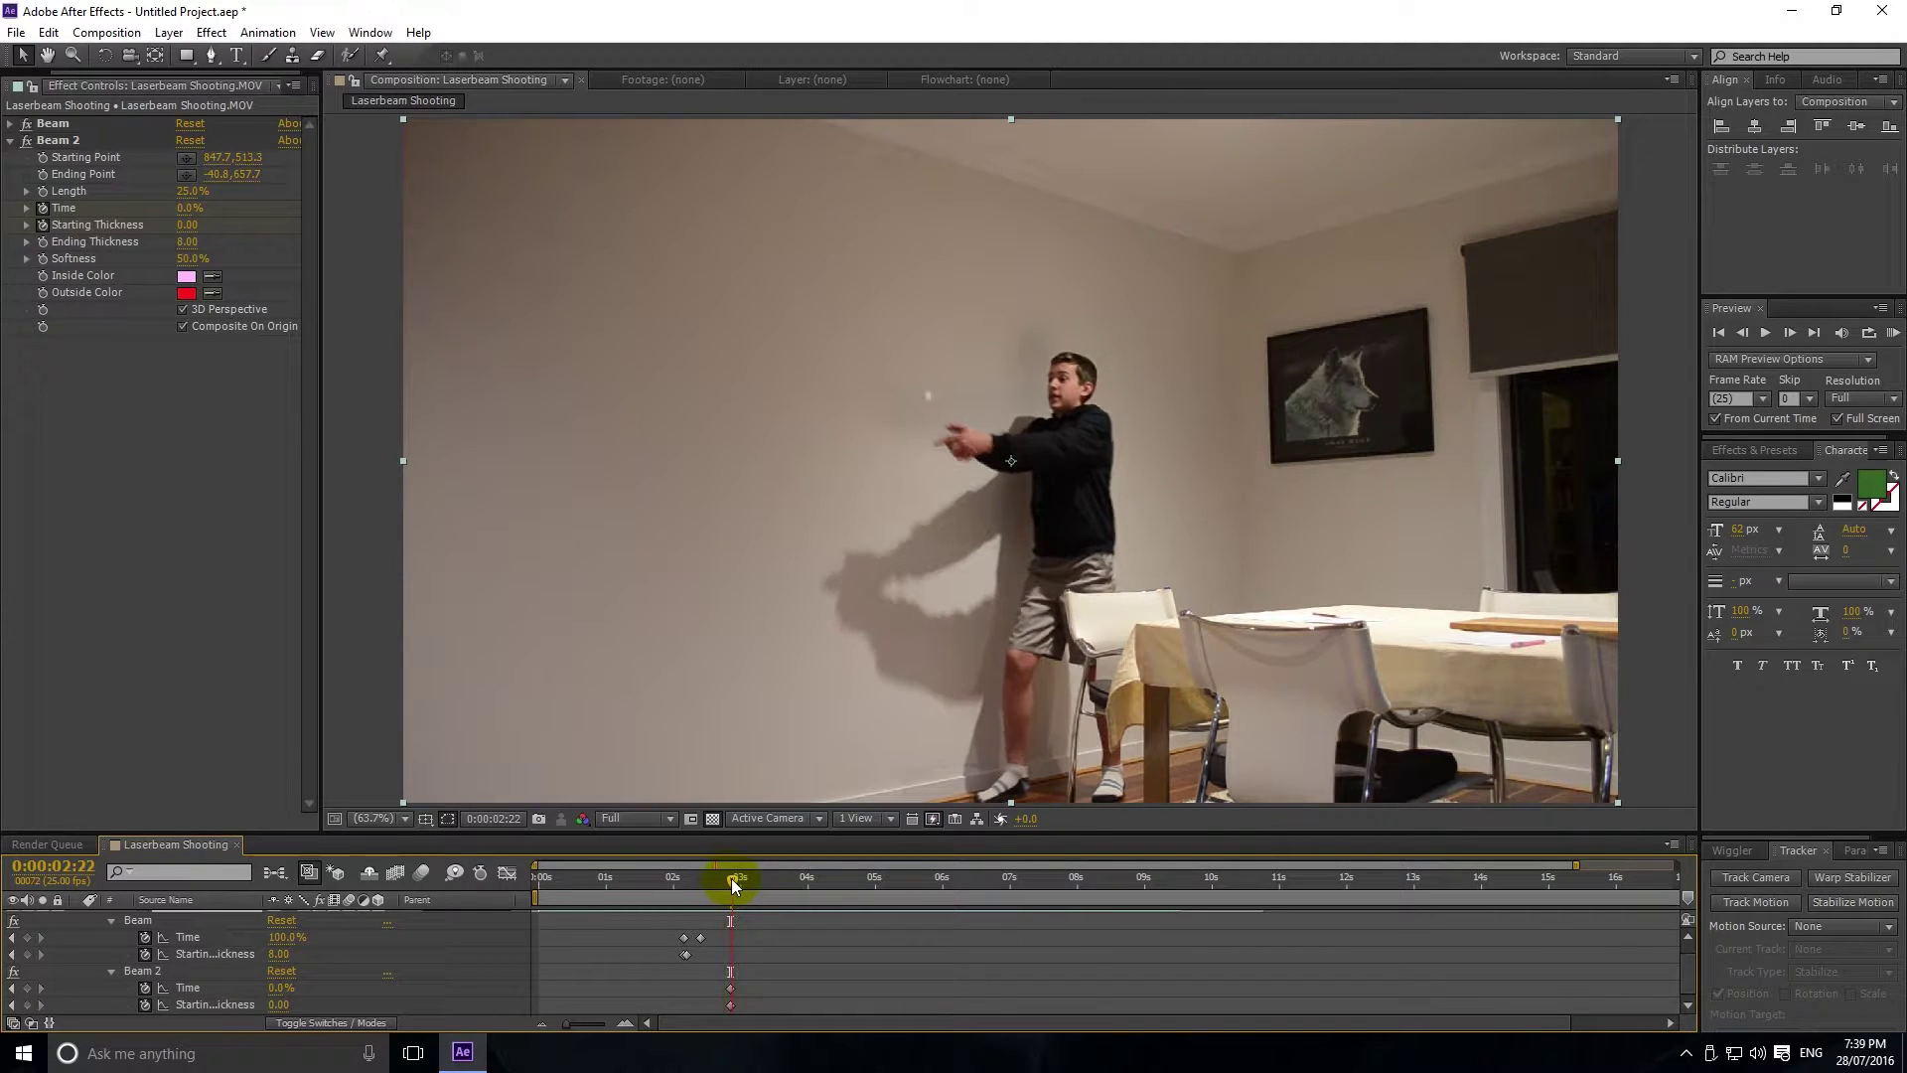
{"action": "left_click_drag", "start_coordinate": [270, 1004], "coordinate": [375, 1004]}
{"action": "left_click_drag", "start_coordinate": [725, 882], "coordinate": [751, 880]}
{"action": "left_click_drag", "start_coordinate": [281, 988], "coordinate": [388, 989]}
{"action": "left_click", "coordinate": [488, 910]}
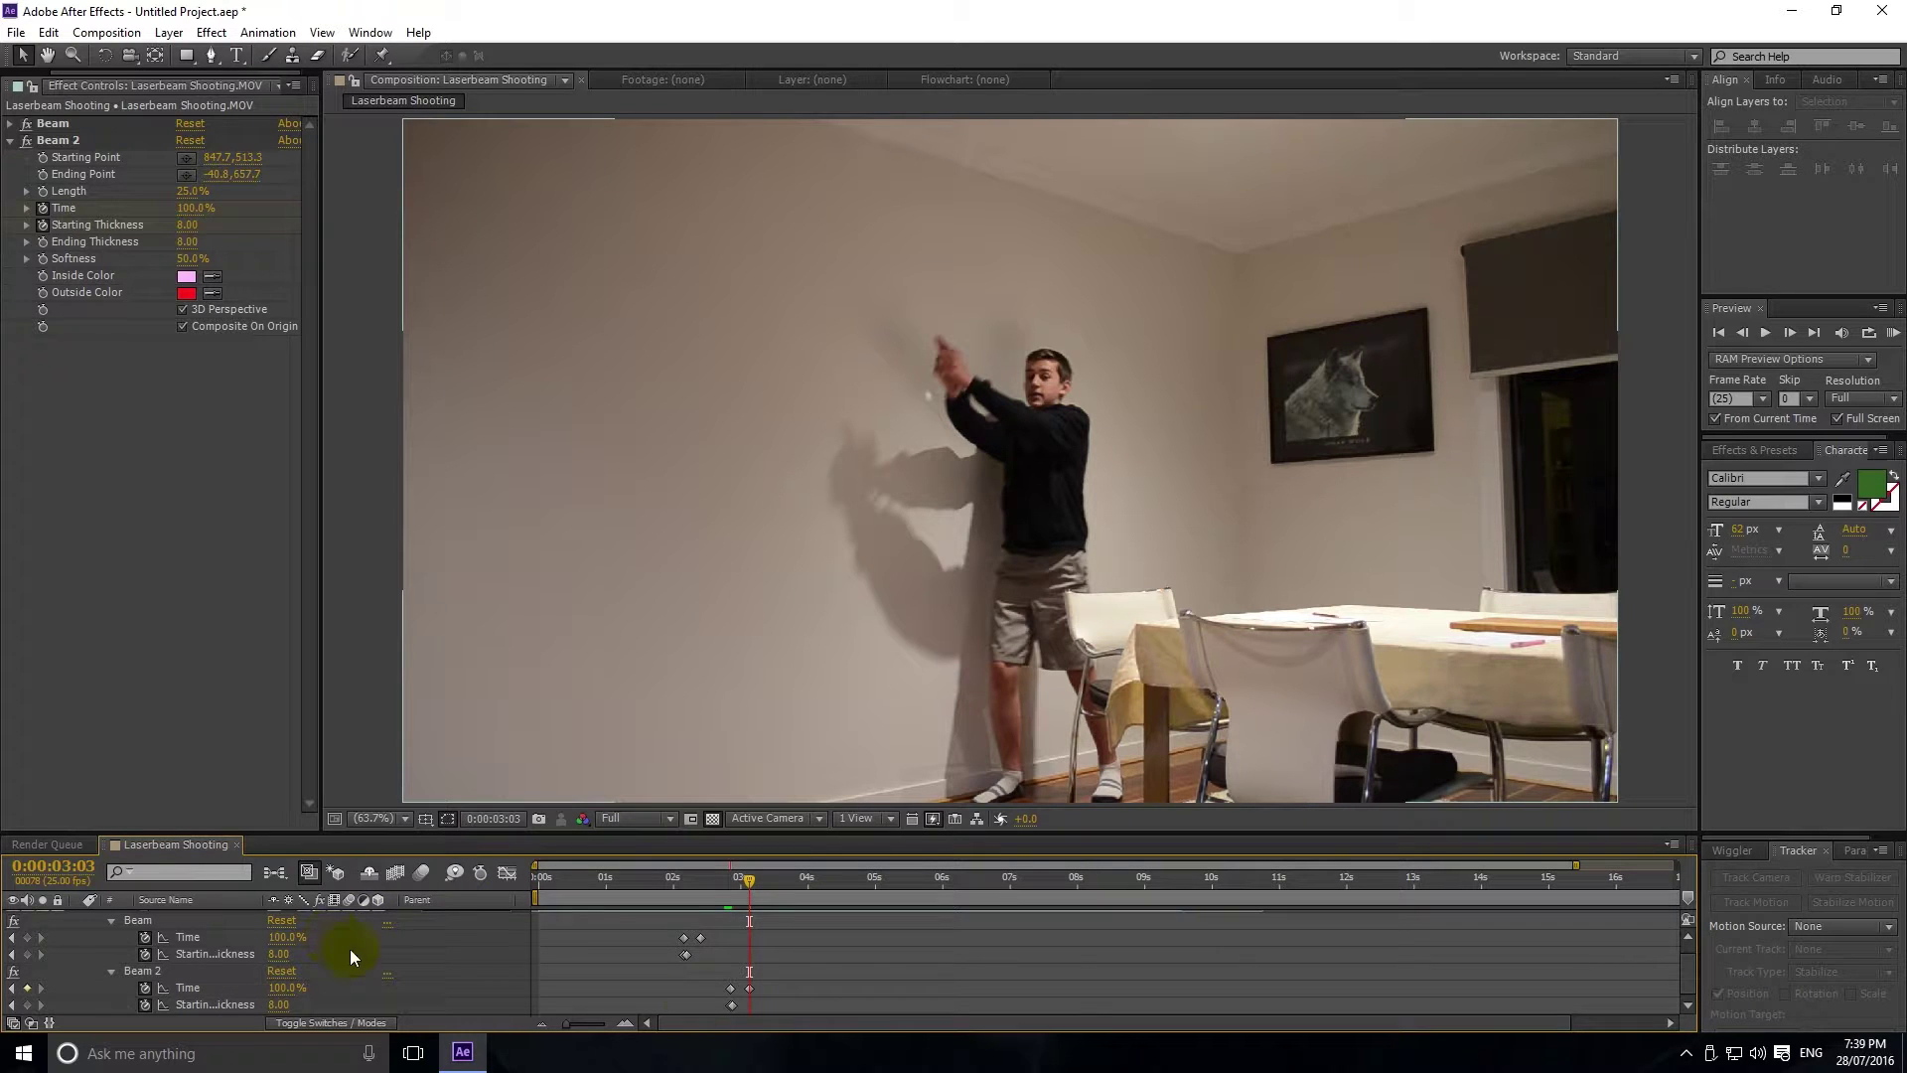
{"action": "left_click", "coordinate": [11, 123]}
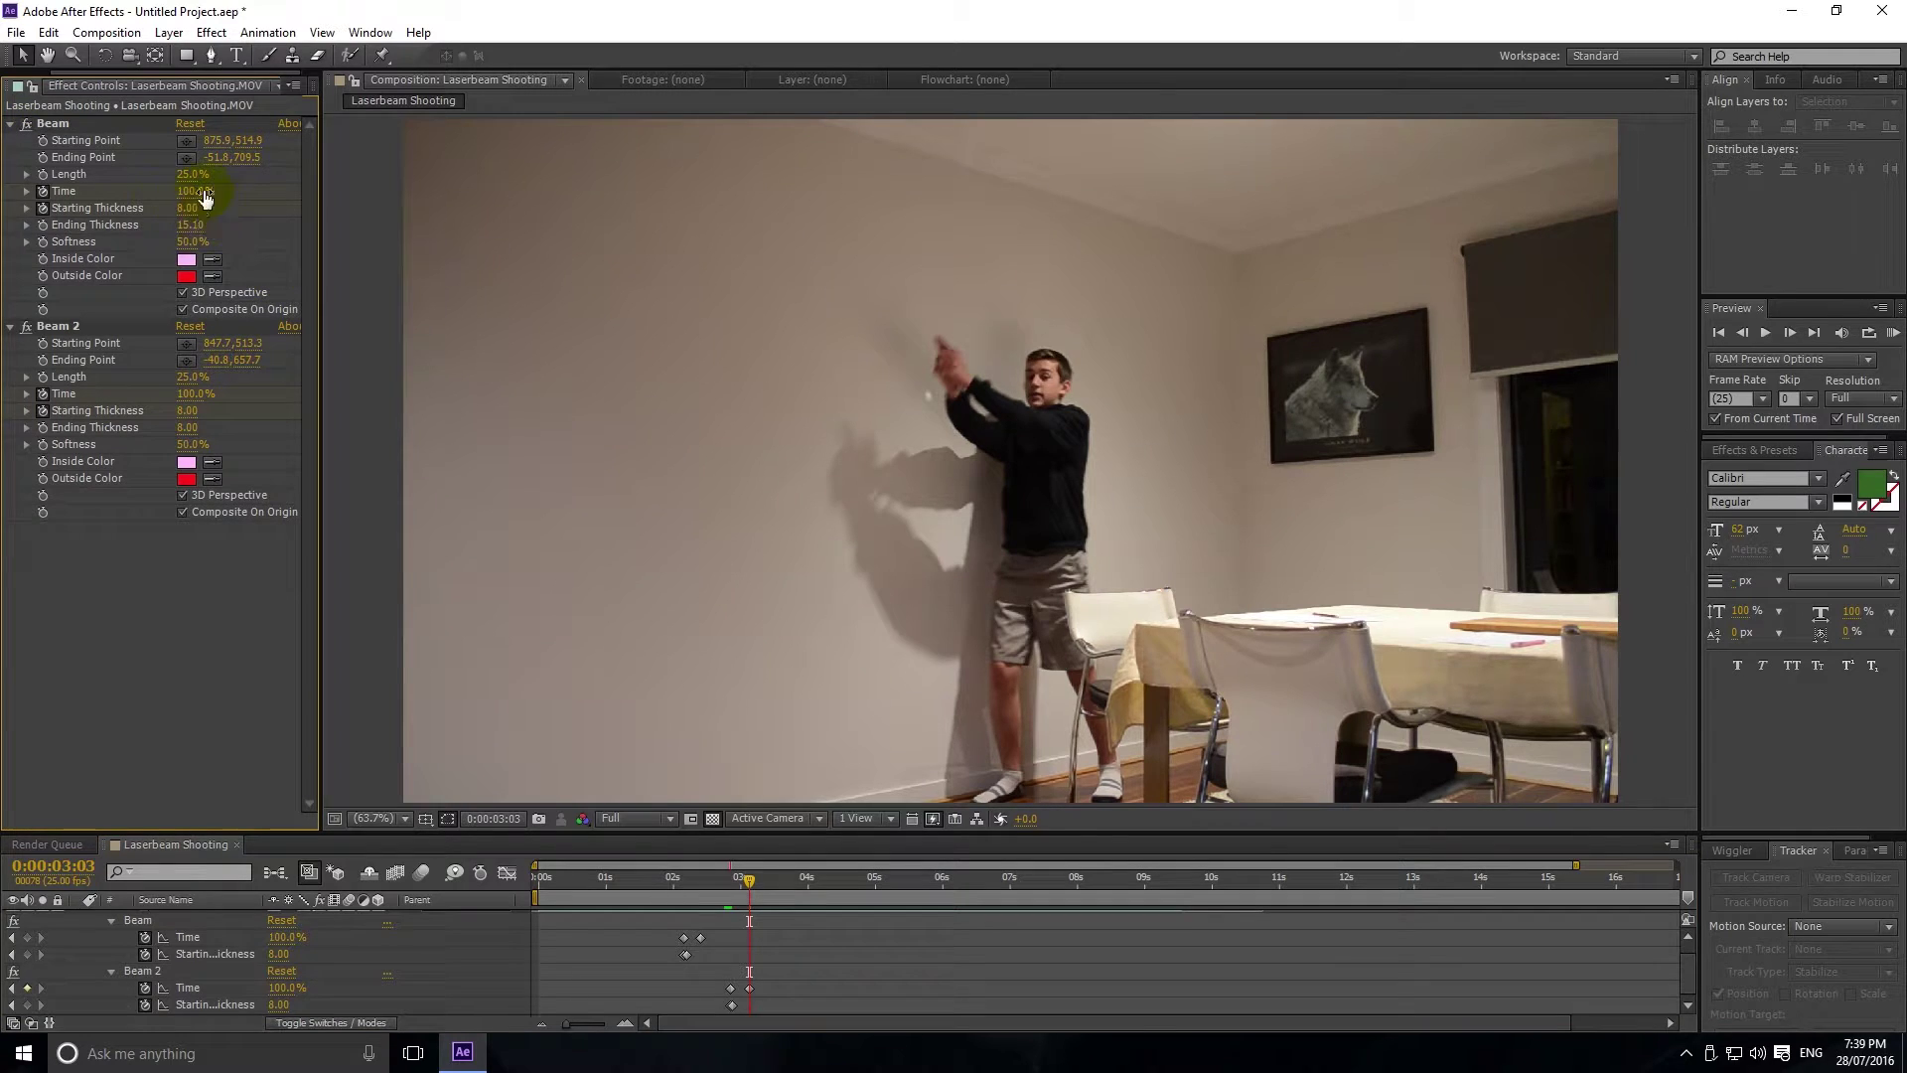
Step: Set Beam 2's Ending Thickness to 15.10
{"action": "left_click", "coordinate": [189, 428]}
{"action": "type", "text": "15.1"}
{"action": "key", "text": "Return"}
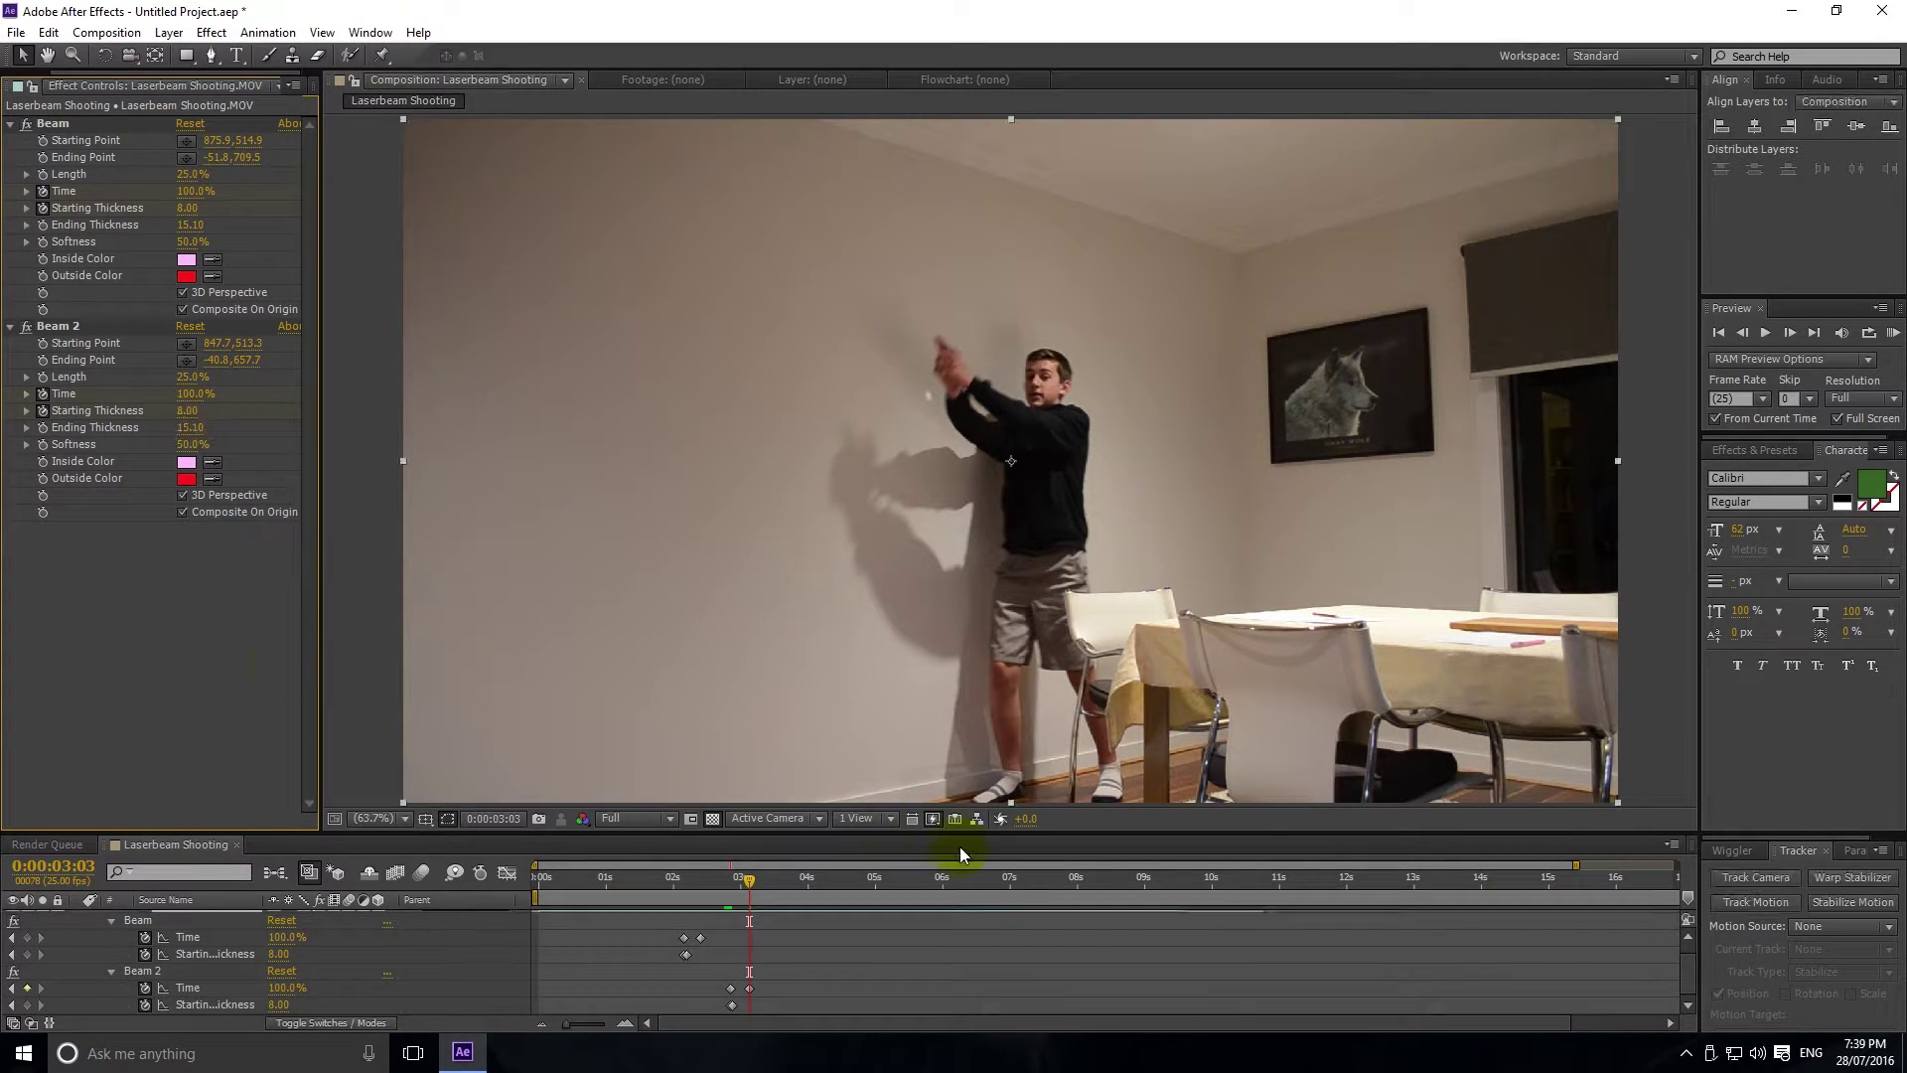
Step: Rewind to about 1:24 and preview both laser shots
{"action": "left_click_drag", "start_coordinate": [722, 882], "coordinate": [672, 884]}
{"action": "left_click", "coordinate": [383, 669]}
{"action": "key", "text": "space"}
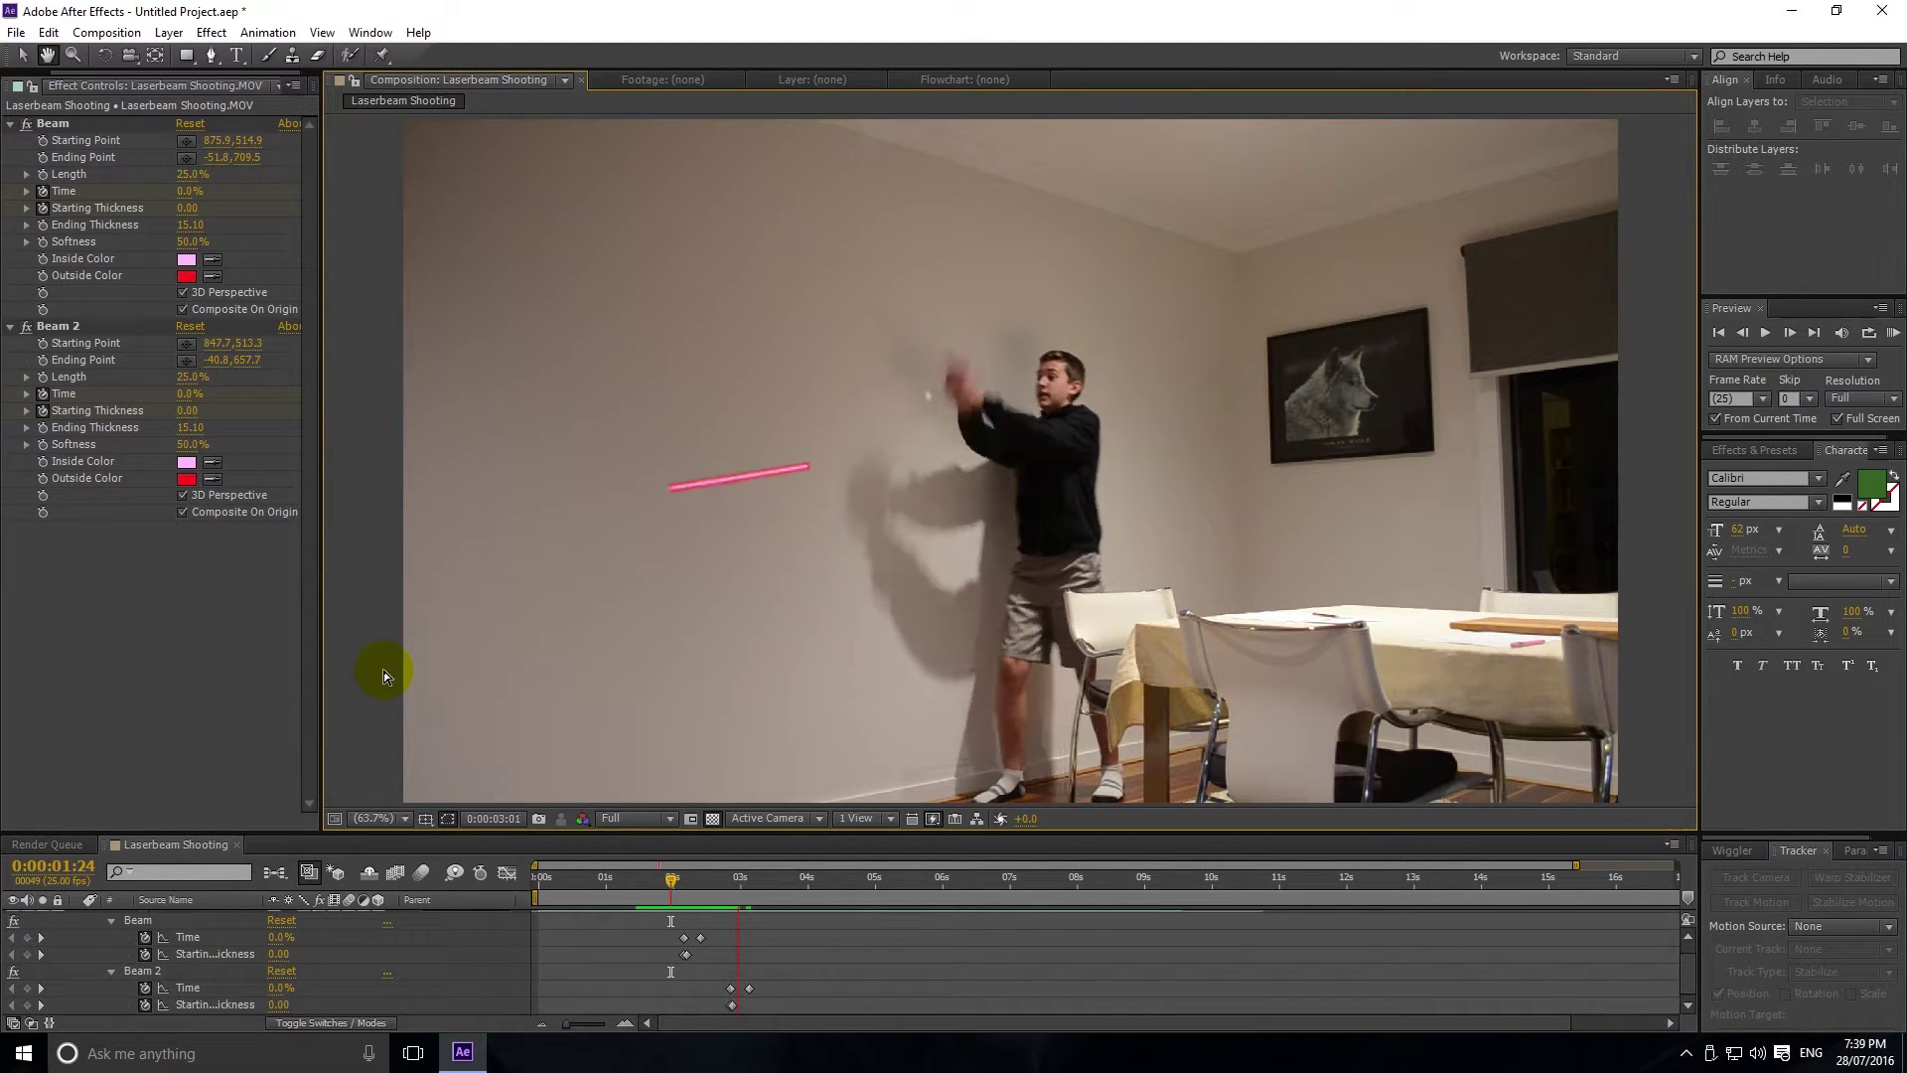
{"action": "key", "text": "space"}
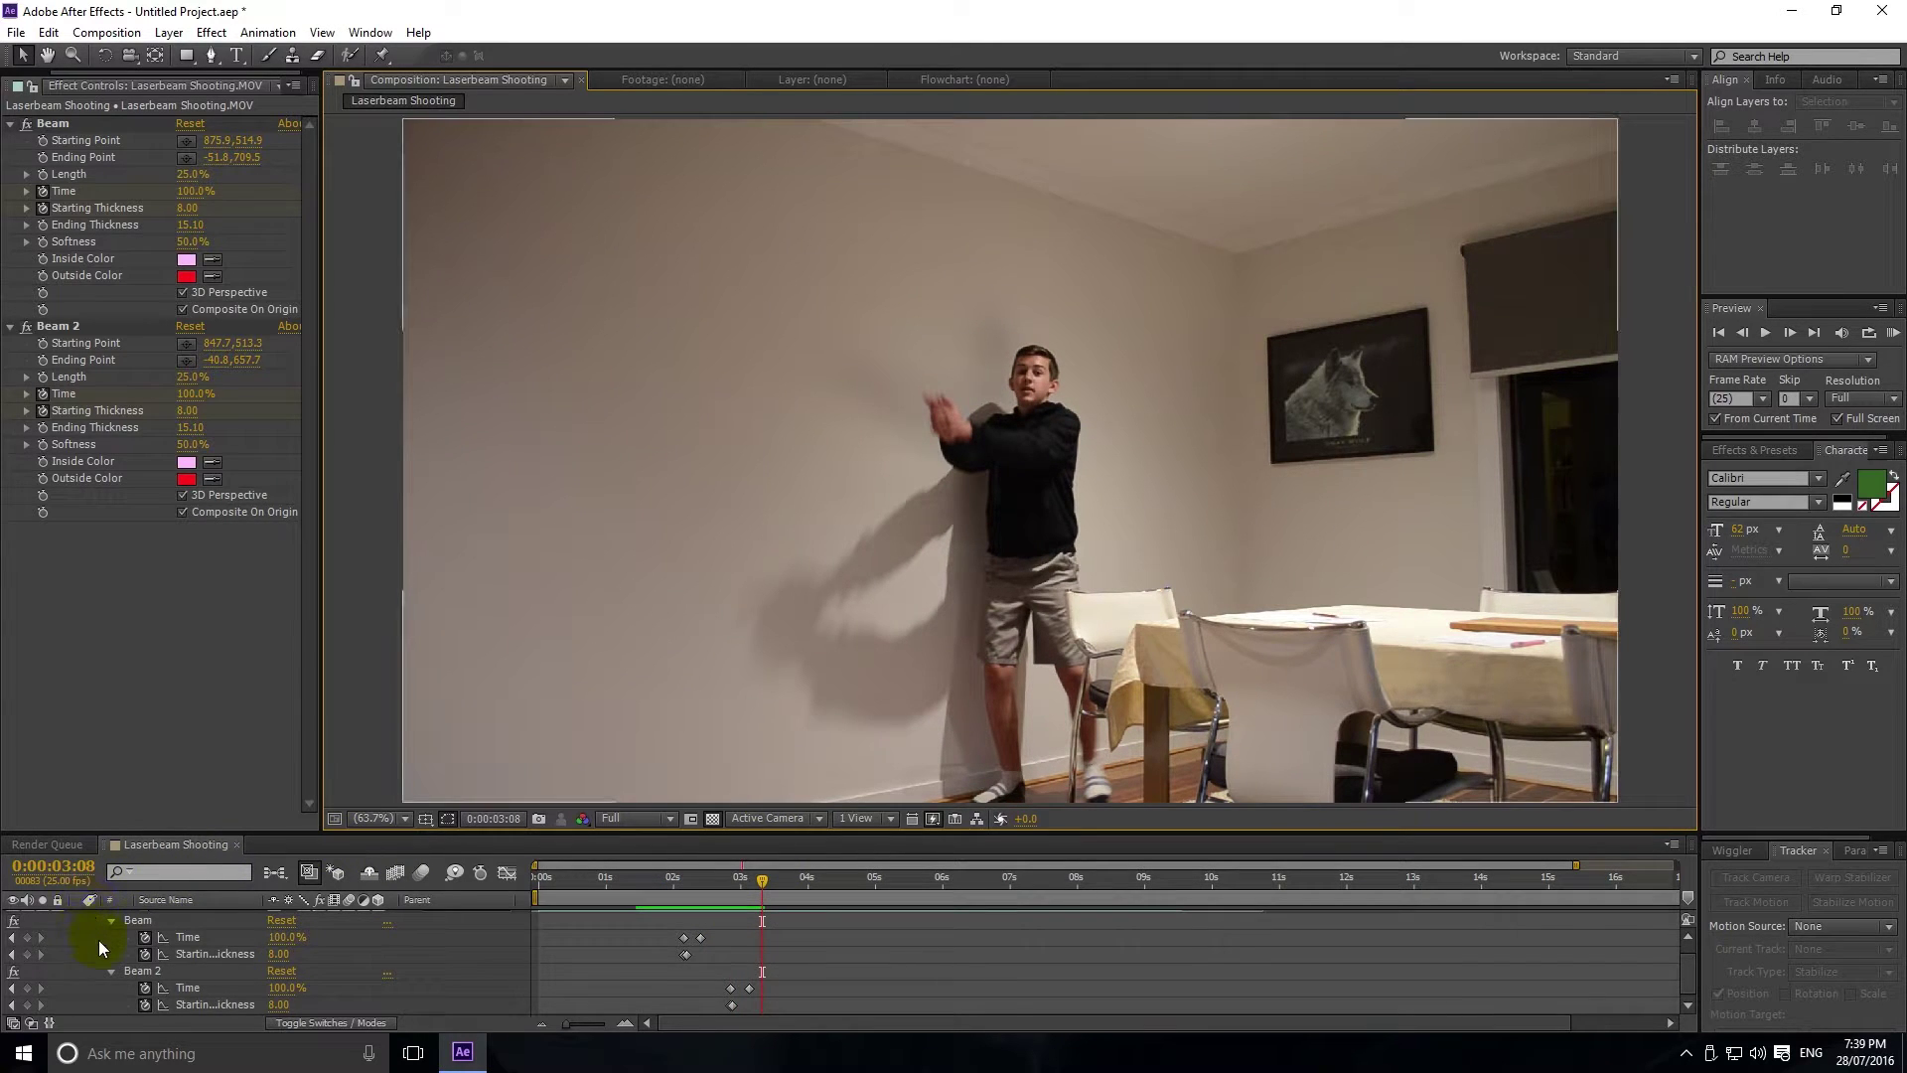
{"action": "key", "text": "u"}
{"action": "left_click", "coordinate": [165, 939]}
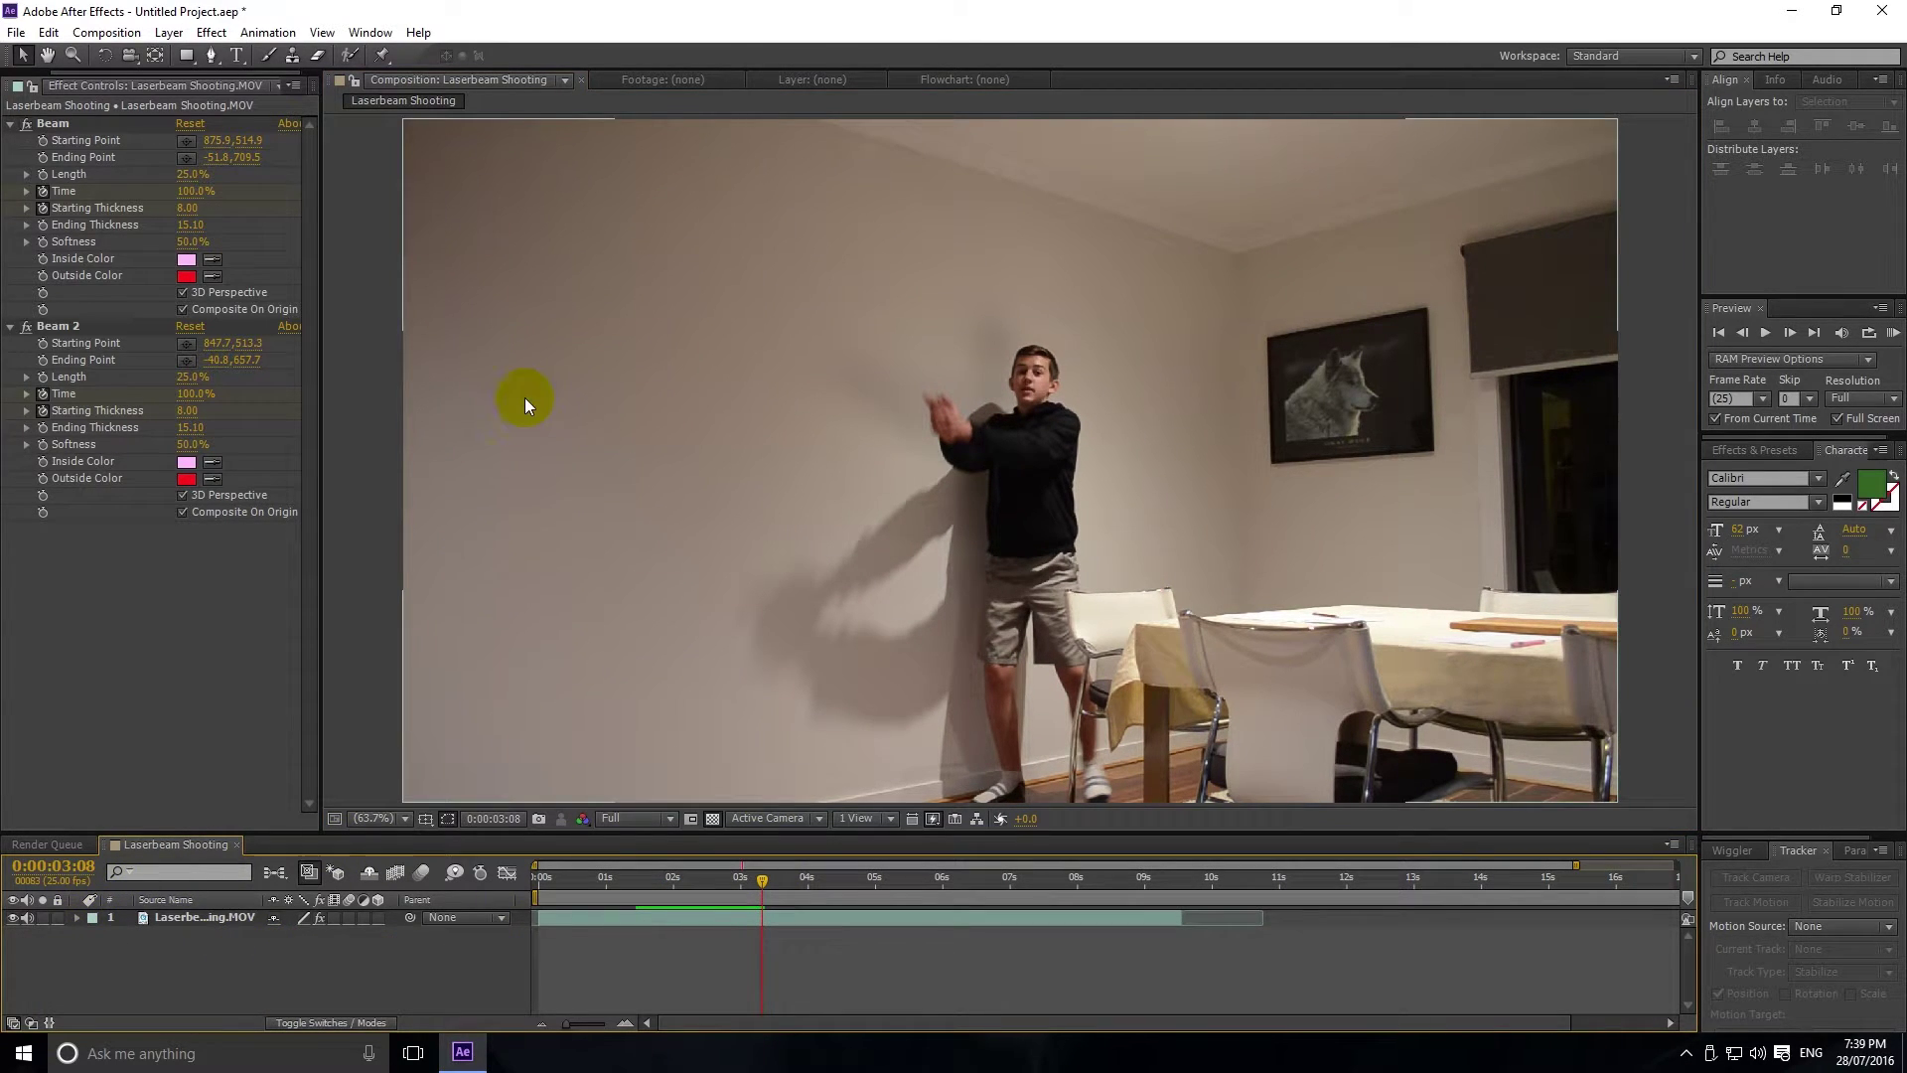
Step: Set the first Beam's Length to 25%, checking it around 2:02–2:06
{"action": "left_click_drag", "start_coordinate": [749, 891], "coordinate": [690, 890]}
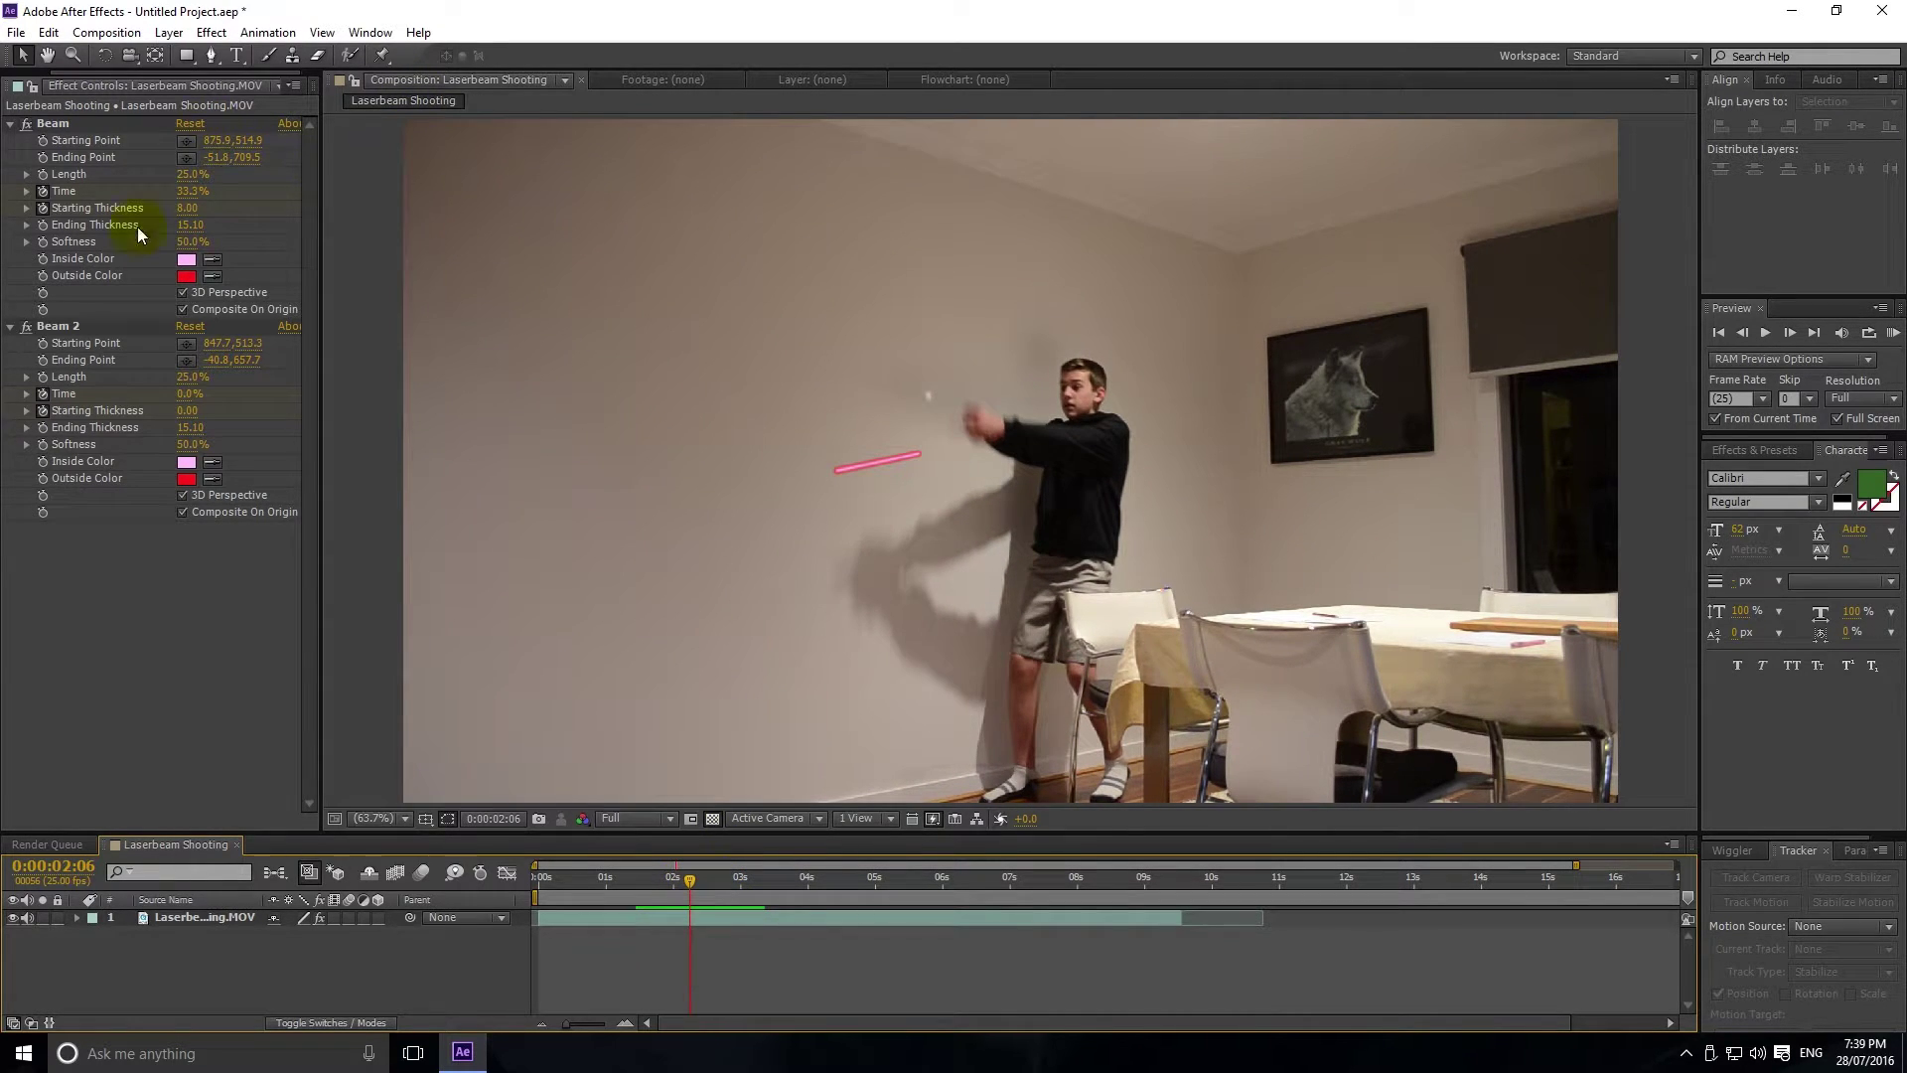
{"action": "left_click", "coordinate": [10, 326]}
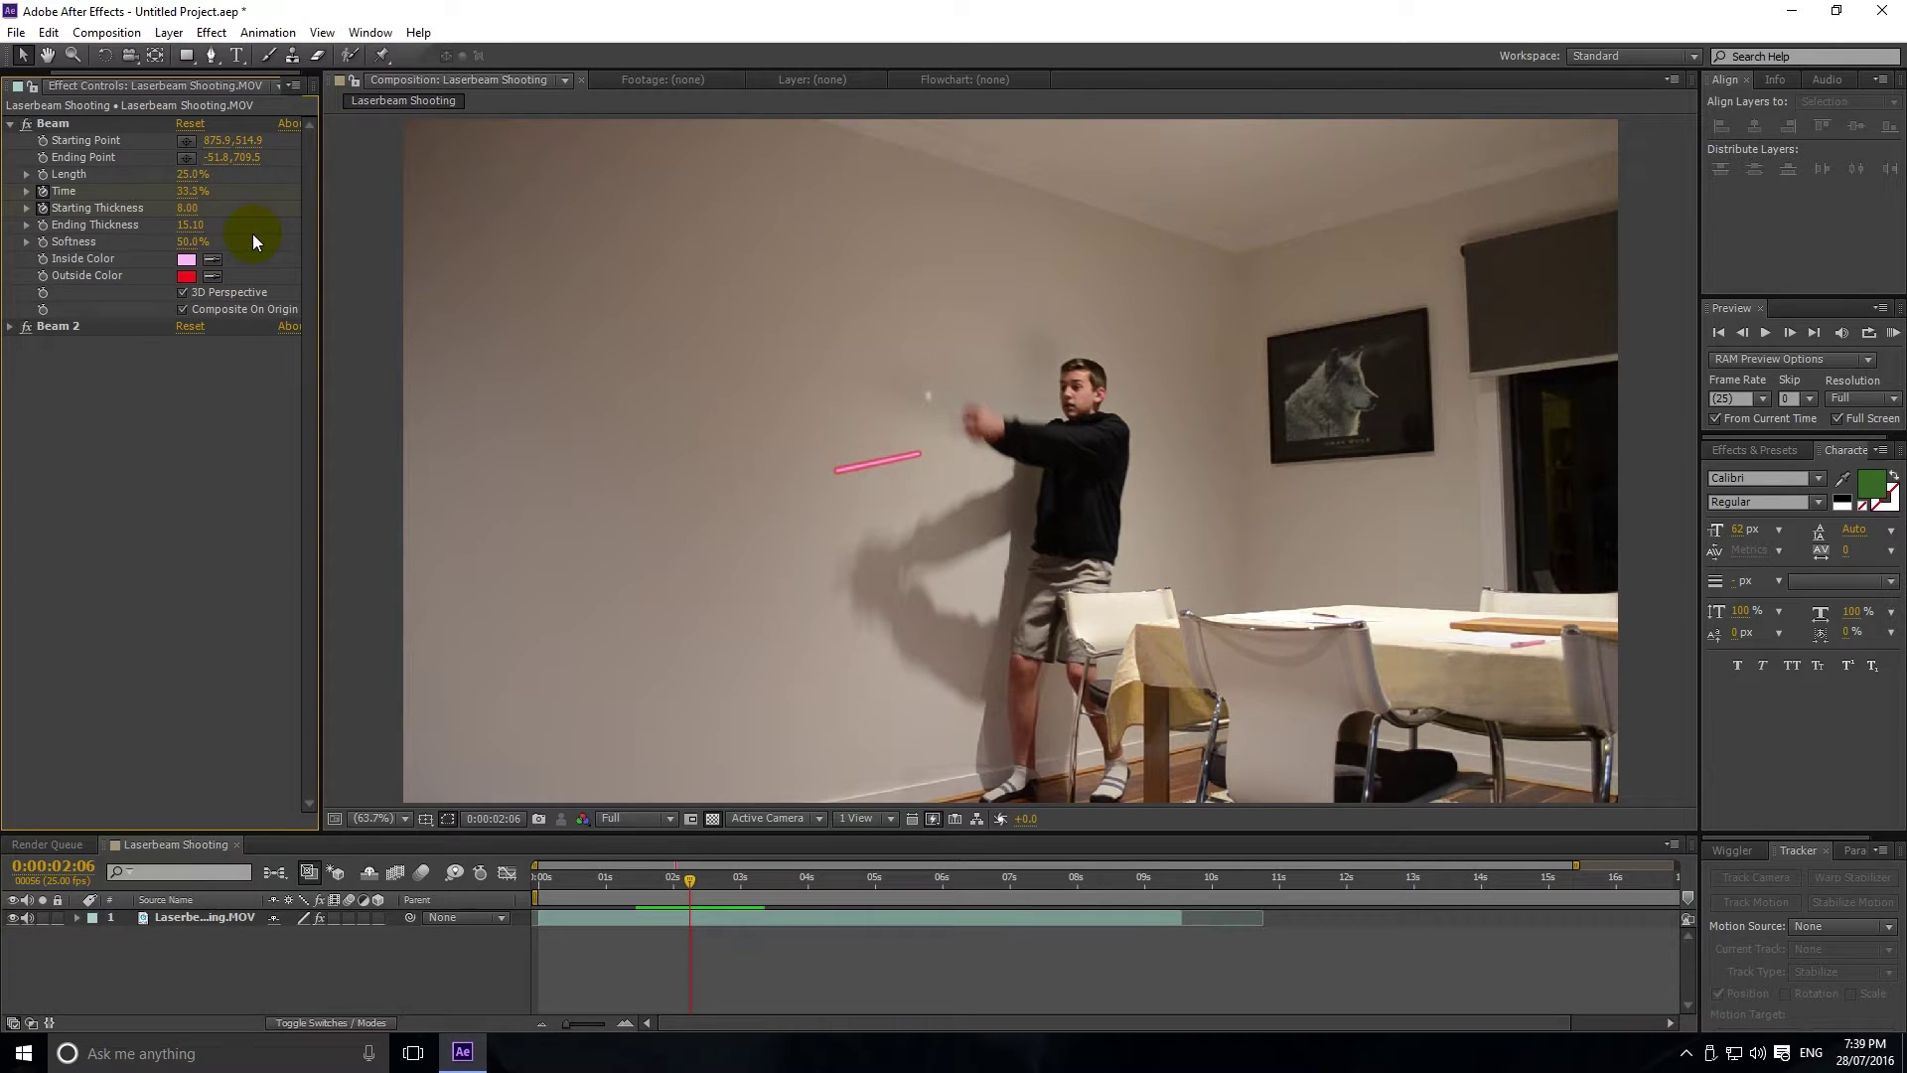
{"action": "left_click", "coordinate": [252, 234]}
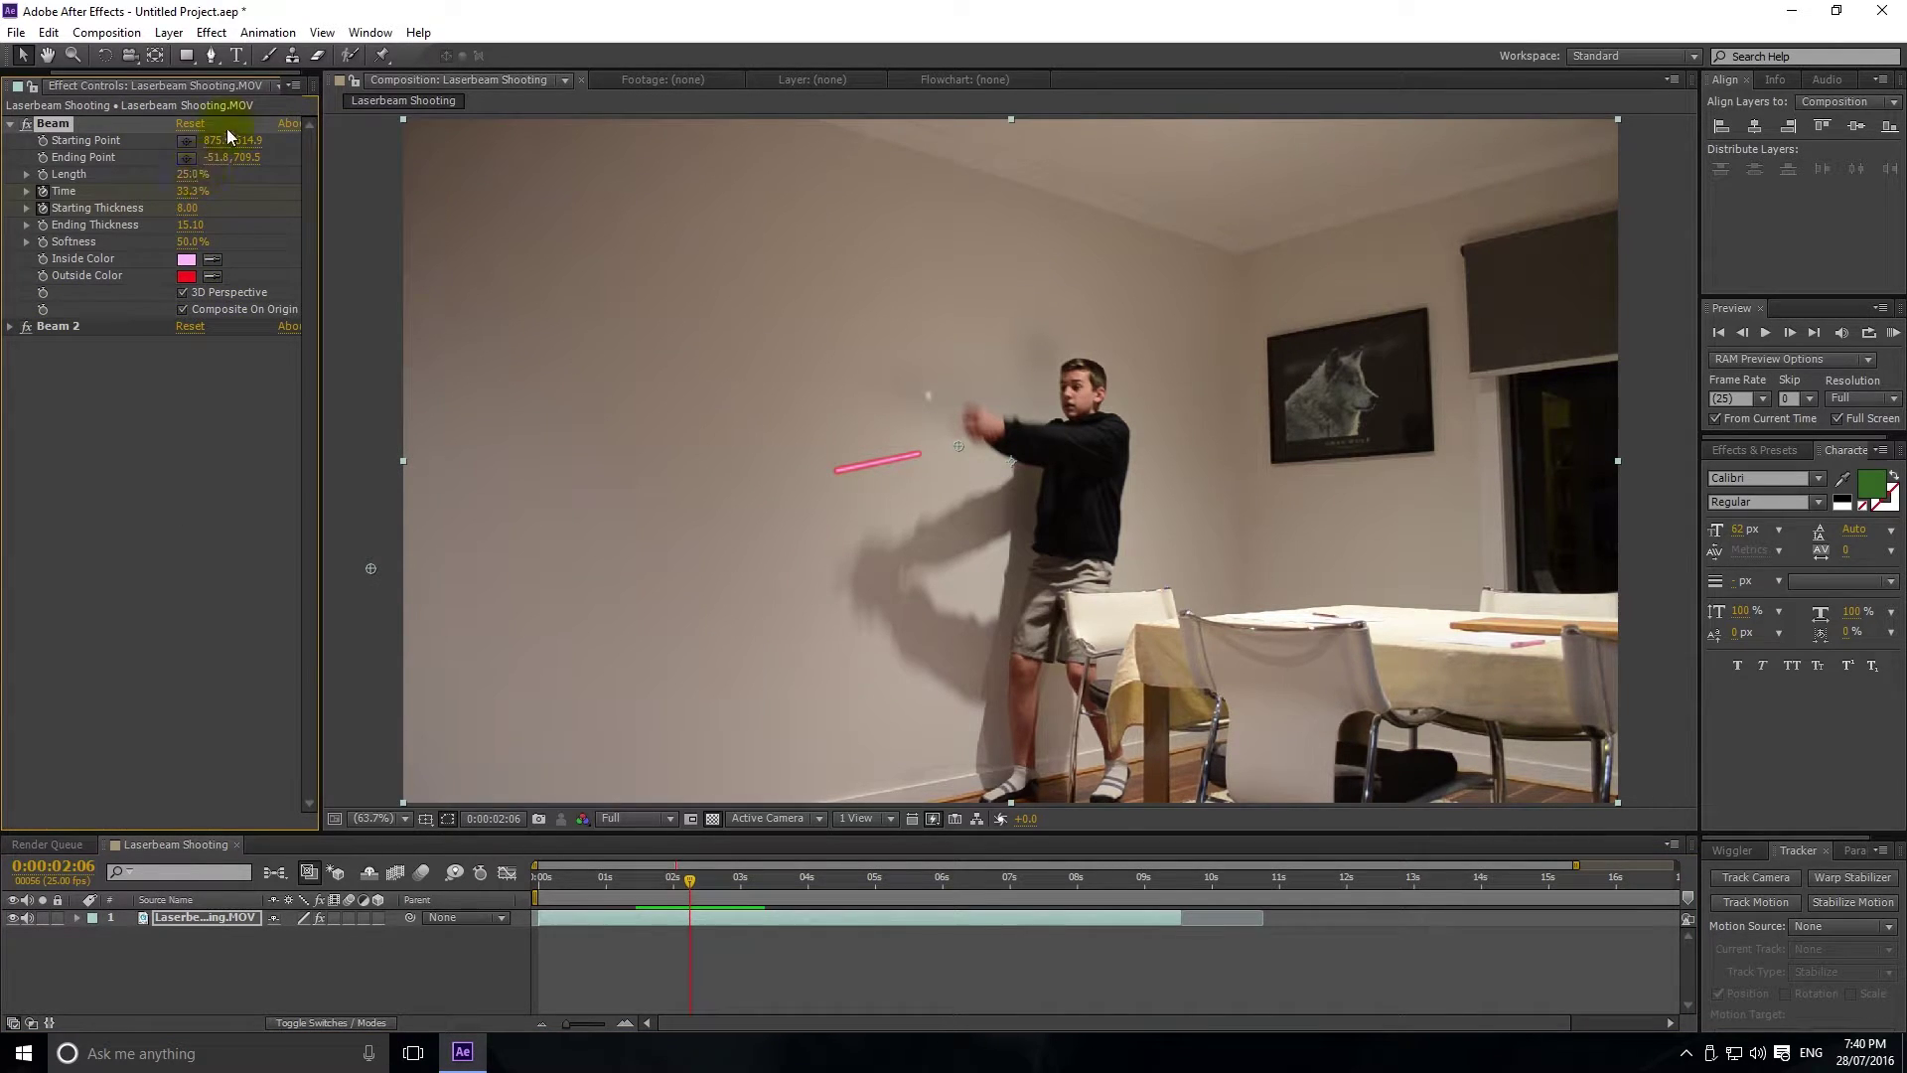
{"action": "left_click_drag", "start_coordinate": [199, 171], "coordinate": [541, 165]}
{"action": "left_click_drag", "start_coordinate": [686, 891], "coordinate": [691, 880]}
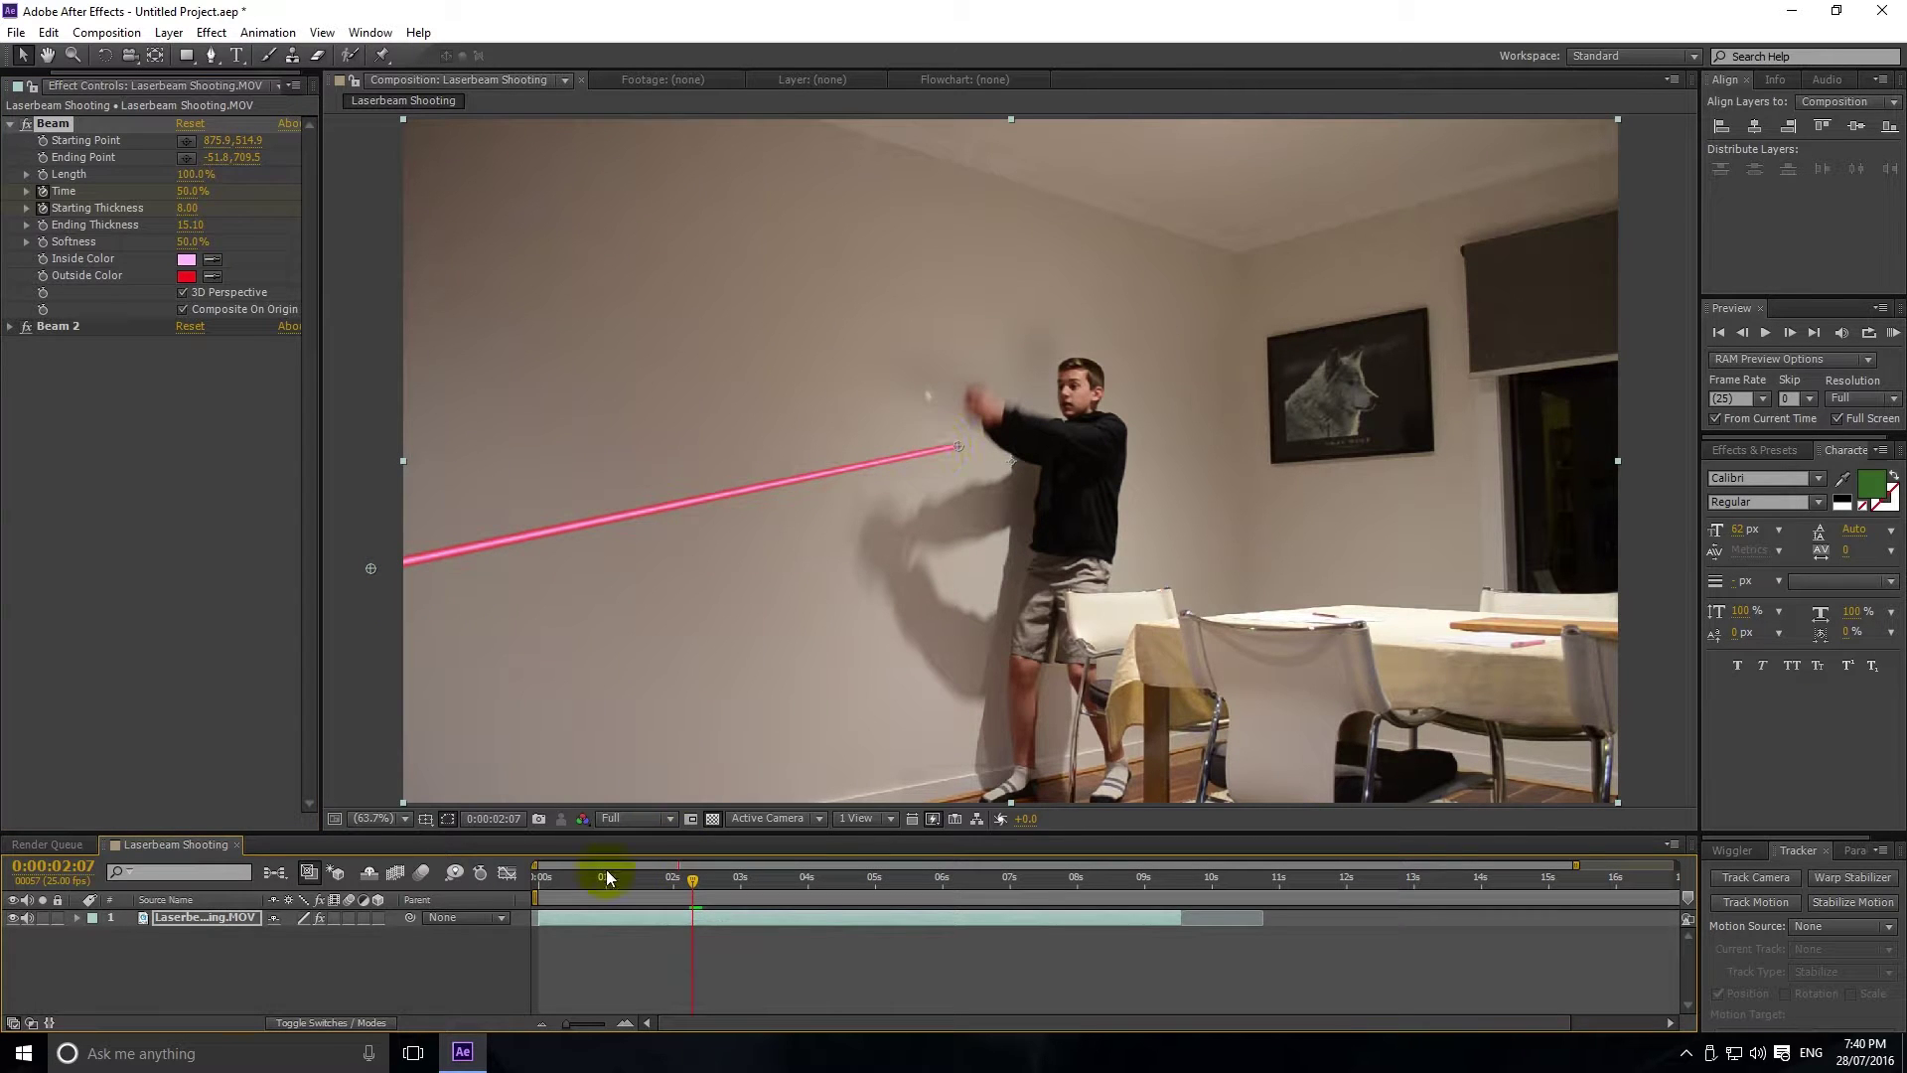
{"action": "left_click", "coordinate": [189, 175]}
{"action": "type", "text": "25"}
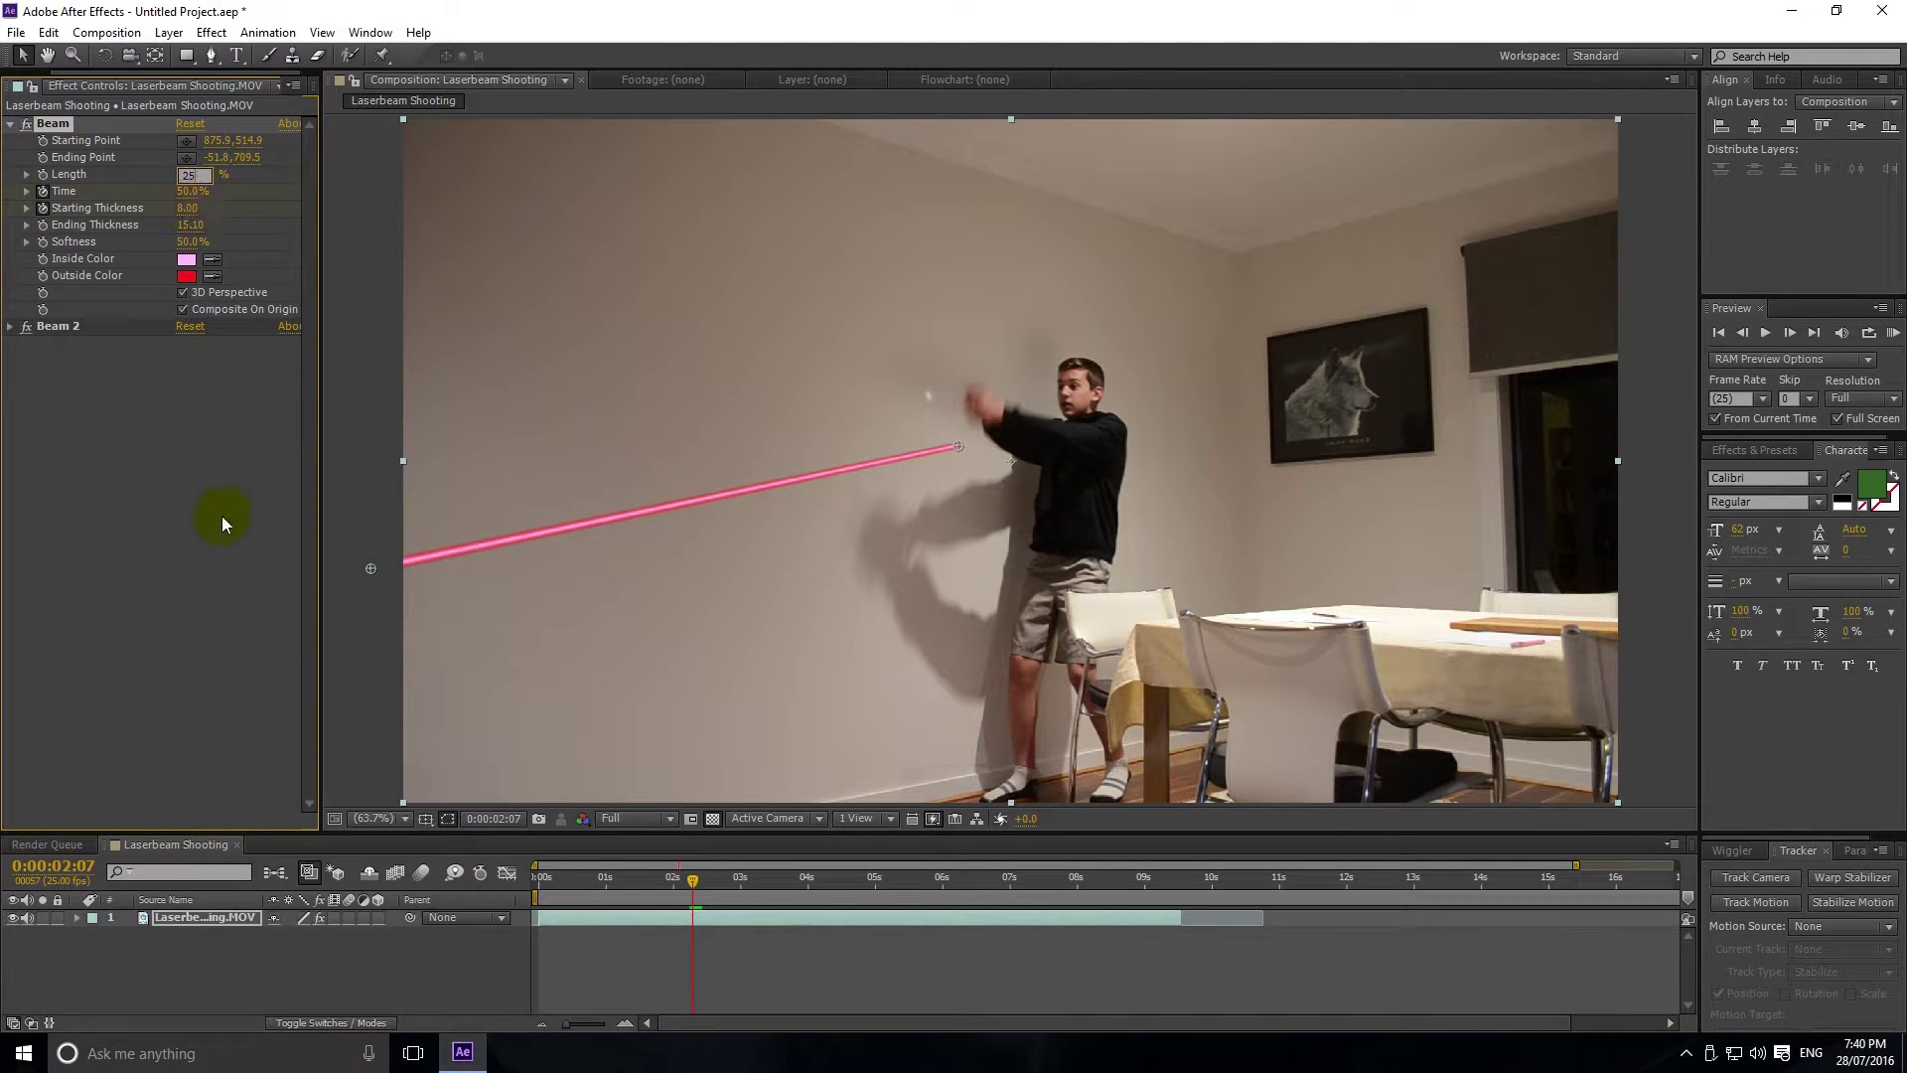
{"action": "key", "text": "Return"}
Step: Shorten the first beam to 12% Length and raise its Softness to about 85%
{"action": "left_click_drag", "start_coordinate": [191, 175], "coordinate": [178, 175]}
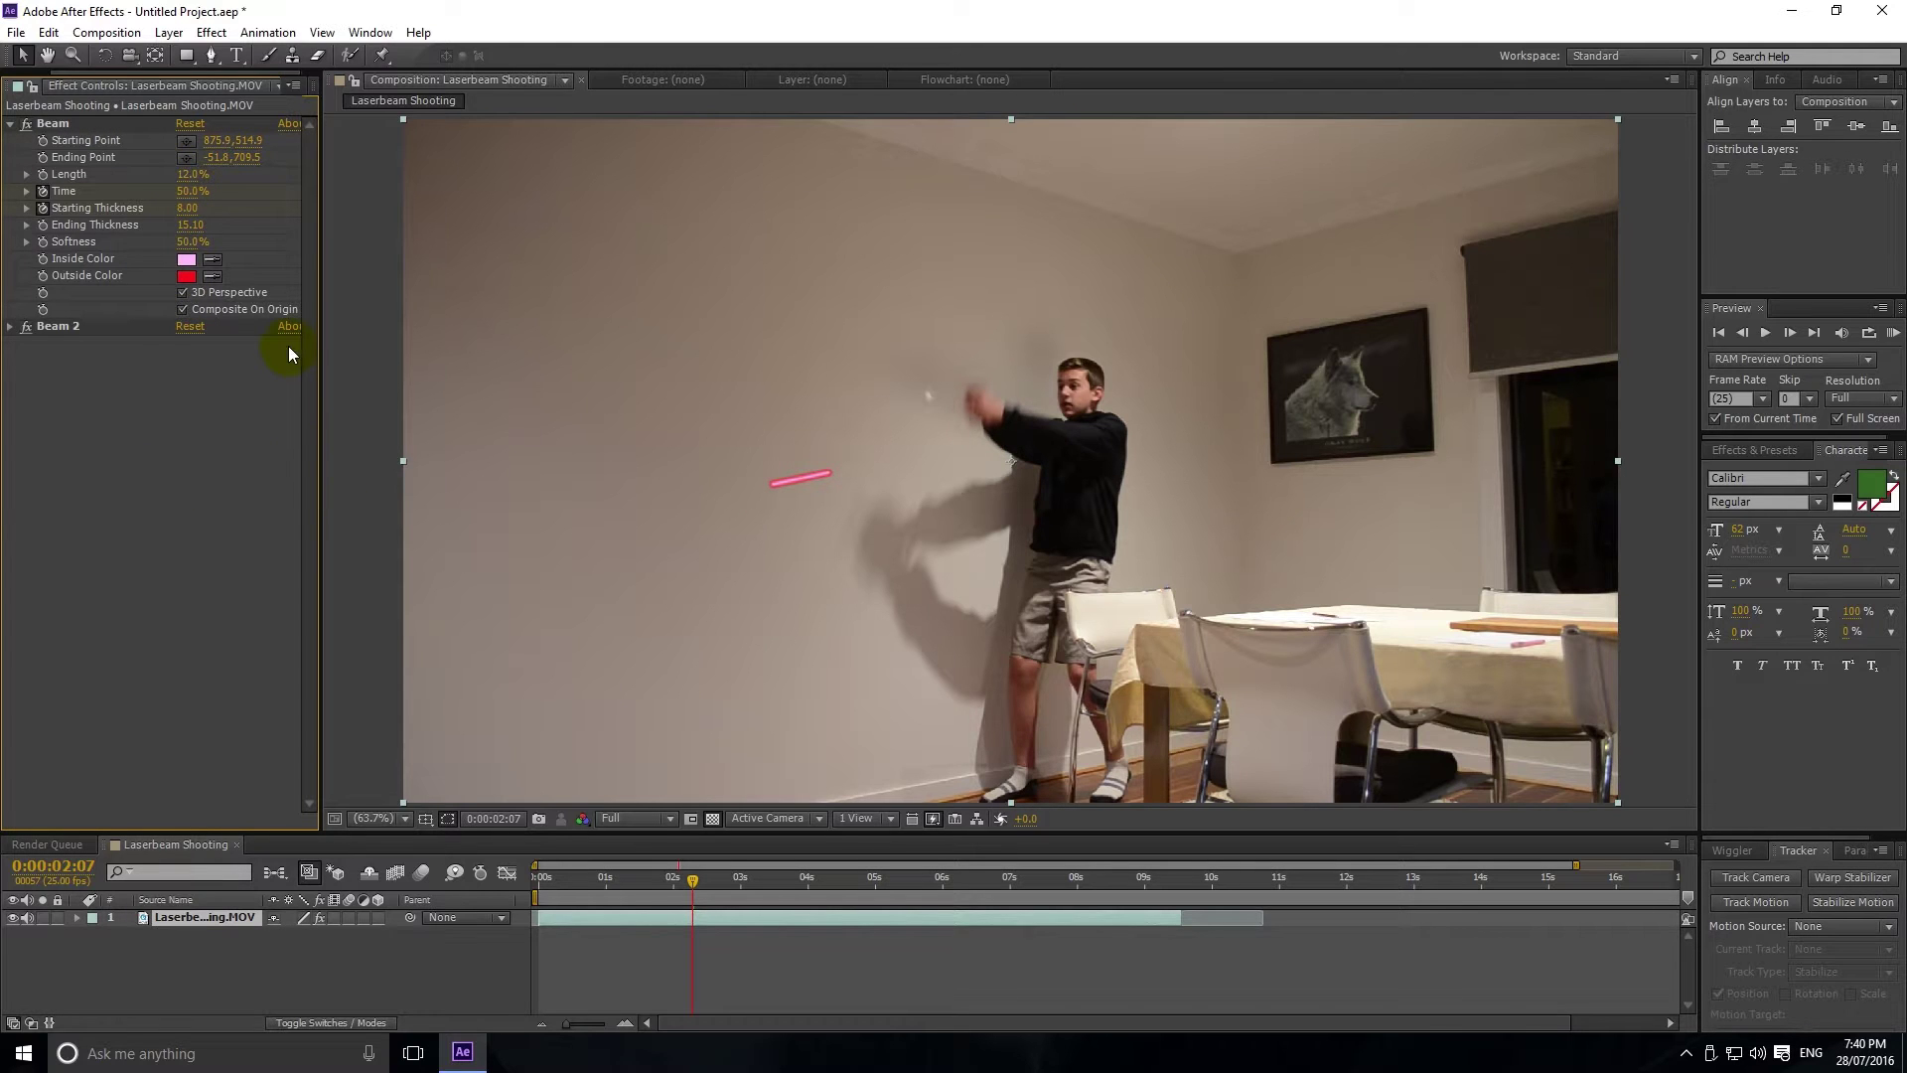
{"action": "left_click_drag", "start_coordinate": [677, 878], "coordinate": [690, 878]}
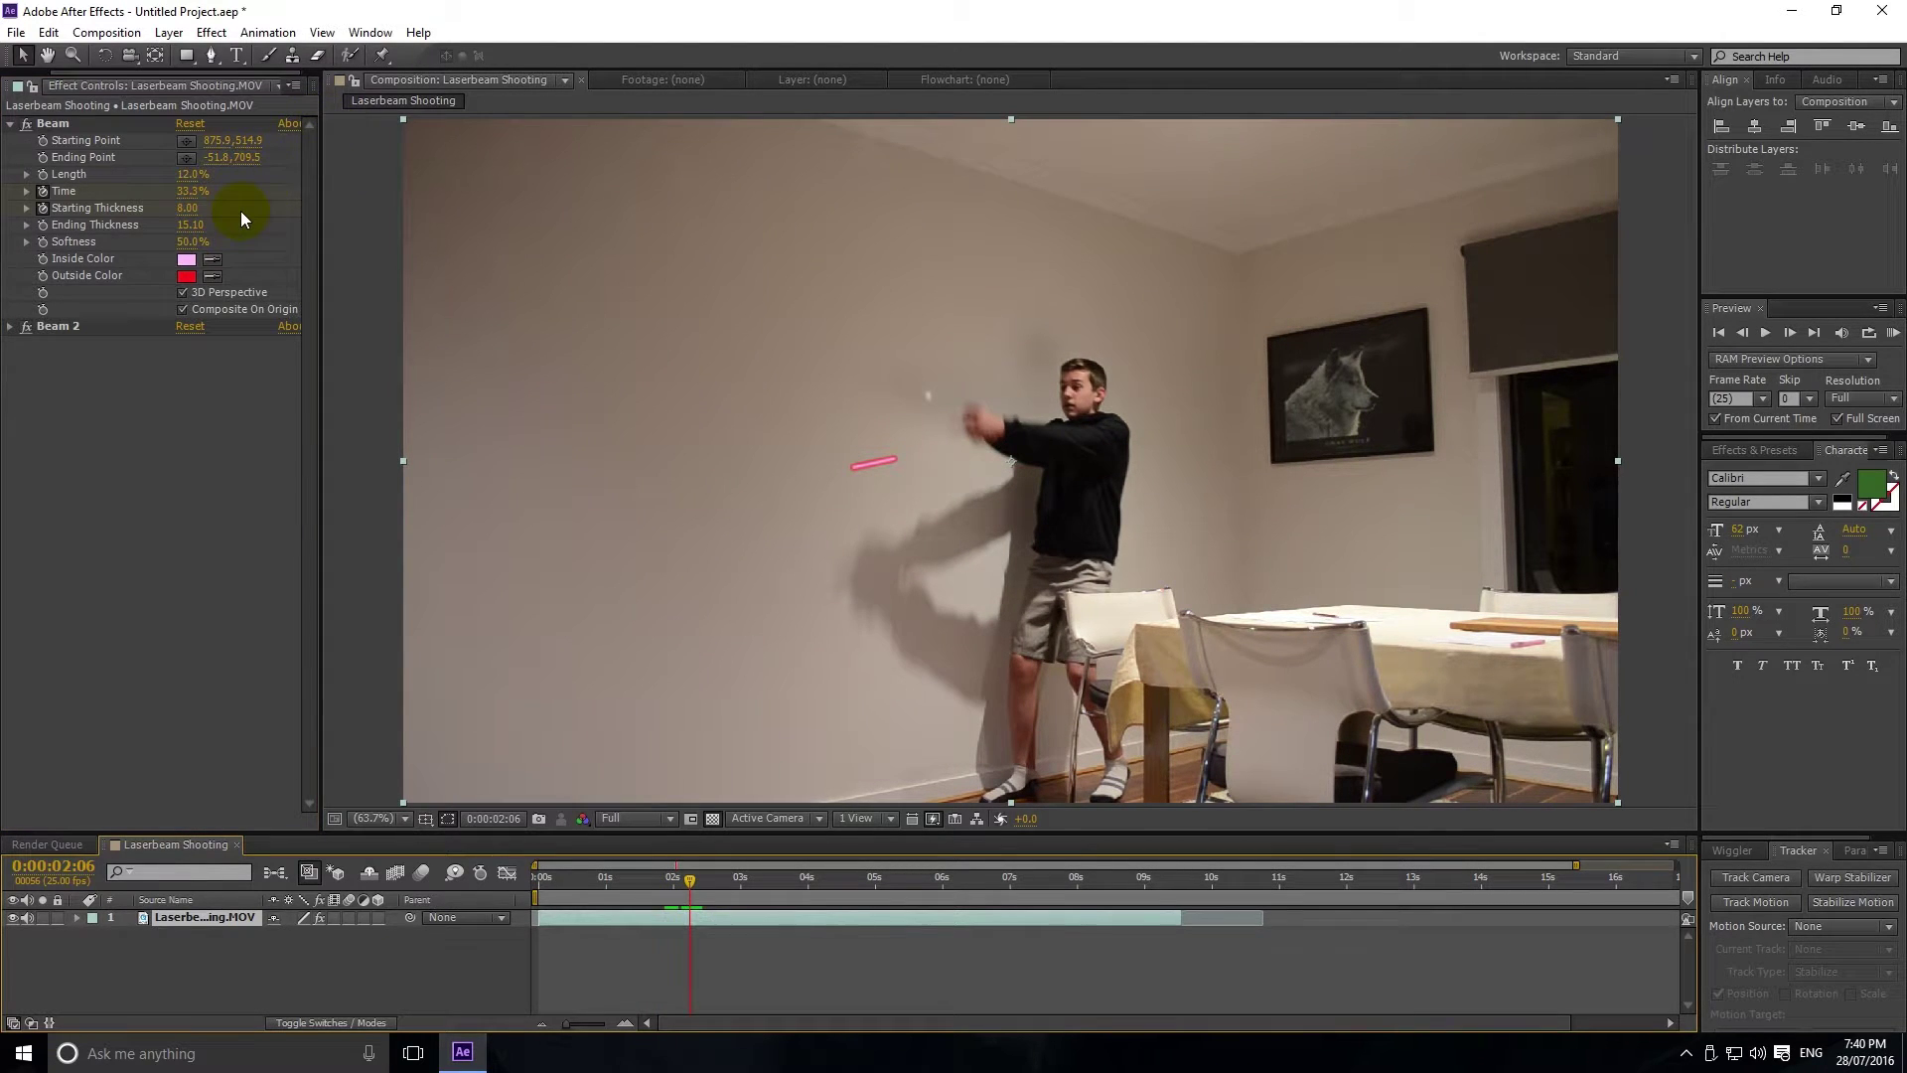
{"action": "mouse_move", "coordinate": [185, 245]}
{"action": "left_mouse_down"}
{"action": "mouse_move", "coordinate": [263, 246]}
{"action": "mouse_move", "coordinate": [272, 264]}
{"action": "mouse_move", "coordinate": [192, 264]}
{"action": "left_mouse_up"}
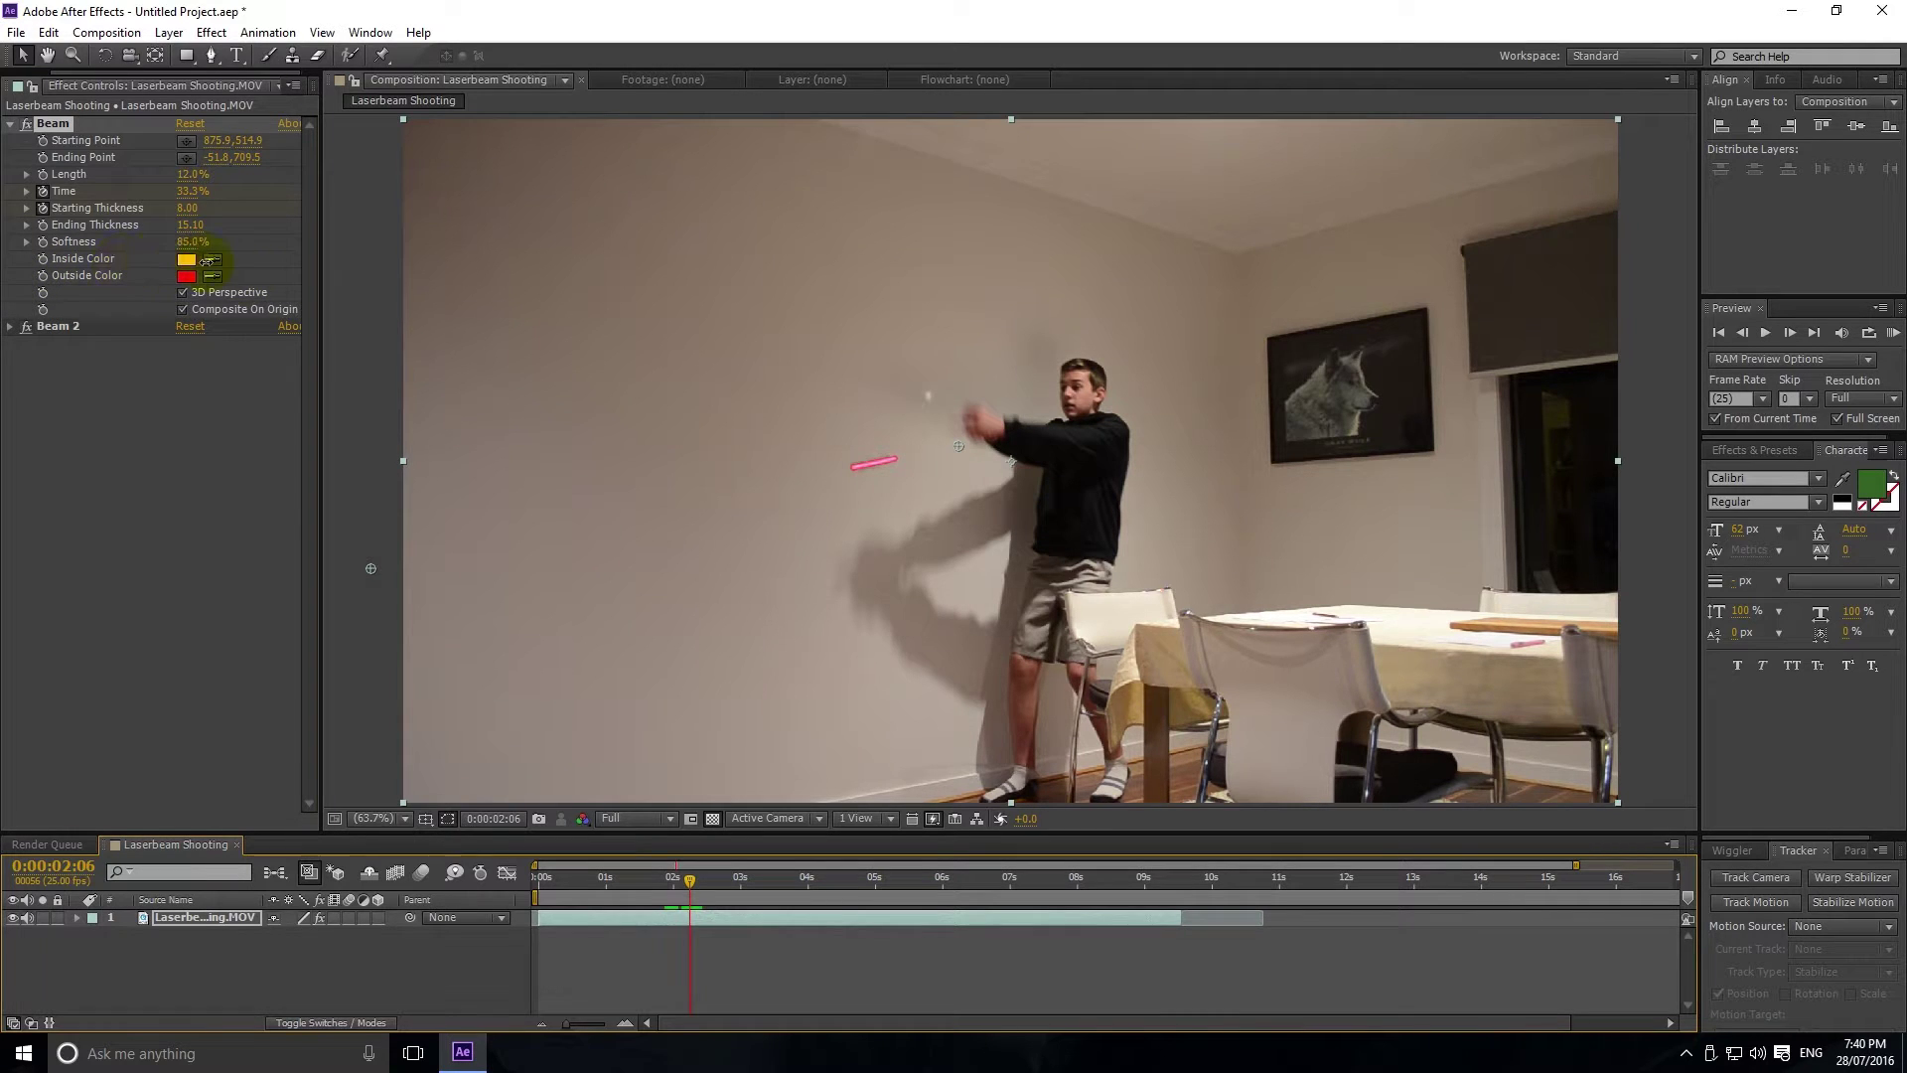
{"action": "scroll", "coordinate": [884, 462], "scroll_direction": "up", "scroll_amount": 6}
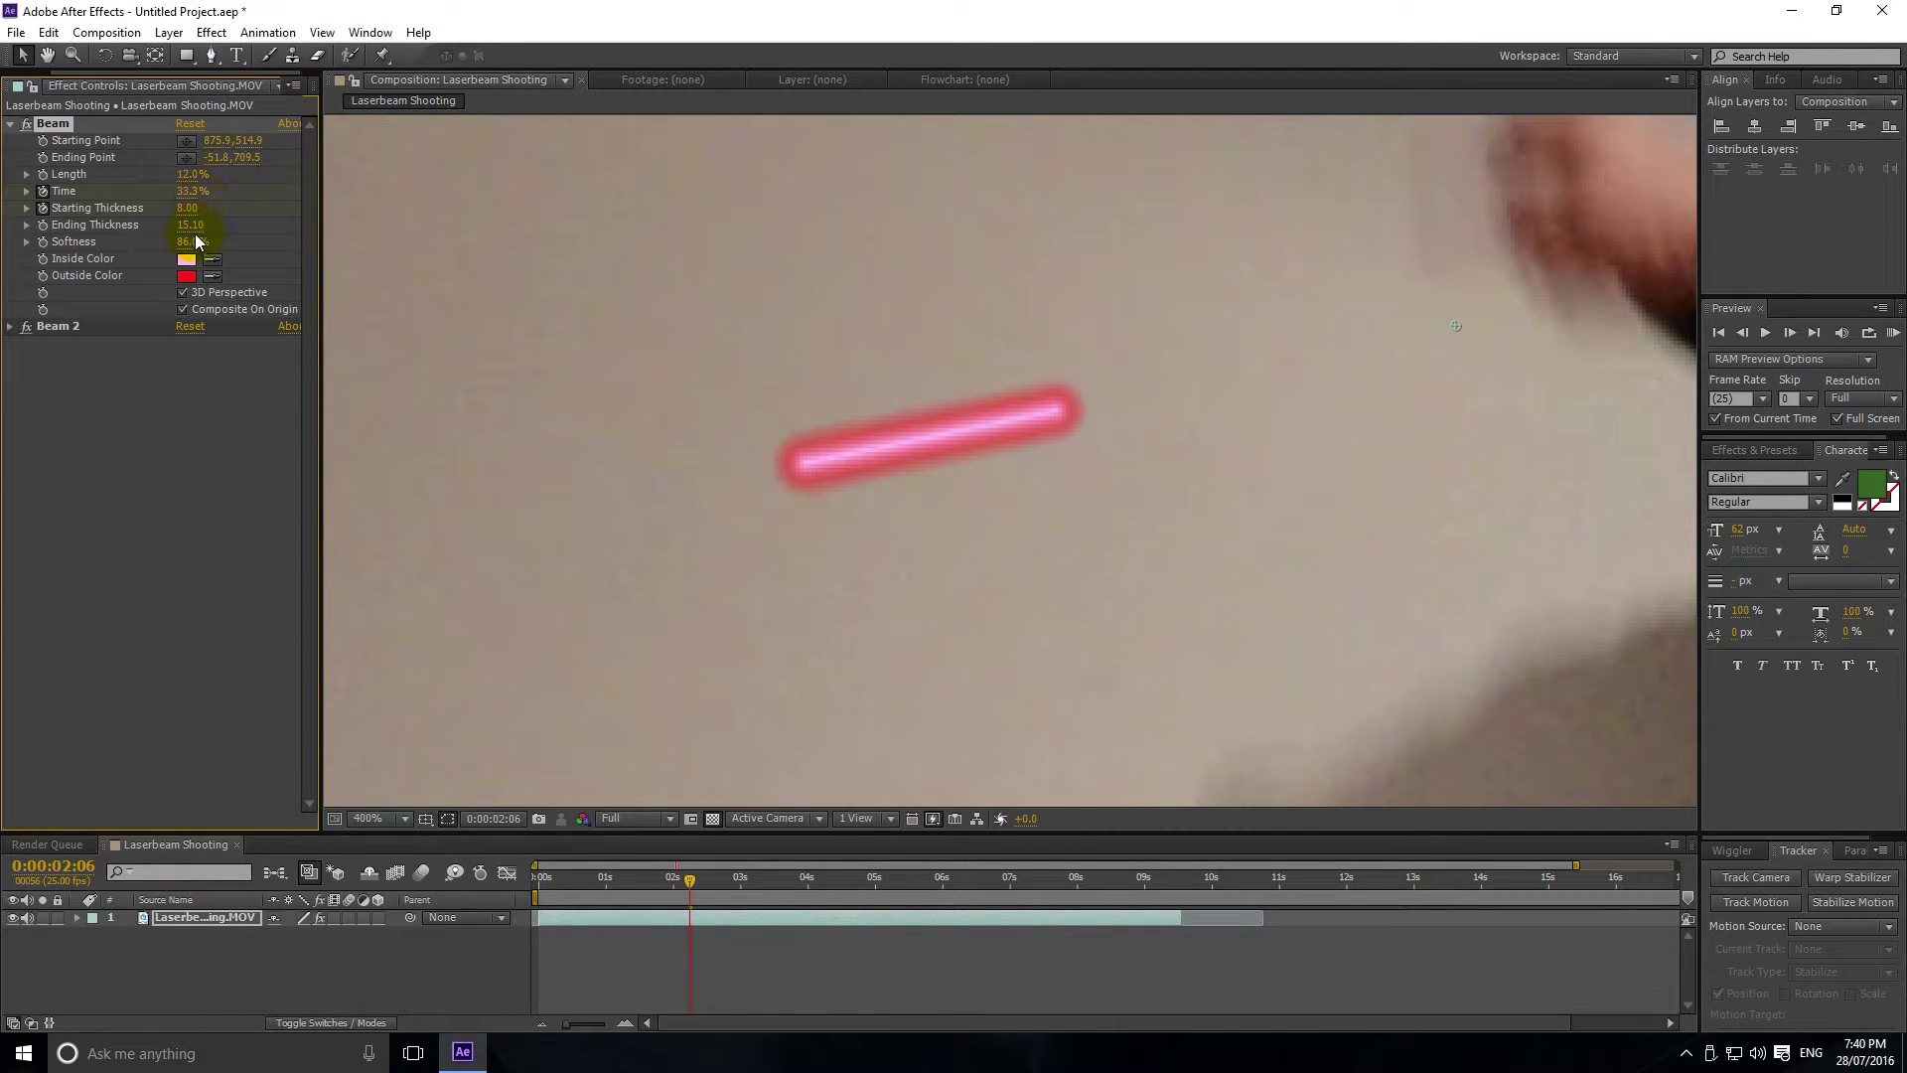
Step: Test the beam's Softness at 0% and 100%, set it to 42%, and open Inside Color
{"action": "left_click_drag", "start_coordinate": [191, 242], "coordinate": [85, 245]}
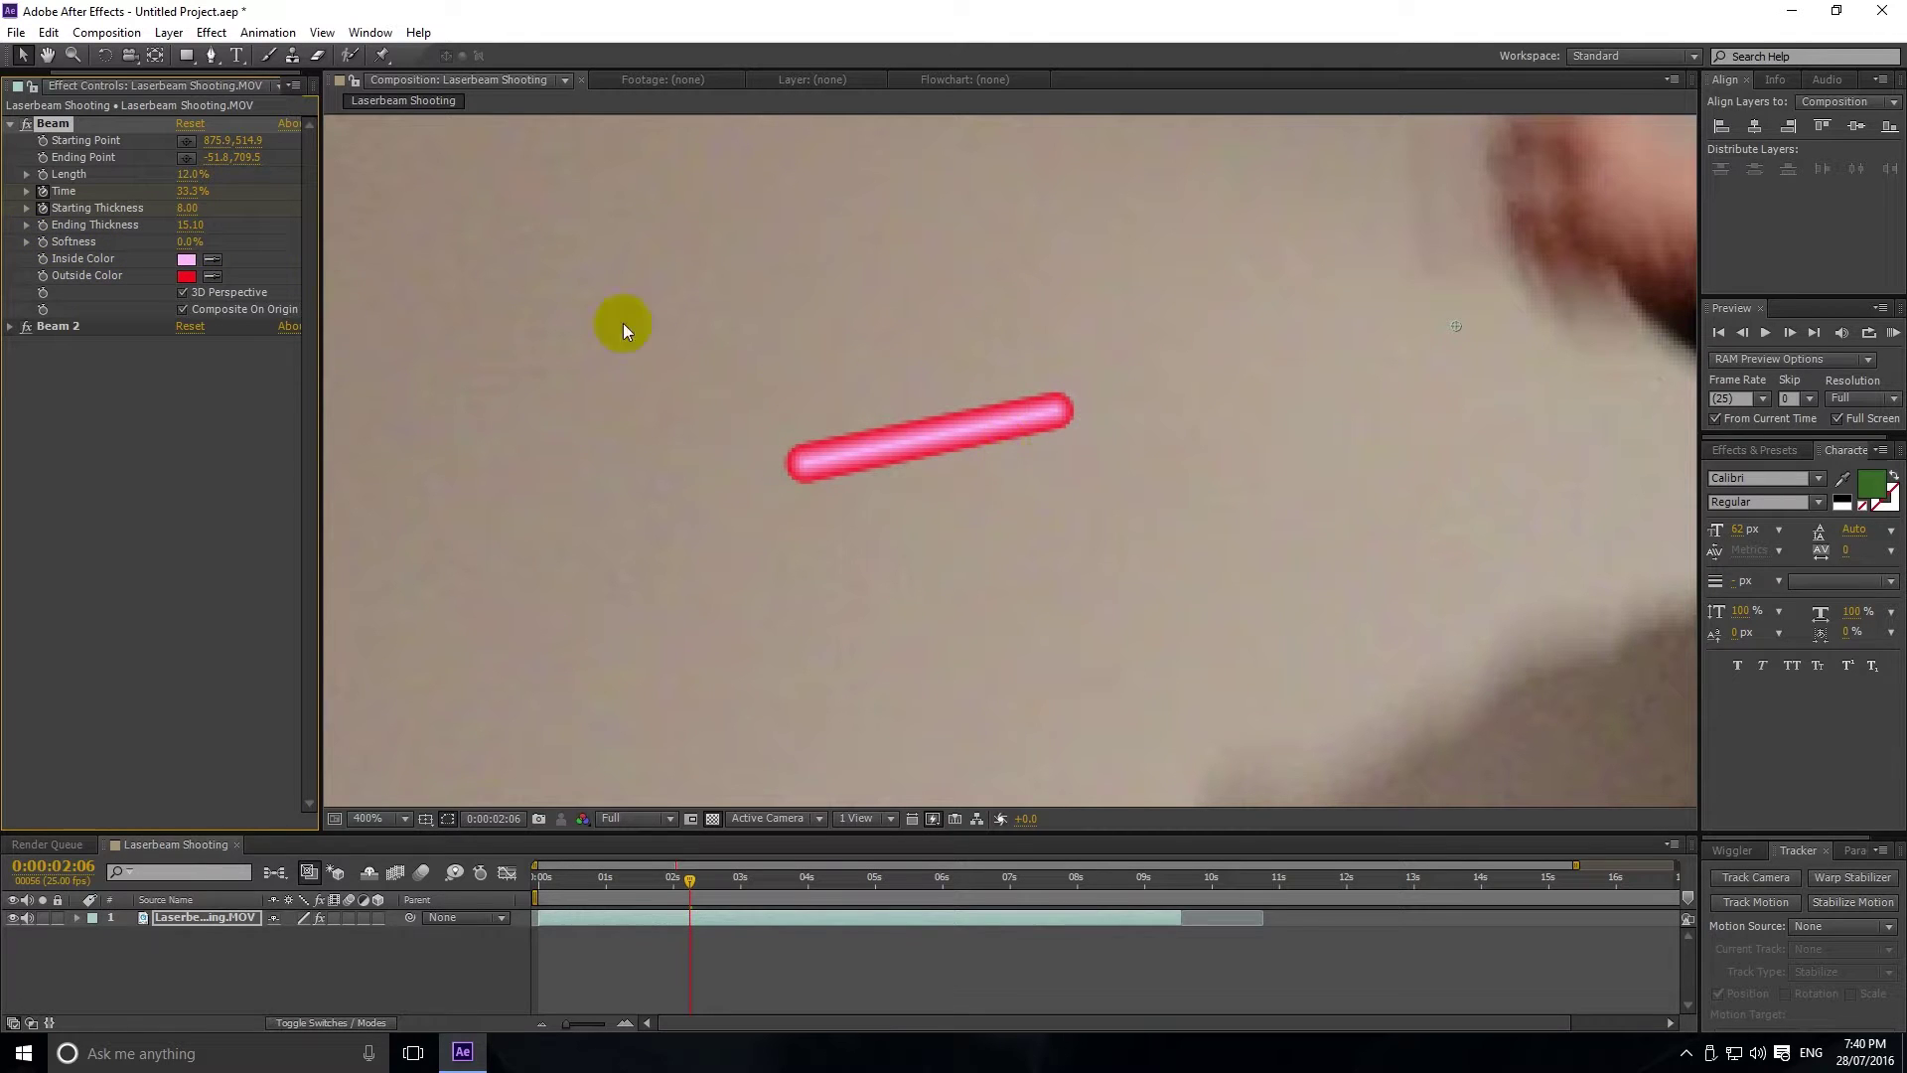
{"action": "left_click_drag", "start_coordinate": [187, 241], "coordinate": [244, 245]}
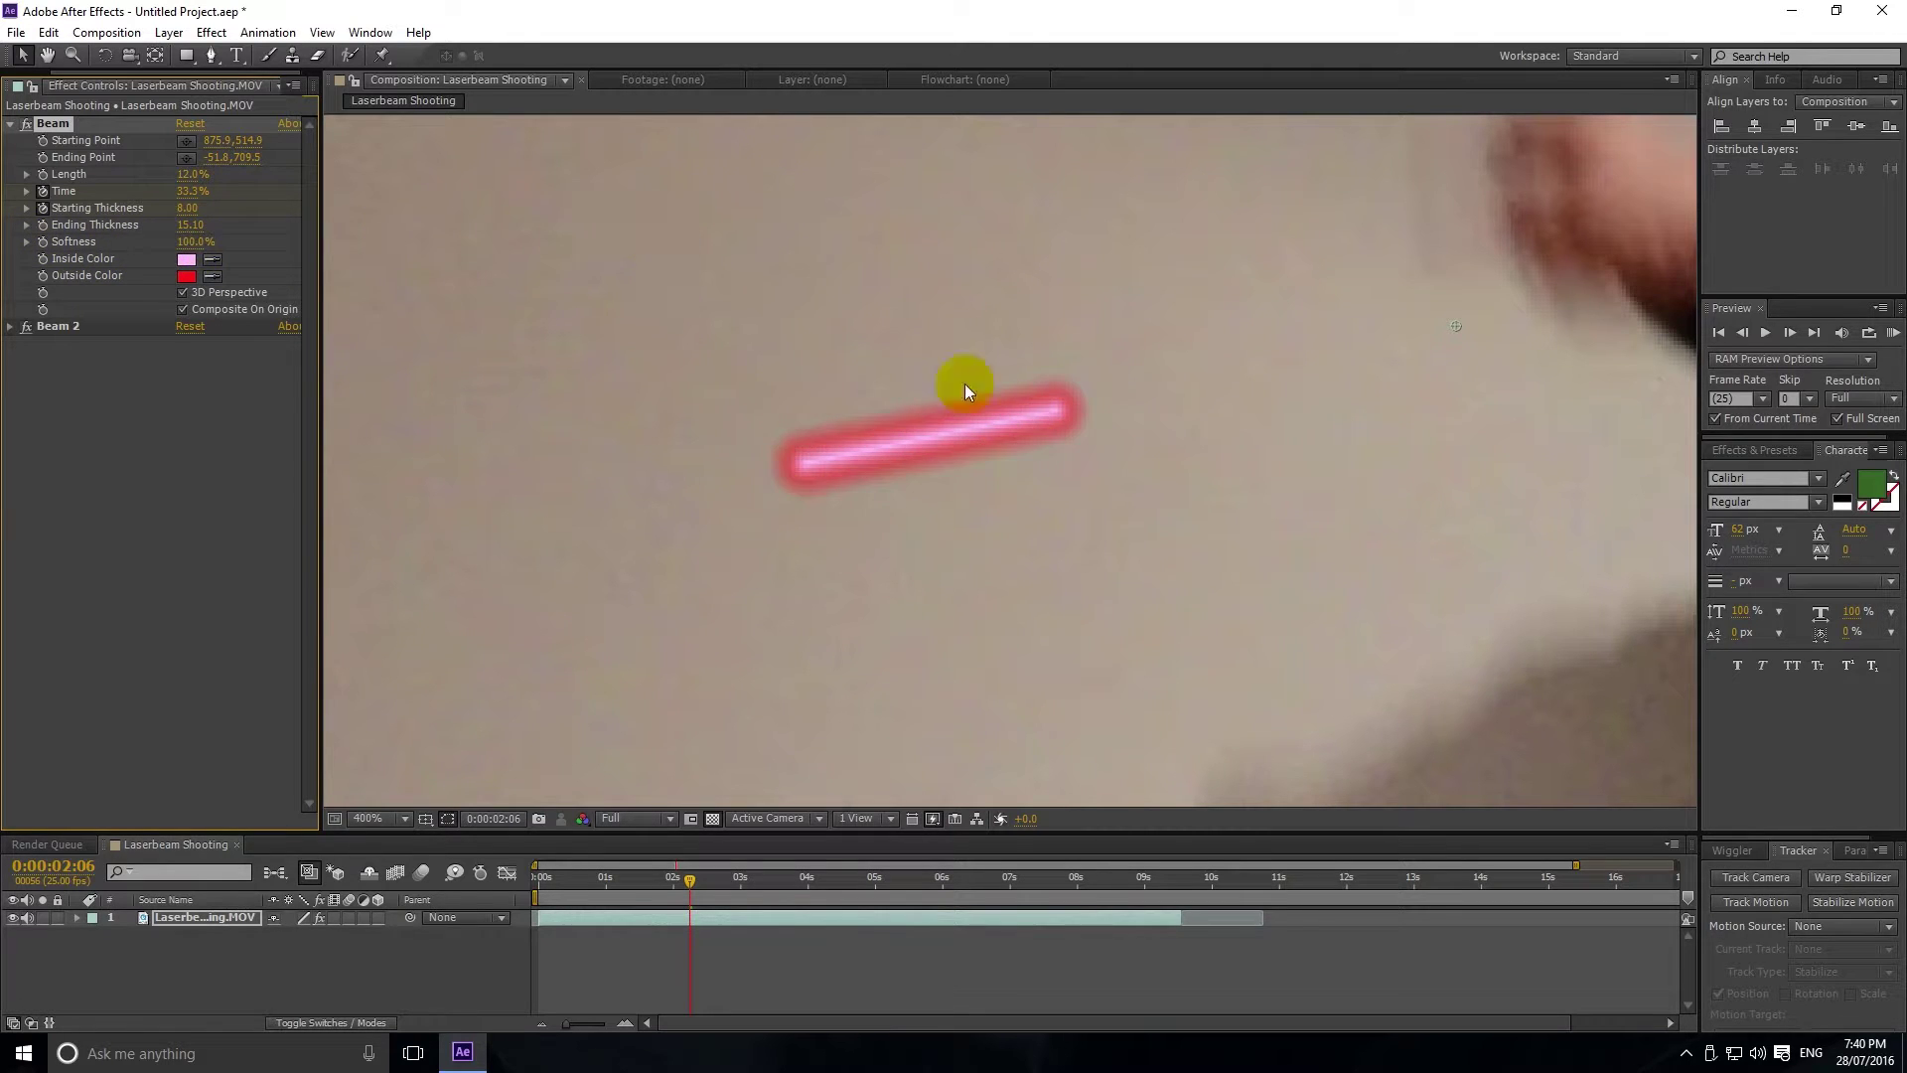
{"action": "left_click_drag", "start_coordinate": [193, 242], "coordinate": [528, 255]}
{"action": "left_click", "coordinate": [187, 258]}
Step: Set the first beam's Inside Color to cyan 00C0FF and Outside Color to blue 193FFF
{"action": "left_click", "coordinate": [188, 256]}
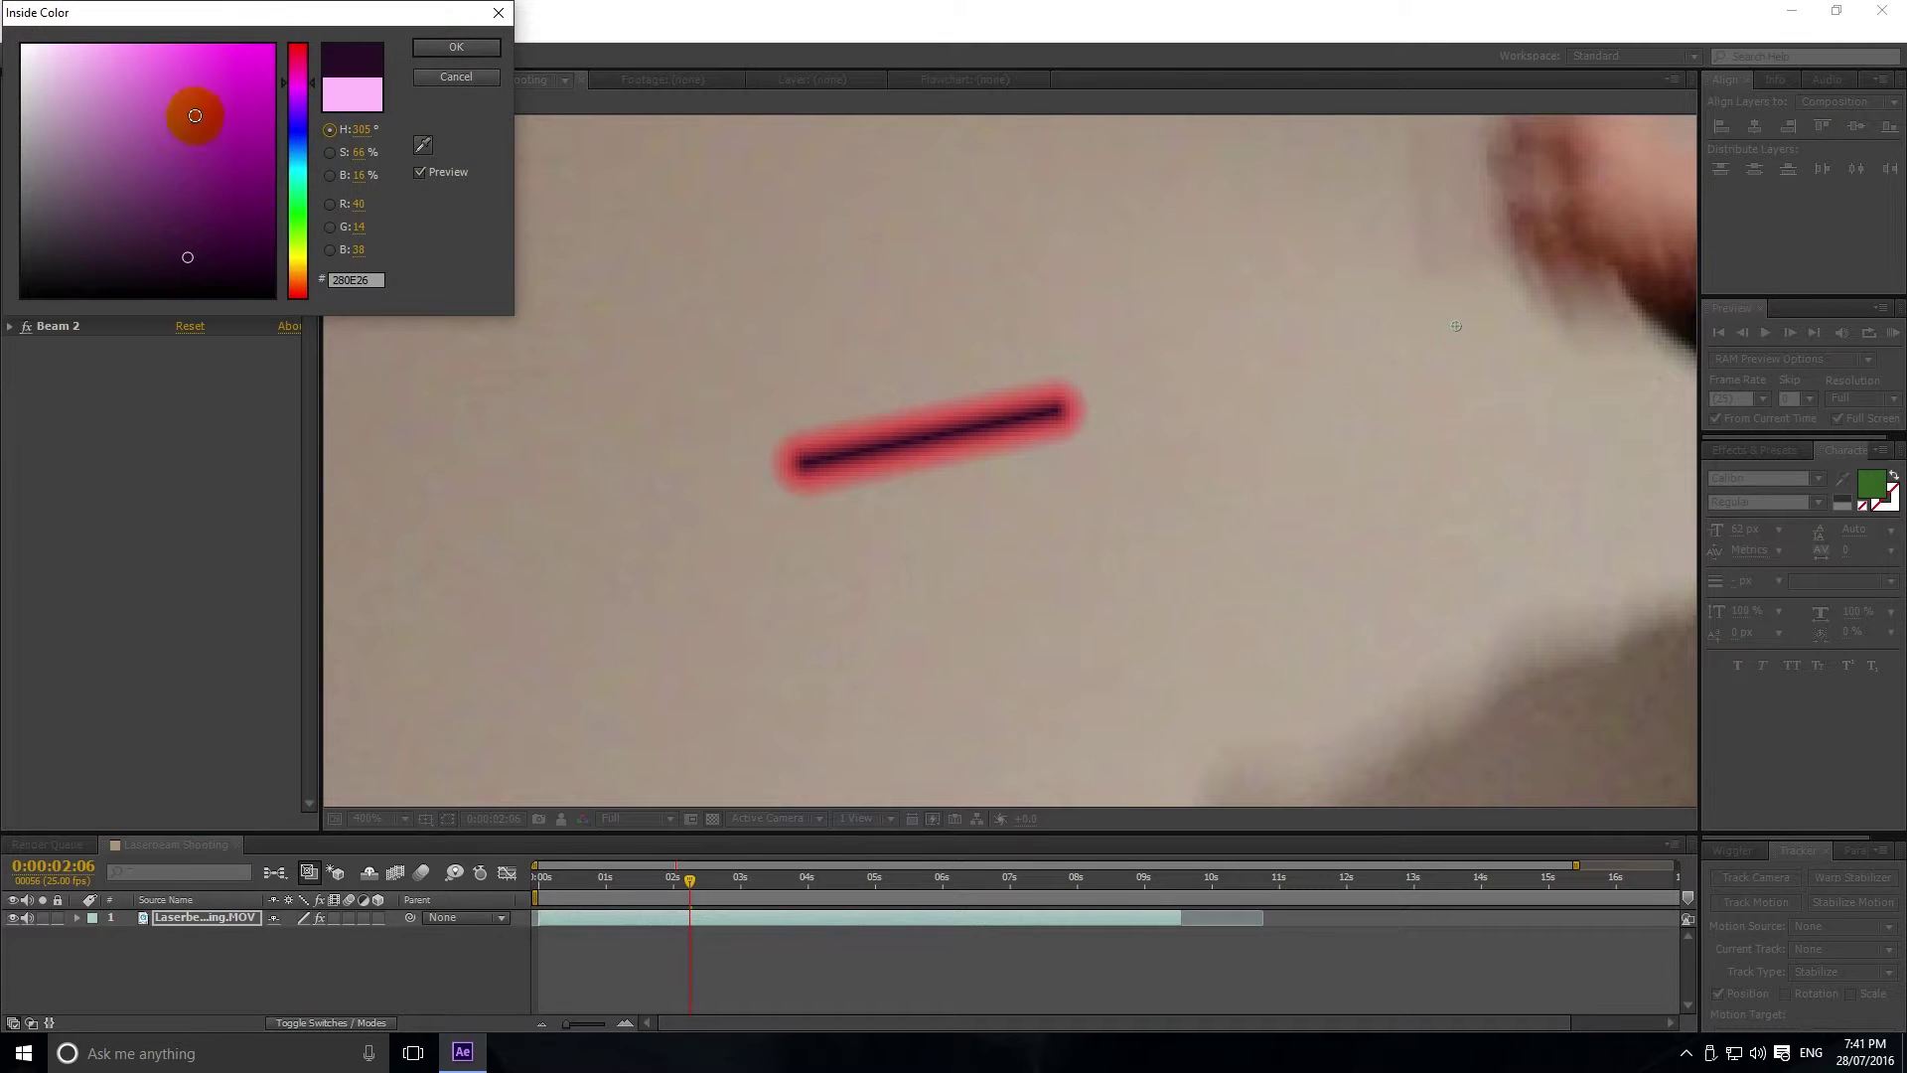
{"action": "left_click_drag", "start_coordinate": [561, 544], "coordinate": [529, 629]}
{"action": "left_click_drag", "start_coordinate": [453, 560], "coordinate": [570, 497]}
{"action": "left_click", "coordinate": [669, 527]}
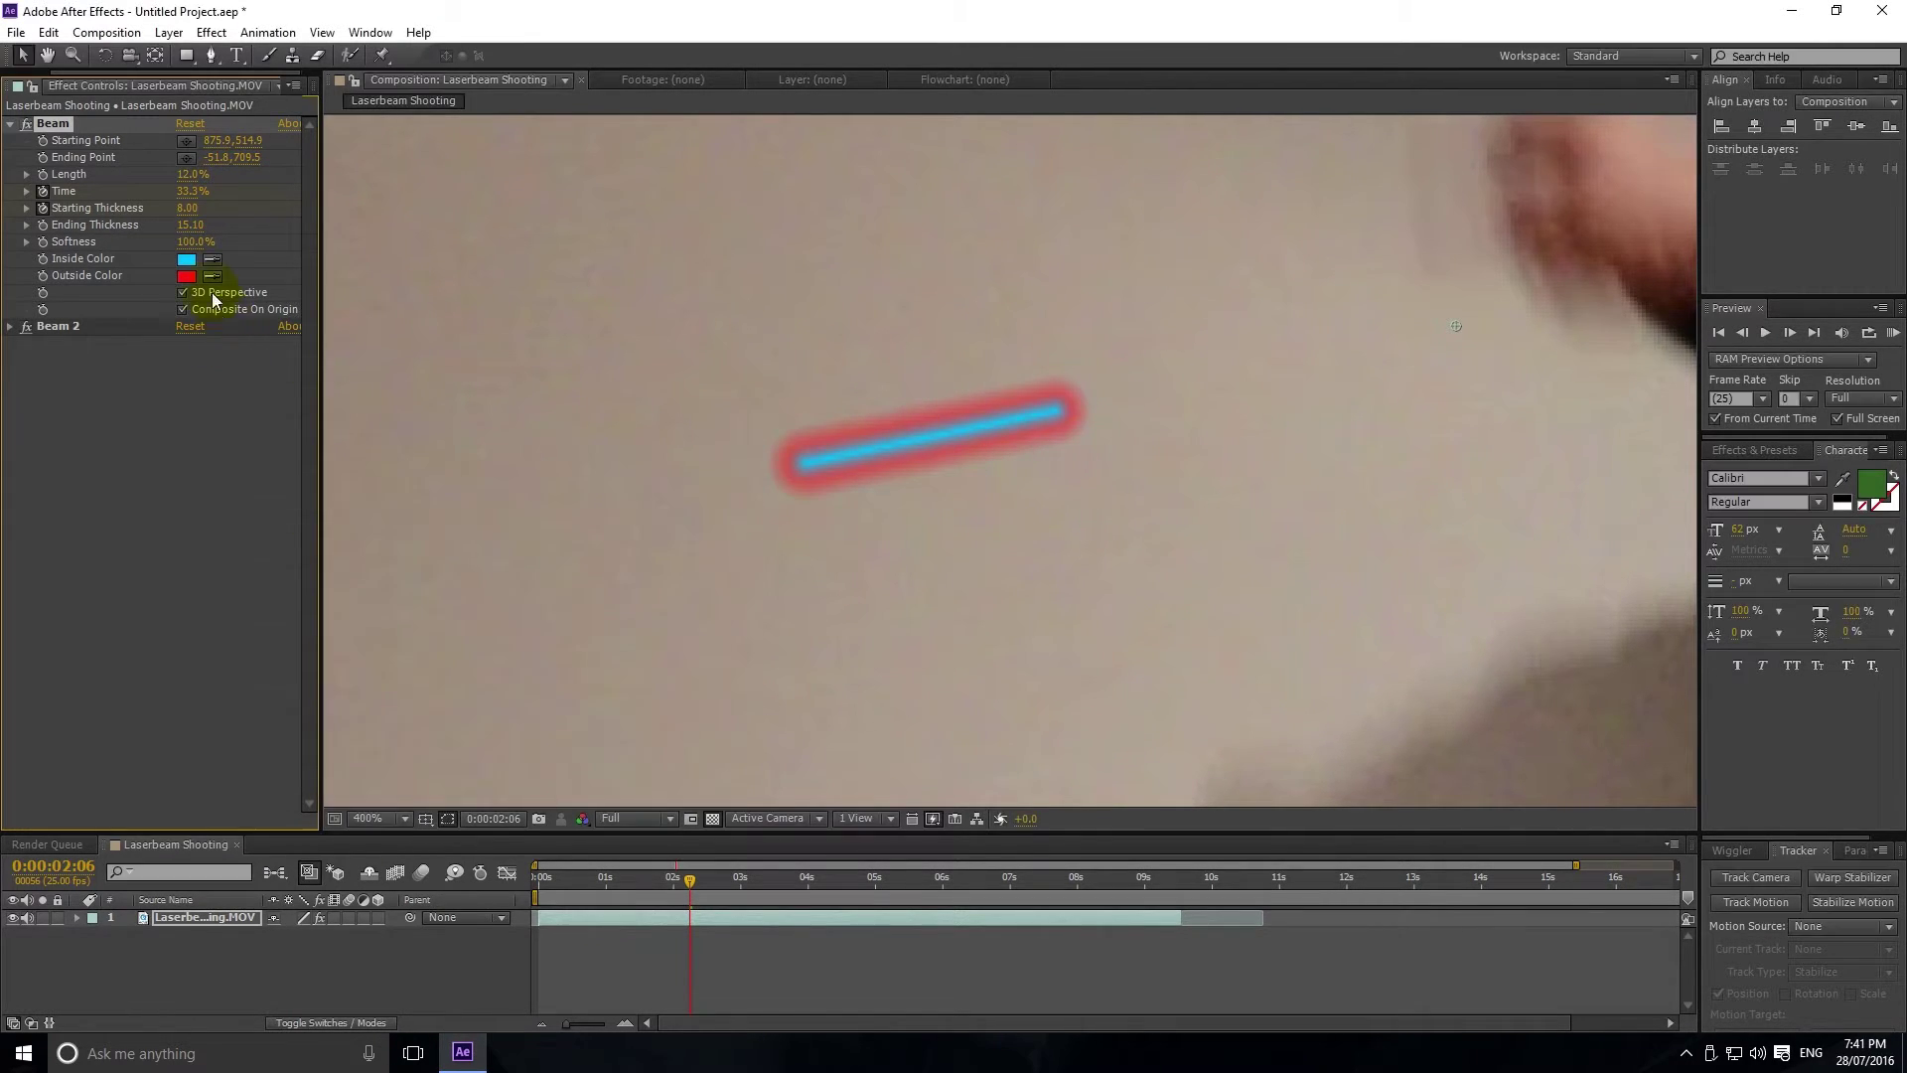
{"action": "left_click", "coordinate": [188, 275]}
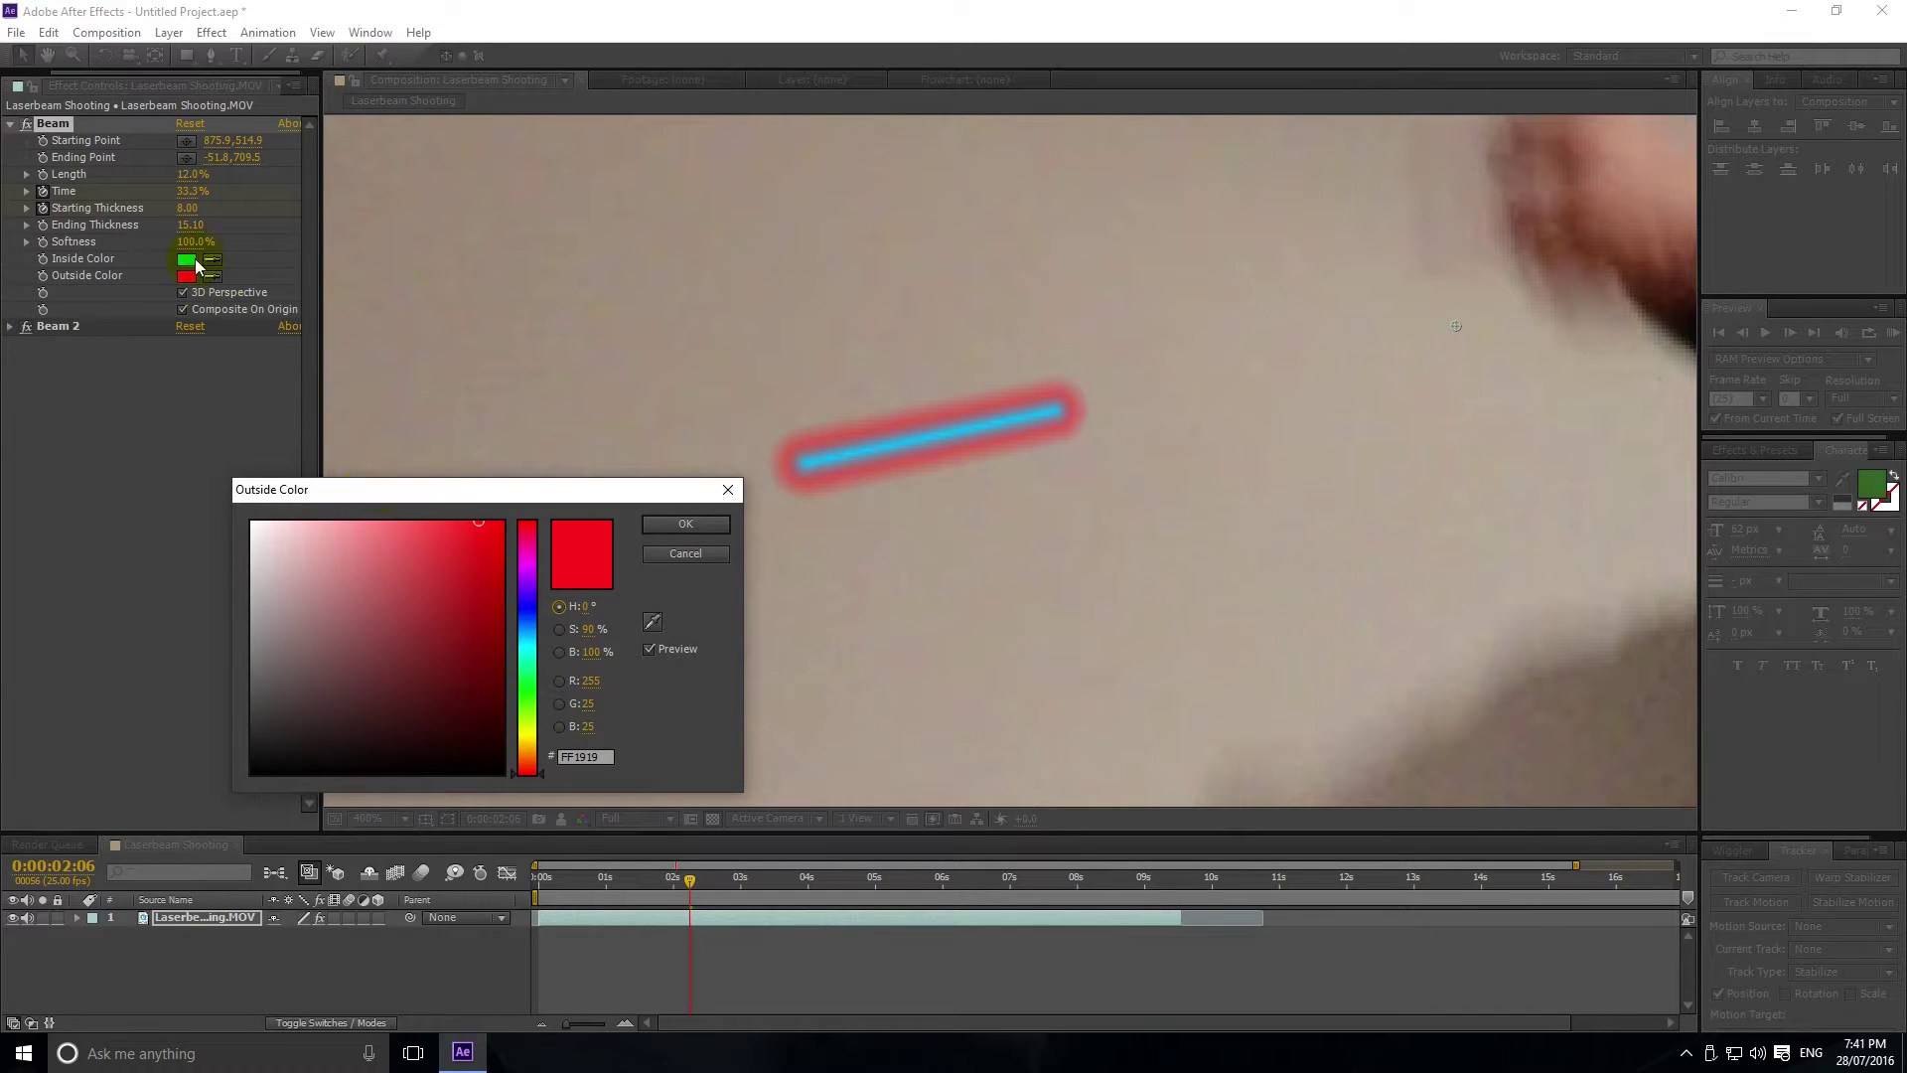
{"action": "left_click", "coordinate": [533, 613]}
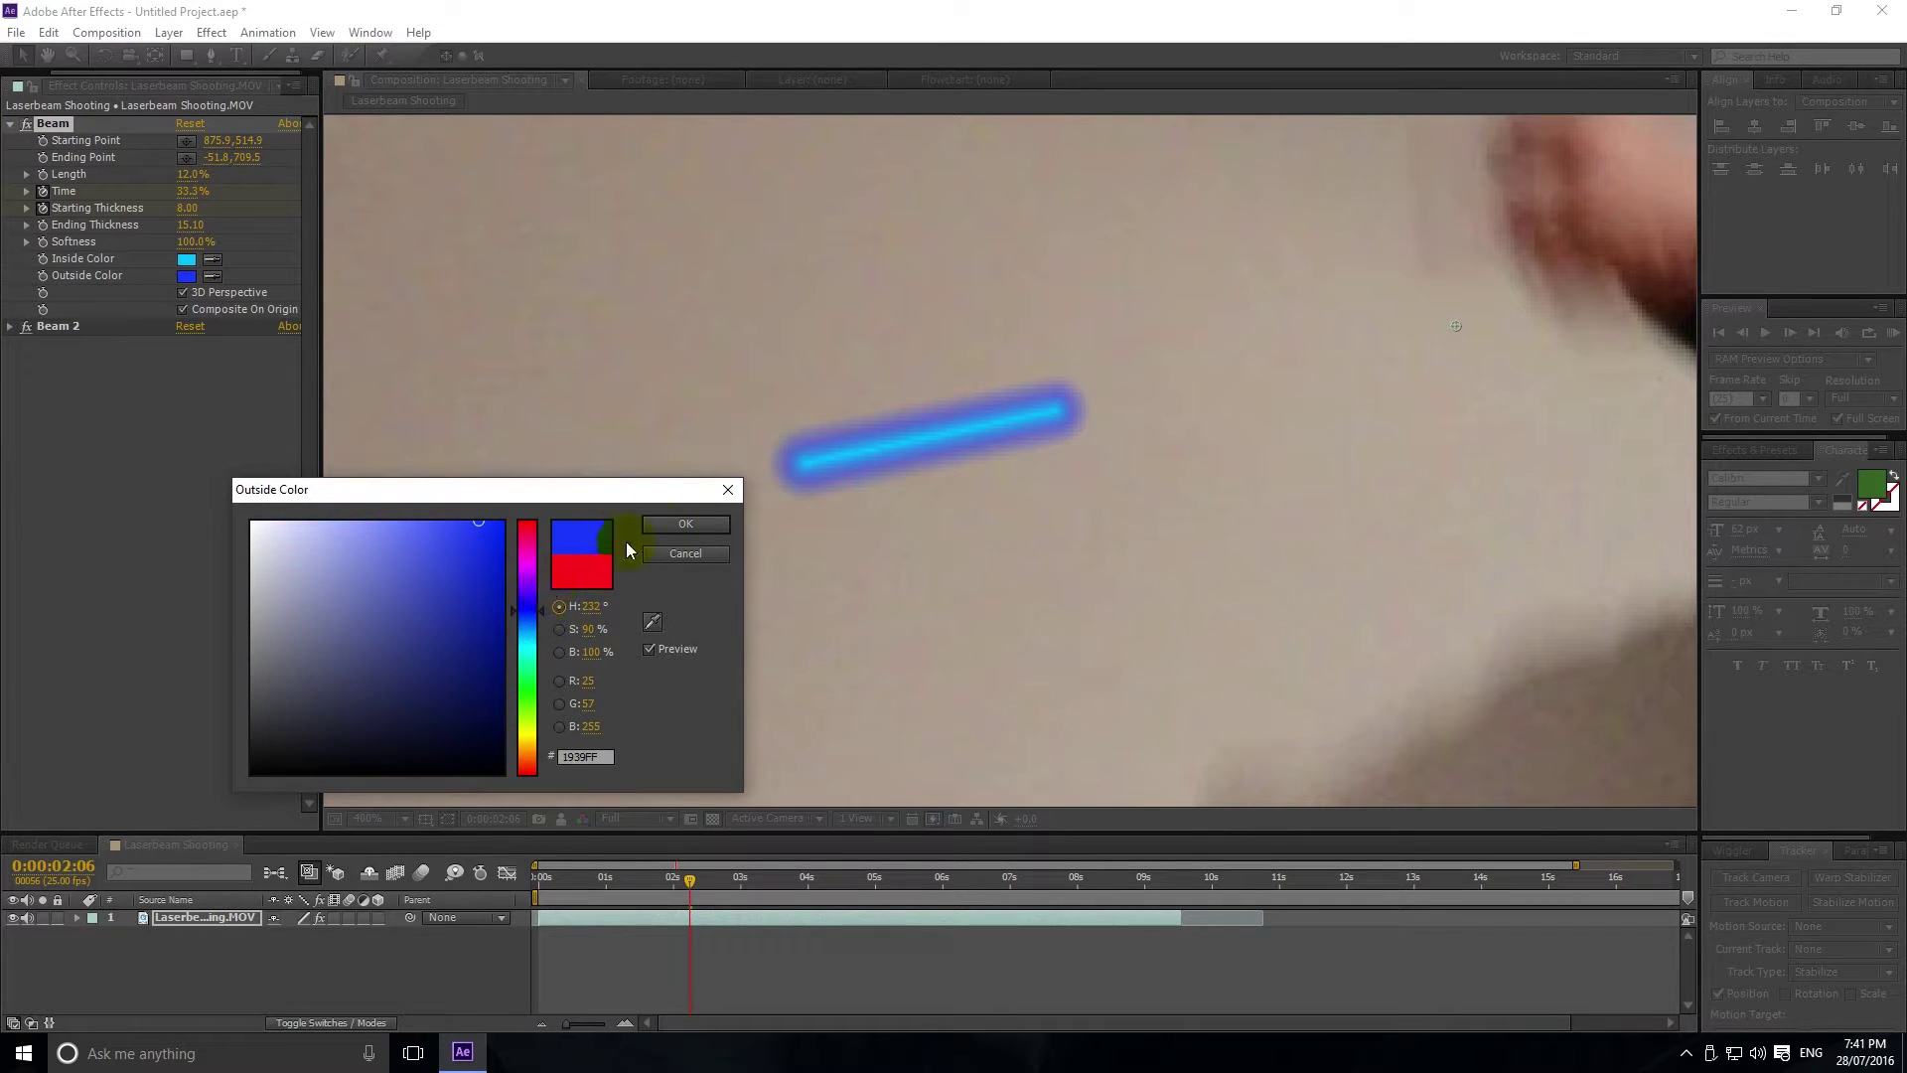
{"action": "left_click", "coordinate": [681, 524]}
Step: Rewind to just before the laser fires and preview the blue laser
{"action": "scroll", "coordinate": [846, 473], "scroll_direction": "down", "scroll_amount": 4}
{"action": "scroll", "coordinate": [847, 473], "scroll_direction": "down", "scroll_amount": 1}
{"action": "scroll", "coordinate": [864, 517], "scroll_direction": "up", "scroll_amount": 1}
{"action": "scroll", "coordinate": [874, 561], "scroll_direction": "down", "scroll_amount": 1}
{"action": "left_click_drag", "start_coordinate": [710, 880], "coordinate": [651, 878]}
{"action": "key", "text": "space"}
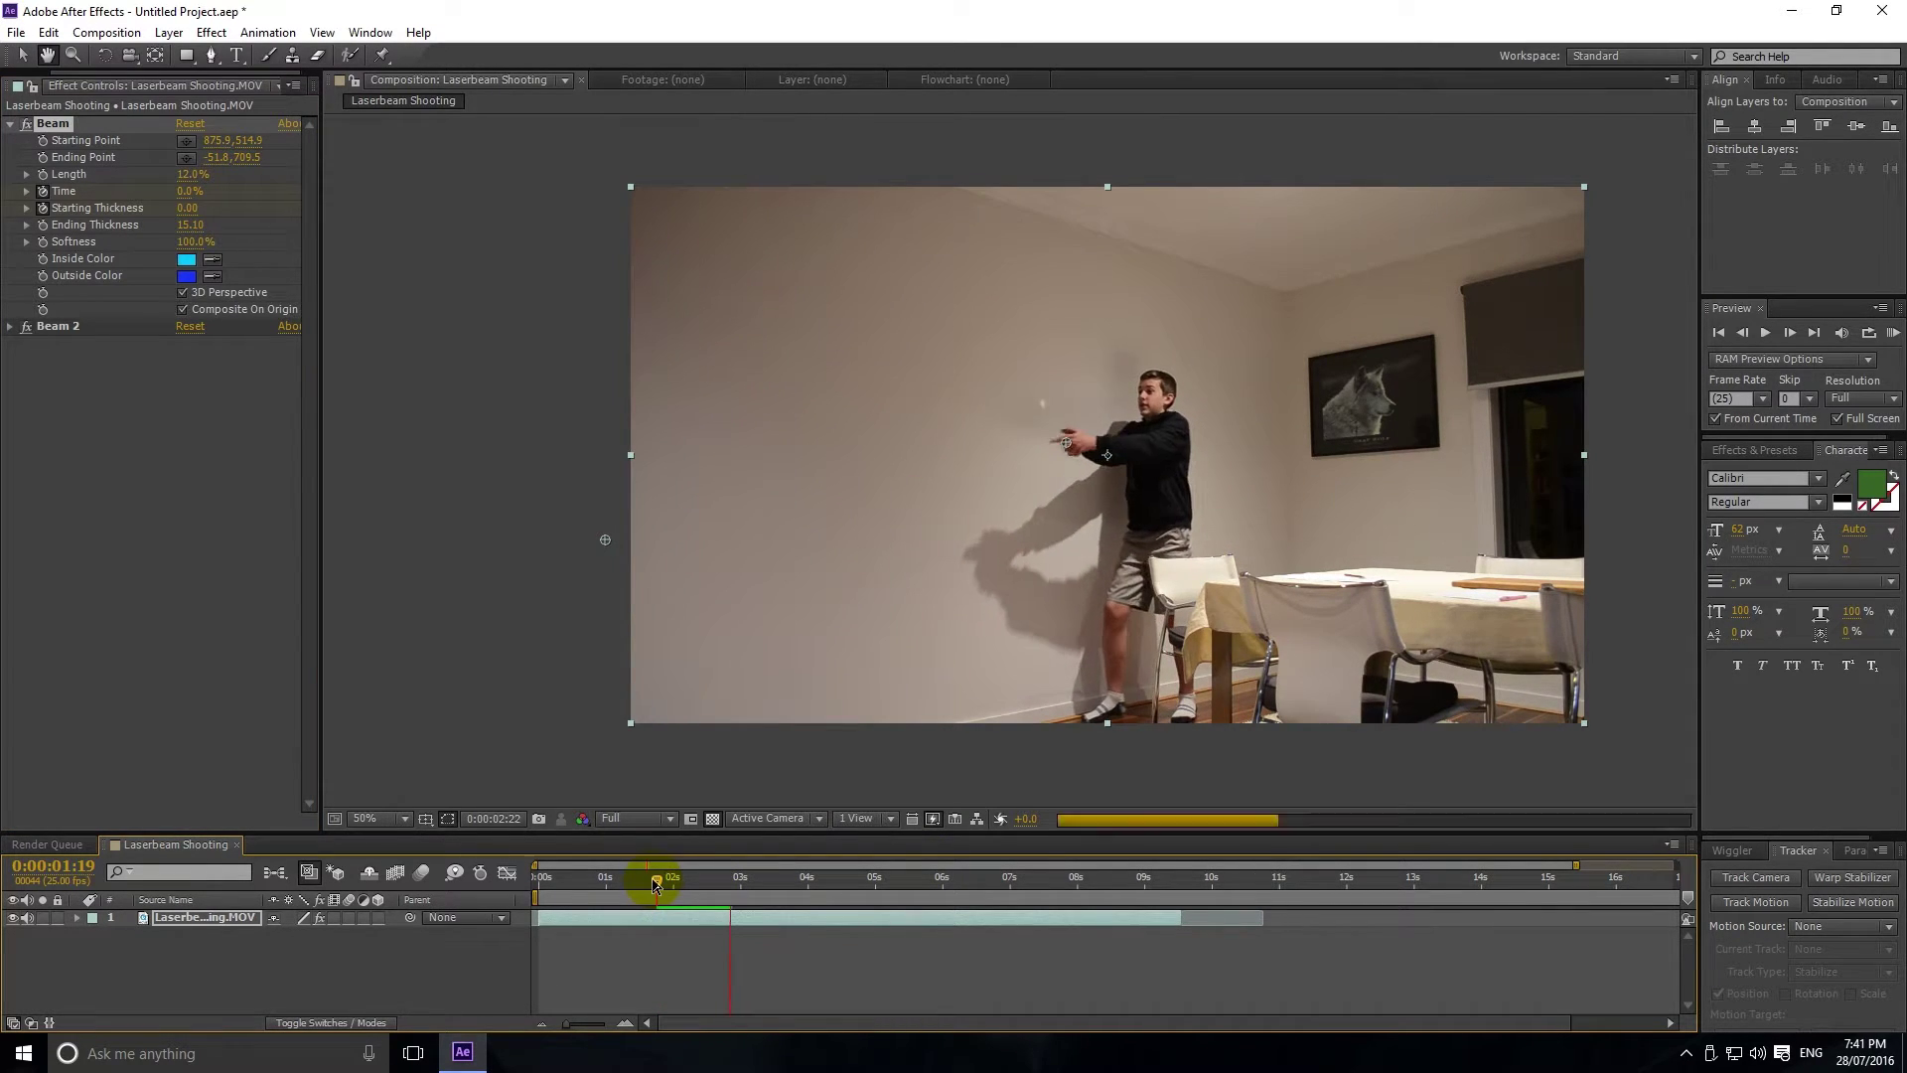
Step: Stop the preview and return to the frame at 0:00:02:06
{"action": "key", "text": "space"}
{"action": "left_click", "coordinate": [720, 878]}
{"action": "left_click_drag", "start_coordinate": [717, 876], "coordinate": [690, 880]}
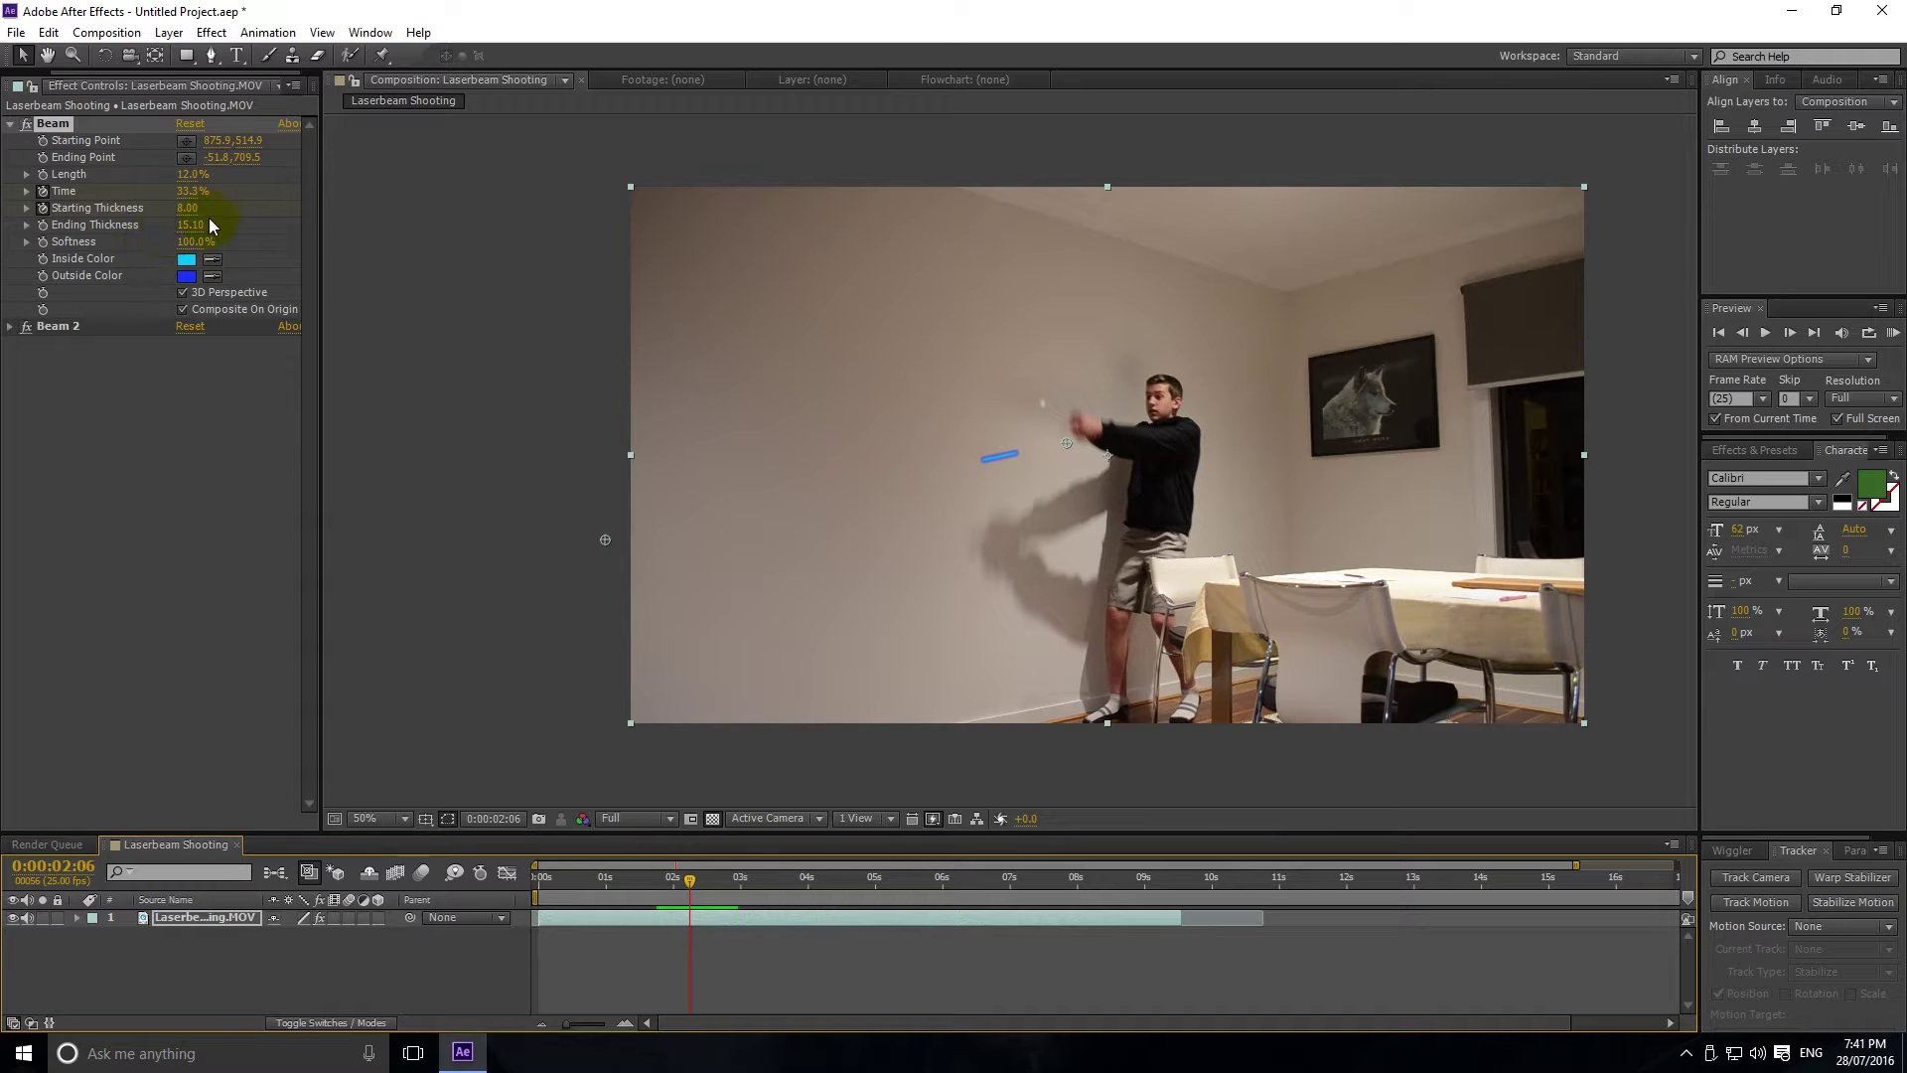
{"action": "left_click", "coordinate": [1122, 501]}
Step: Turn the beam's 3D Perspective off and back on, scrubbing around 2 seconds to compare
{"action": "left_click", "coordinate": [248, 296]}
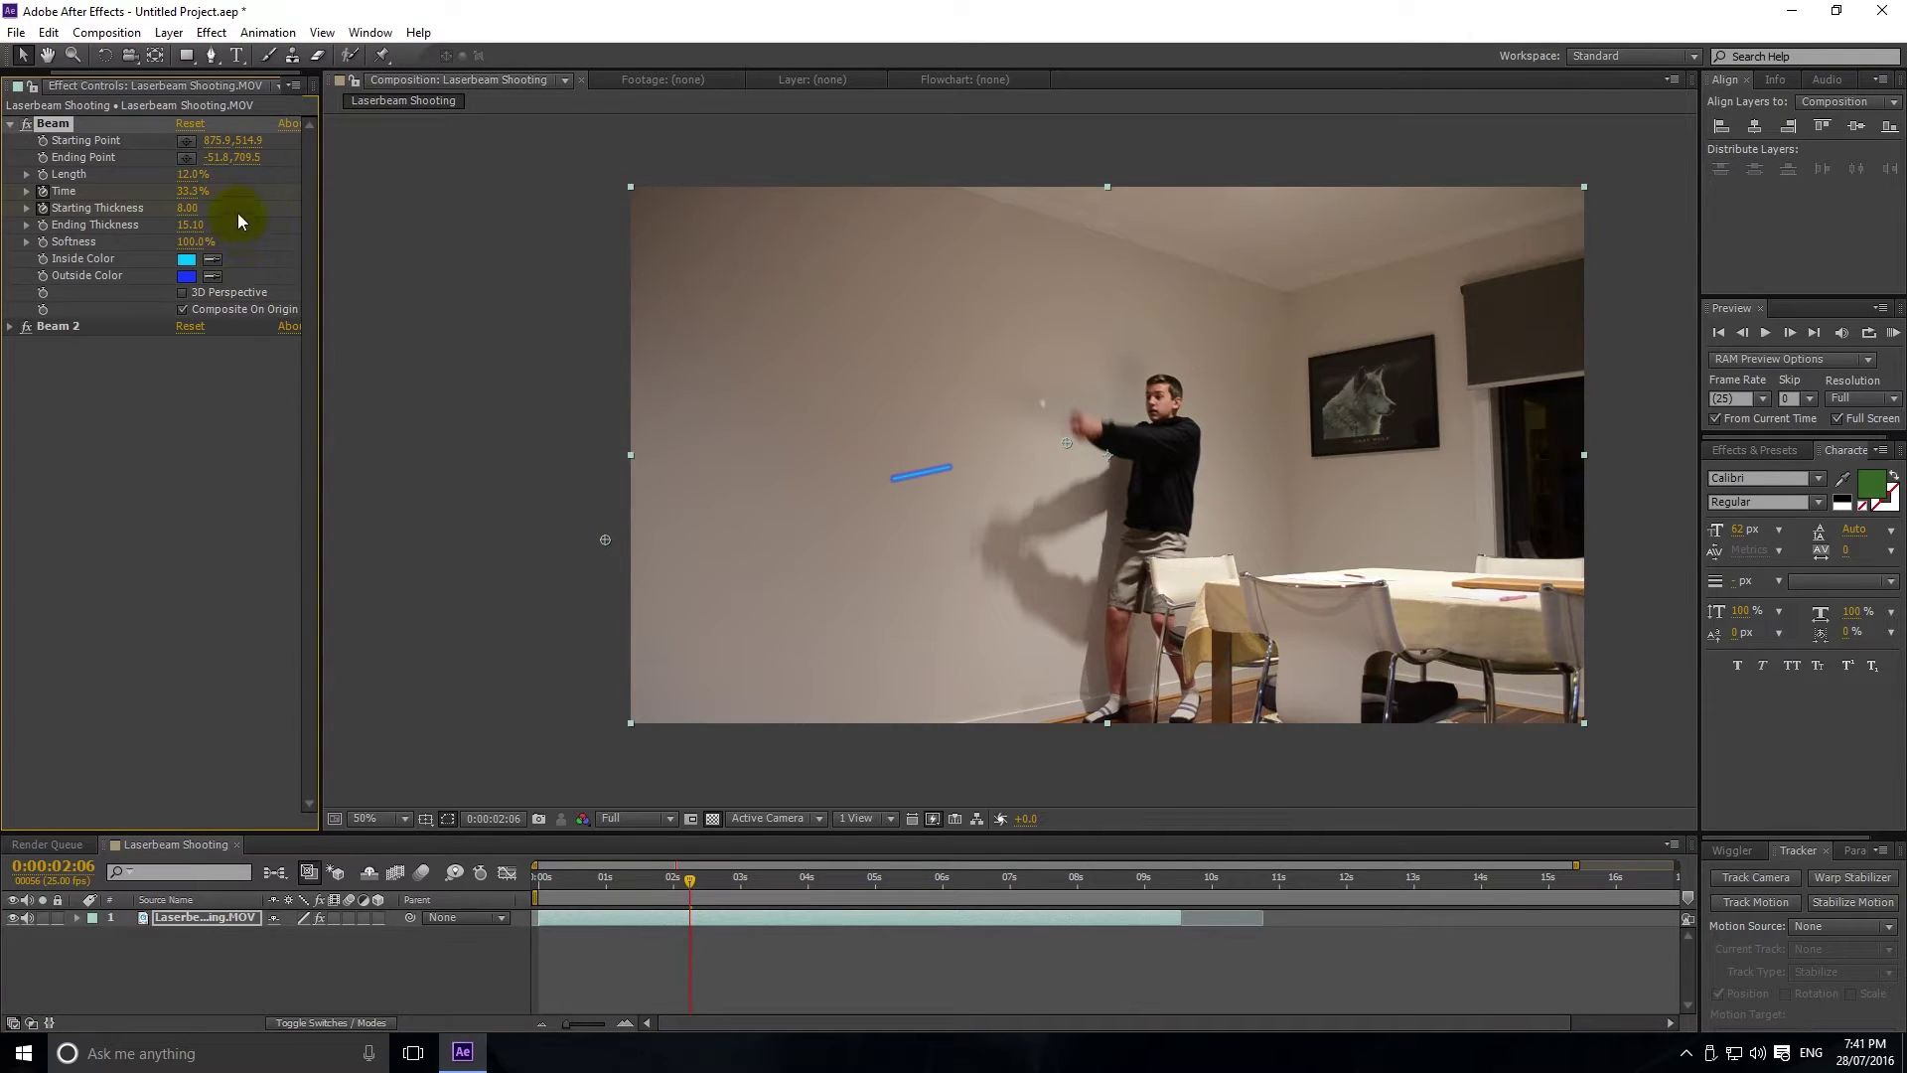
{"action": "left_click_drag", "start_coordinate": [686, 884], "coordinate": [682, 886]}
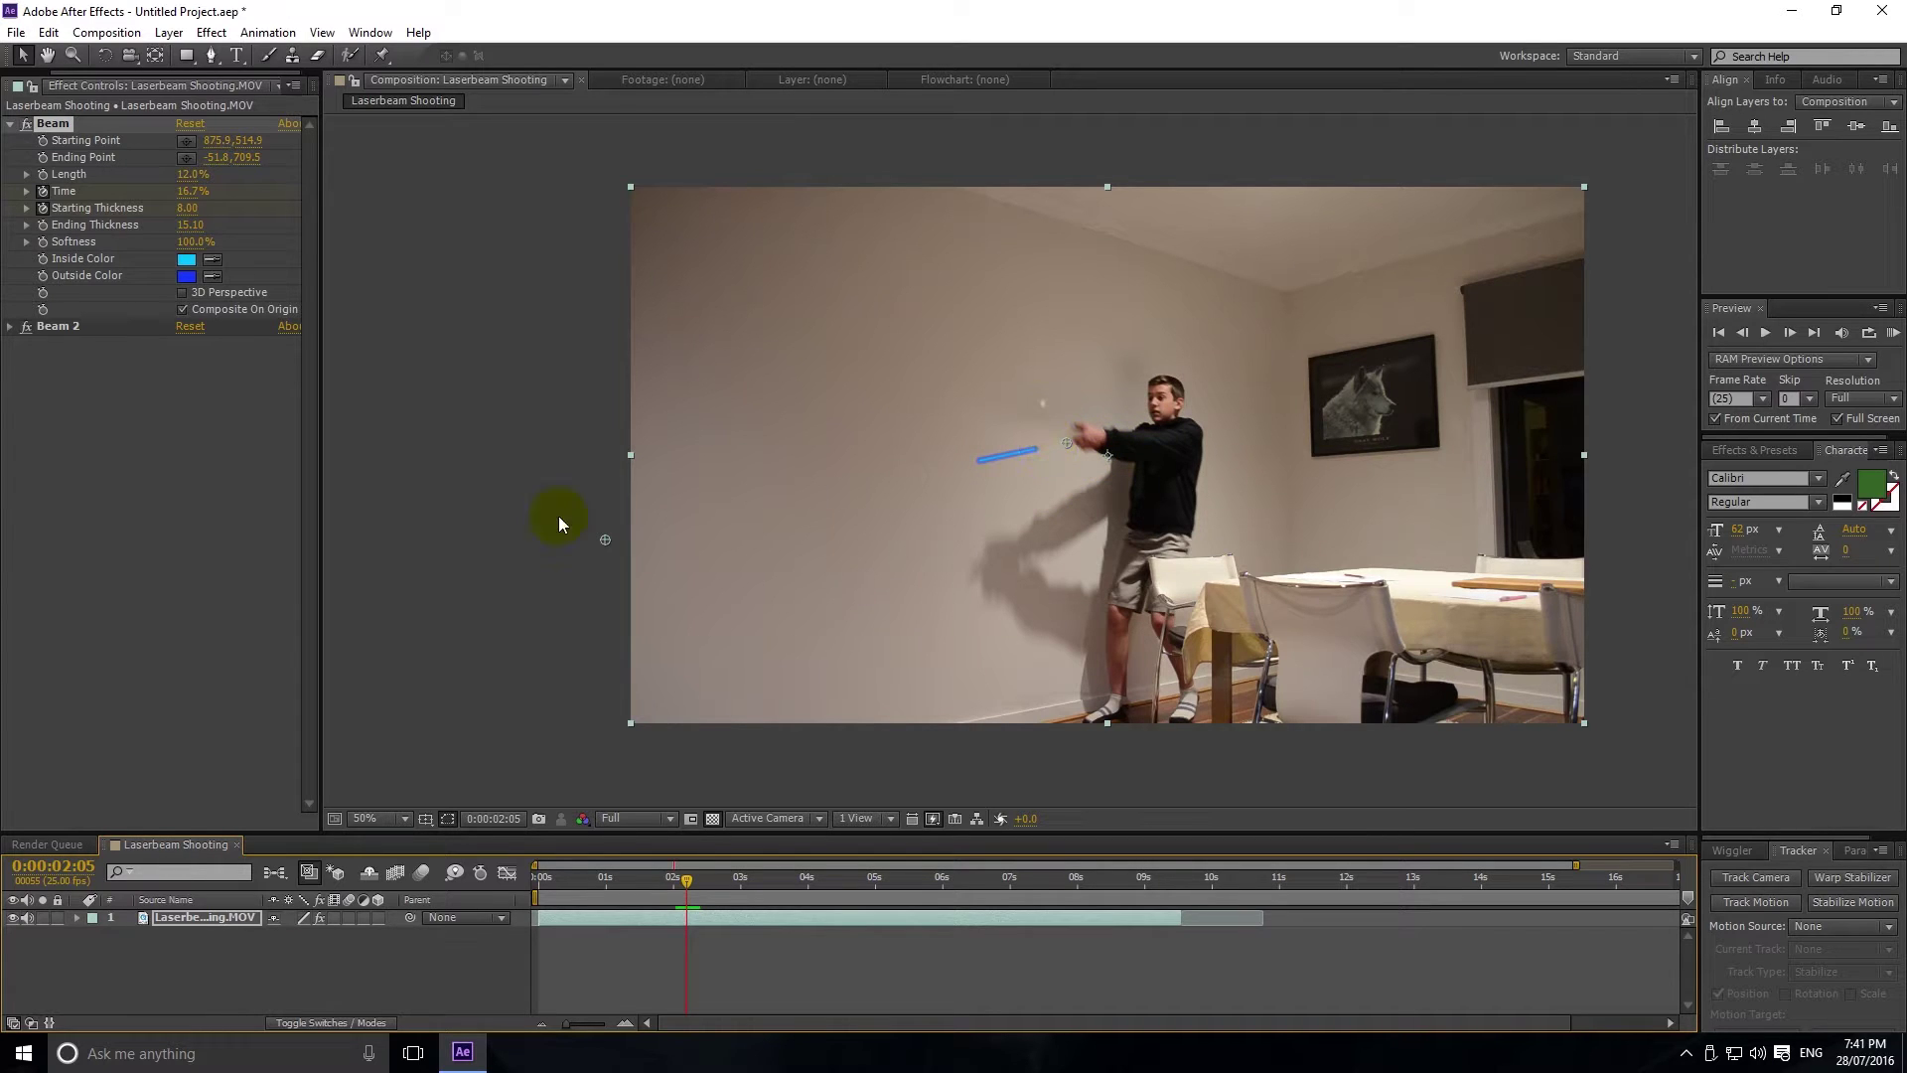
{"action": "left_click", "coordinate": [216, 294]}
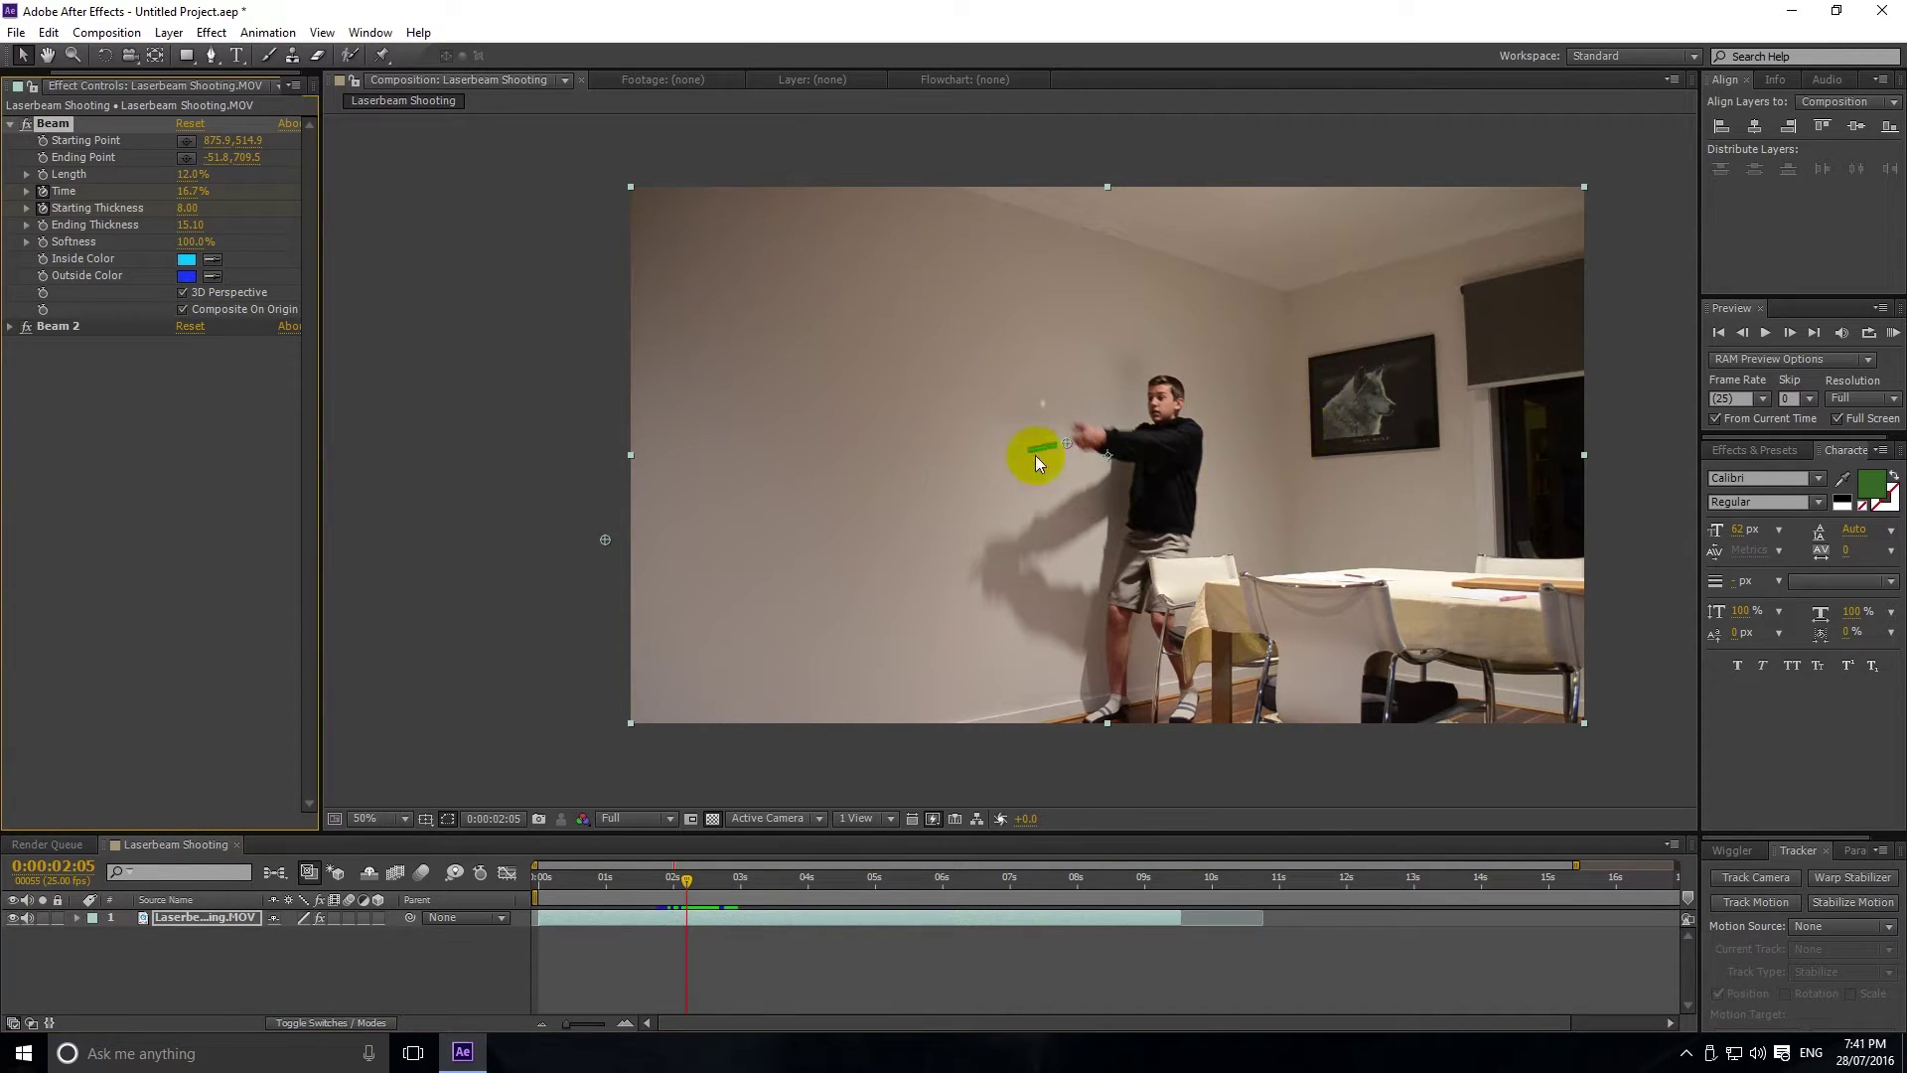
{"action": "left_click_drag", "start_coordinate": [689, 880], "coordinate": [735, 882]}
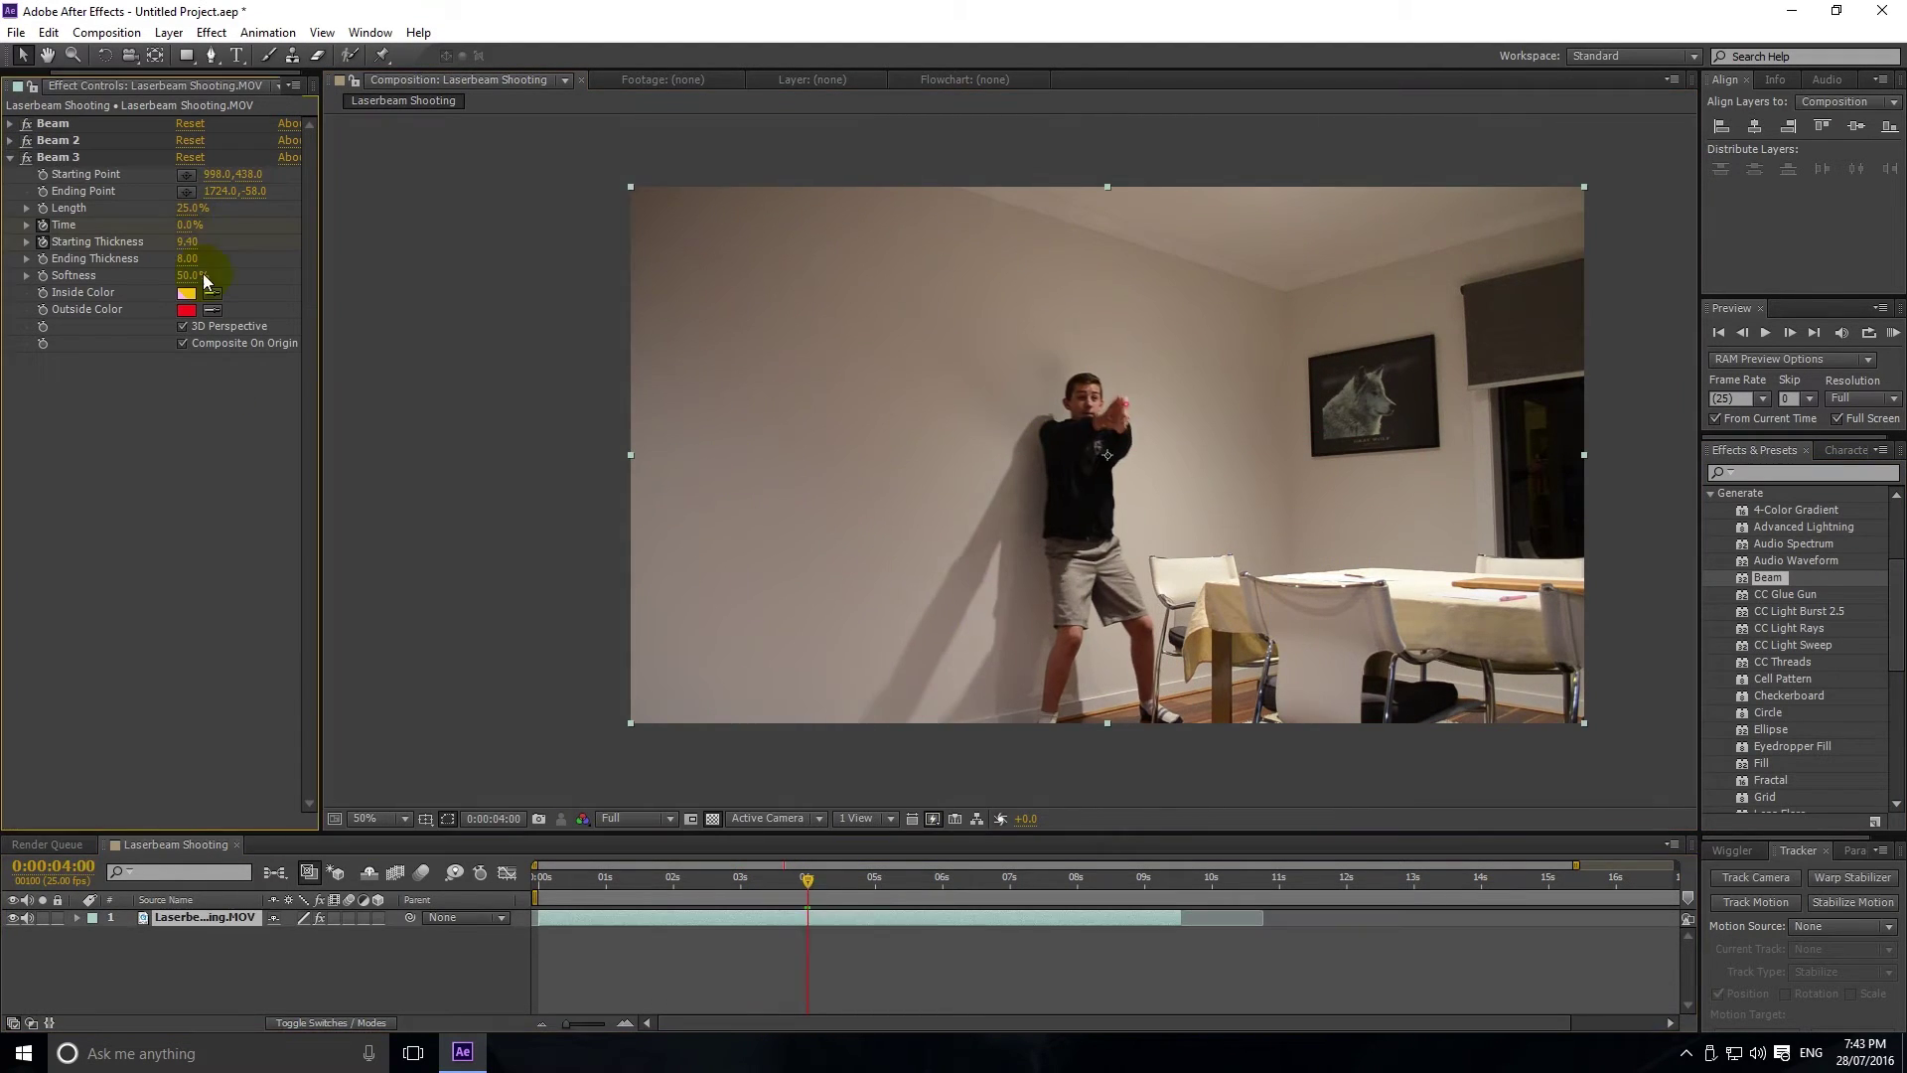
{"action": "left_click_drag", "start_coordinate": [807, 879], "coordinate": [884, 882]}
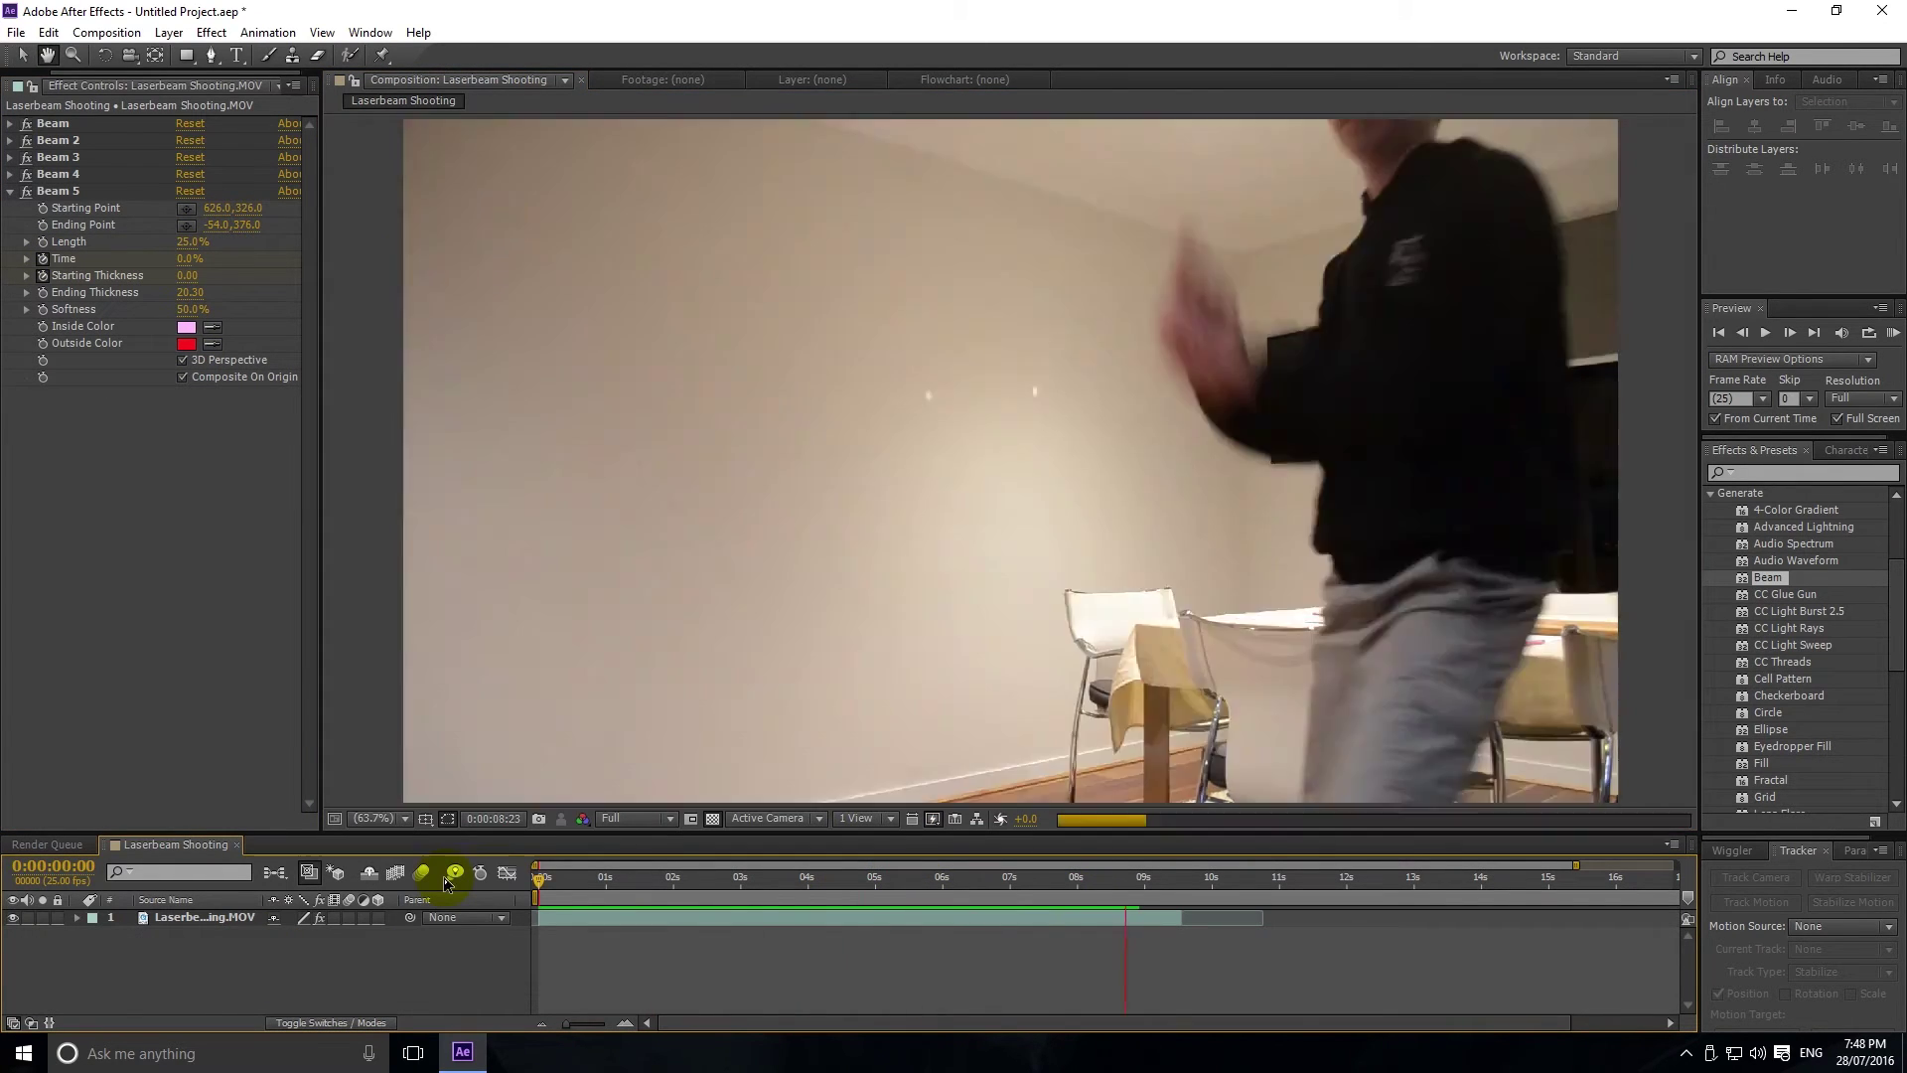
Step: Rewind to 0:00:00:00 and play back the composition with all five lasers
{"action": "left_click", "coordinate": [588, 882]}
{"action": "left_click_drag", "start_coordinate": [586, 884], "coordinate": [502, 874]}
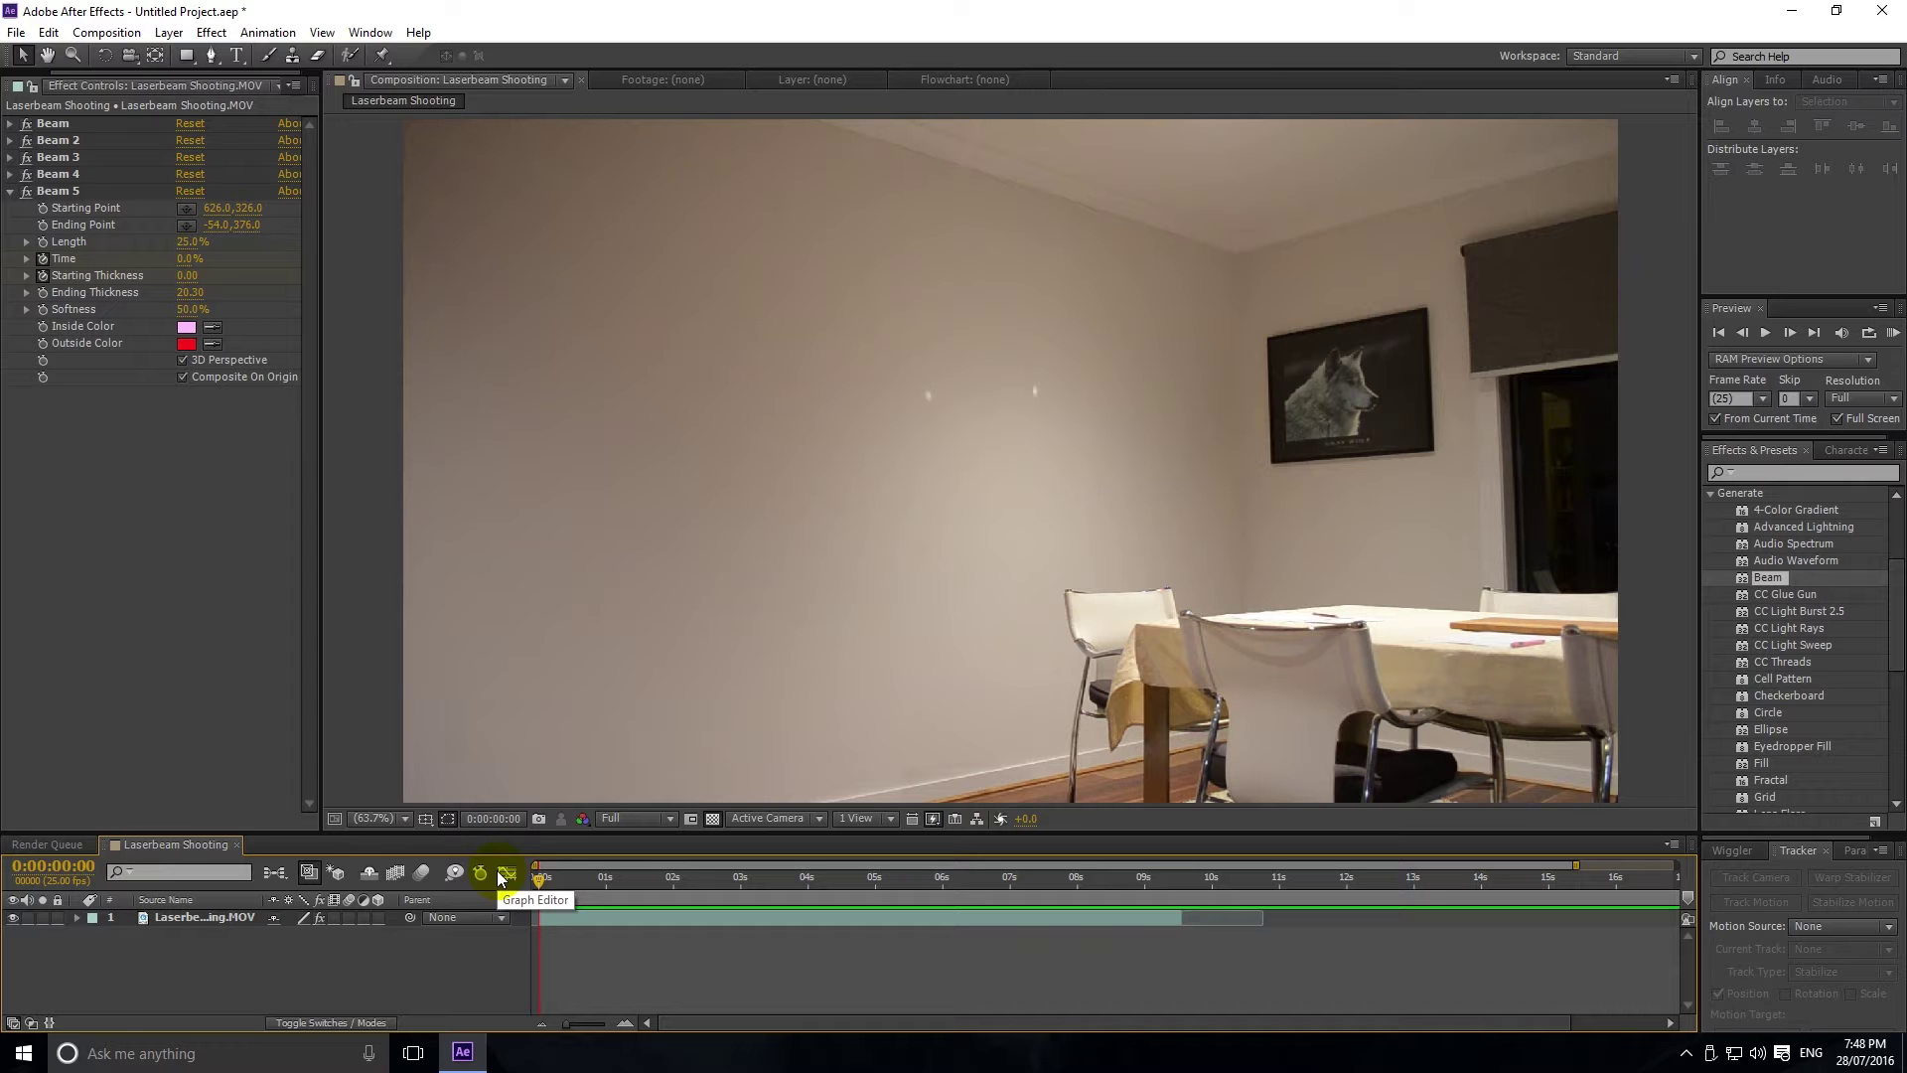
{"action": "key", "text": "space"}
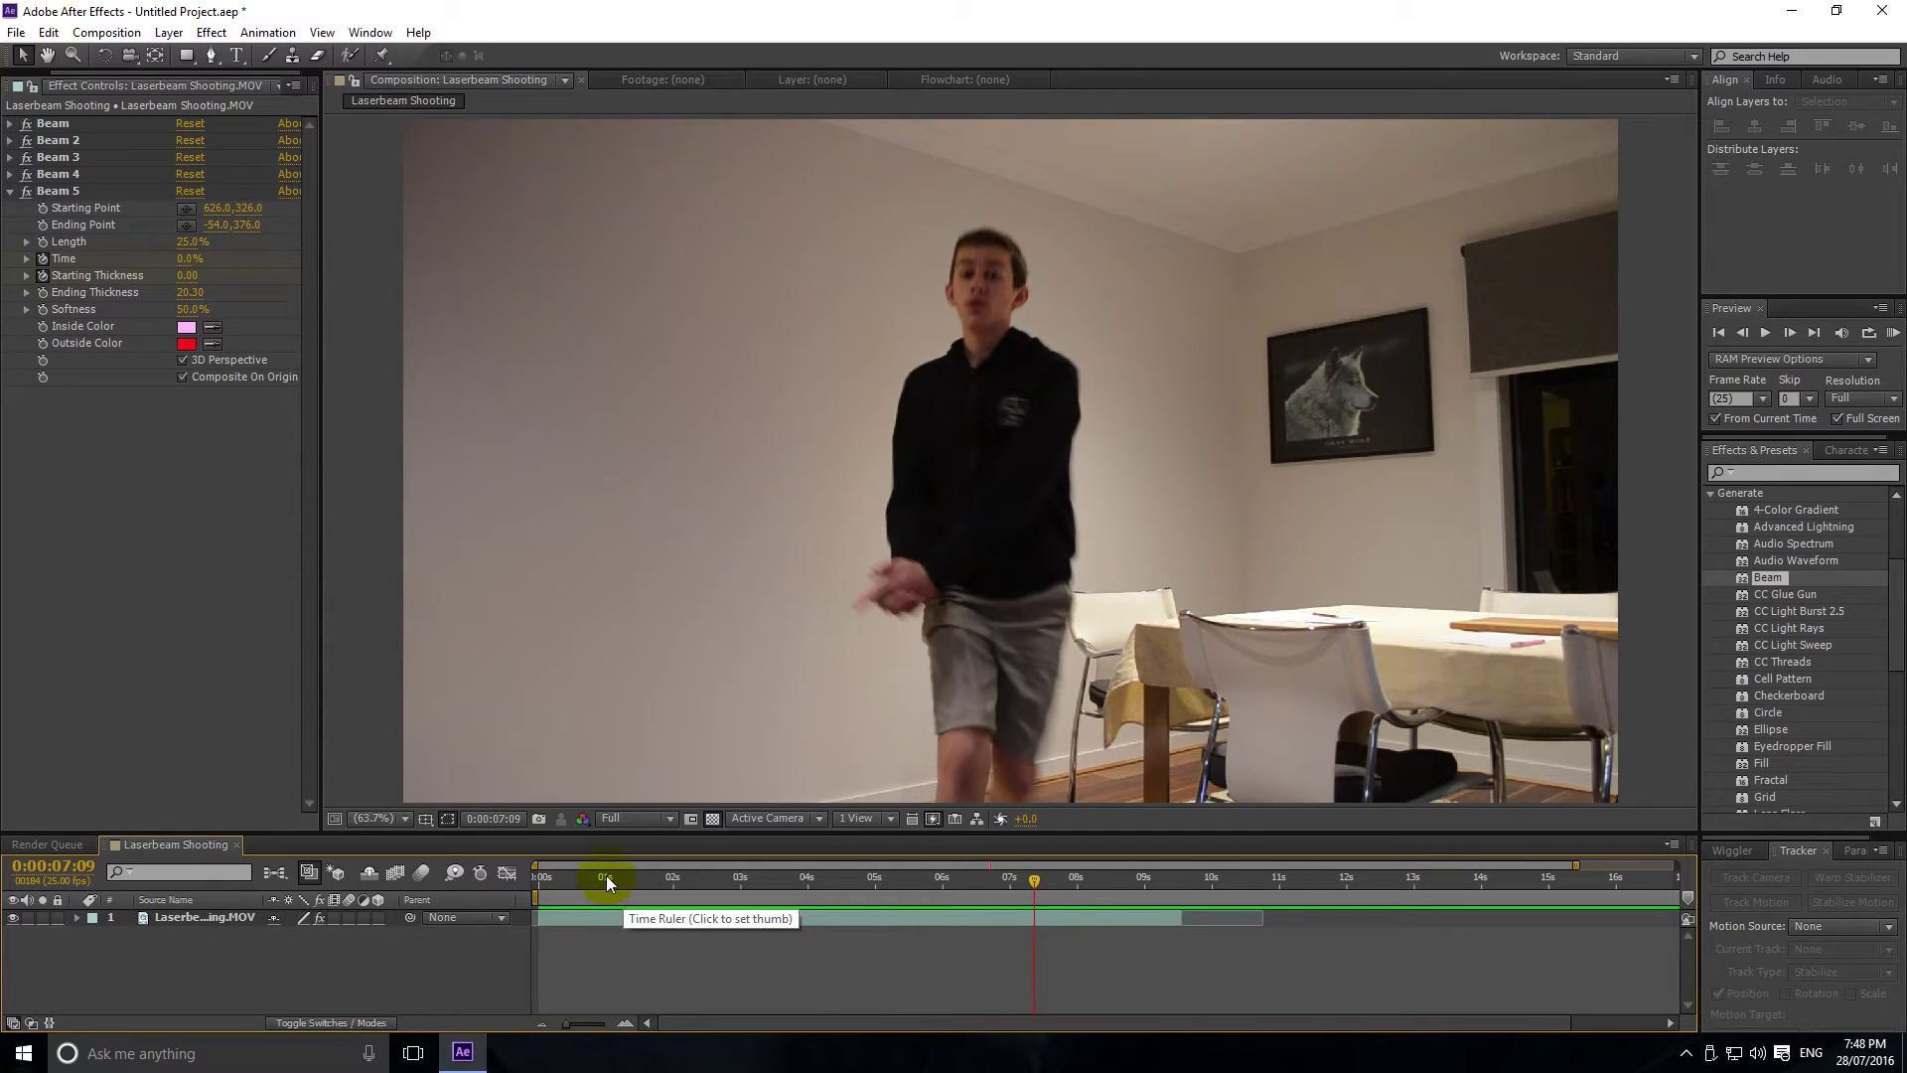
{"action": "left_click", "coordinate": [552, 880]}
{"action": "left_click_drag", "start_coordinate": [553, 880], "coordinate": [689, 898]}
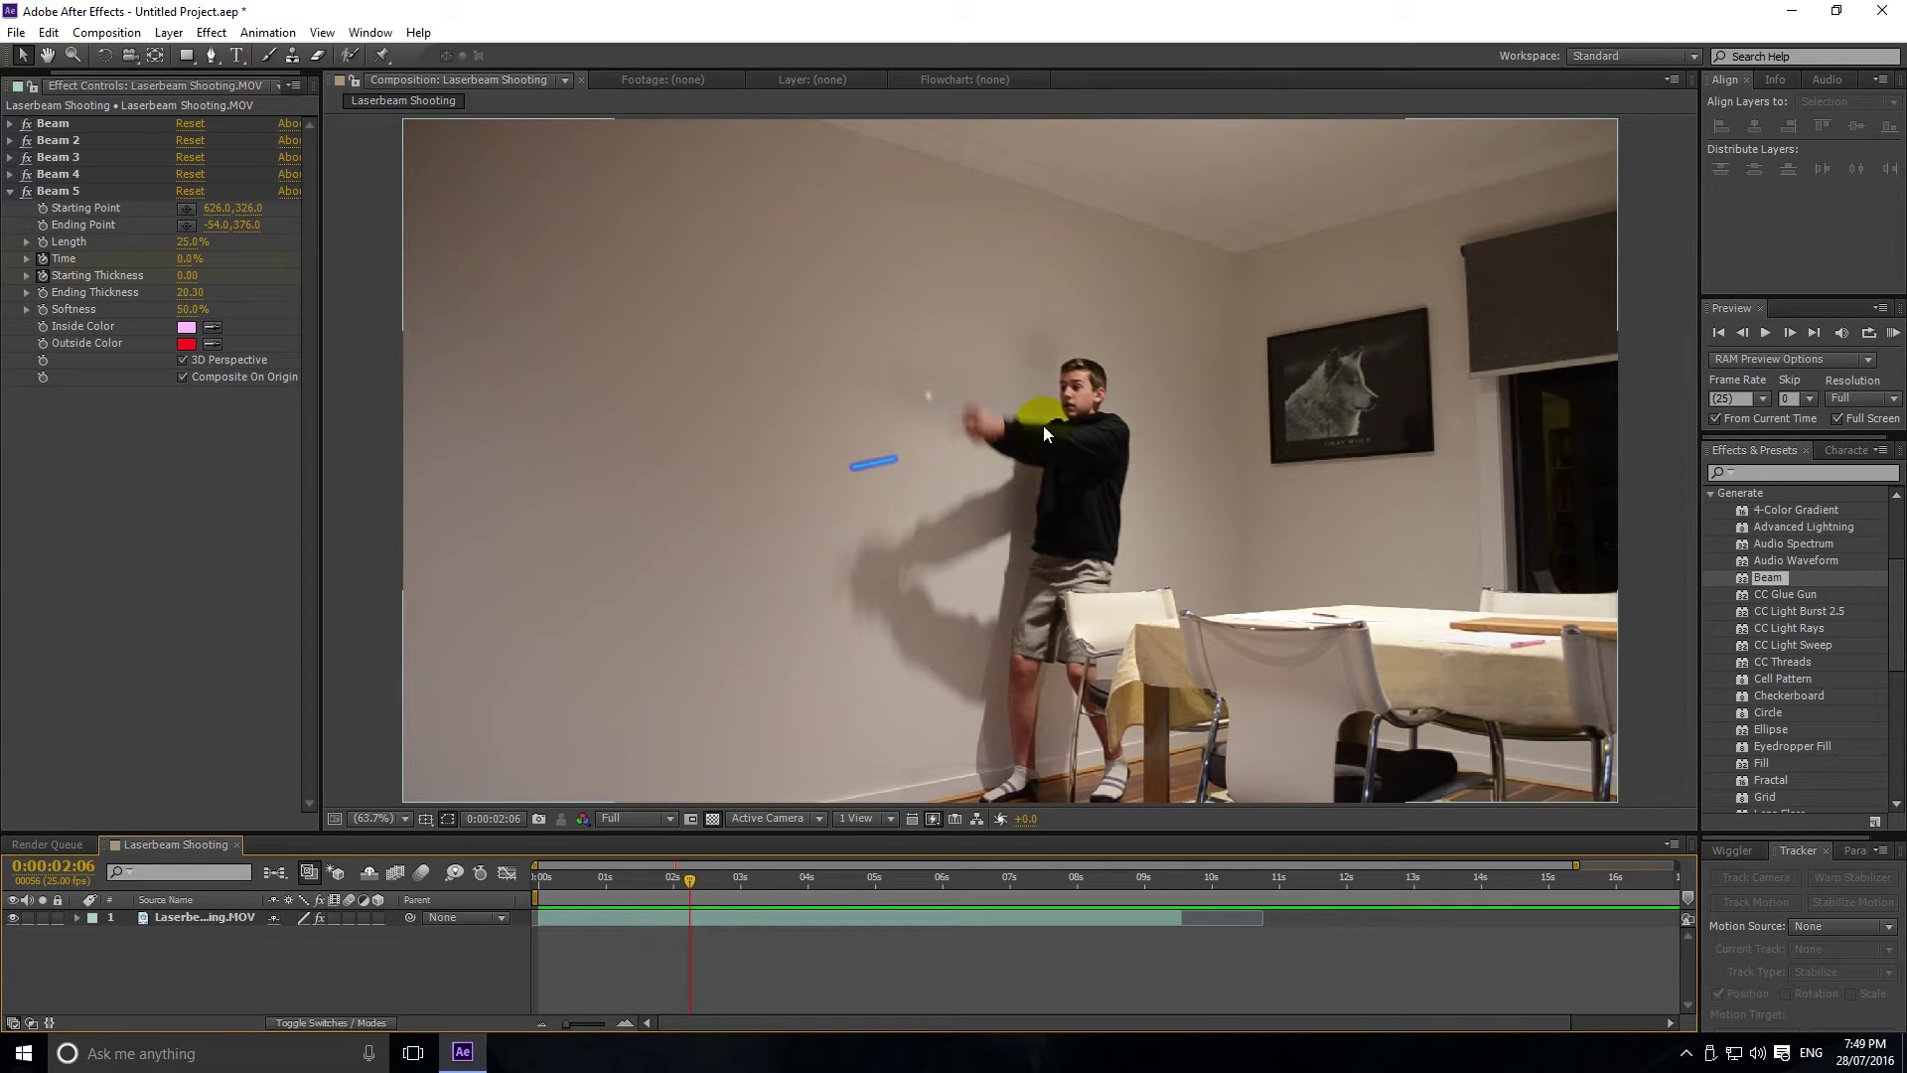
{"action": "left_click_drag", "start_coordinate": [679, 882], "coordinate": [626, 875]}
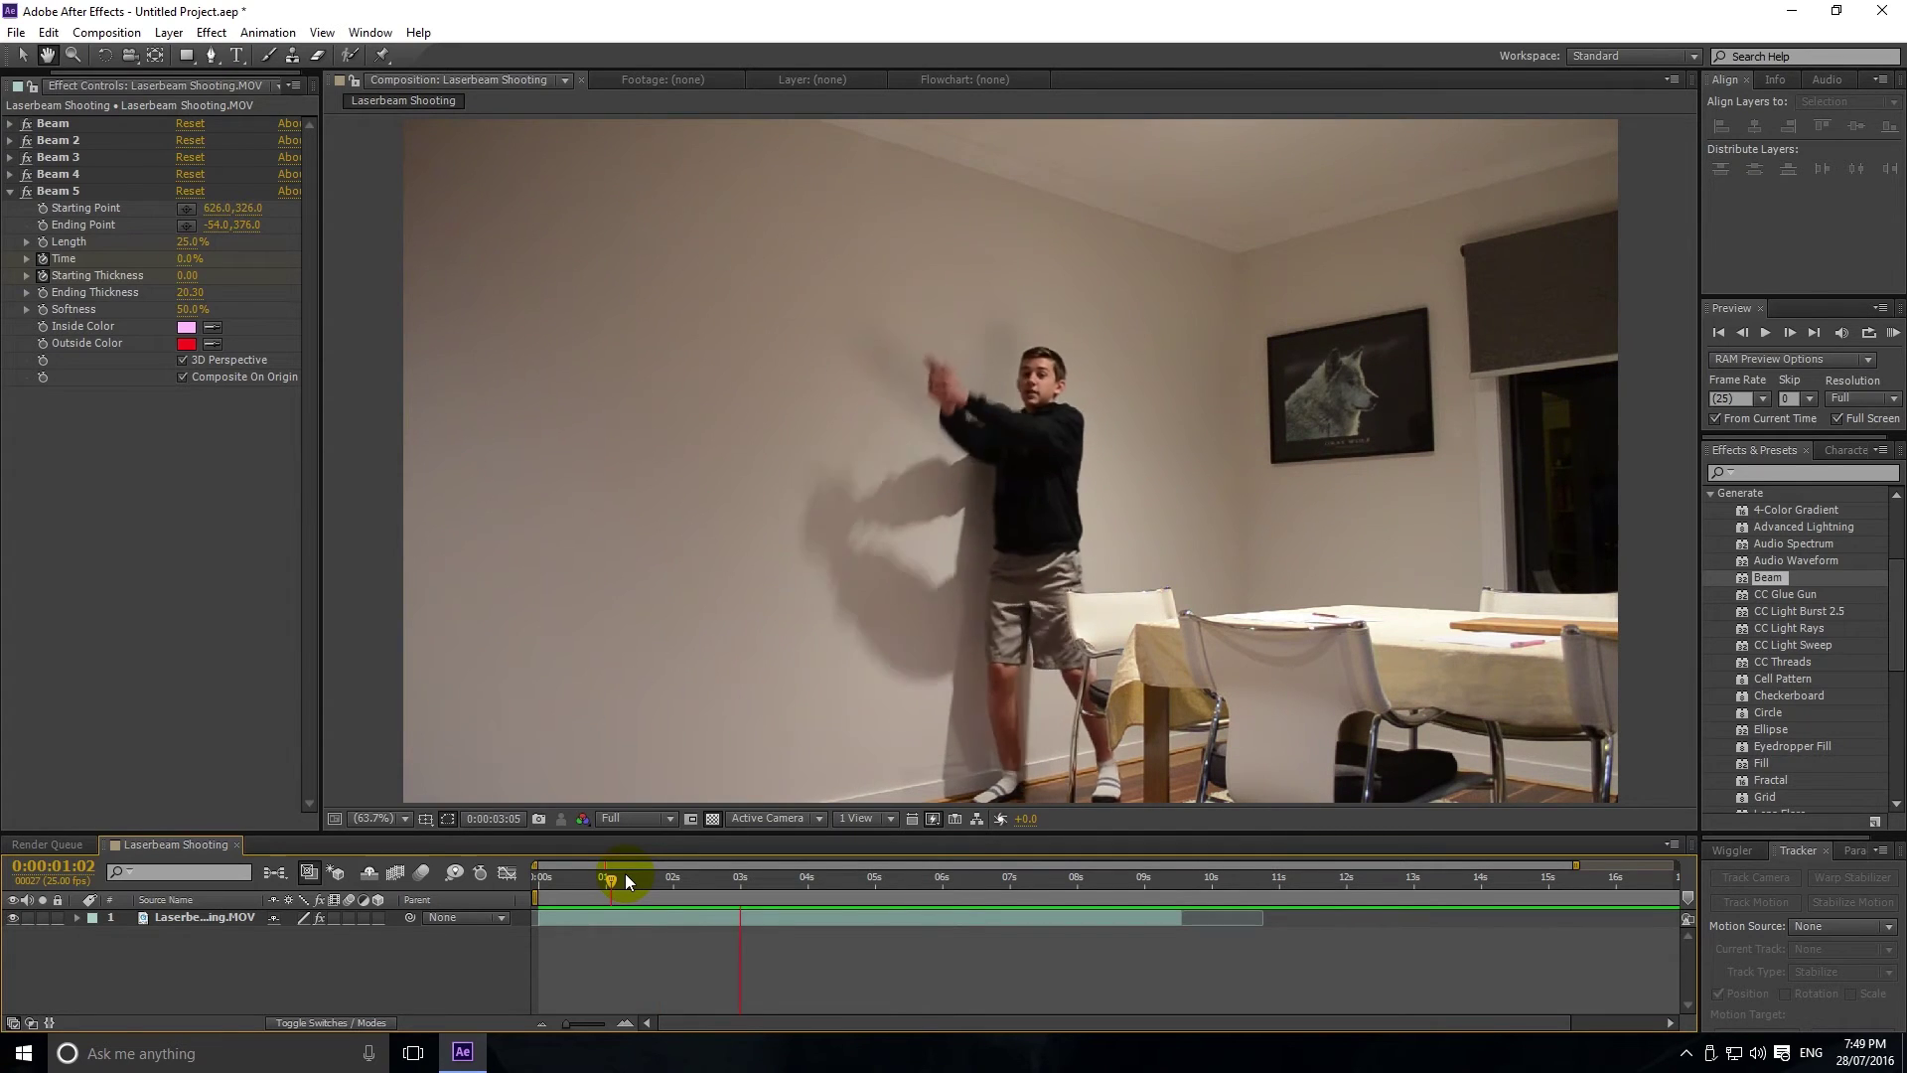
{"action": "key", "text": "space"}
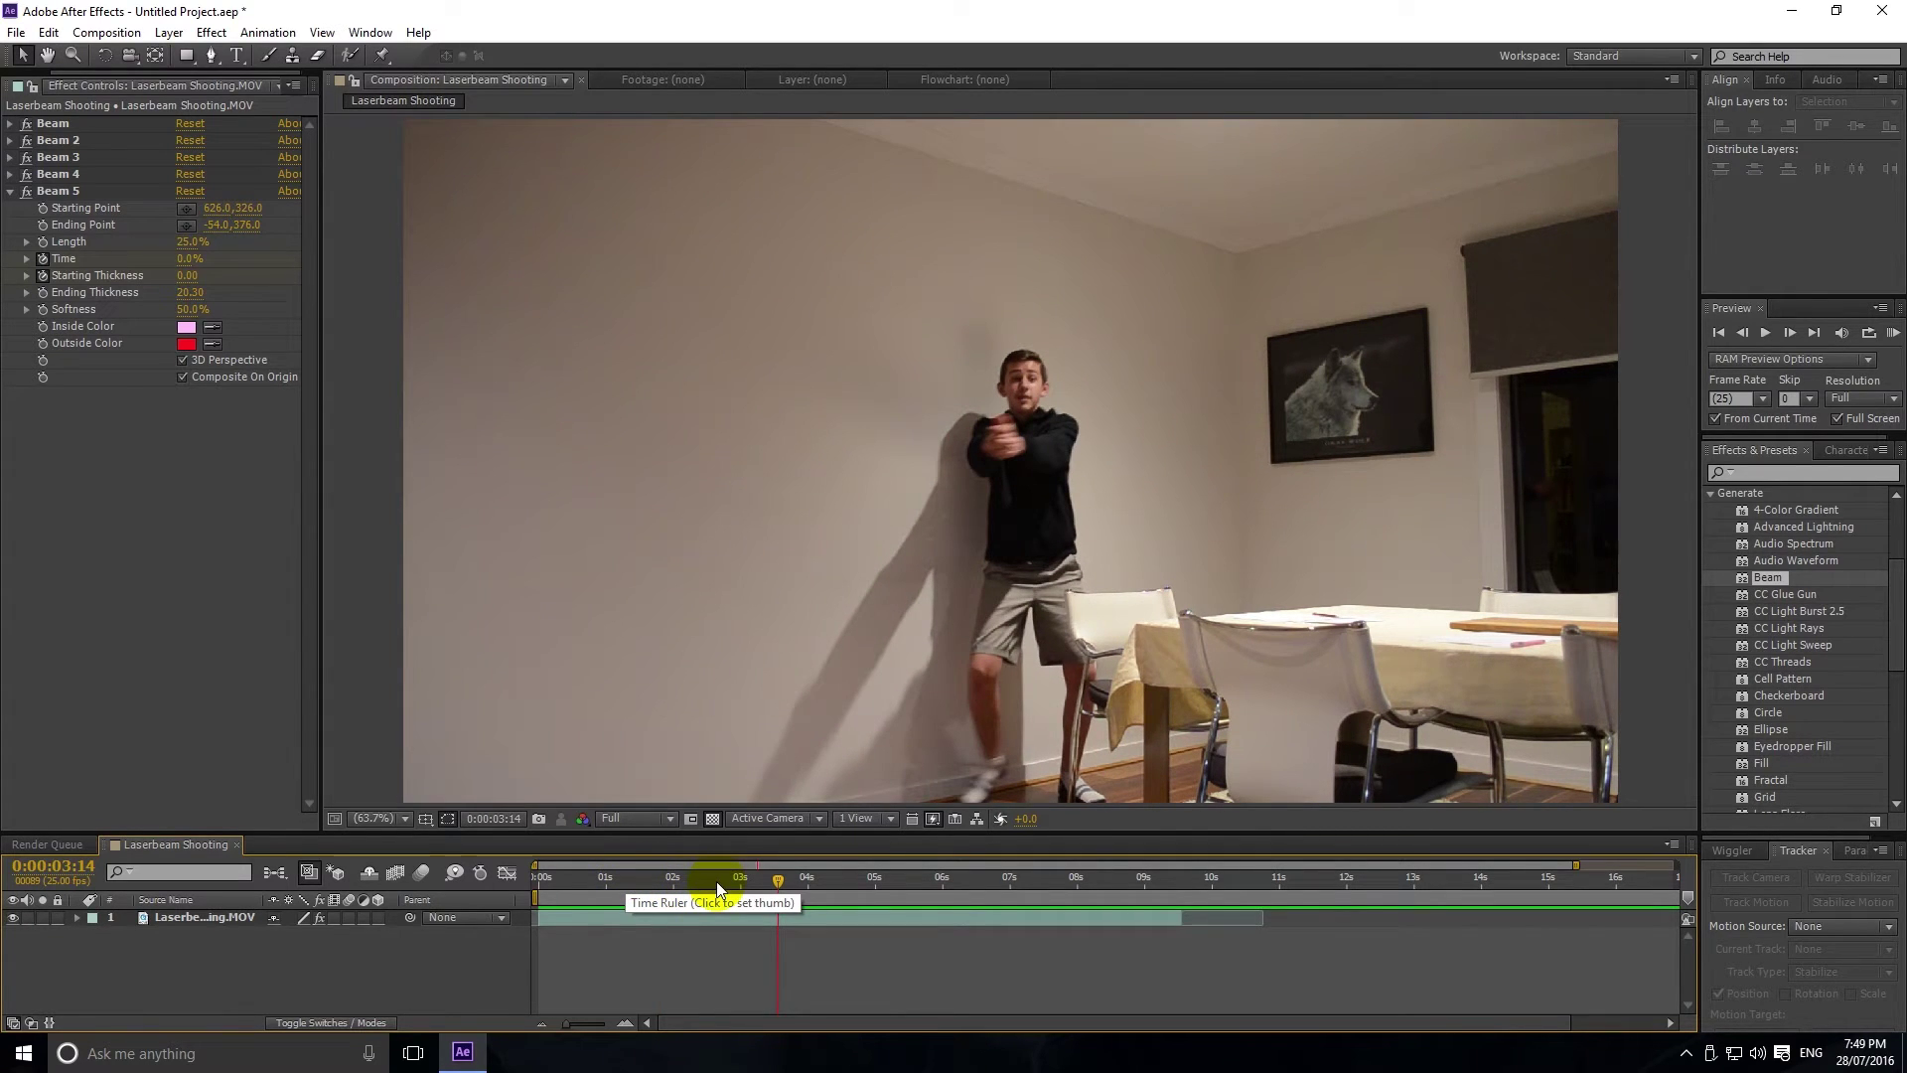
{"action": "key", "text": "space"}
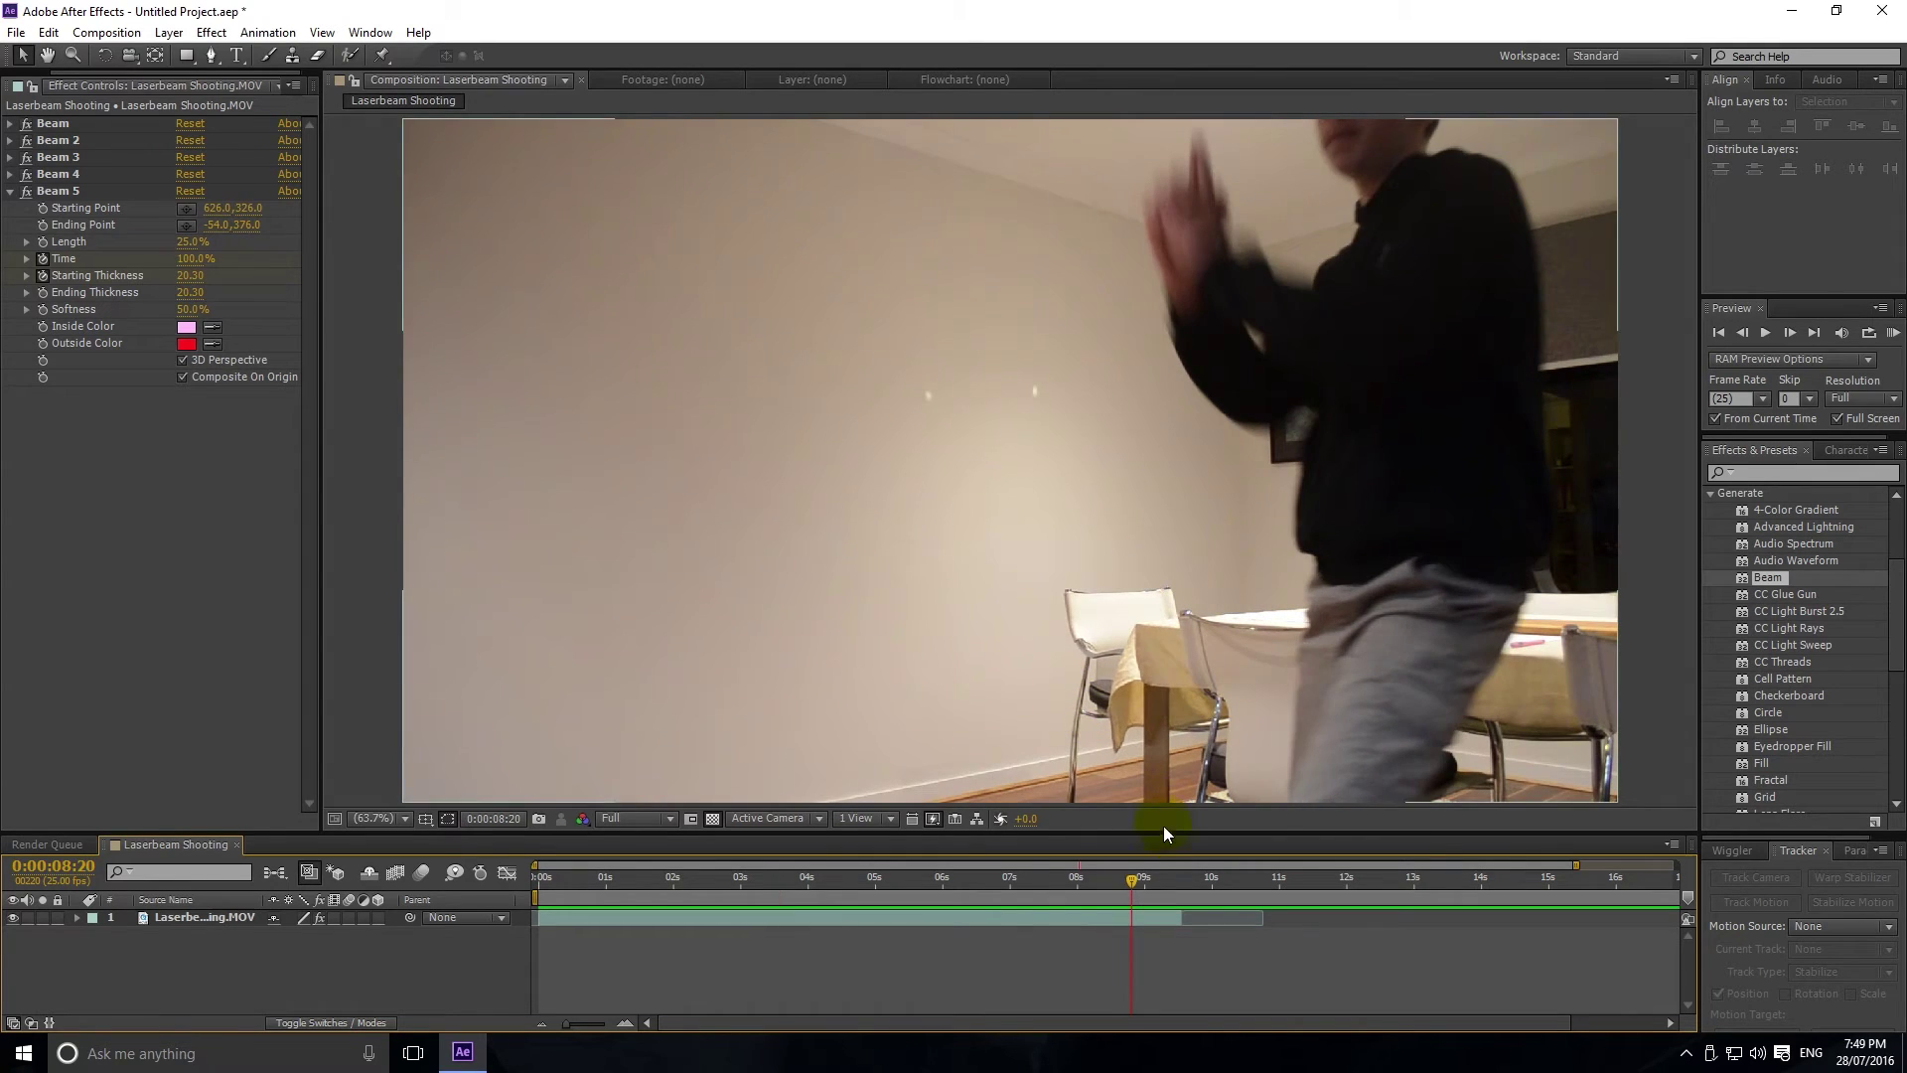
{"action": "mouse_move", "coordinate": [1099, 876]}
{"action": "left_mouse_down"}
{"action": "mouse_move", "coordinate": [1071, 880]}
{"action": "mouse_move", "coordinate": [1088, 880]}
{"action": "left_mouse_up"}
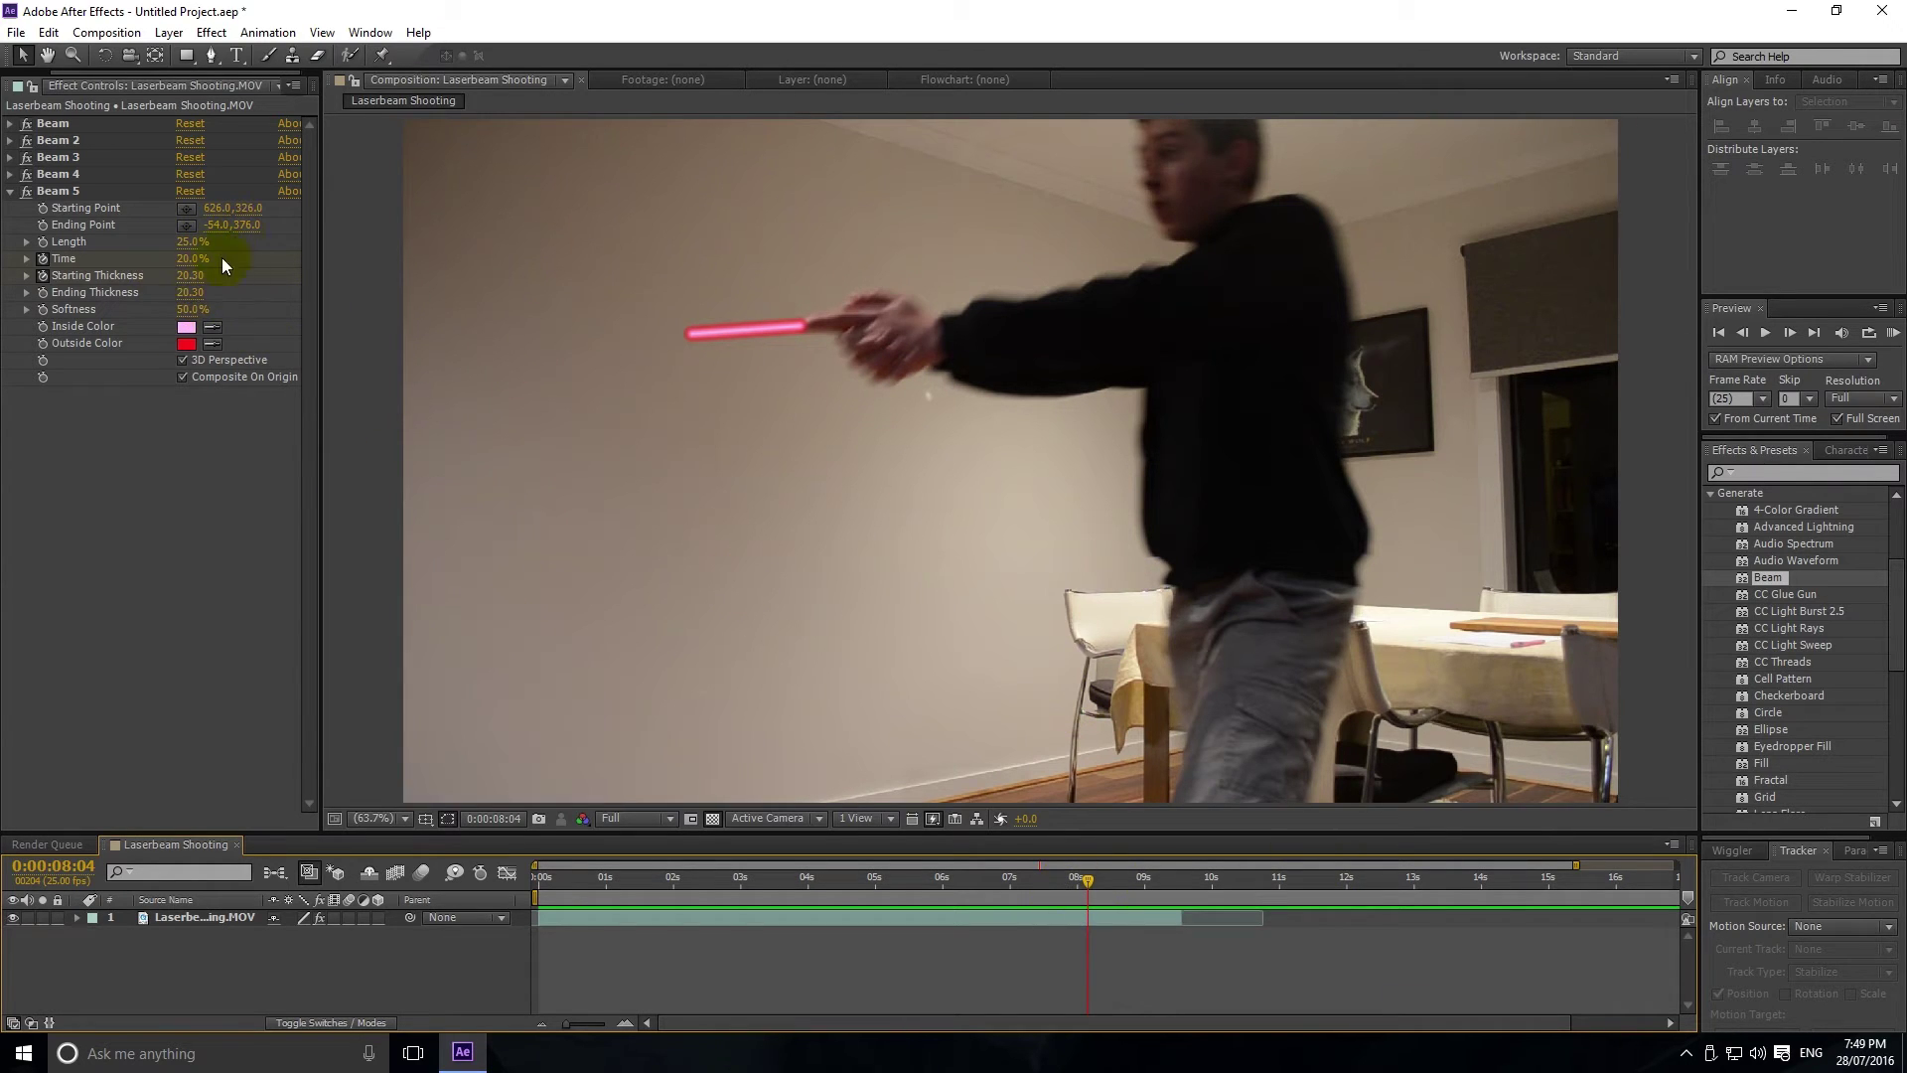
{"action": "left_click_drag", "start_coordinate": [1039, 898], "coordinate": [806, 885]}
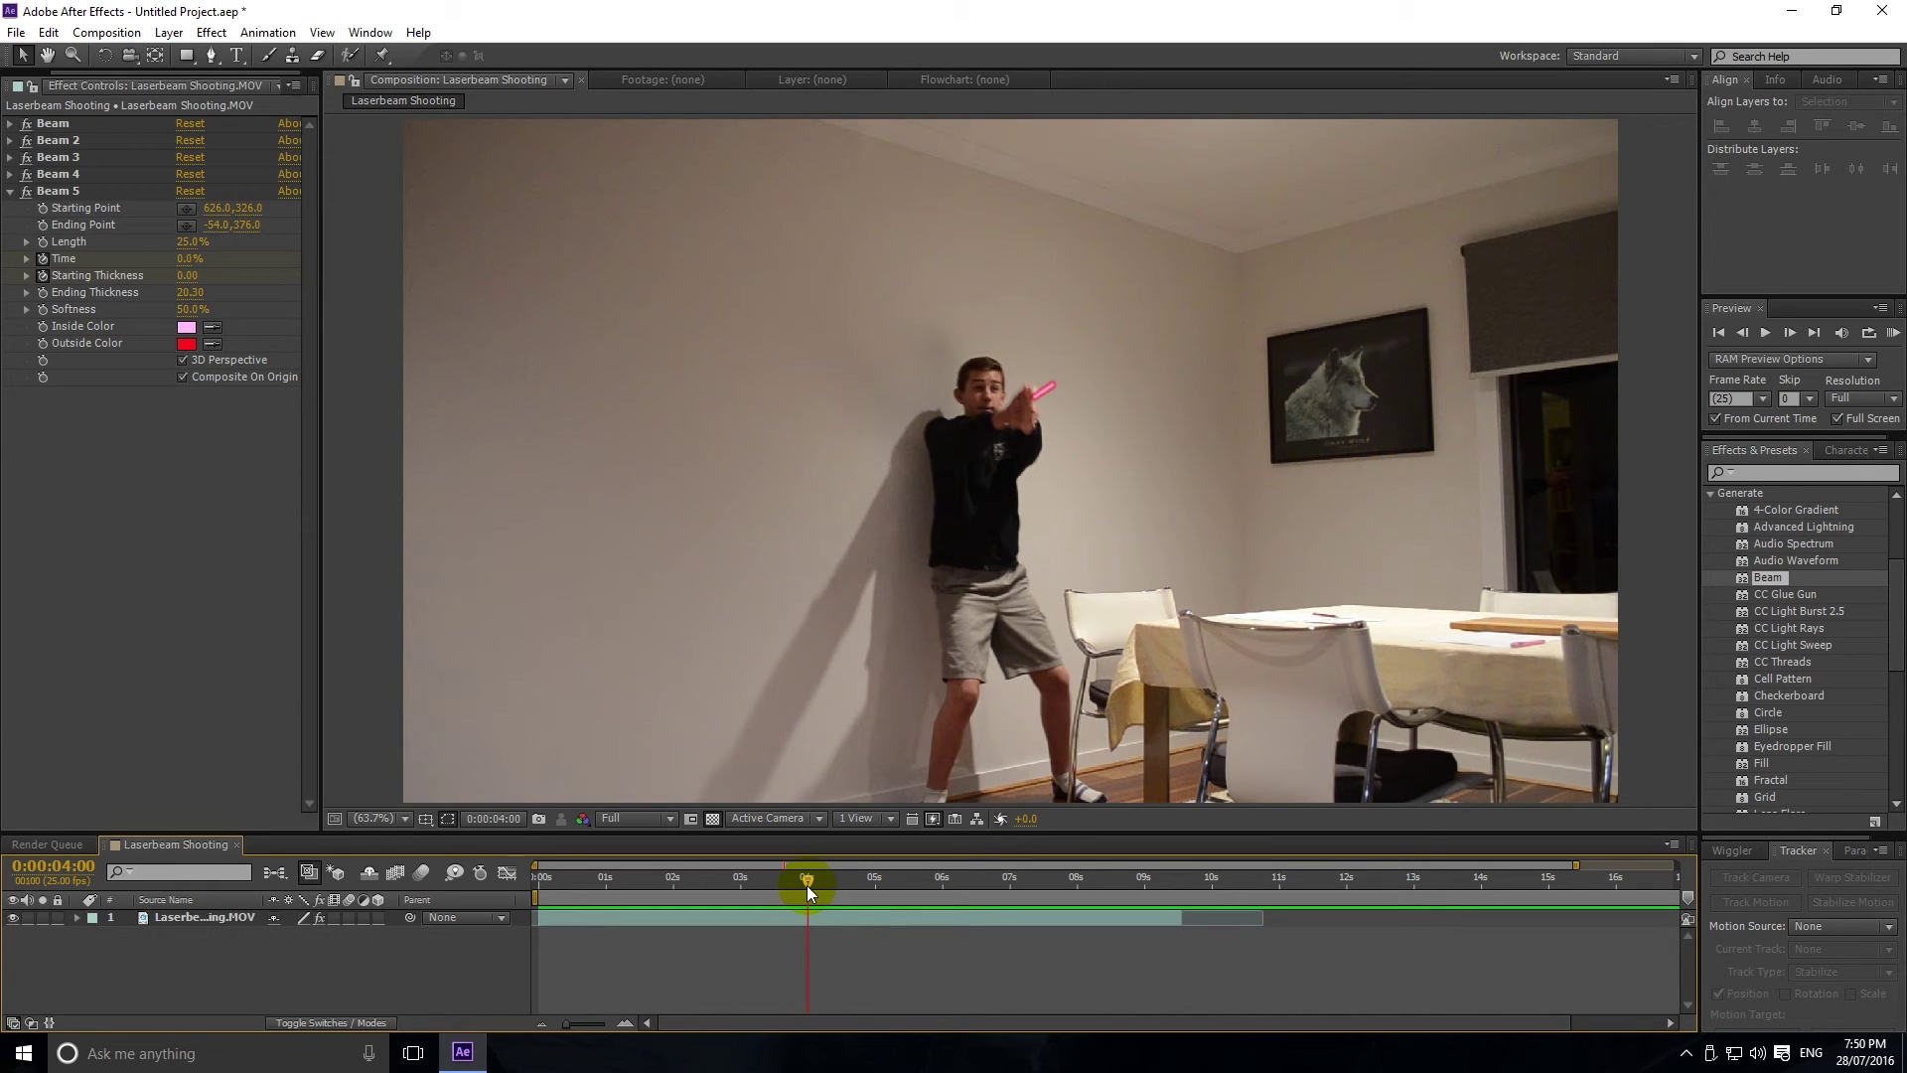
{"action": "left_click_drag", "start_coordinate": [800, 882], "coordinate": [729, 888]}
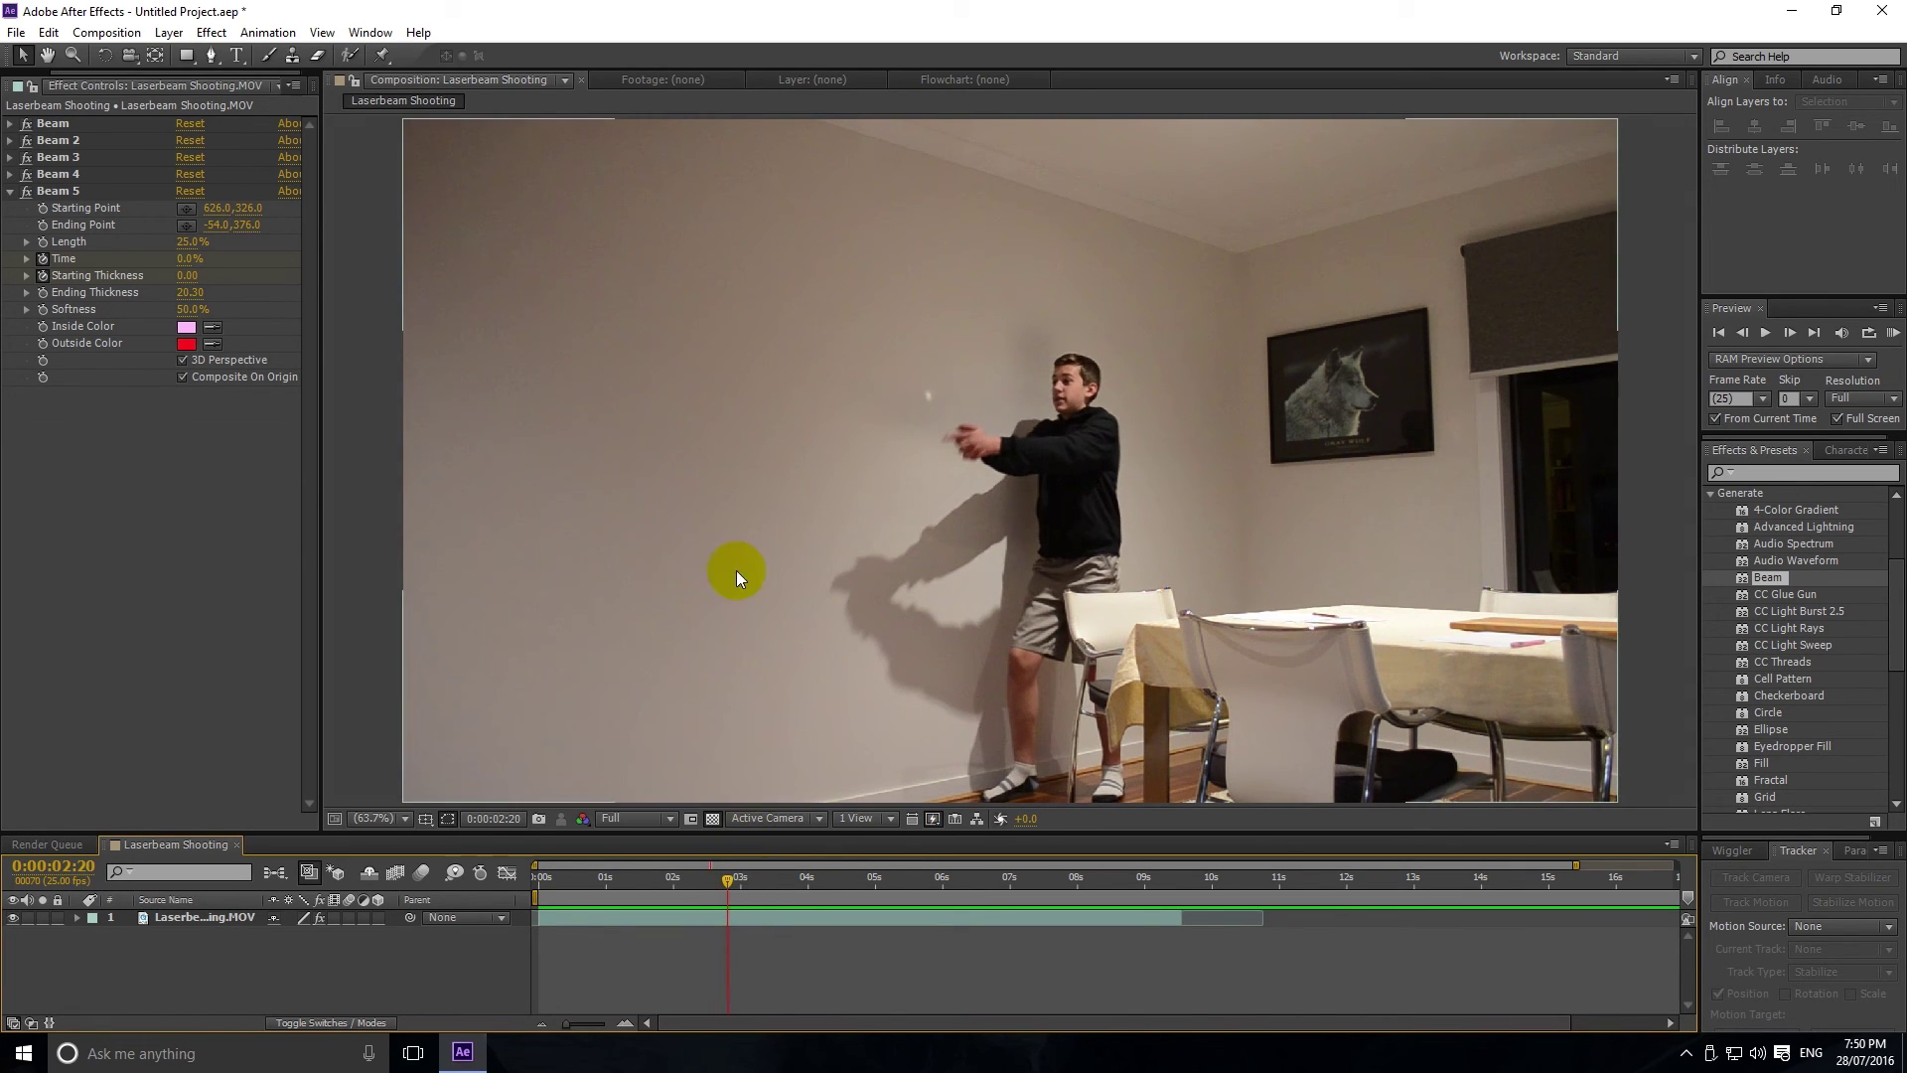